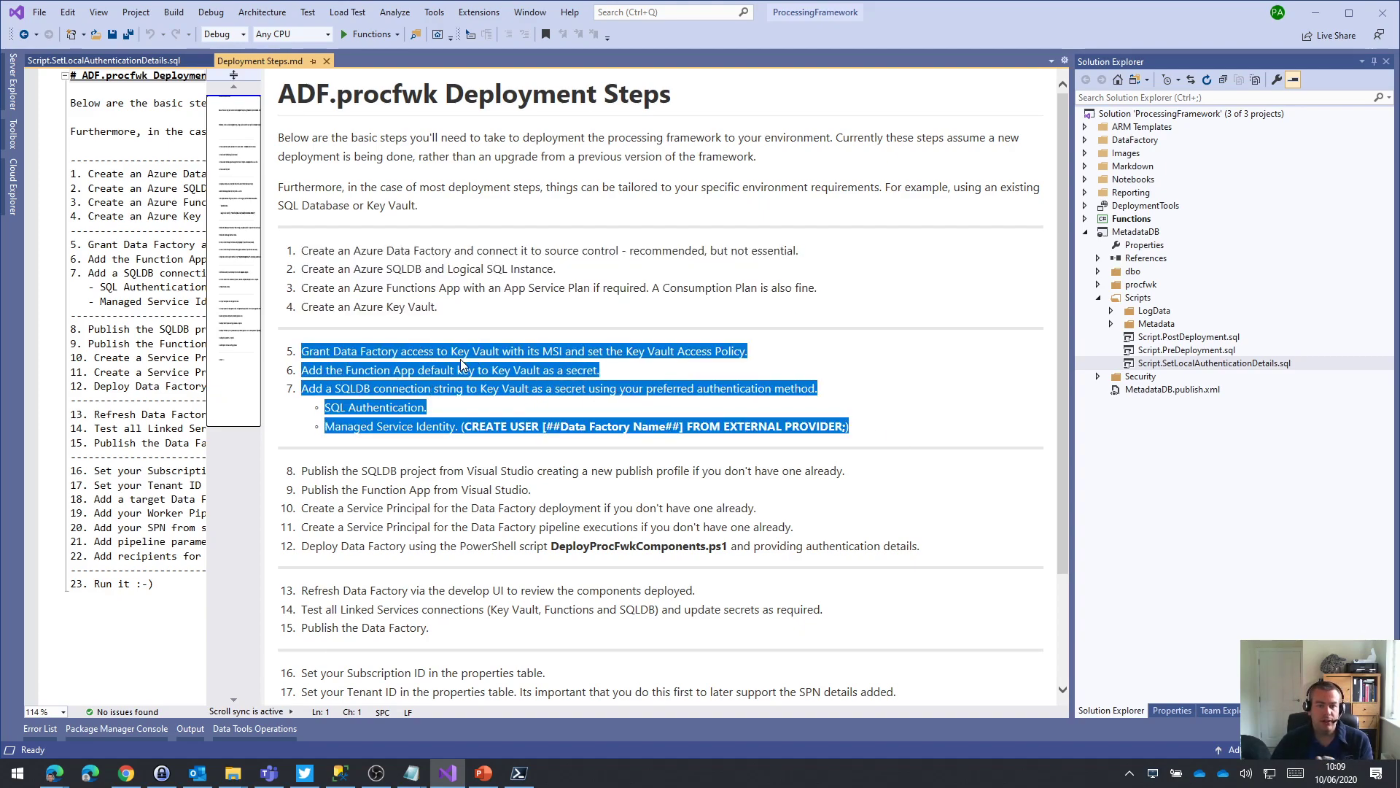
- Review deployment steps 8 to 12 in the document, covering the publishing, service principal and Data Factory deployment instructions
scroll(738, 421, "down", 1)
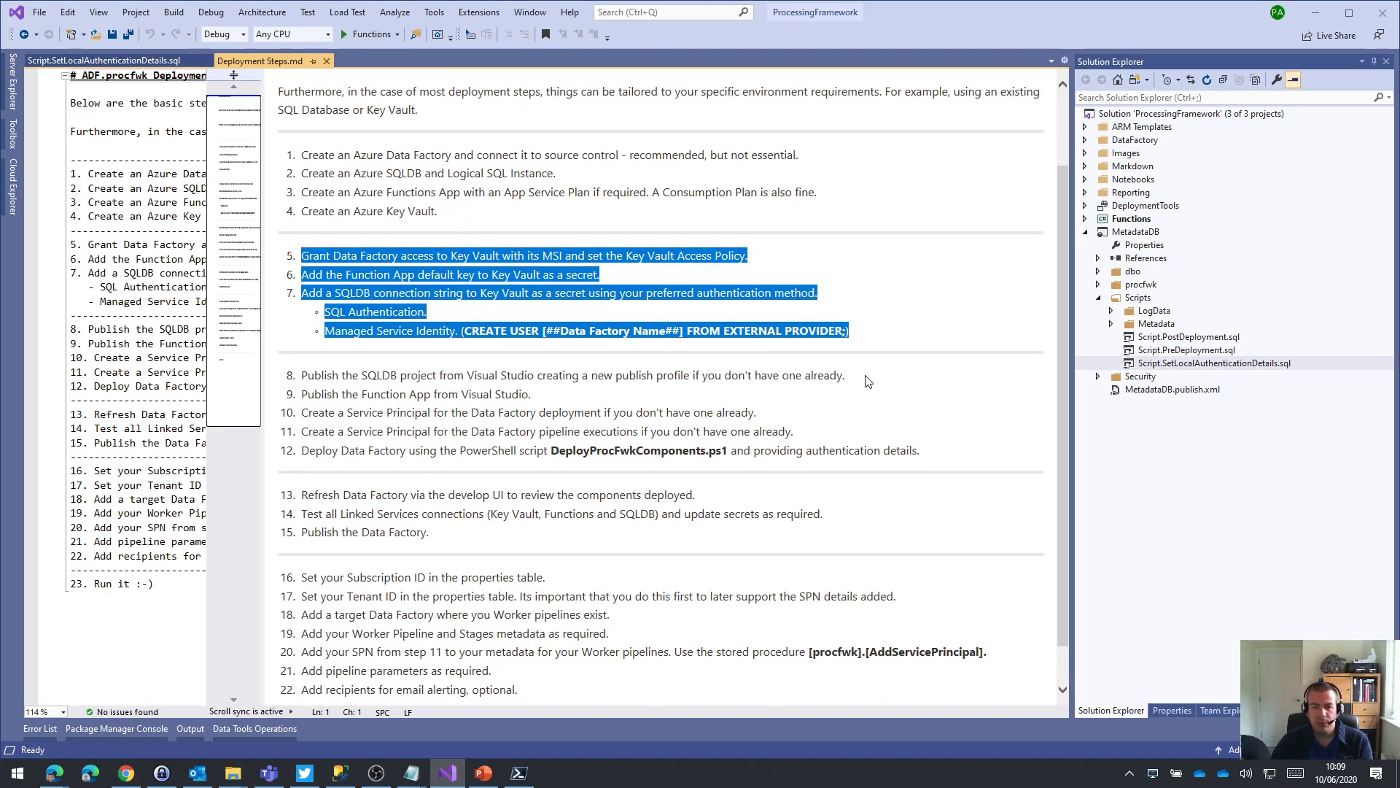
left_click_drag(866, 378, 308, 375)
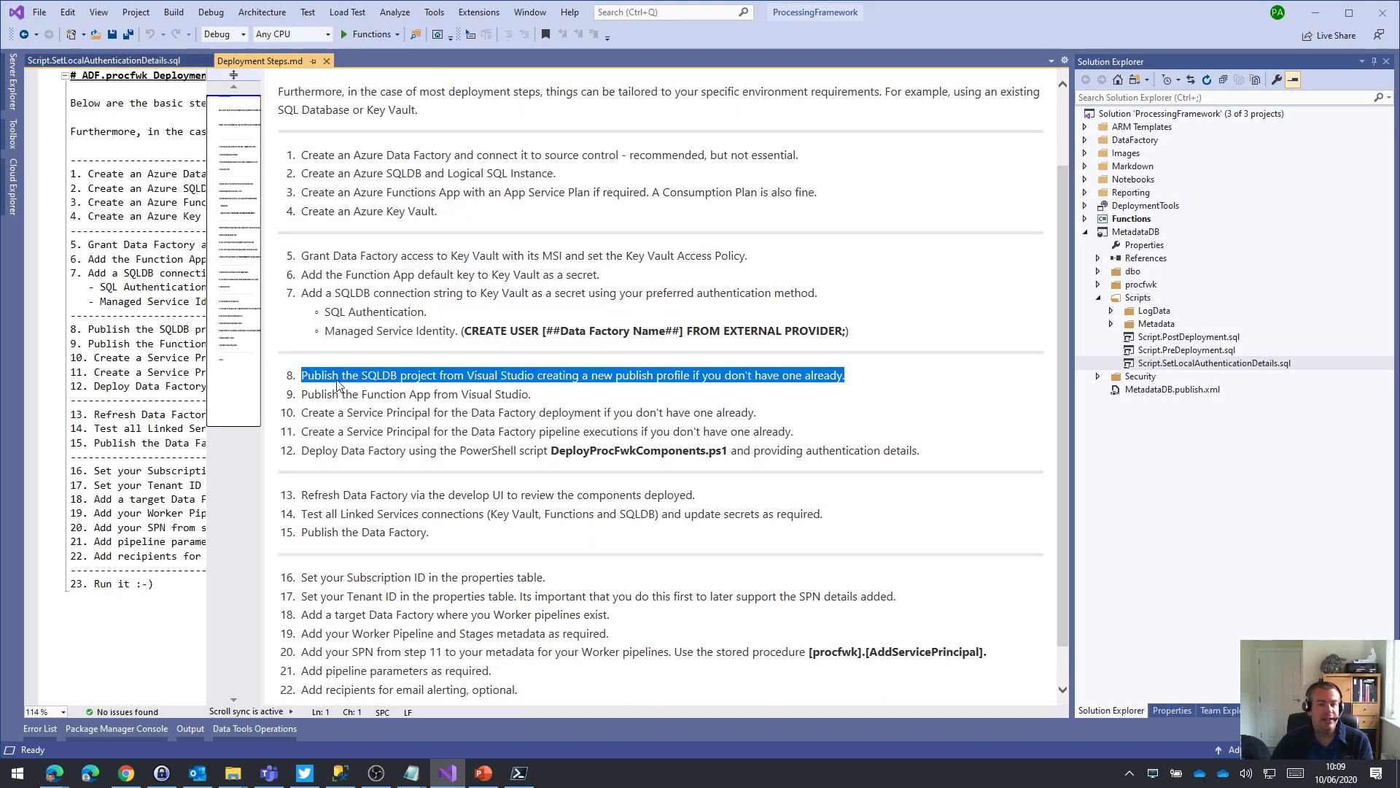
left_click_drag(566, 396, 321, 401)
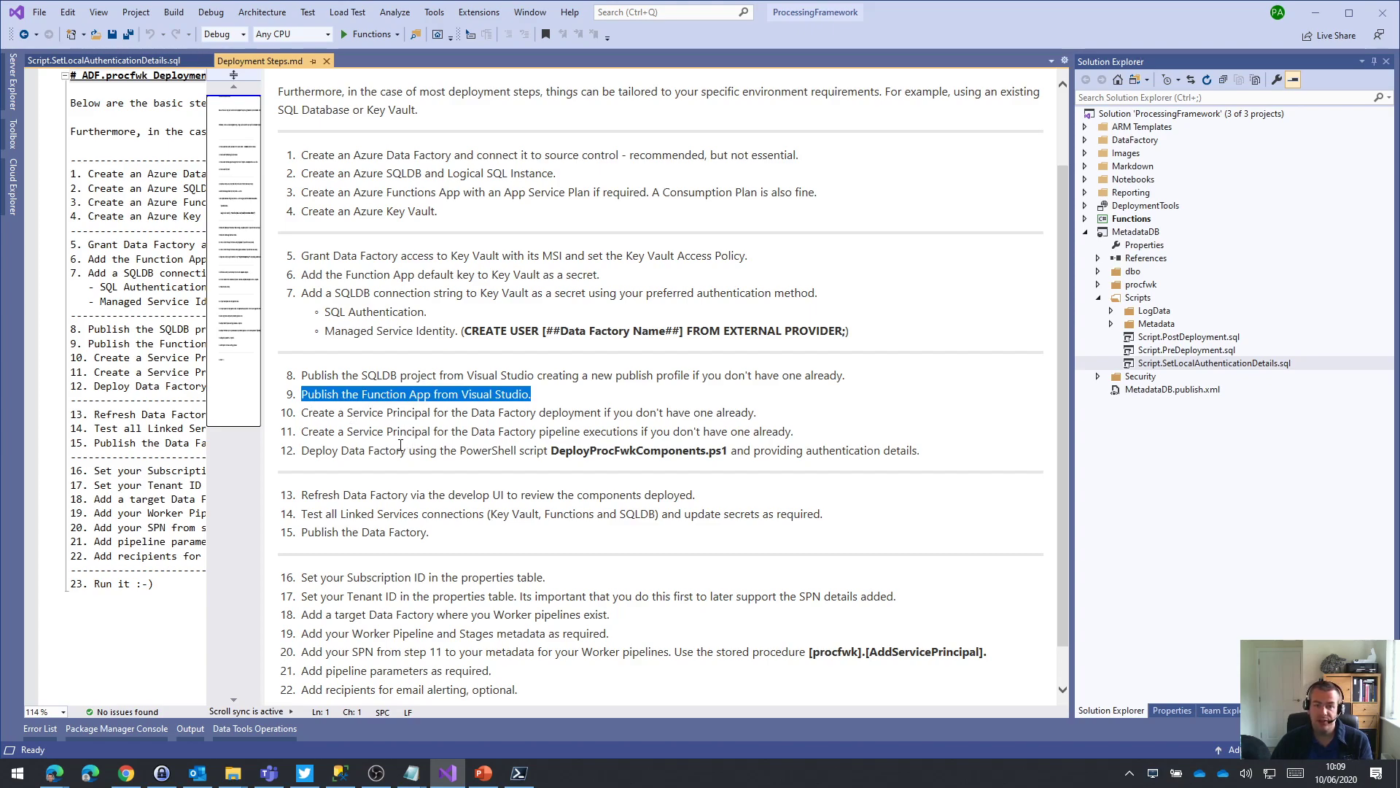
left_click_drag(802, 435, 308, 407)
left_click_drag(341, 454, 872, 463)
left_click(946, 453)
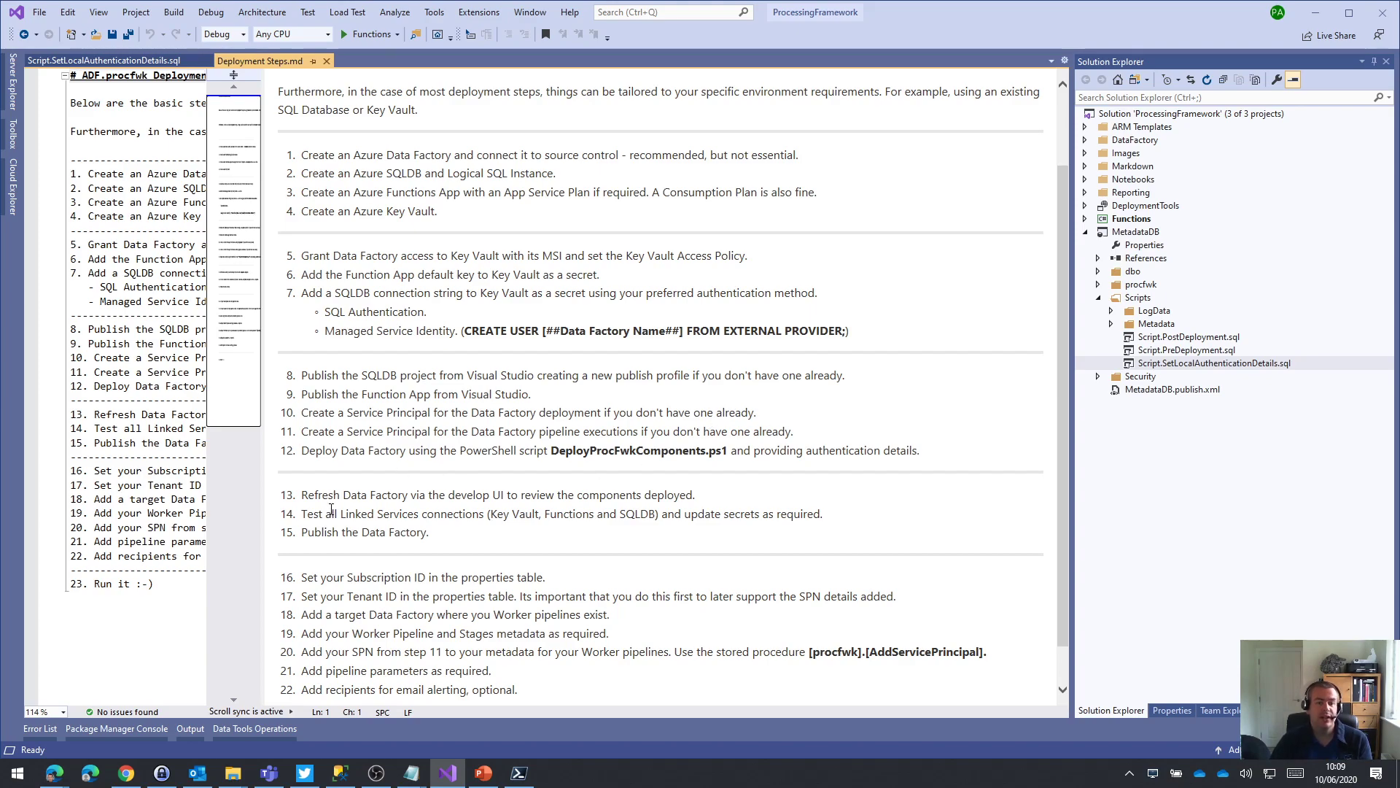
- Review deployment steps 13 to 22, covering the linked service tests, Data Factory publishing and metadata setup
scroll(527, 533, "down", 1)
left_click_drag(457, 503, 298, 405)
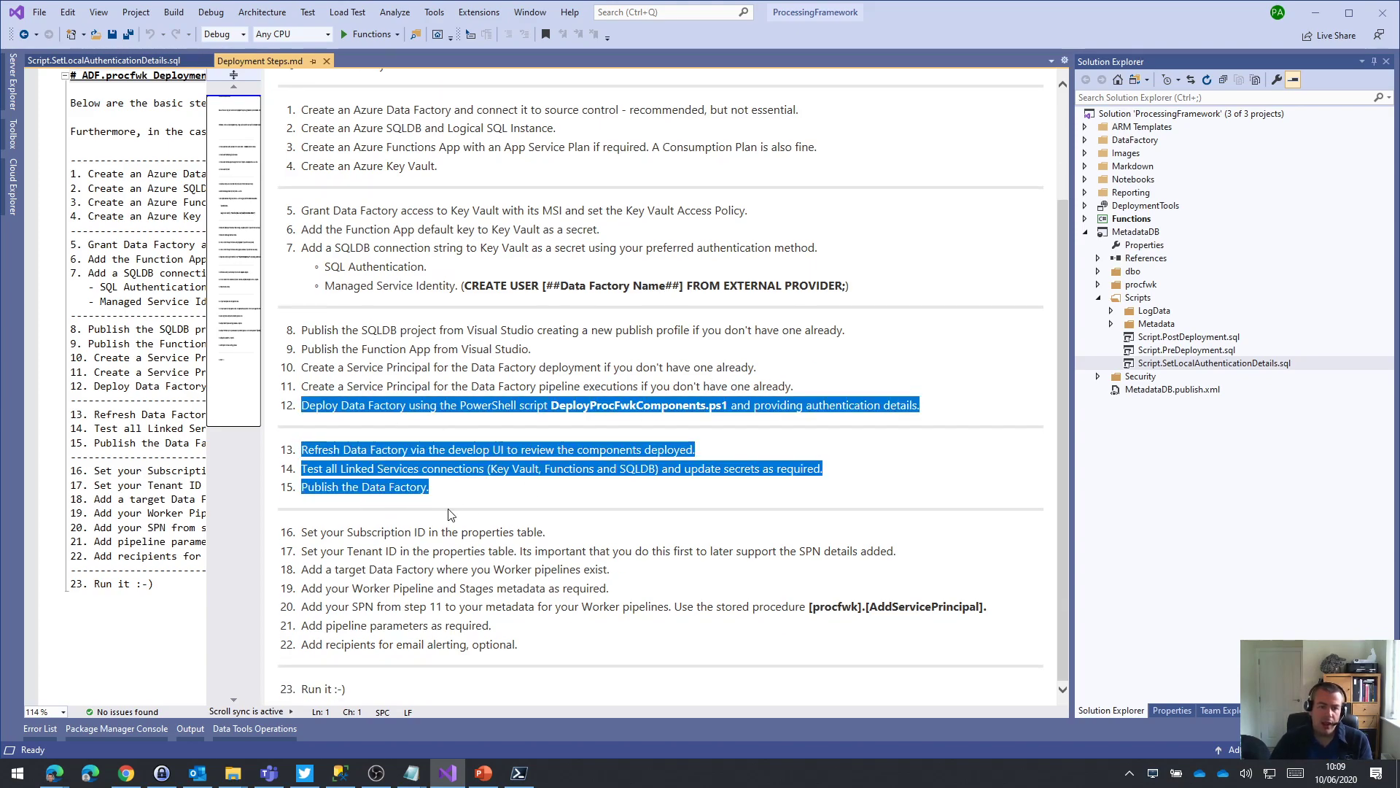
left_click(489, 491)
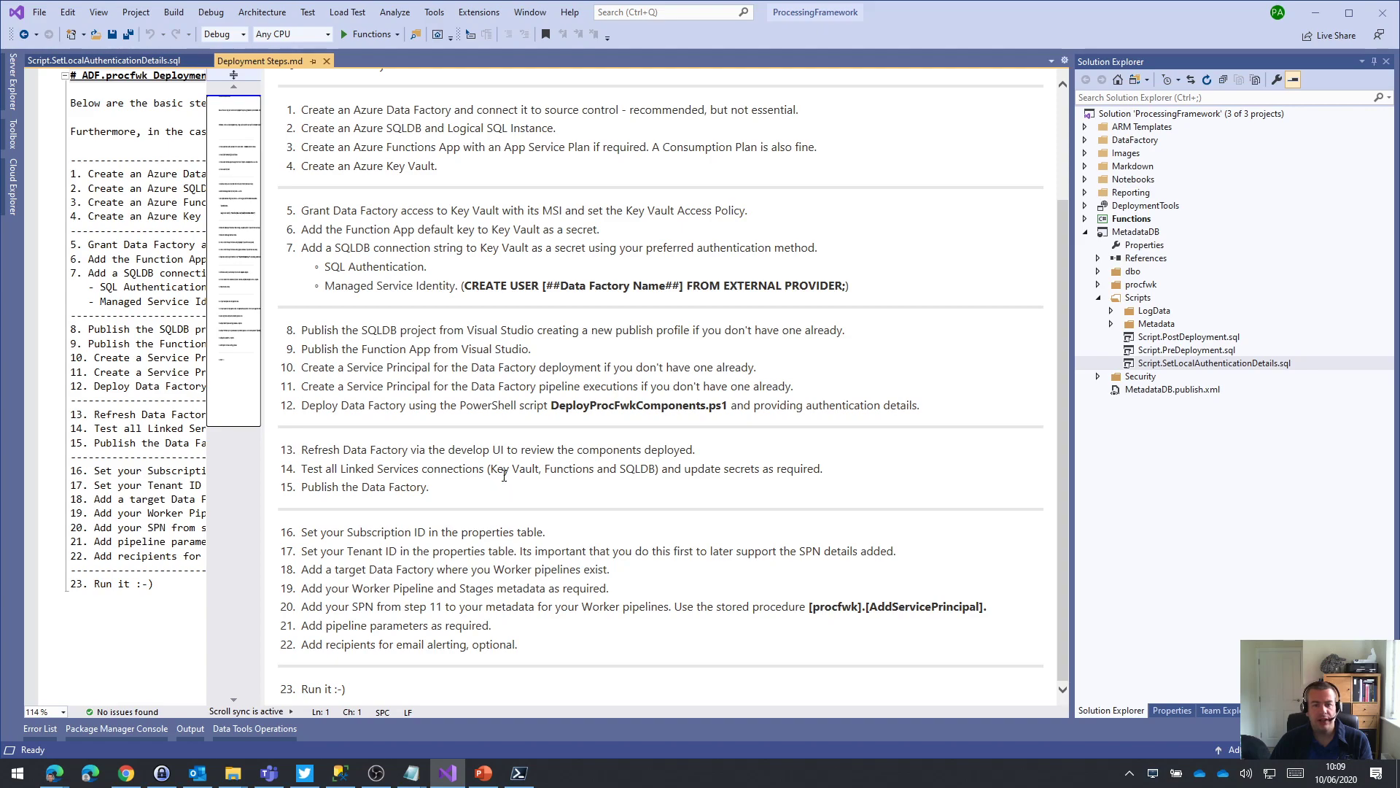
left_click_drag(338, 470, 822, 468)
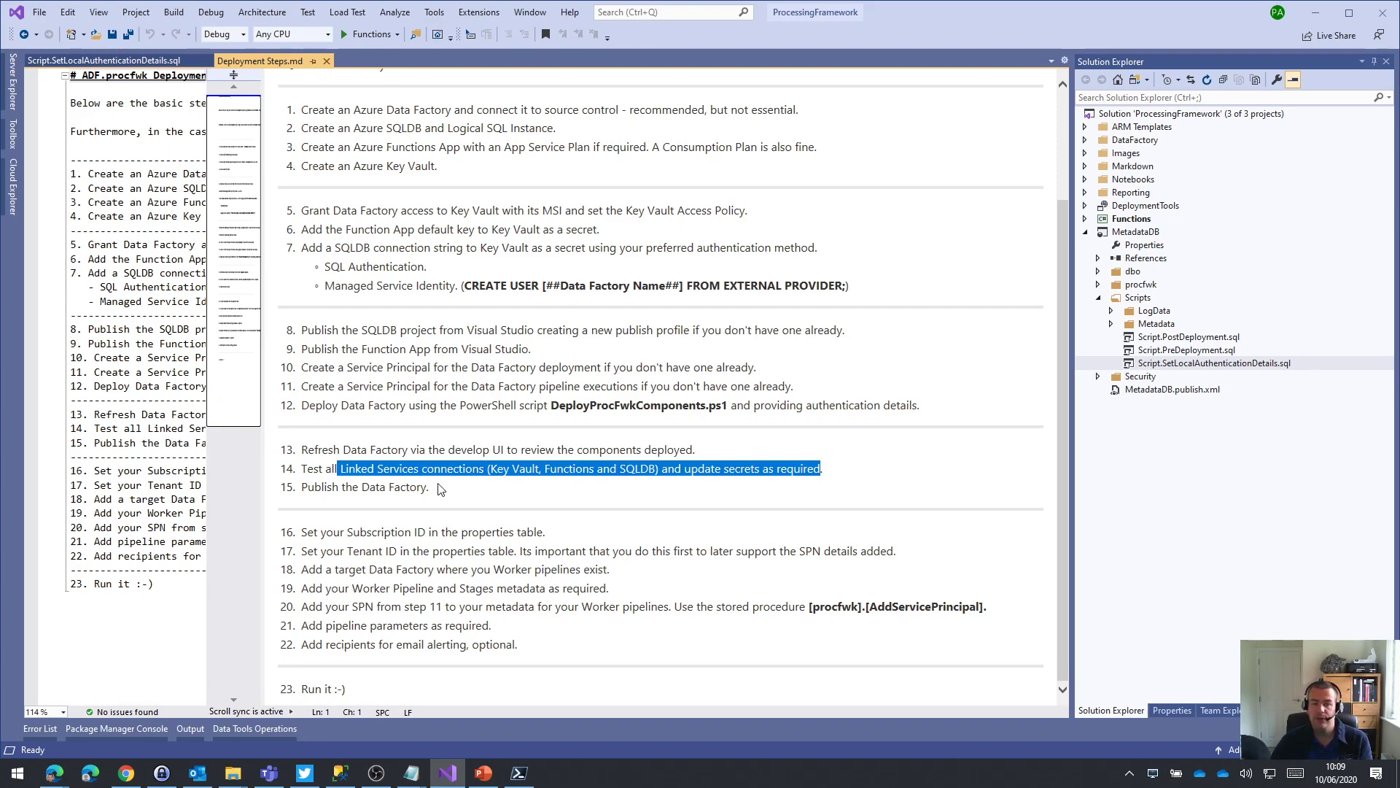
left_click(530, 654)
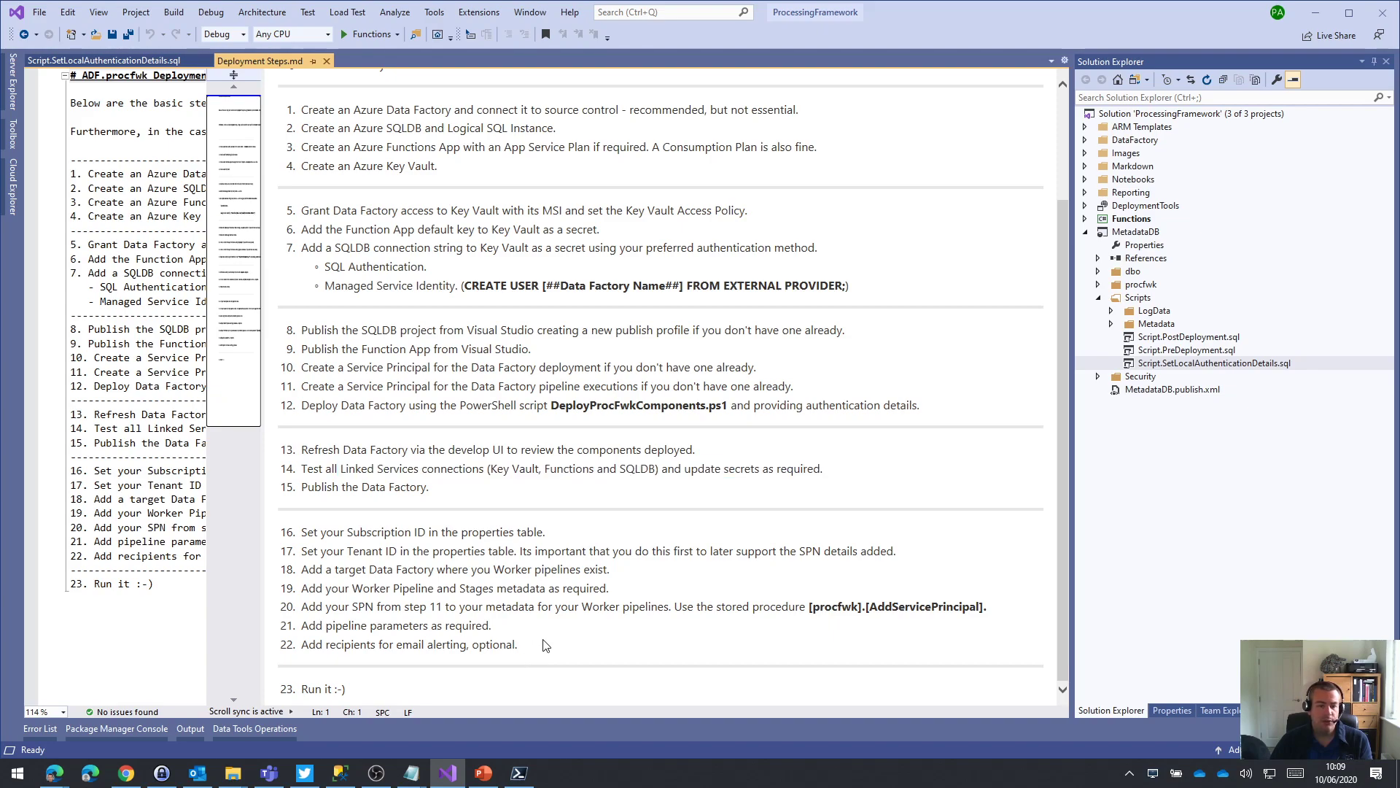
left_click_drag(538, 630, 382, 554)
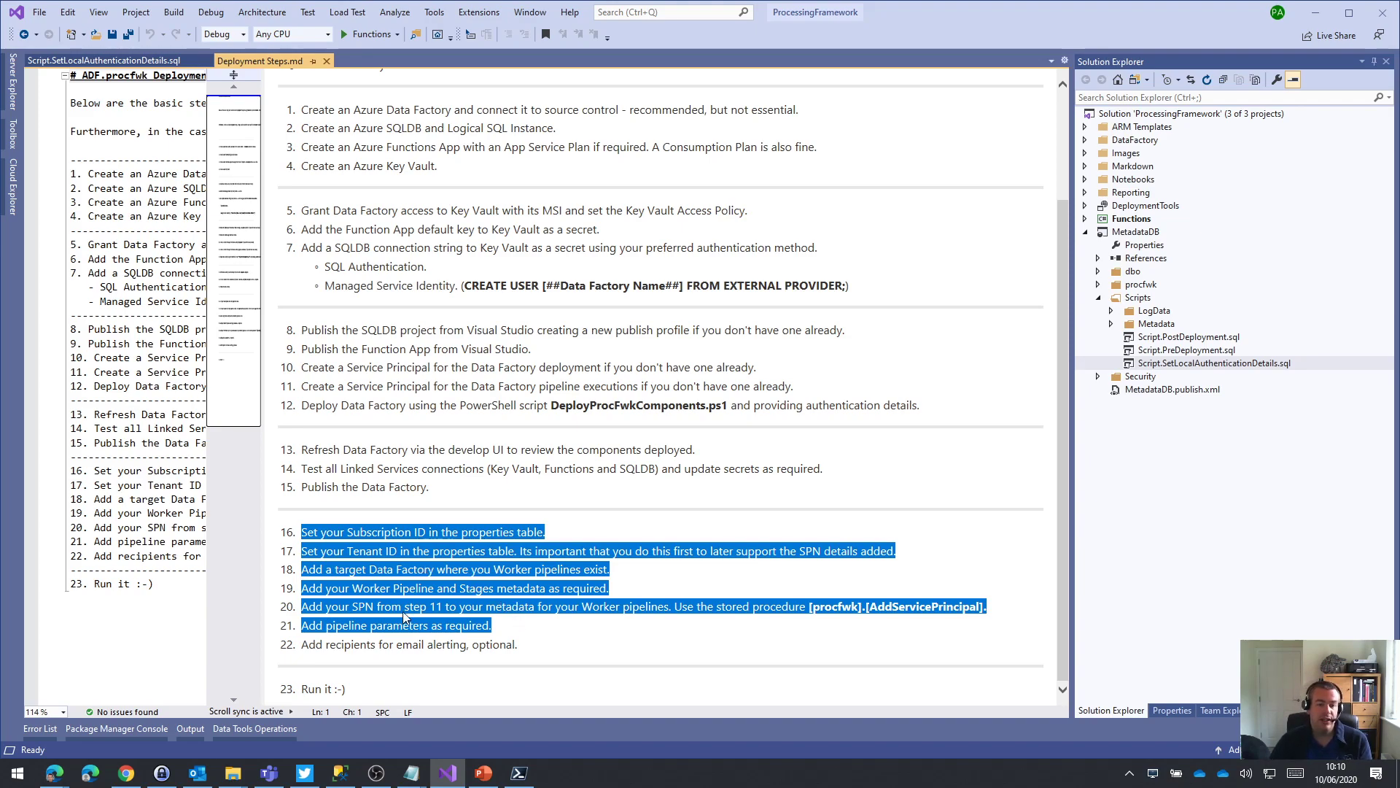
left_click(755, 606)
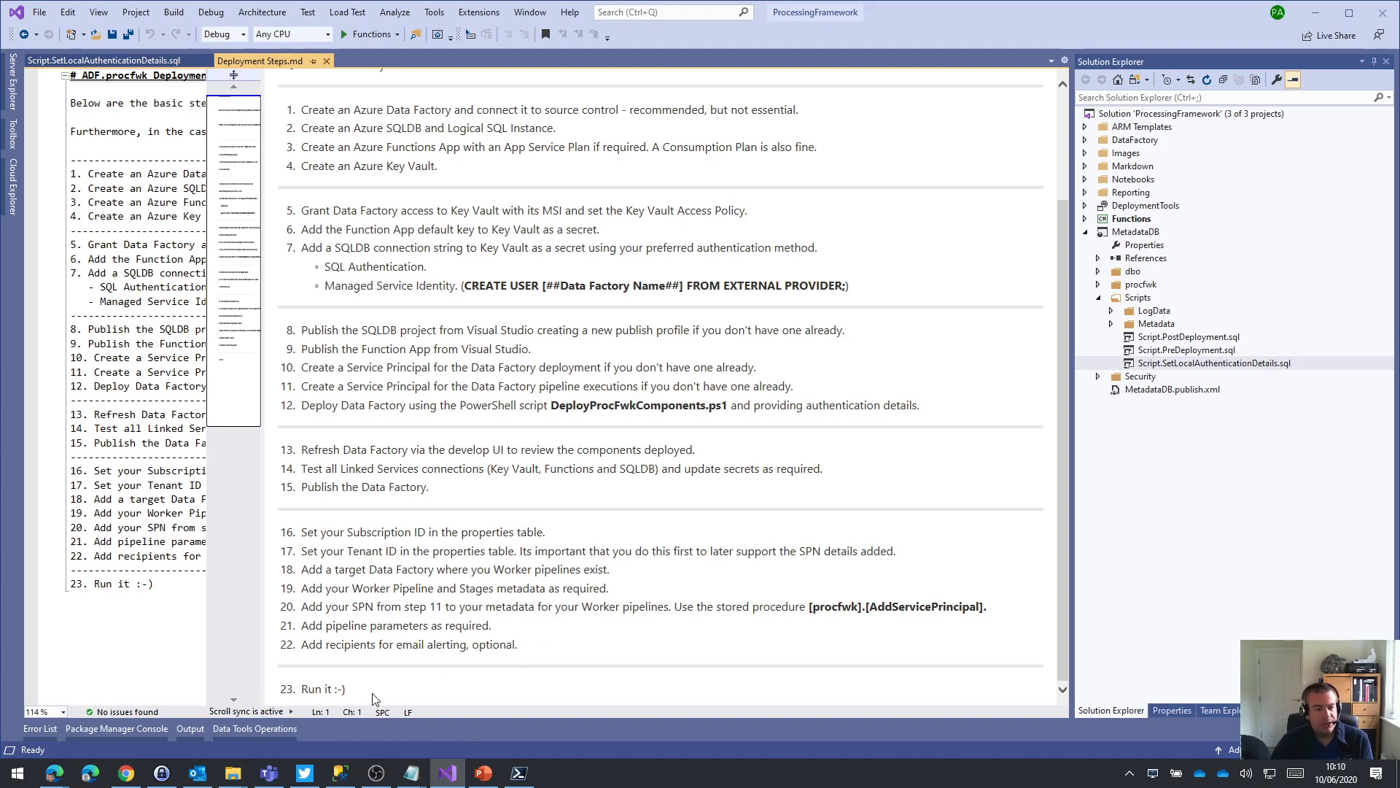
- Switch to the FrameworkFactory01 Data Factory in the browser, expand the _ProcFwk and _Workers pipeline folders and open the 01-Grandparent pipeline
left_click(1318, 16)
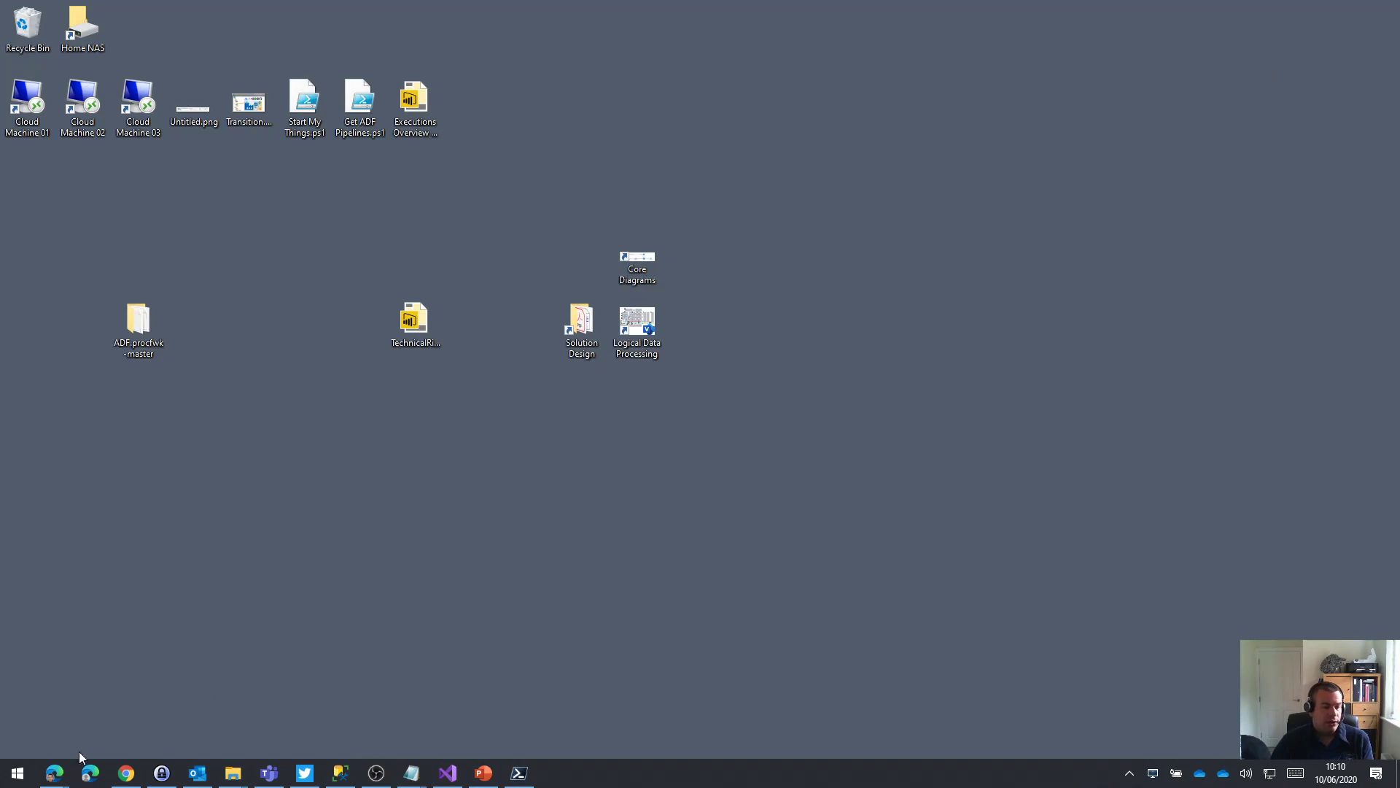
mouse_move(55, 772)
left_click(222, 720)
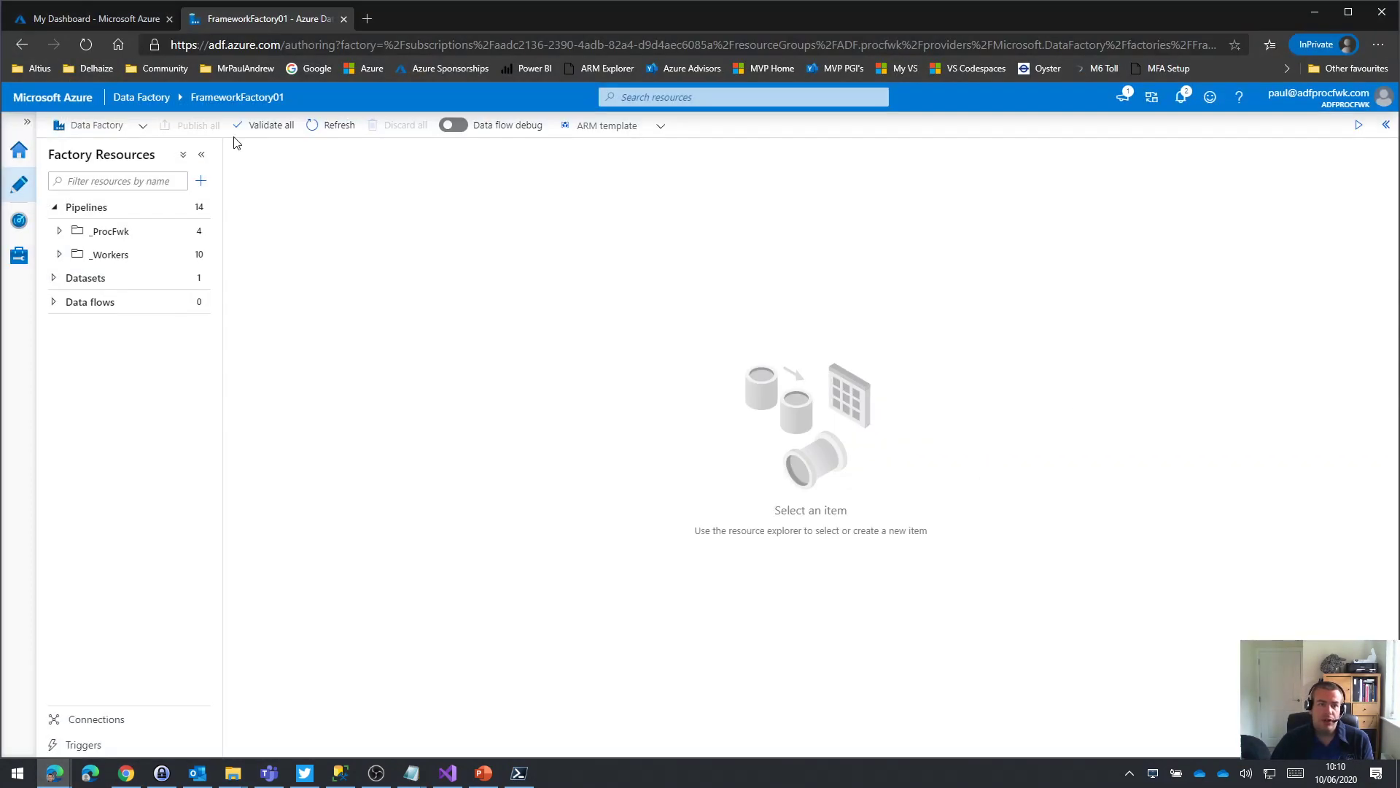
left_click(59, 231)
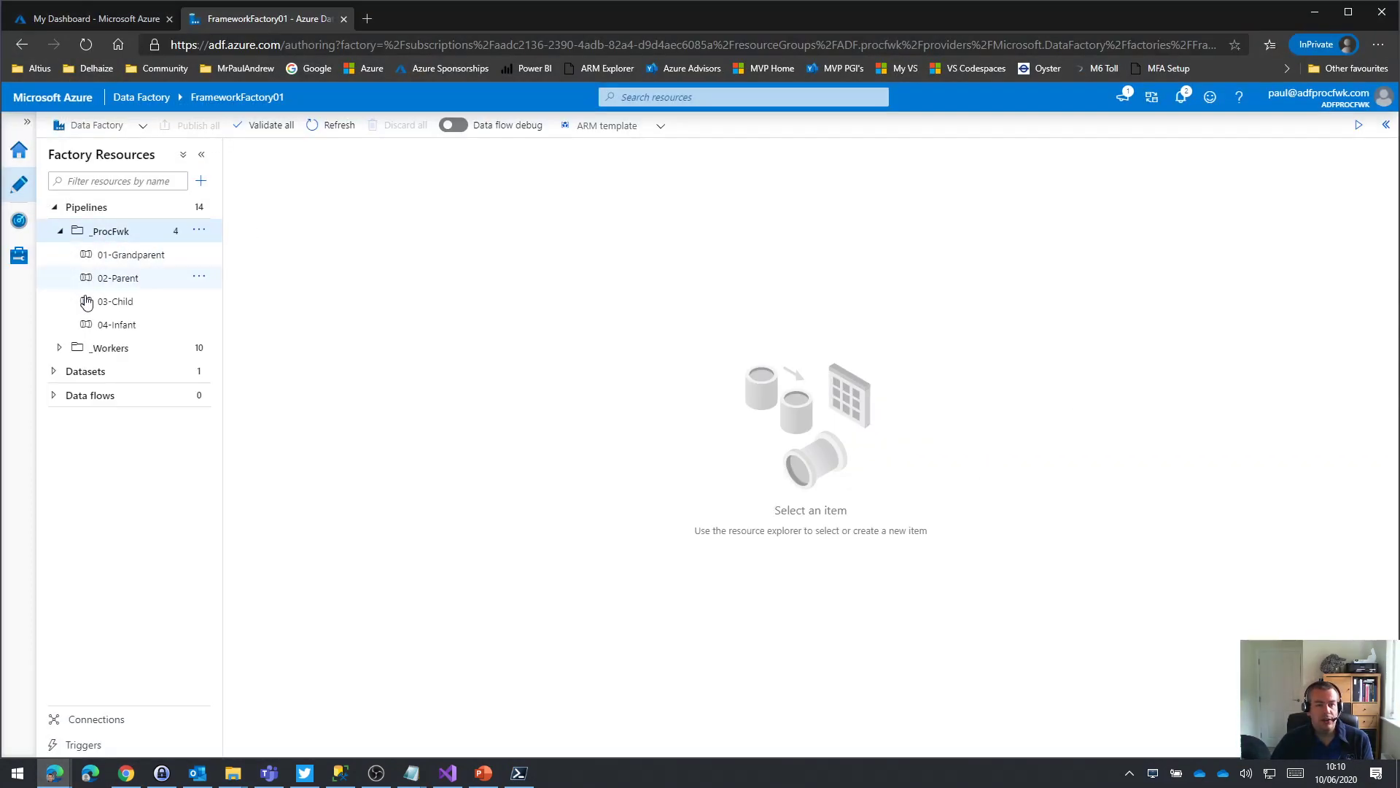
left_click(58, 350)
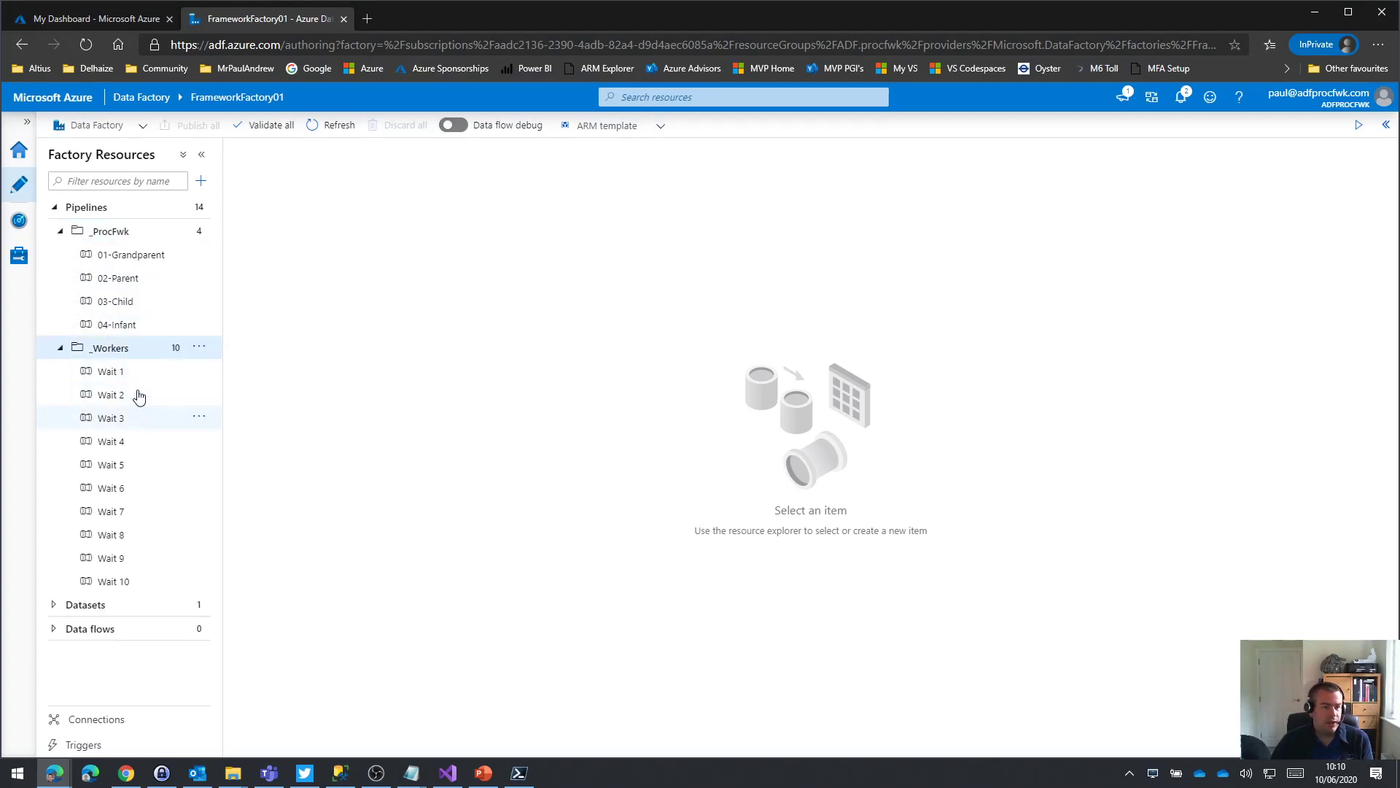
left_click(129, 257)
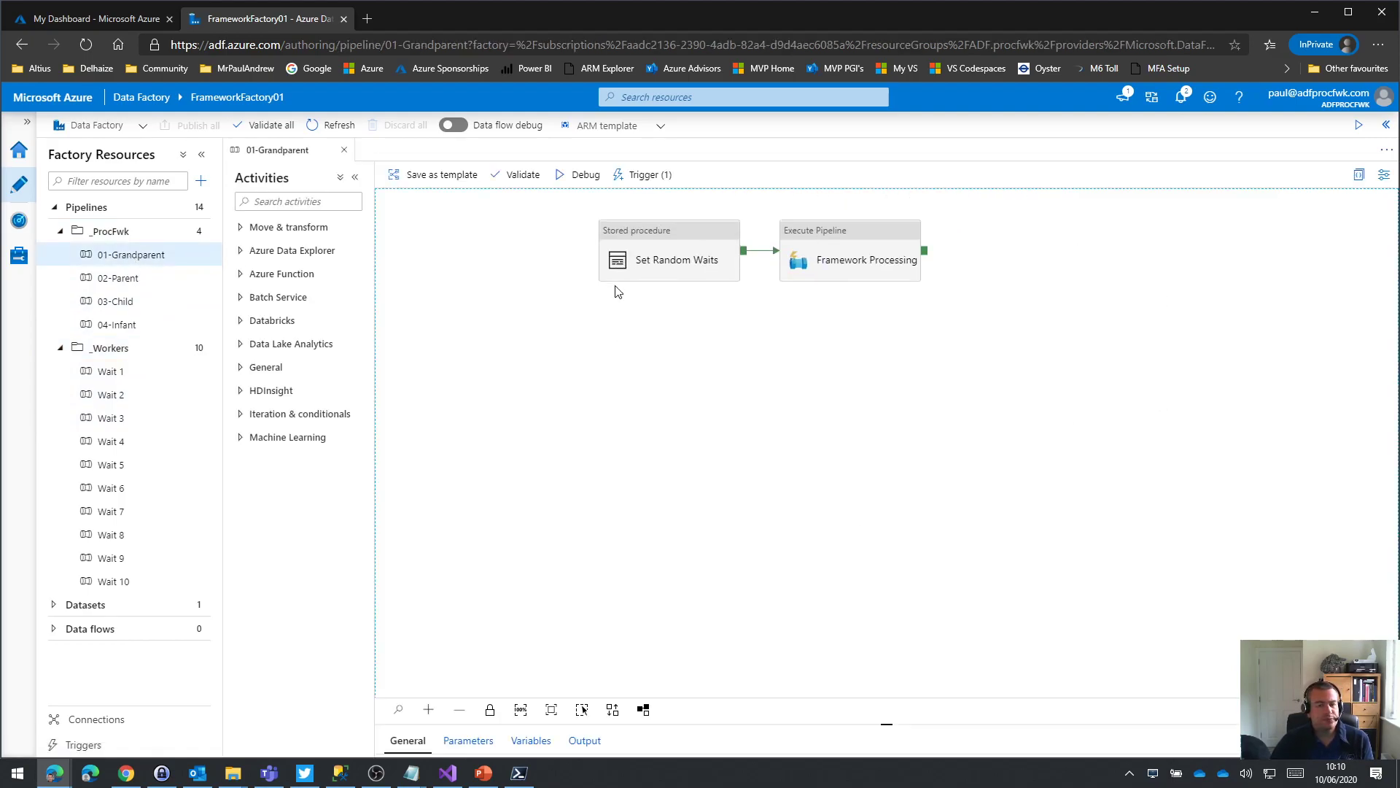
- Check which pipeline the FunctionalTestingTrigger is attached to, and close the triggers list
left_click(84, 744)
mouse_move(282, 260)
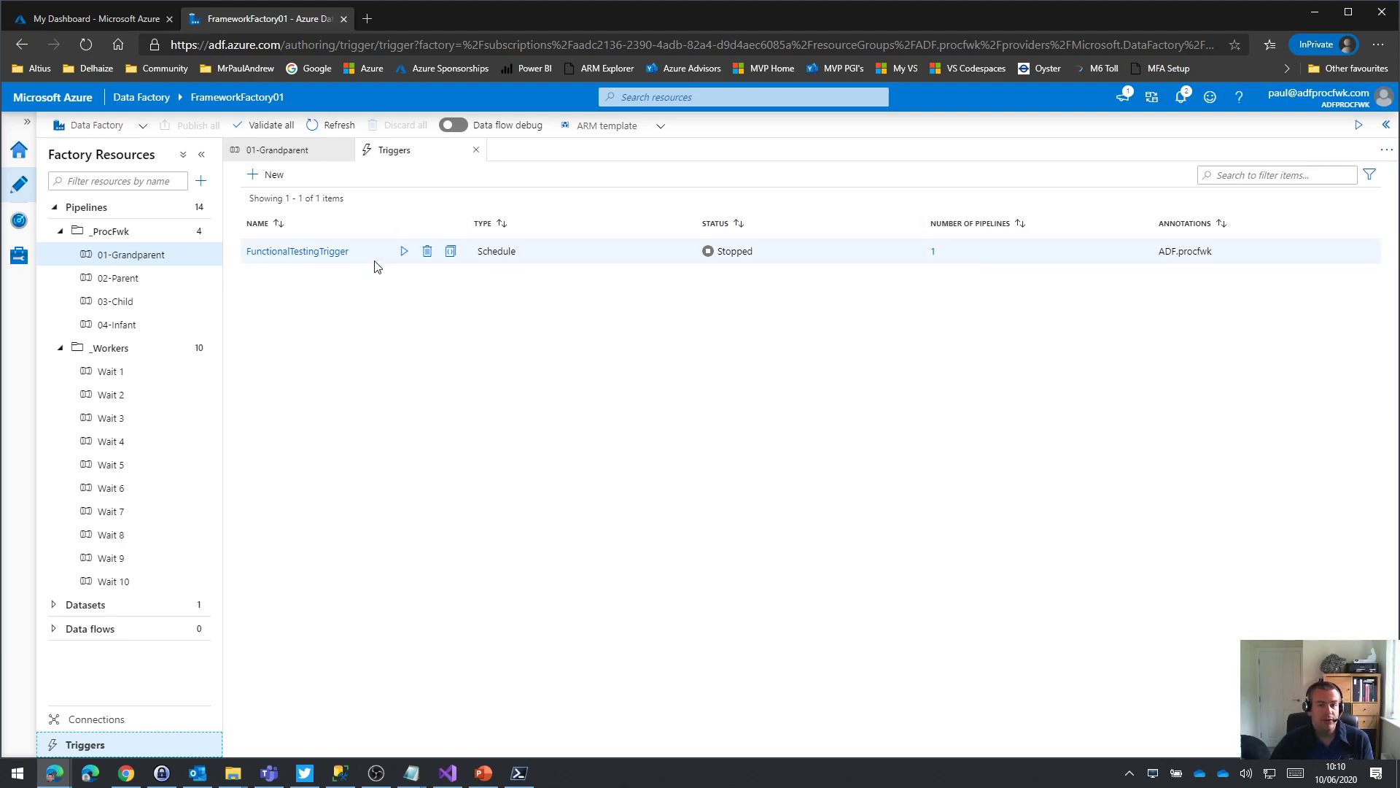
left_click(935, 253)
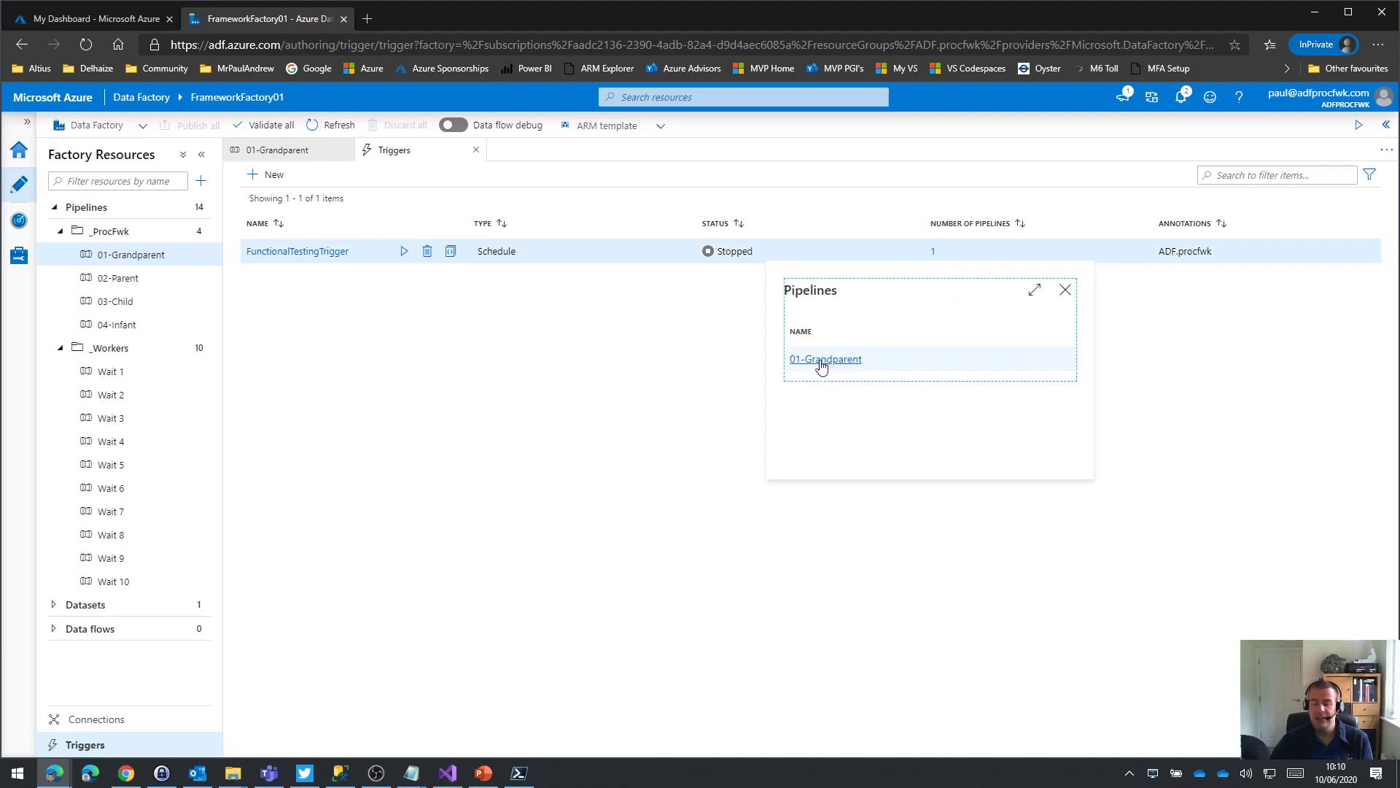
left_click(1066, 289)
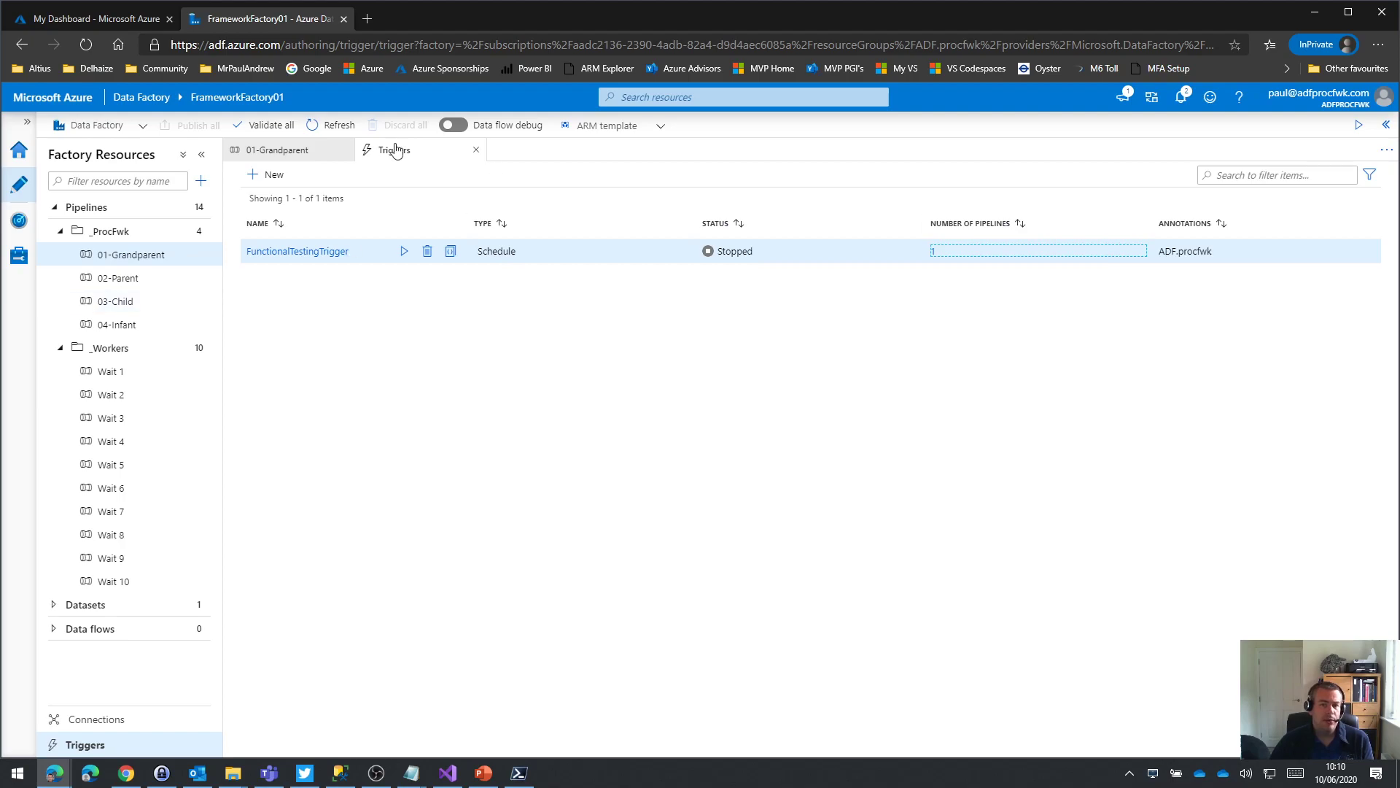
left_click(477, 150)
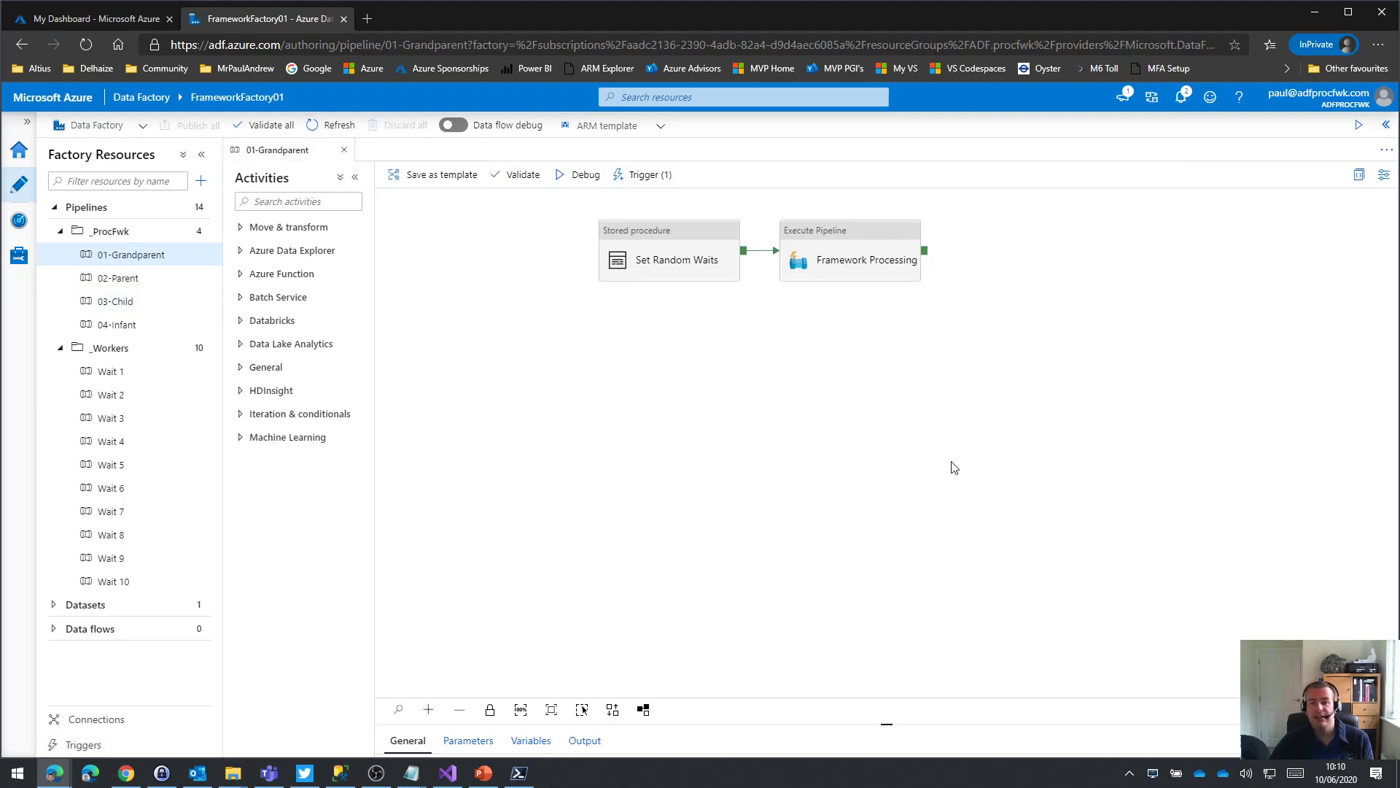
- Close the 01-Grandparent pipeline, open 02-Parent and enlarge the pane beneath its canvas
left_click(343, 149)
left_click(136, 283)
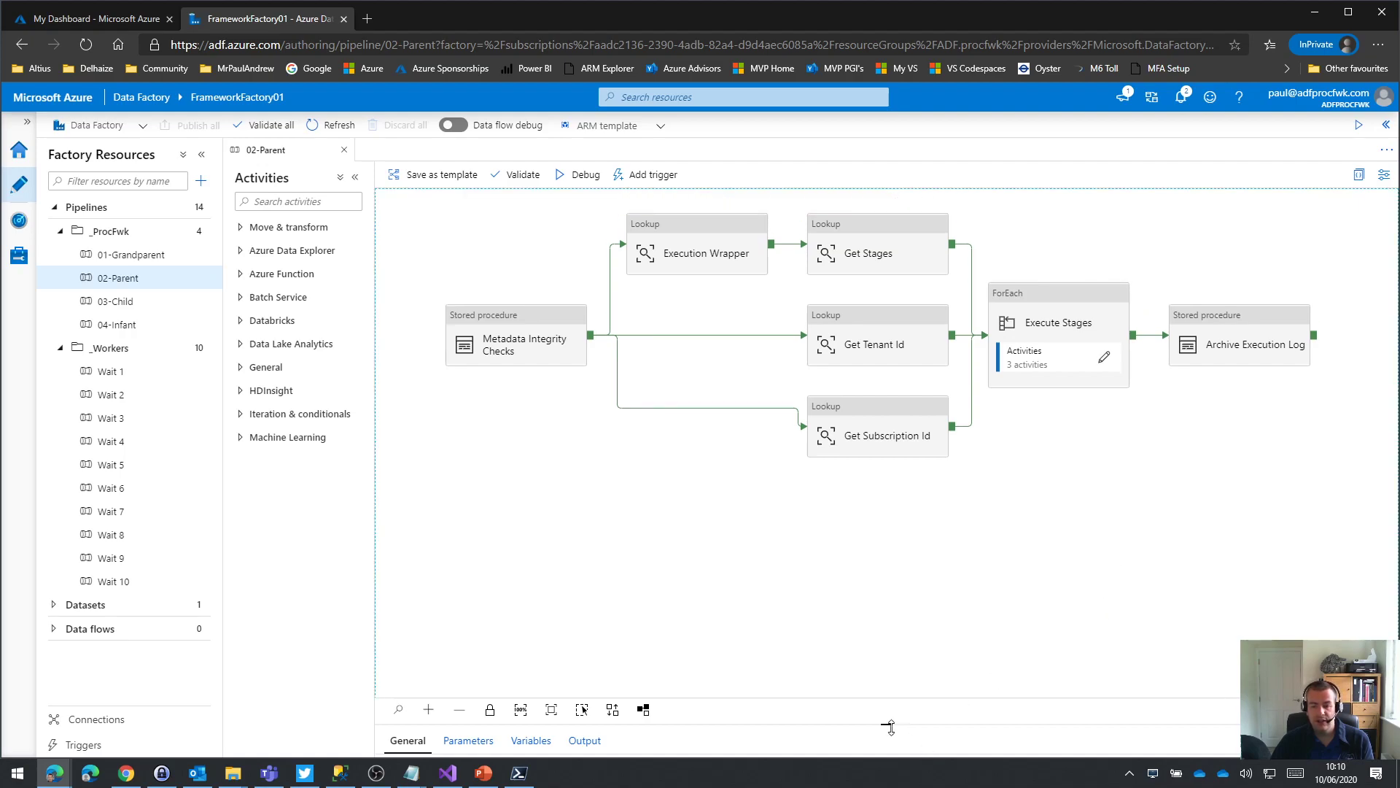
left_click_drag(887, 723, 887, 561)
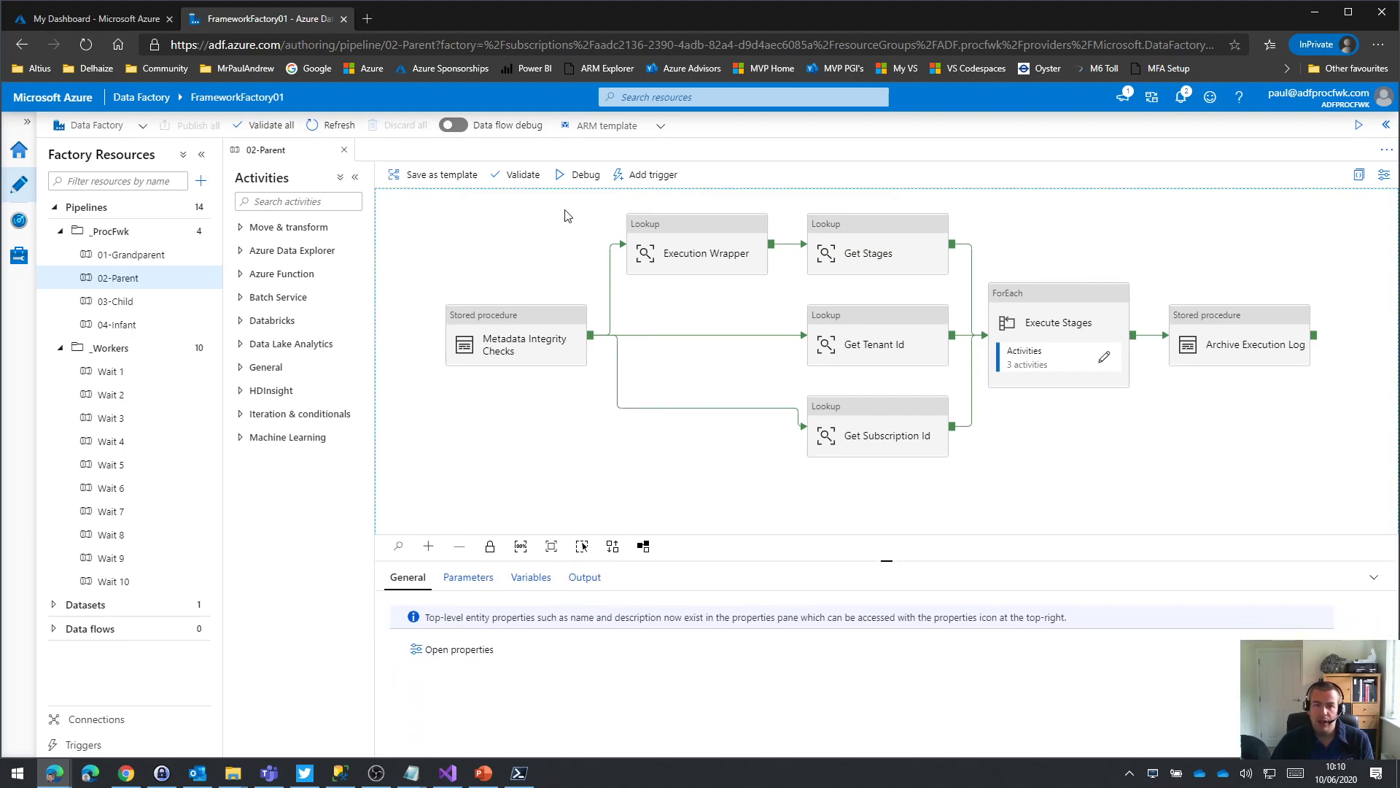
- Trigger an on-demand run of the 02-Parent pipeline and check its status in the refreshed pipeline runs monitor
left_click(649, 175)
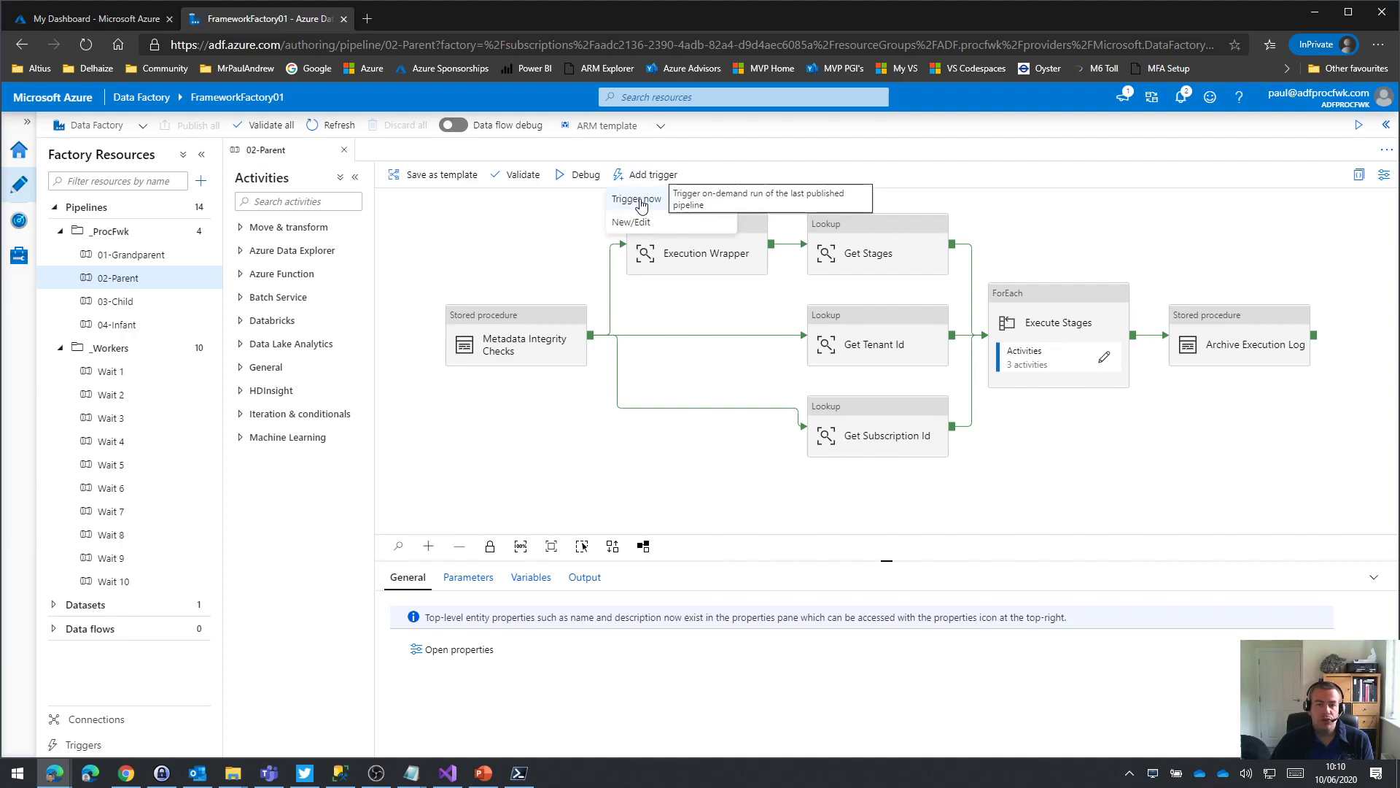
left_click(639, 201)
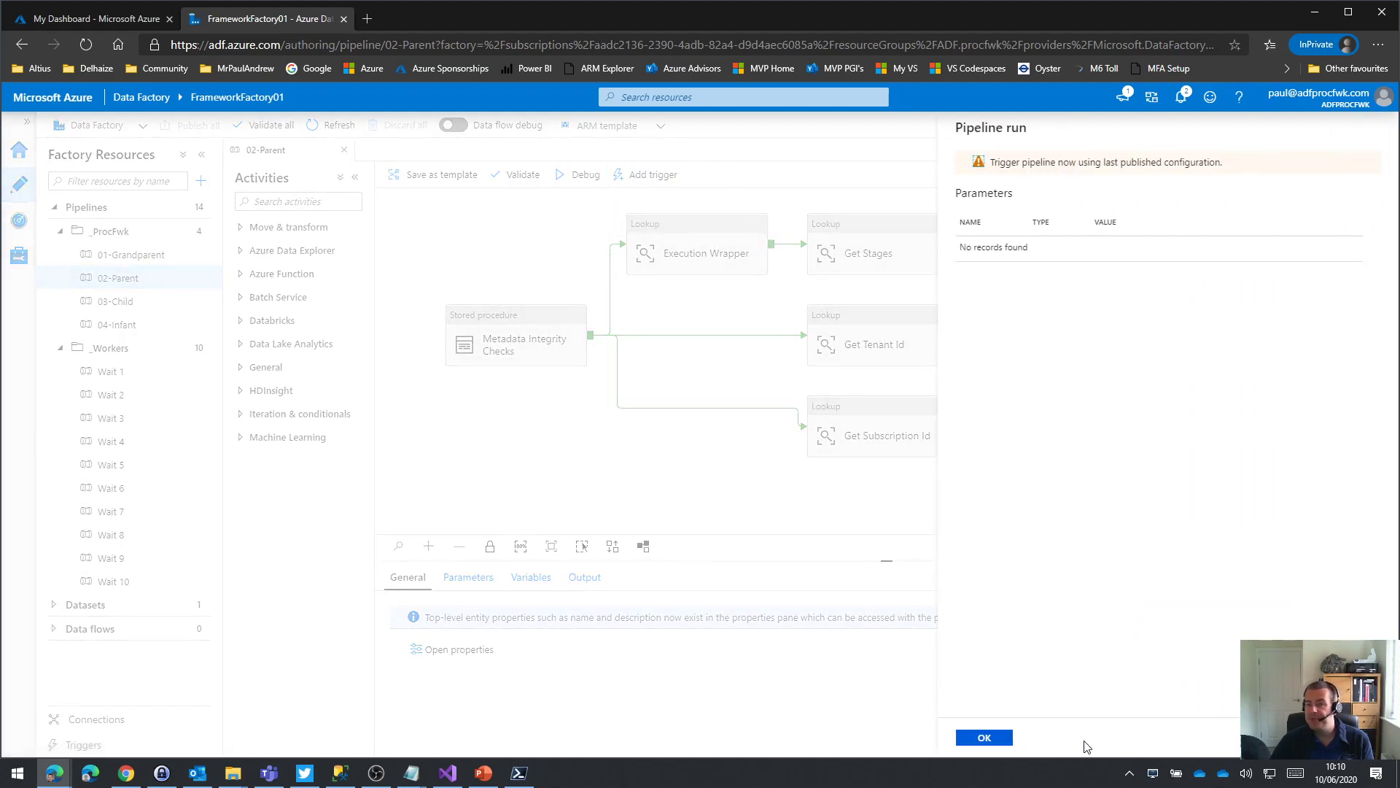
left_click(984, 738)
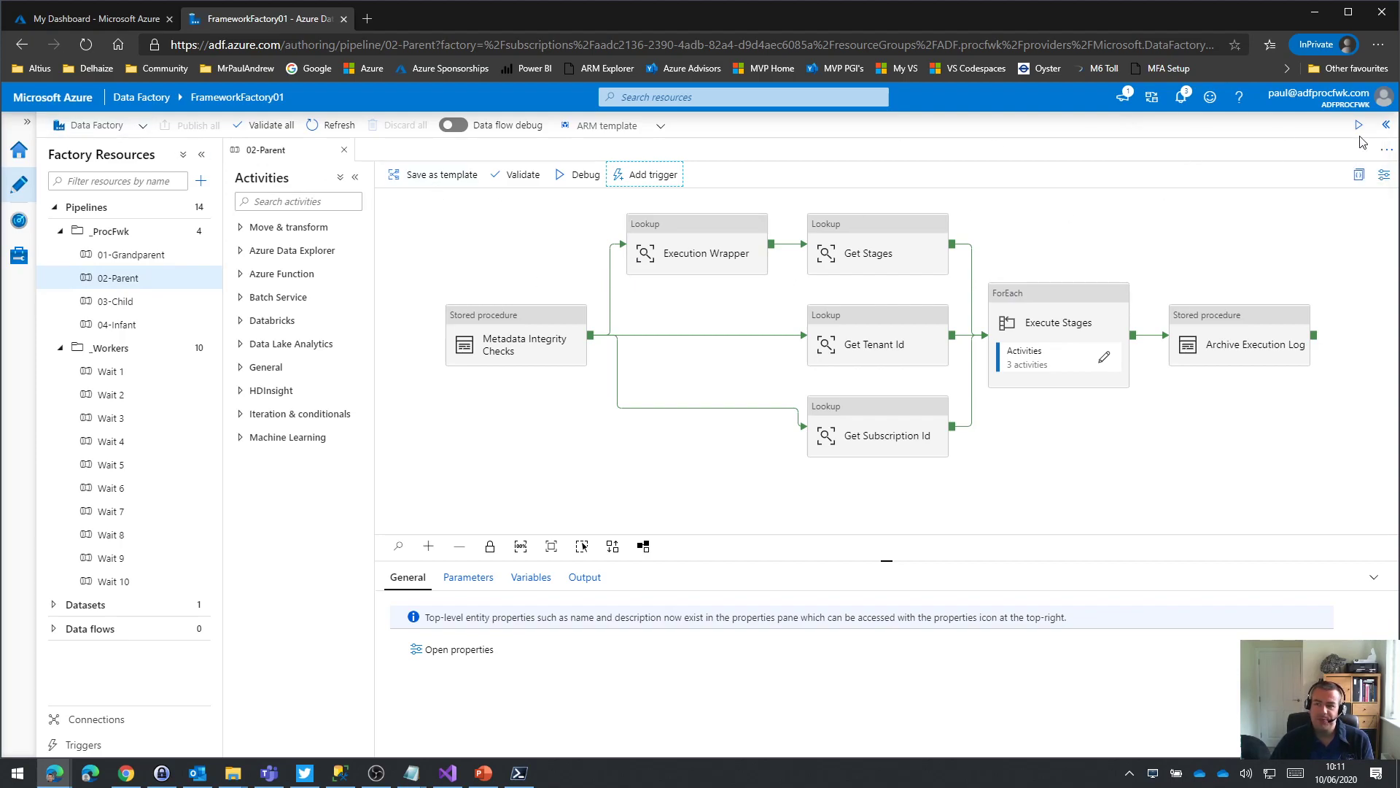
left_click(19, 222)
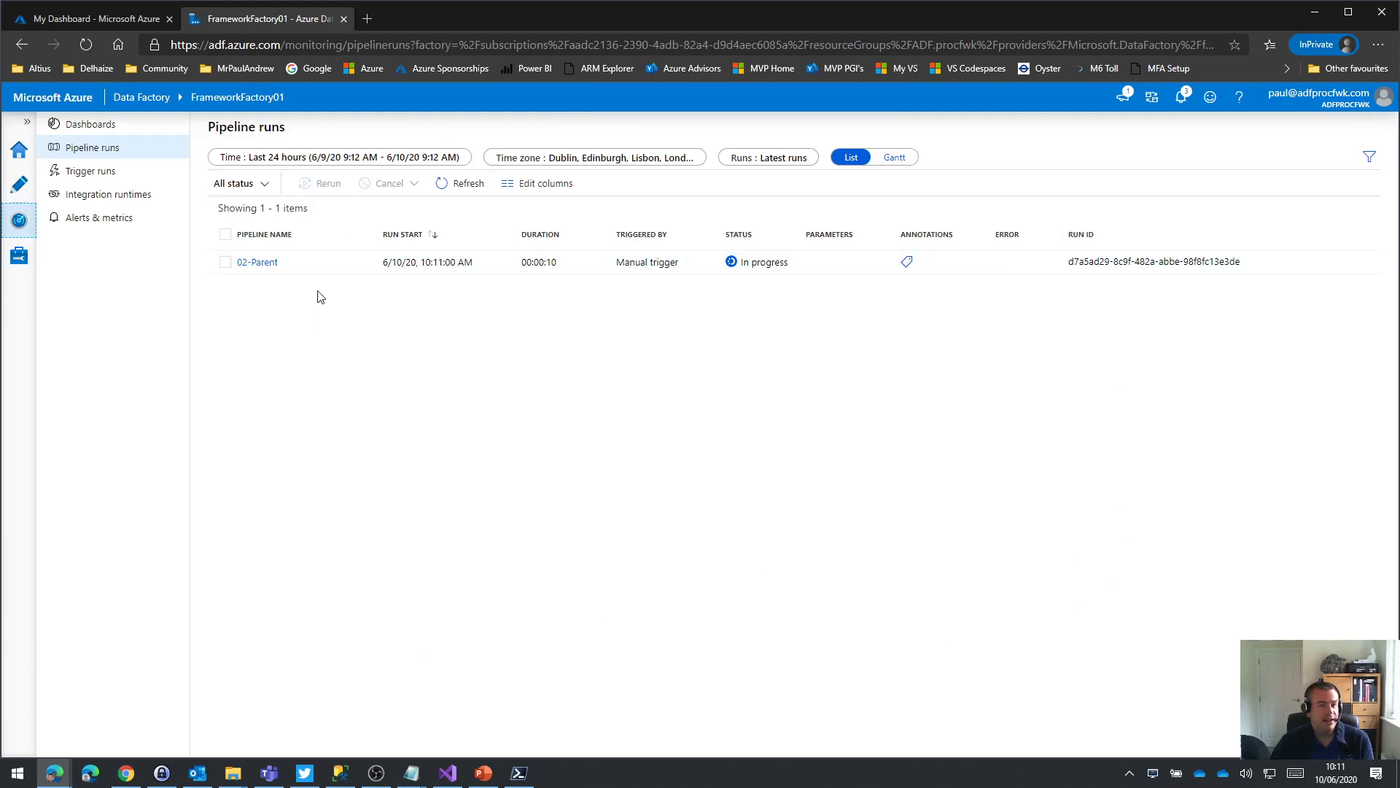
left_click(467, 183)
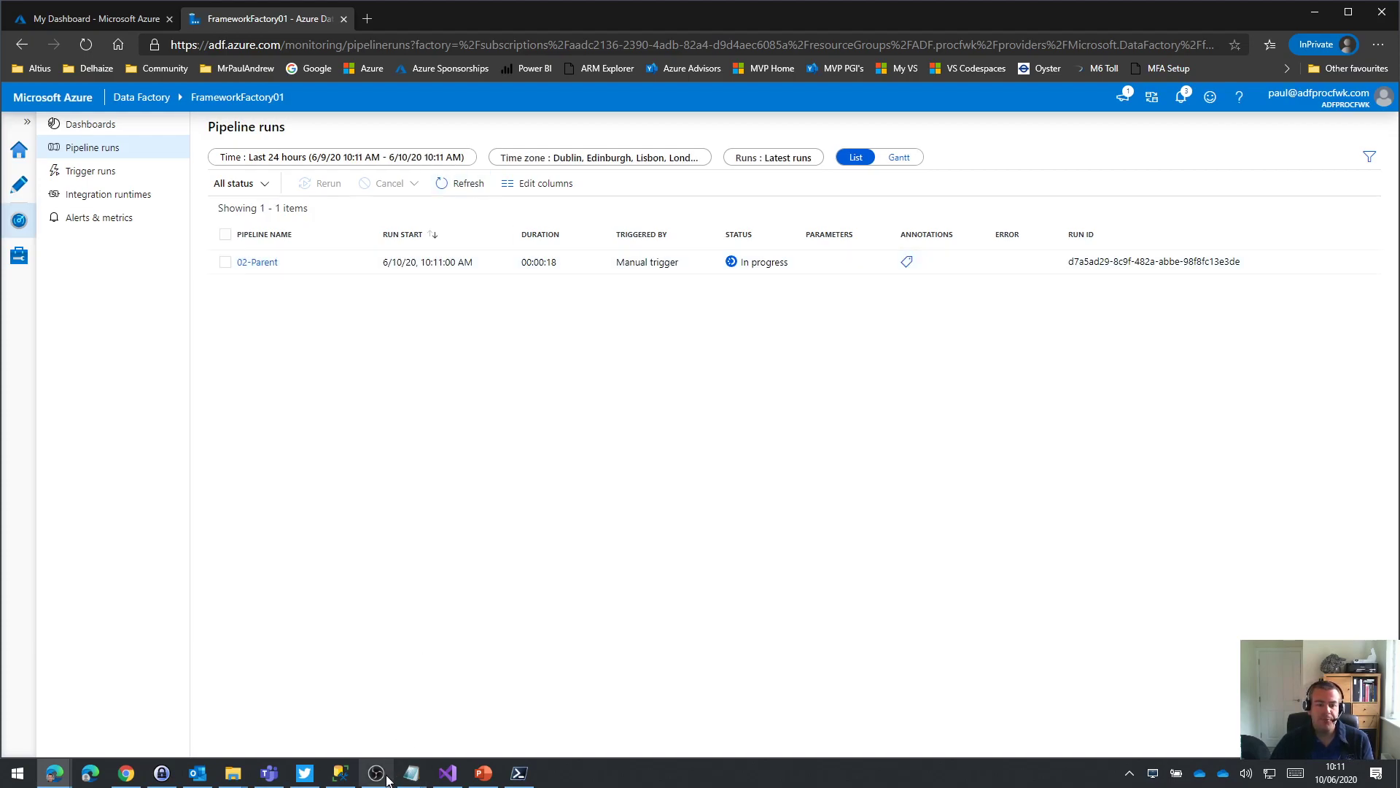
- Switch to SQL Server Management Studio and select the top 1000 rows of procfwk.CurrentExecution in the frameworkmetadata database
mouse_move(342, 779)
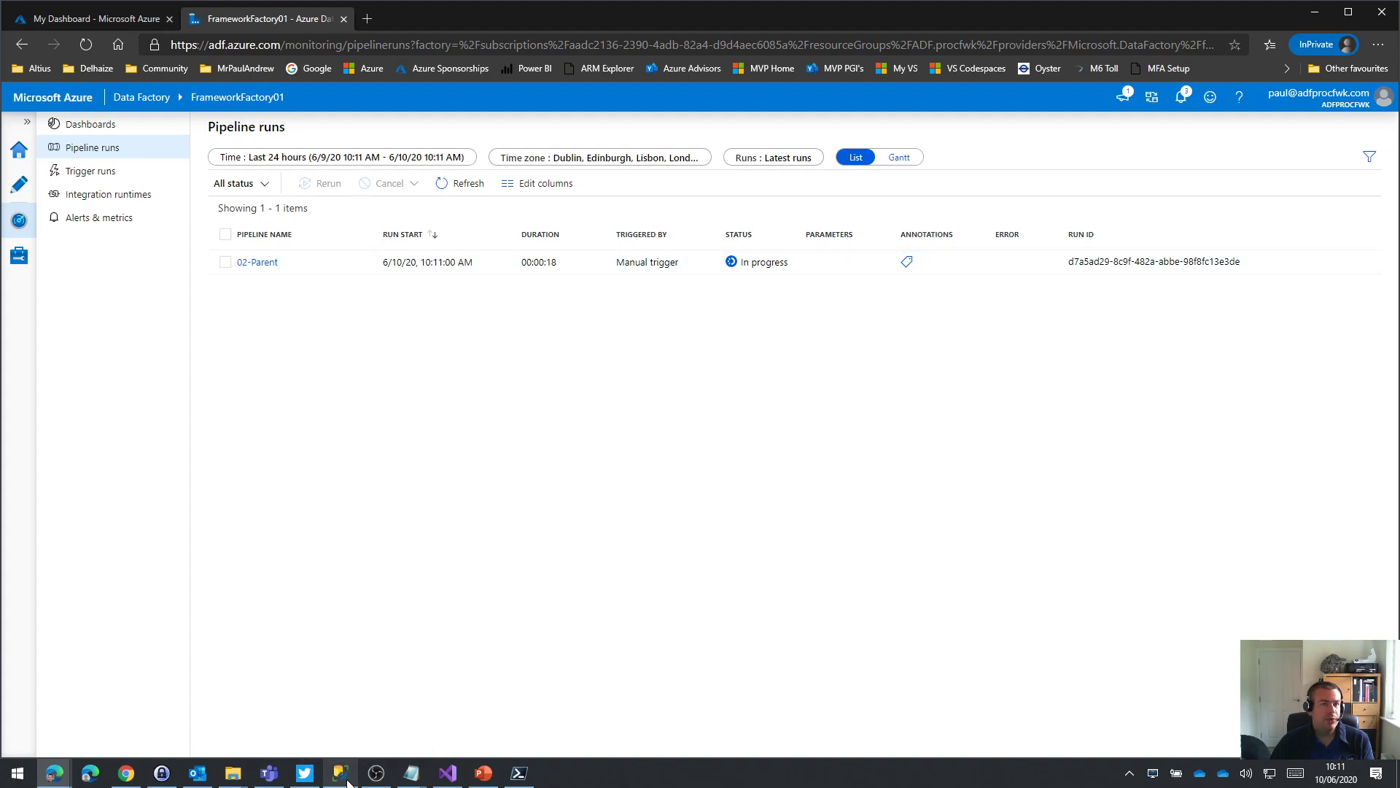
left_click(341, 774)
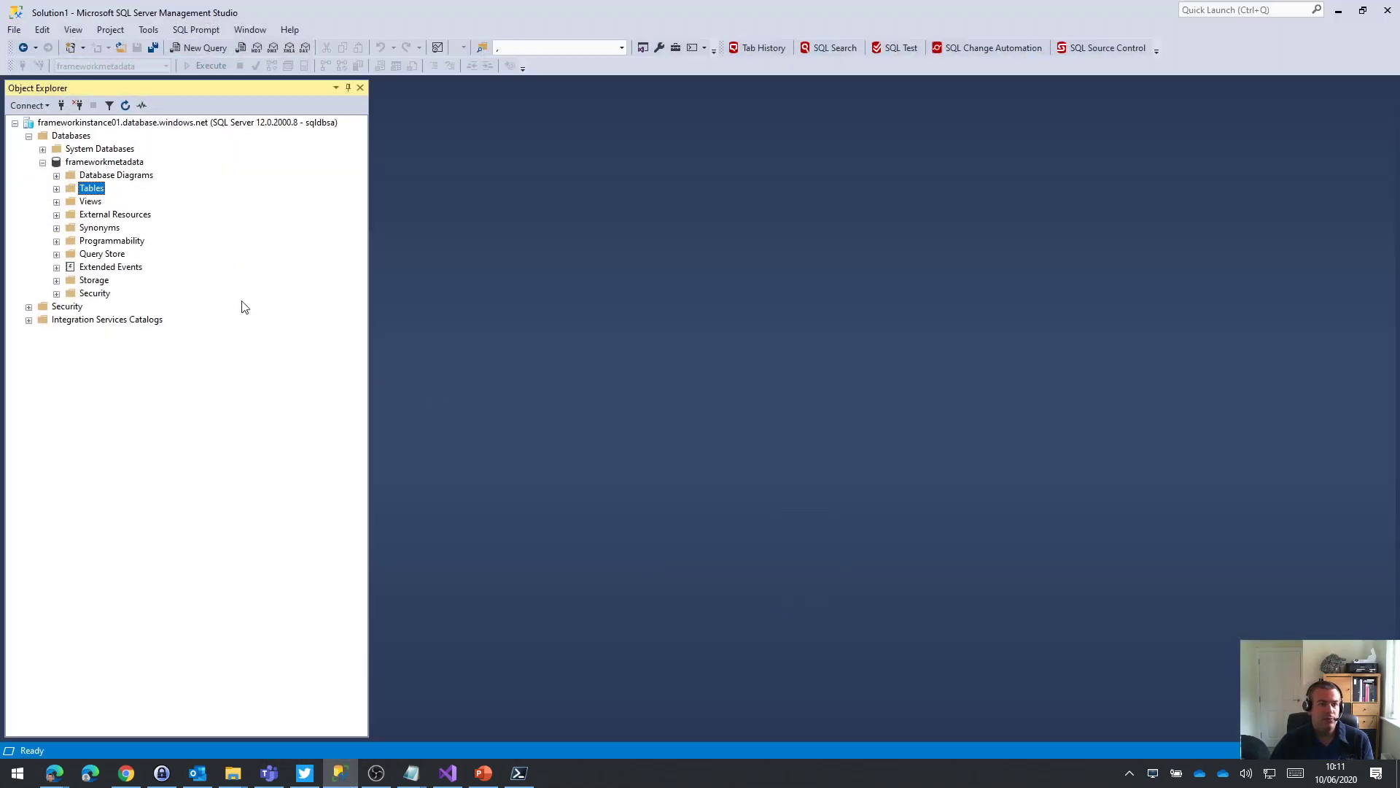
left_click(56, 188)
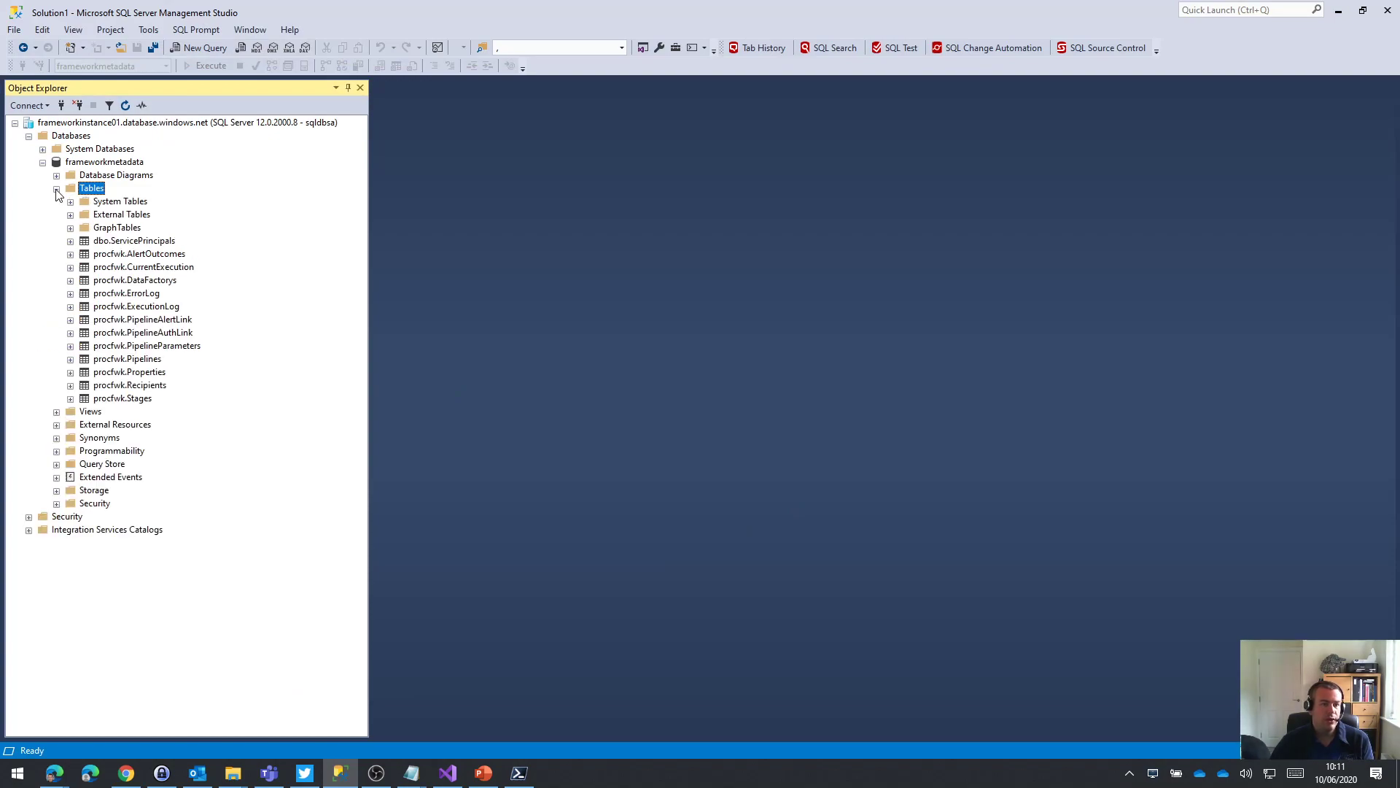
right_click(162, 271)
left_click(202, 309)
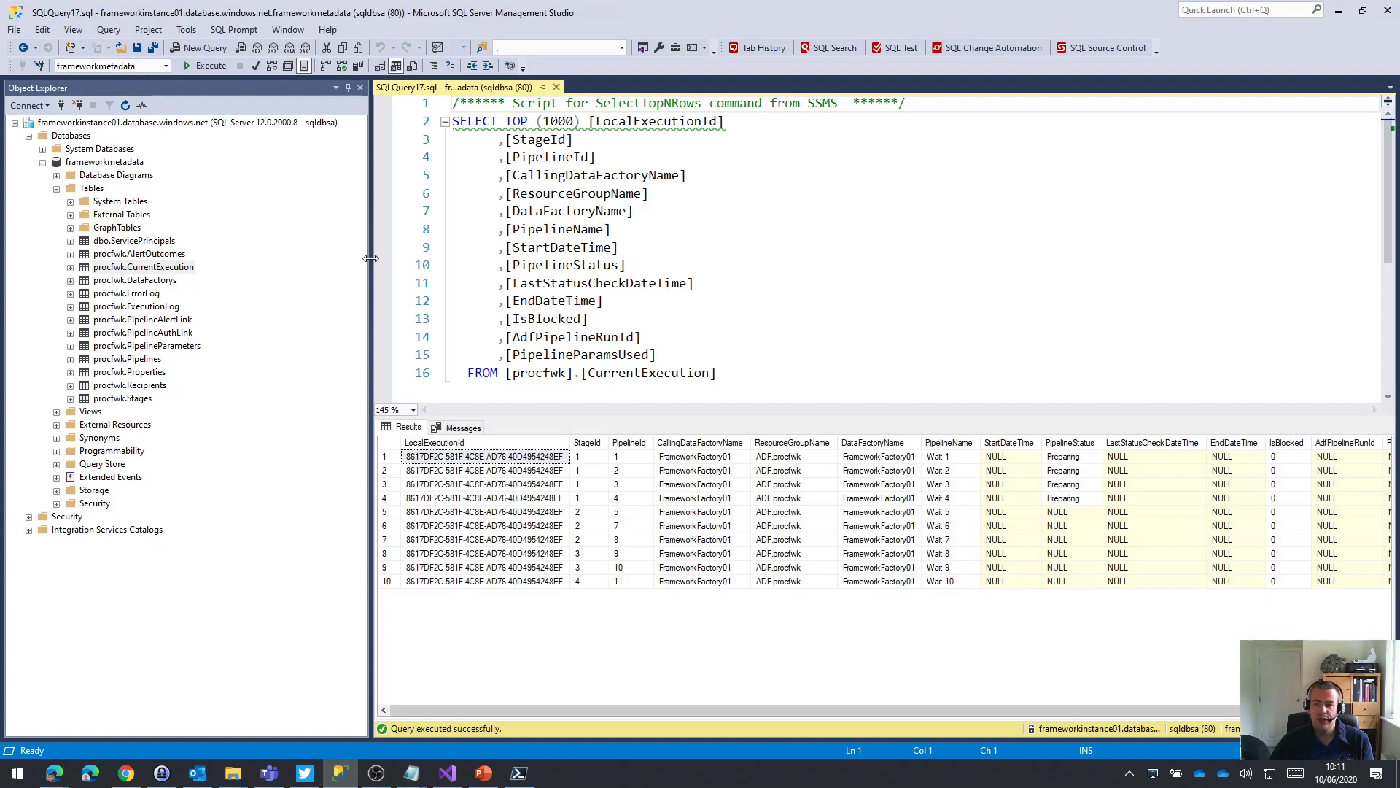
- Widen the query area, examine the pipeline, calling factory and data factory name columns, and rerun the CurrentExecution query
left_click_drag(370, 258, 272, 259)
left_click(554, 337)
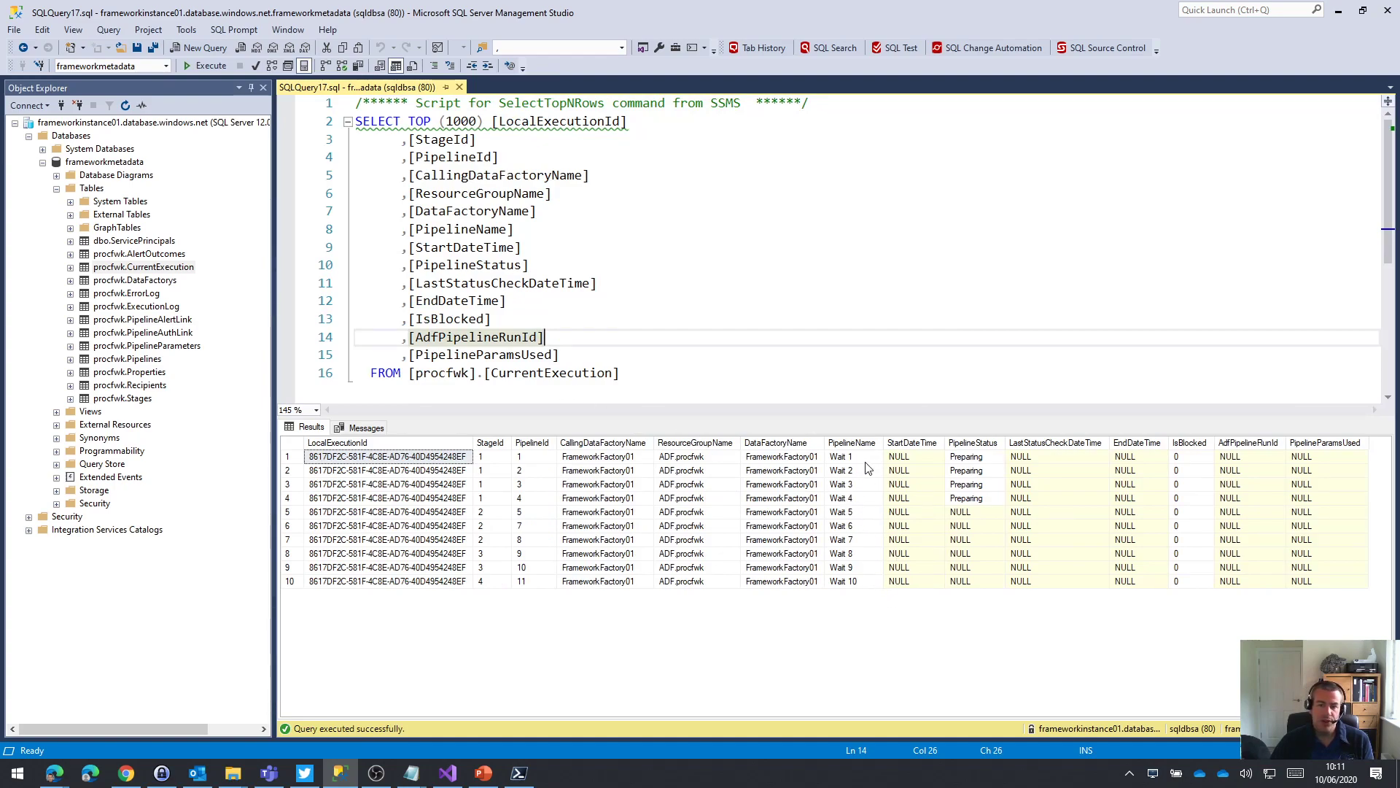
left_click_drag(865, 463, 879, 581)
left_click(782, 554)
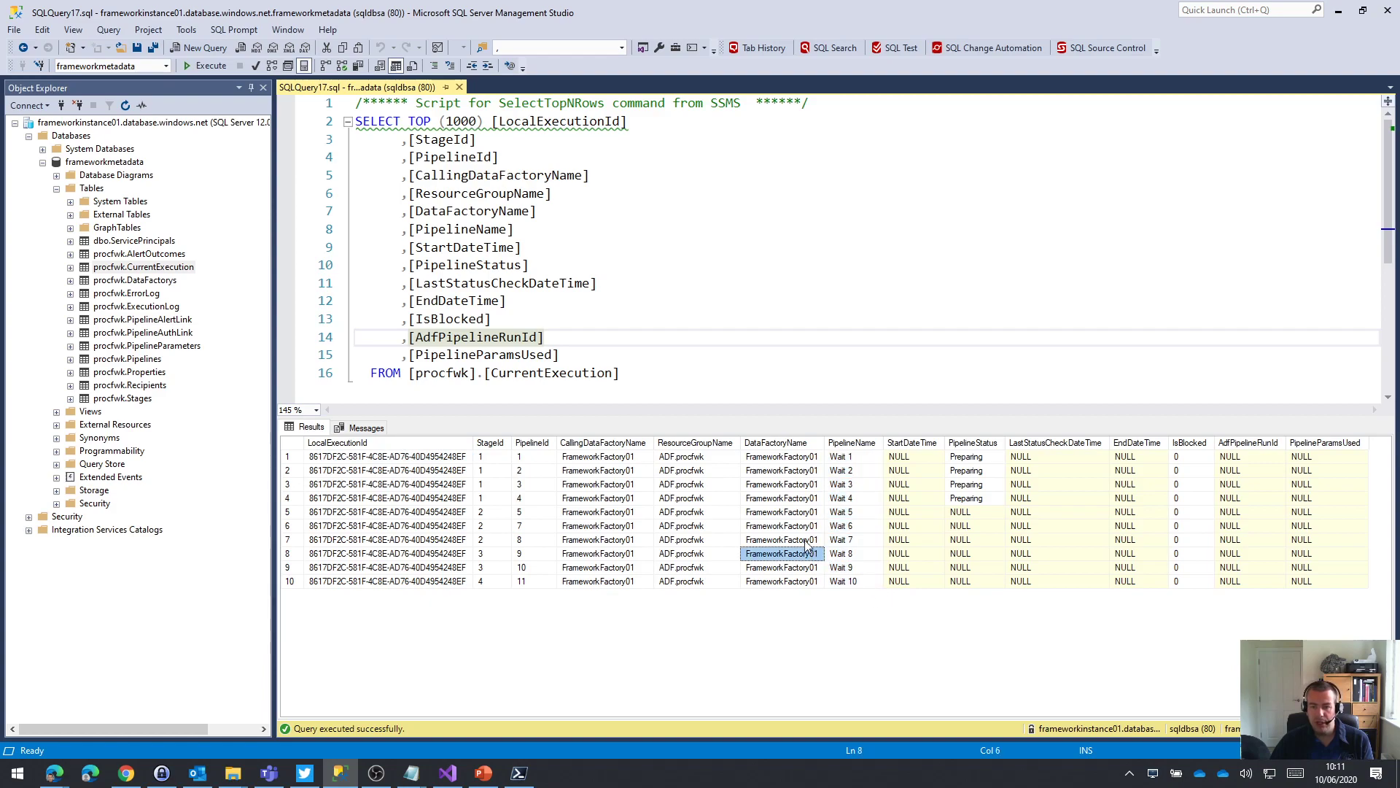
left_click_drag(600, 458, 610, 587)
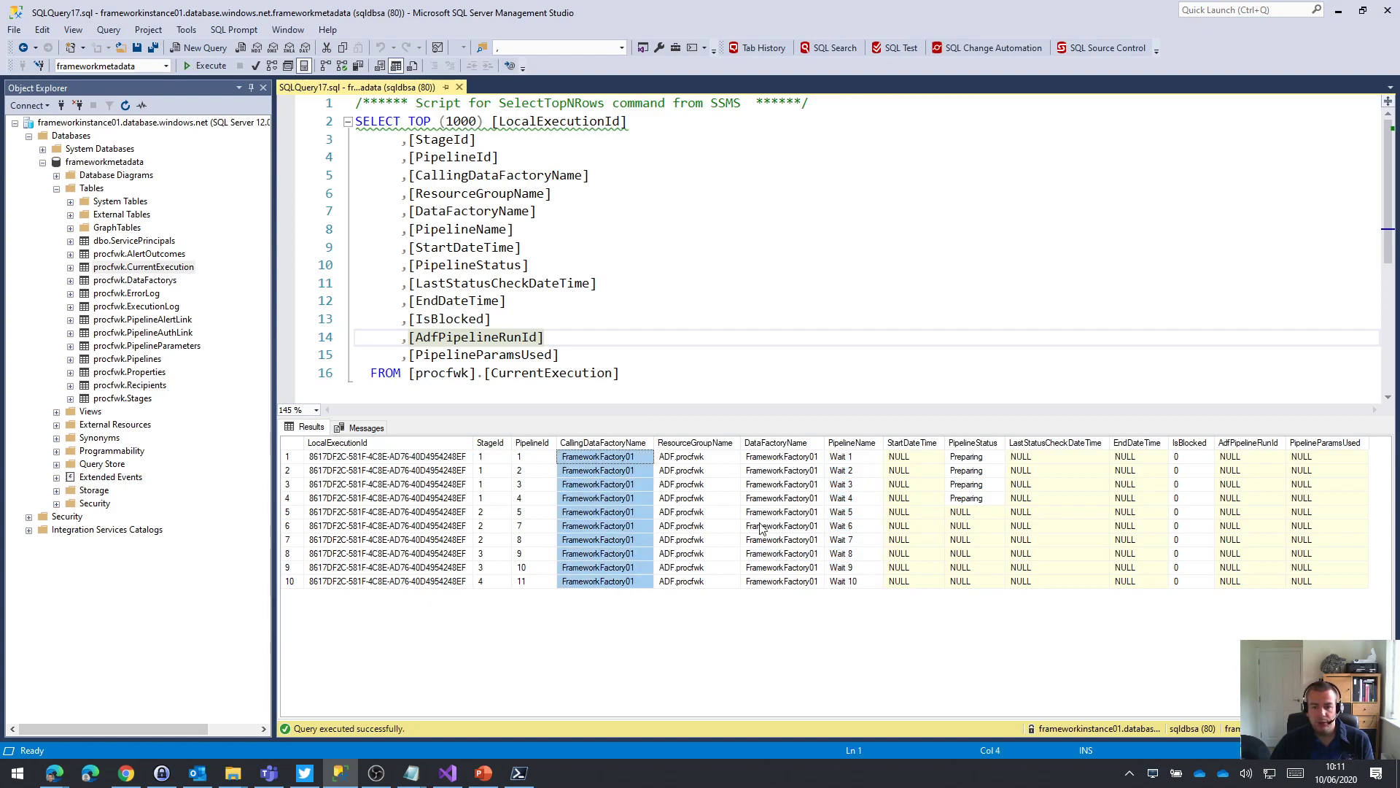
left_click_drag(770, 460, 767, 585)
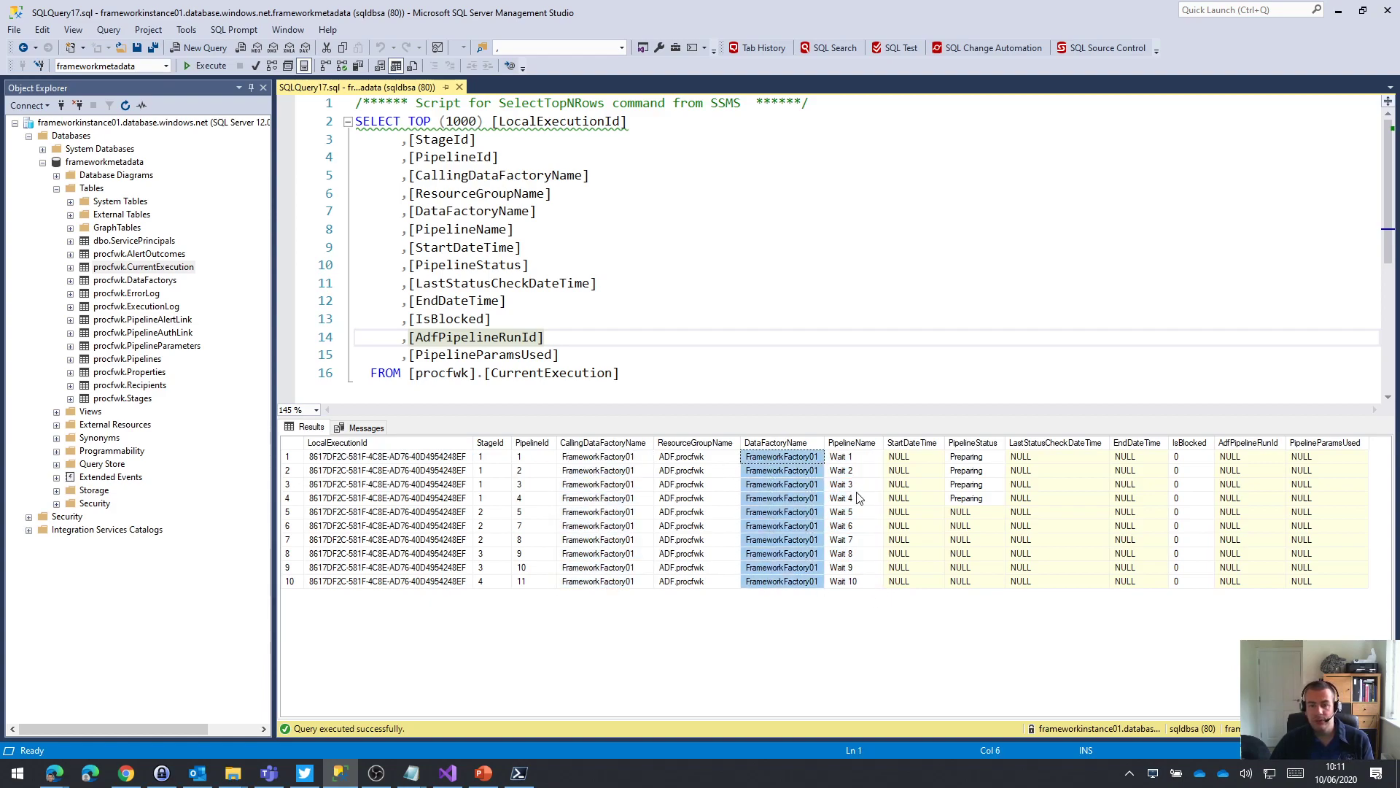
left_click(641, 399)
key("F5")
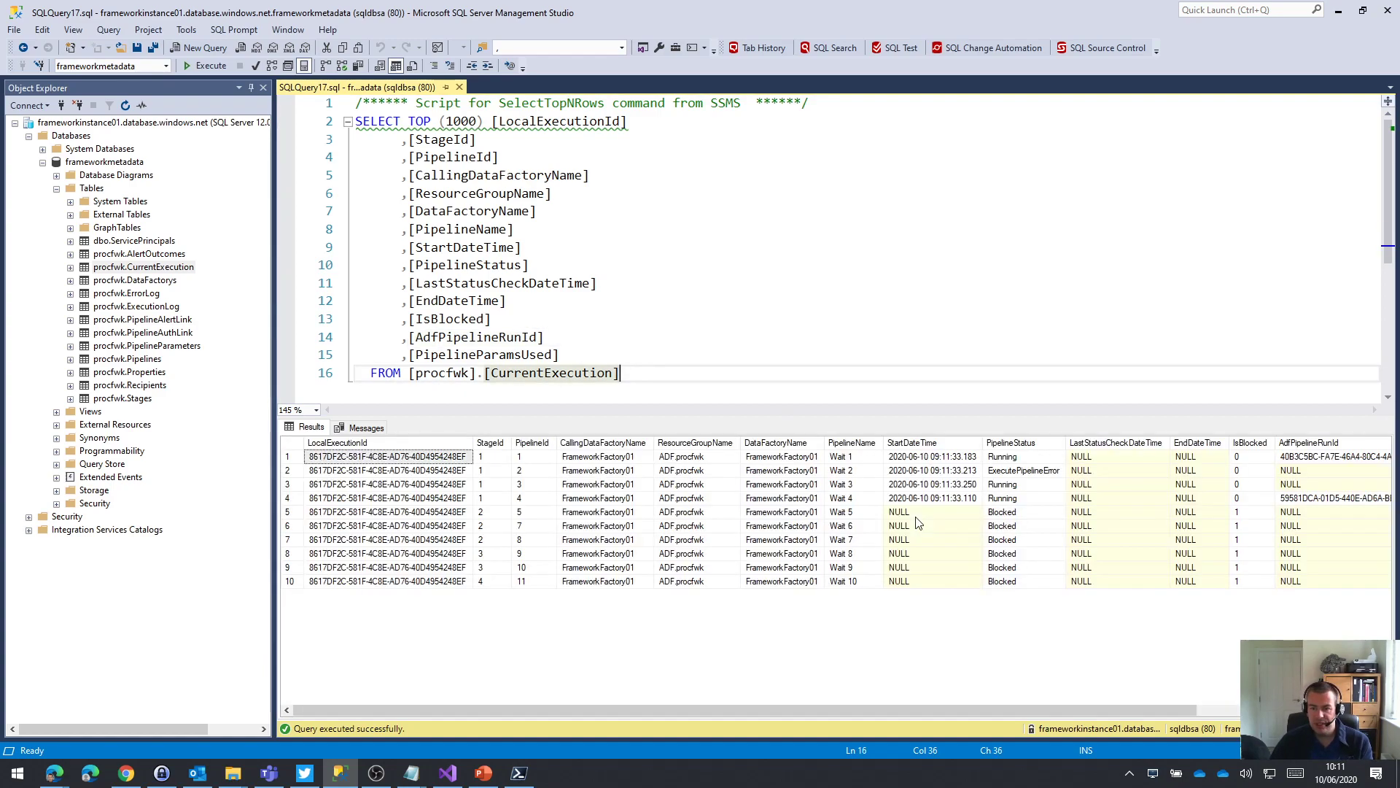
- Narrow the Object Explorer pane and rerun the CurrentExecution query repeatedly, checking the Wait 2 pipeline's status
key("F5")
key("F5")
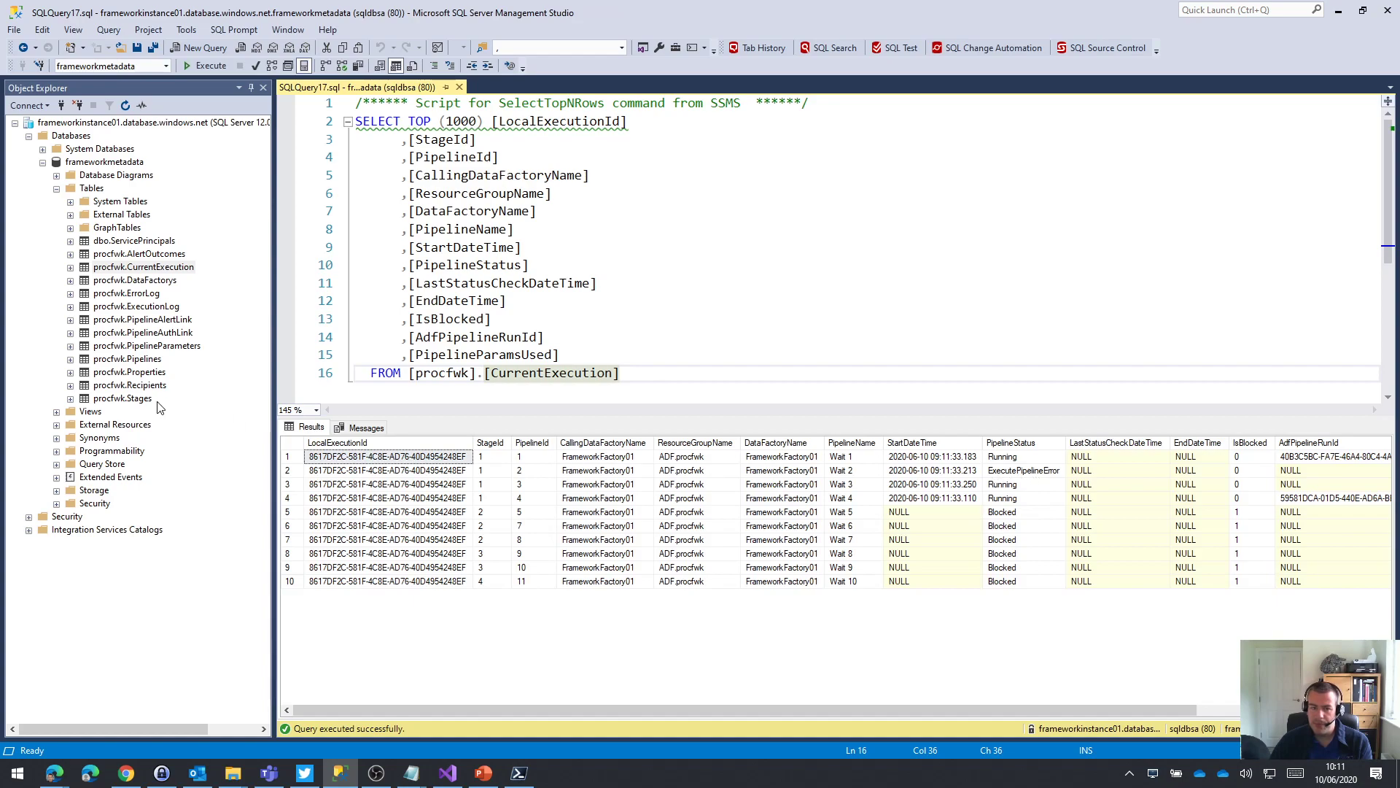
left_click_drag(271, 382, 234, 382)
key("F5")
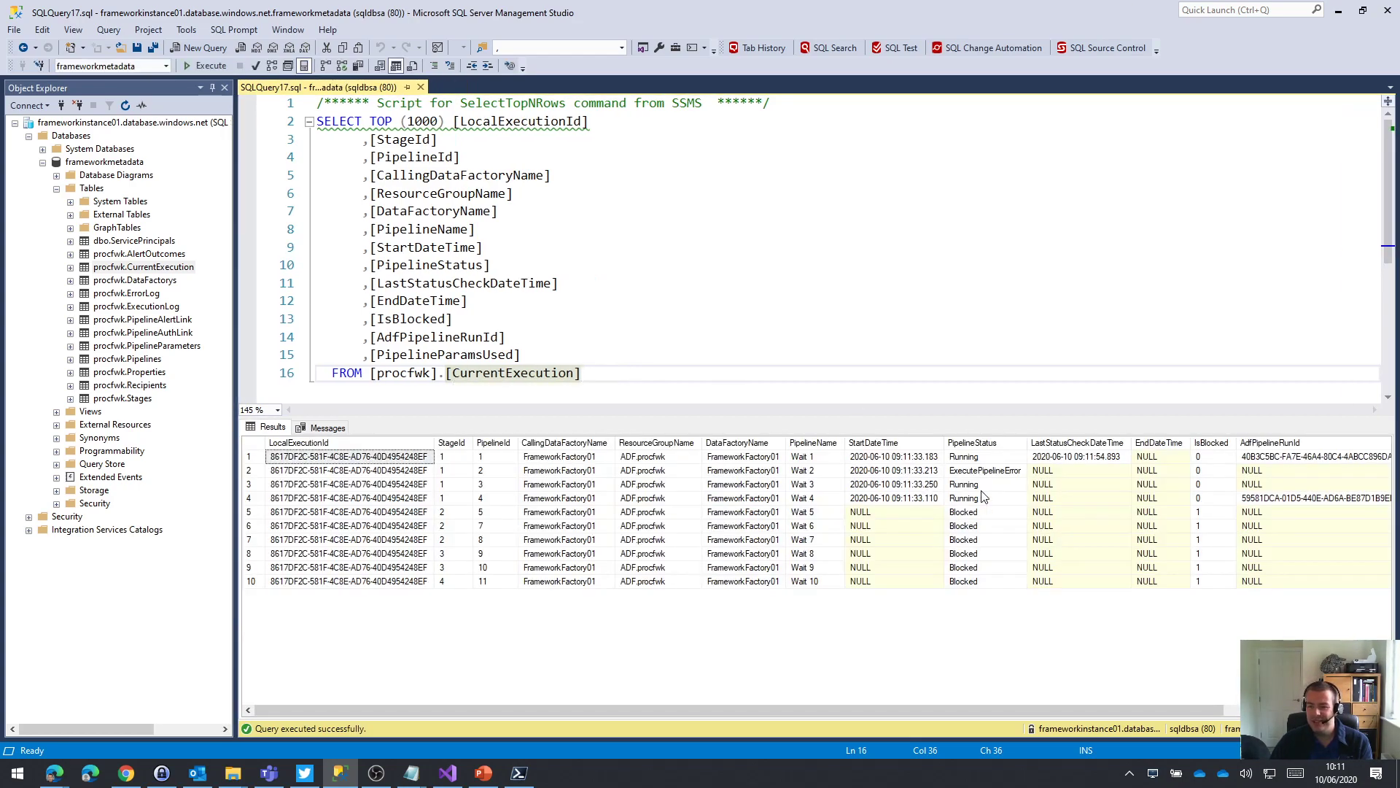
key("F5")
left_click(985, 471)
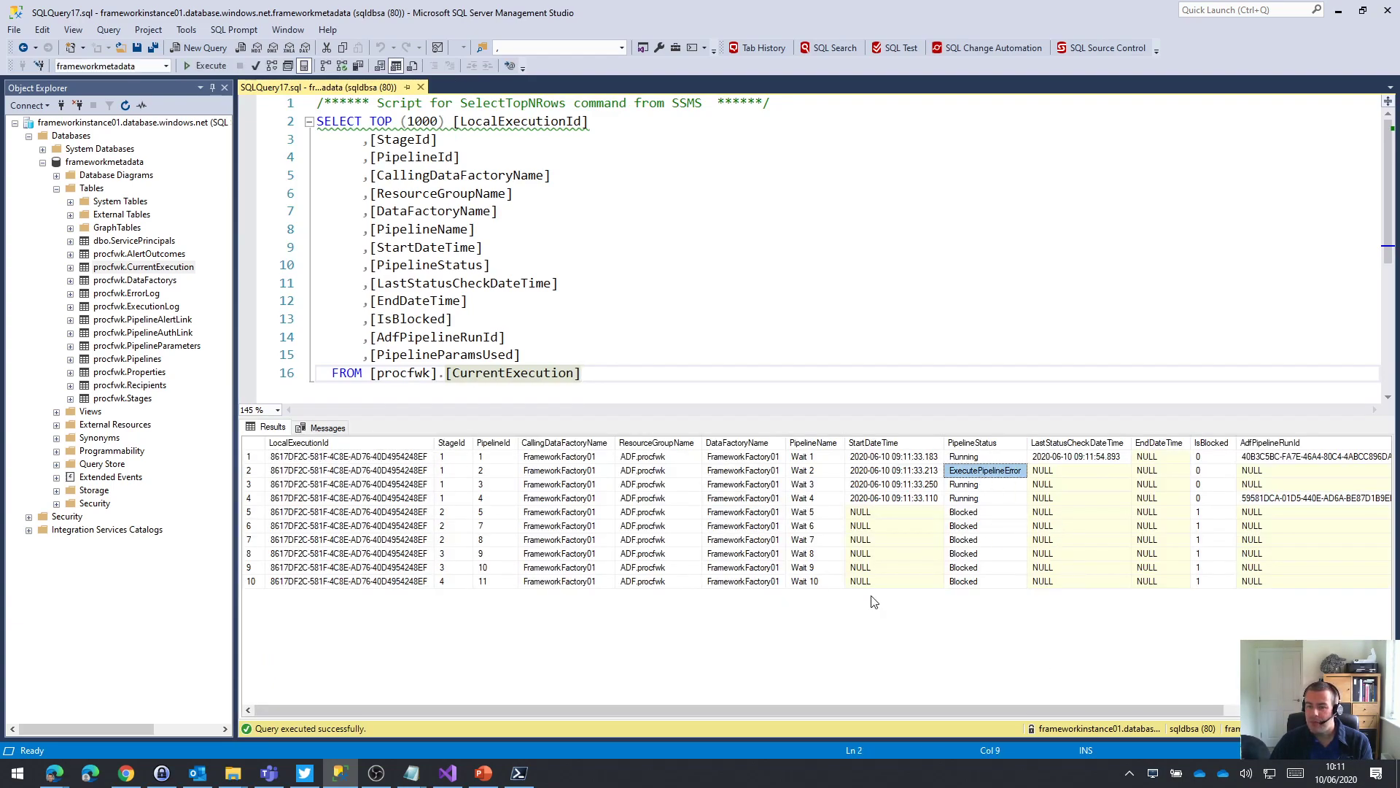
- Rerun the CurrentExecution query, check the Wait 1 pipeline's status, and rerun it for updated results
left_click(679, 394)
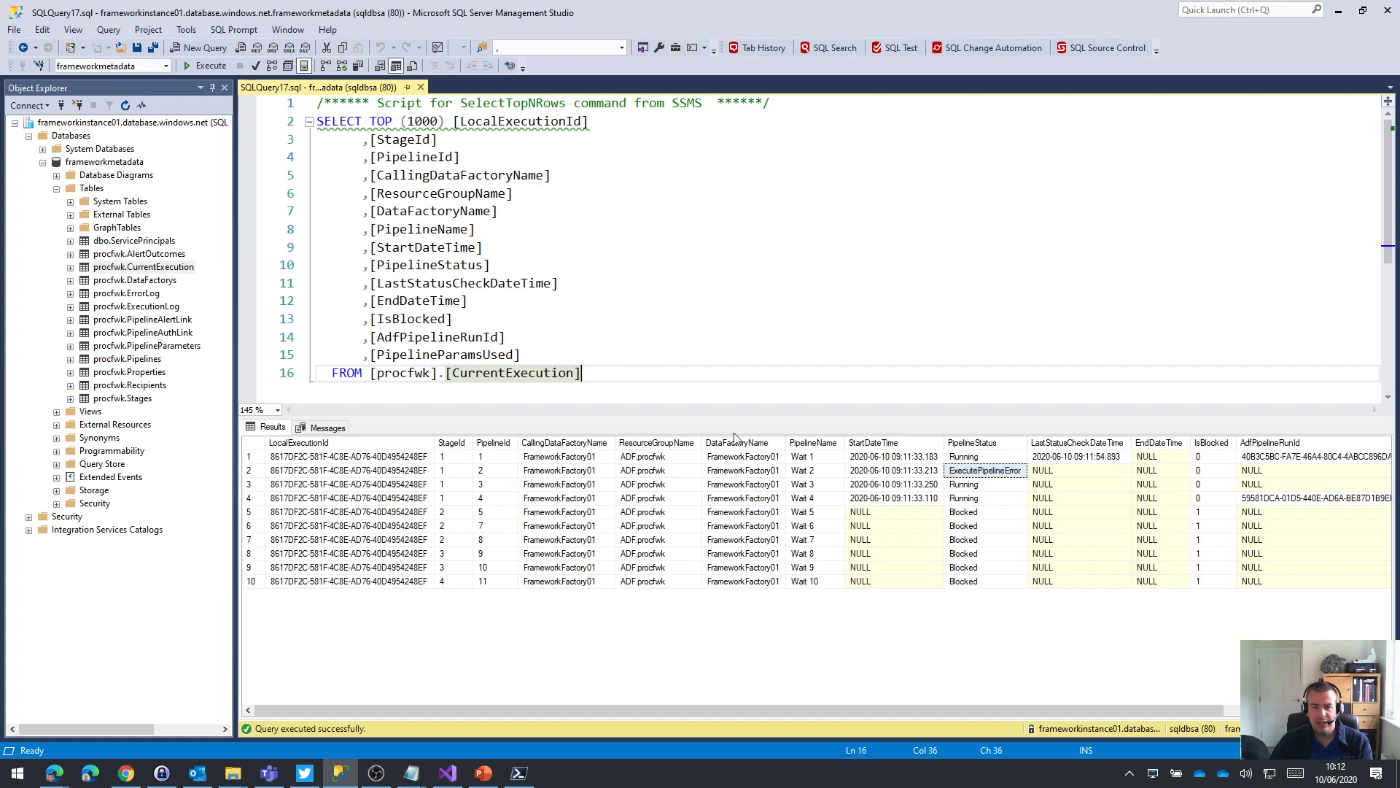
key("F5")
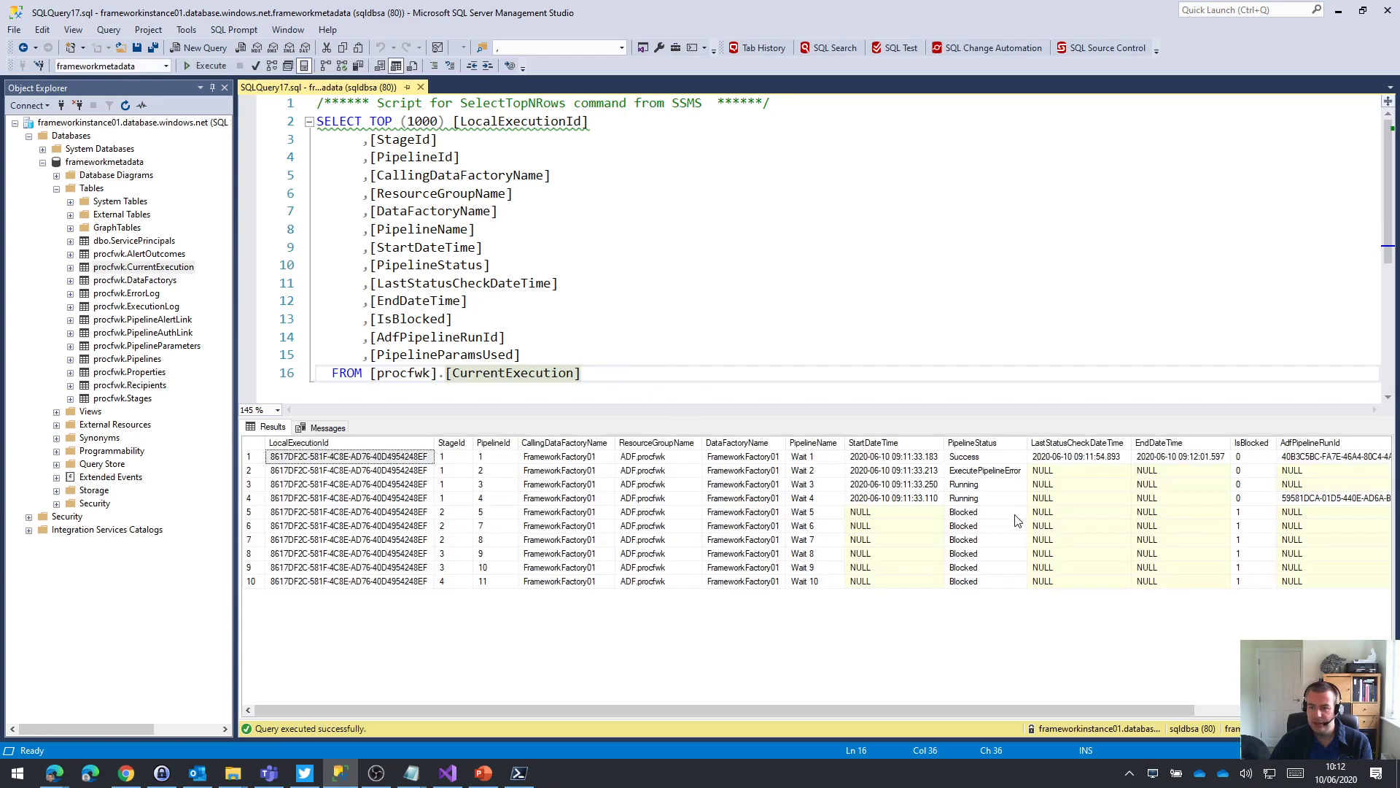
left_click(975, 458)
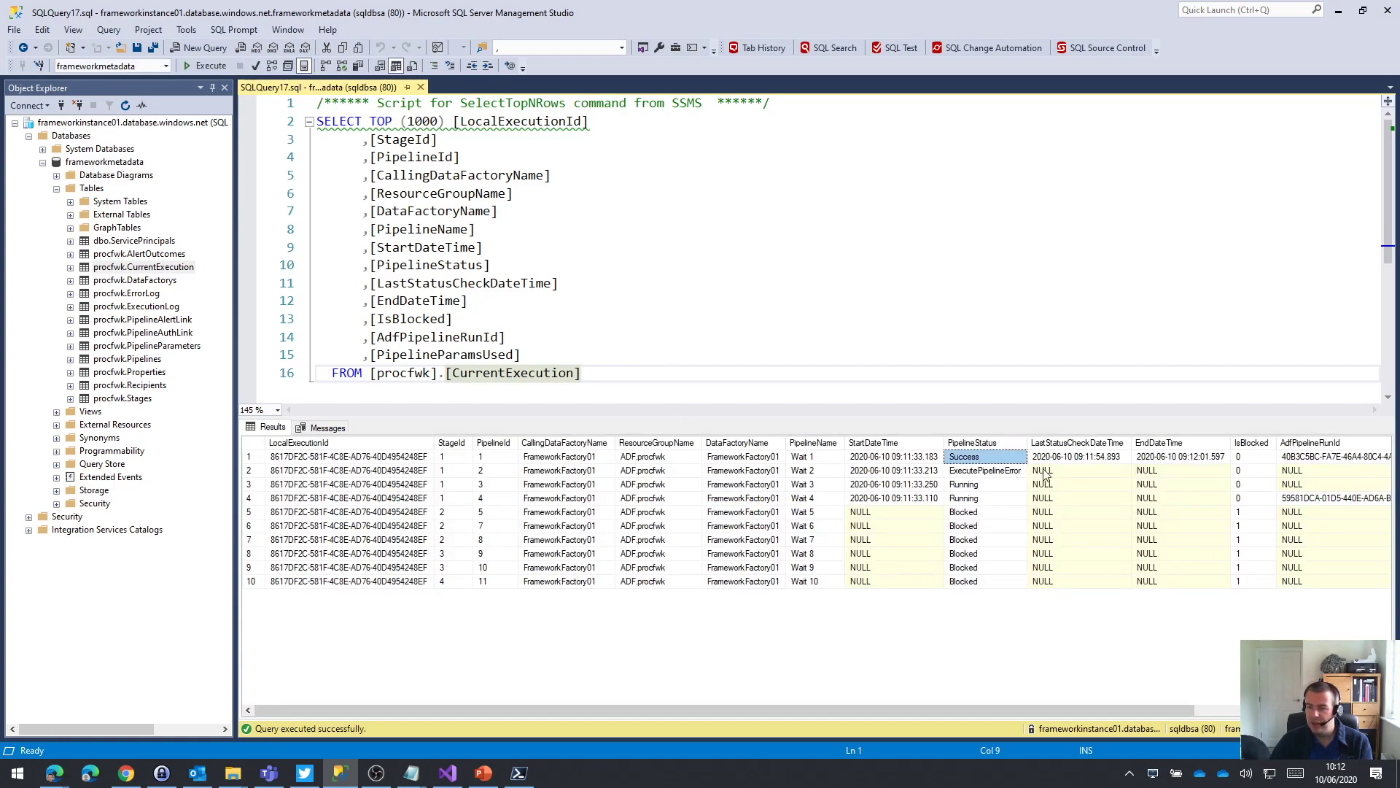
left_click(805, 371)
key("F5")
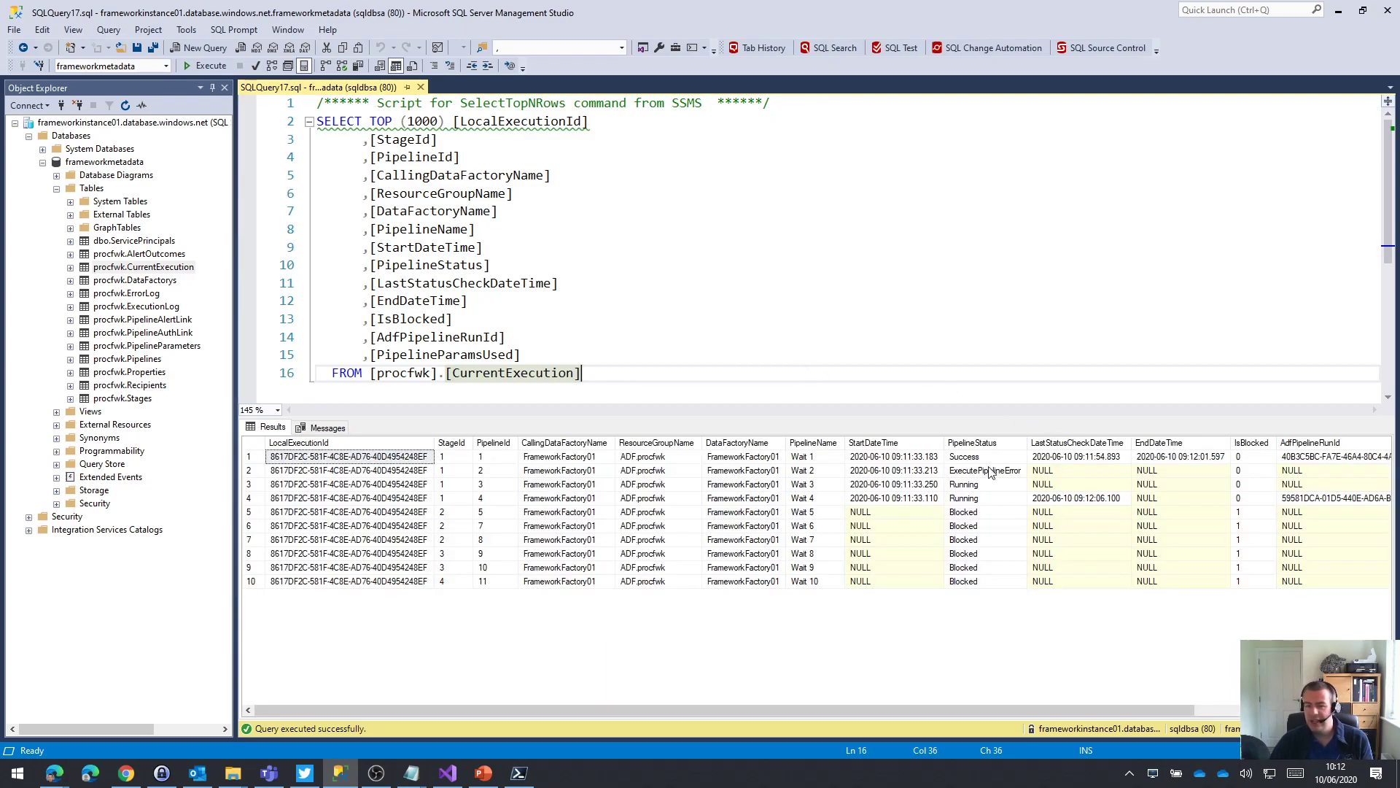
- Switch to the FrameworkFactory01 window in the browser and refresh the pipeline runs list to follow the run's progress
mouse_move(54, 773)
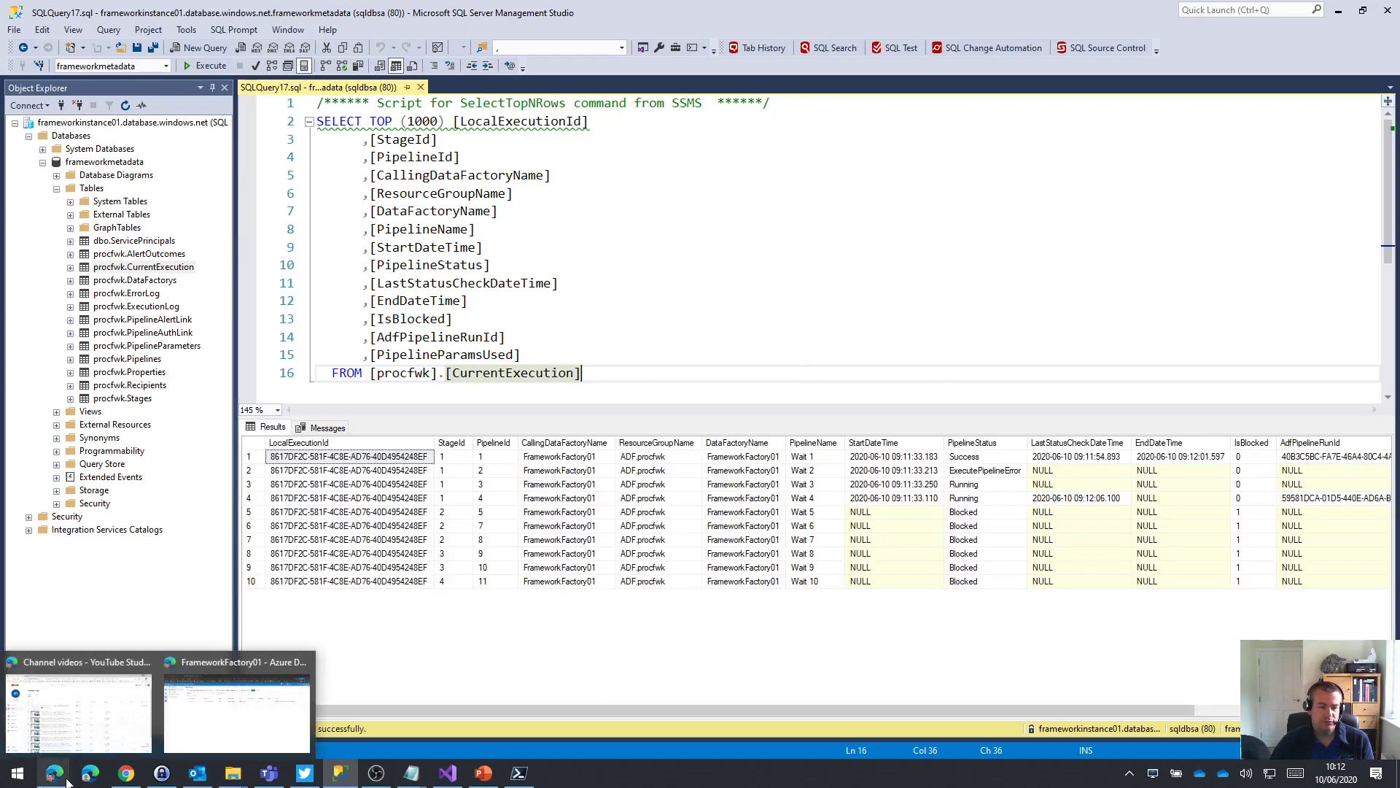
left_click(188, 747)
left_click(441, 185)
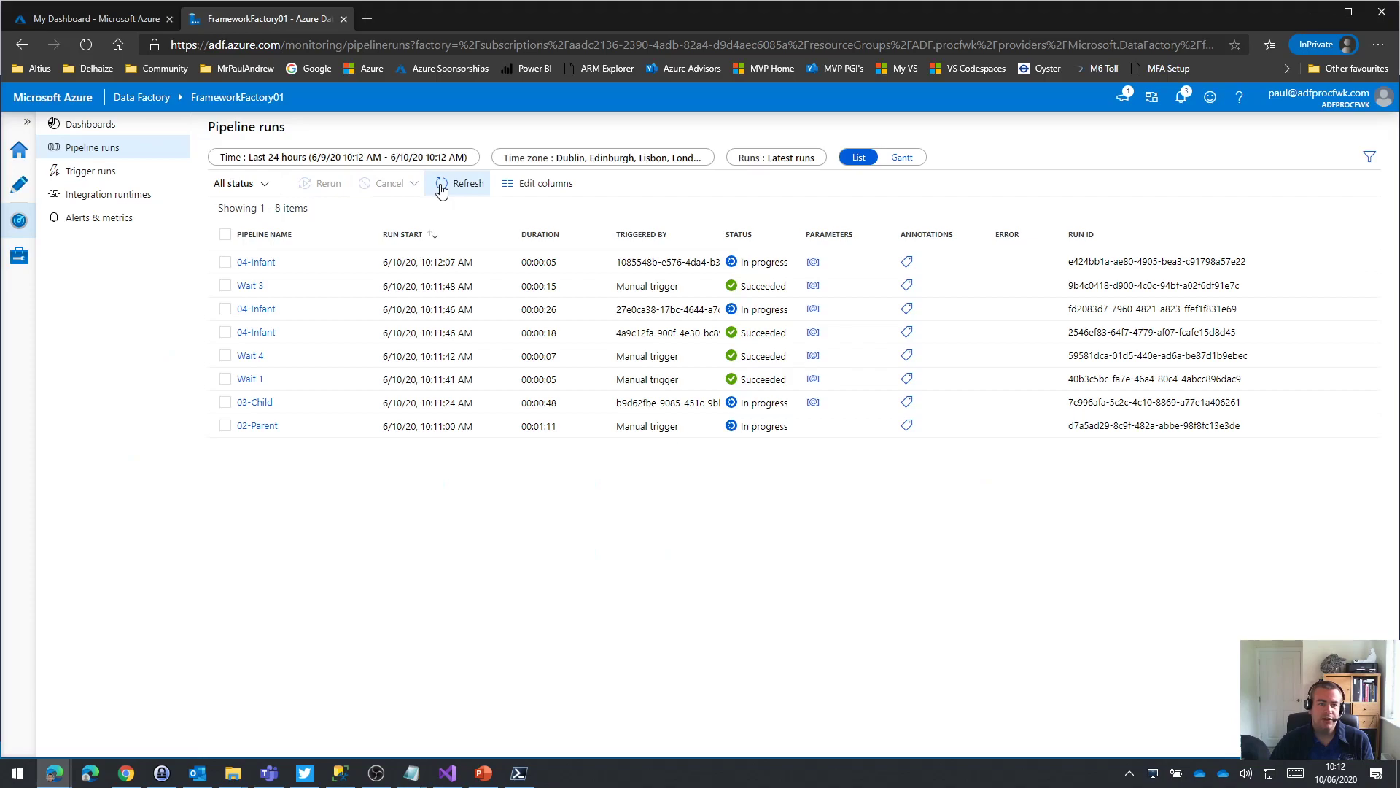
left_click(451, 185)
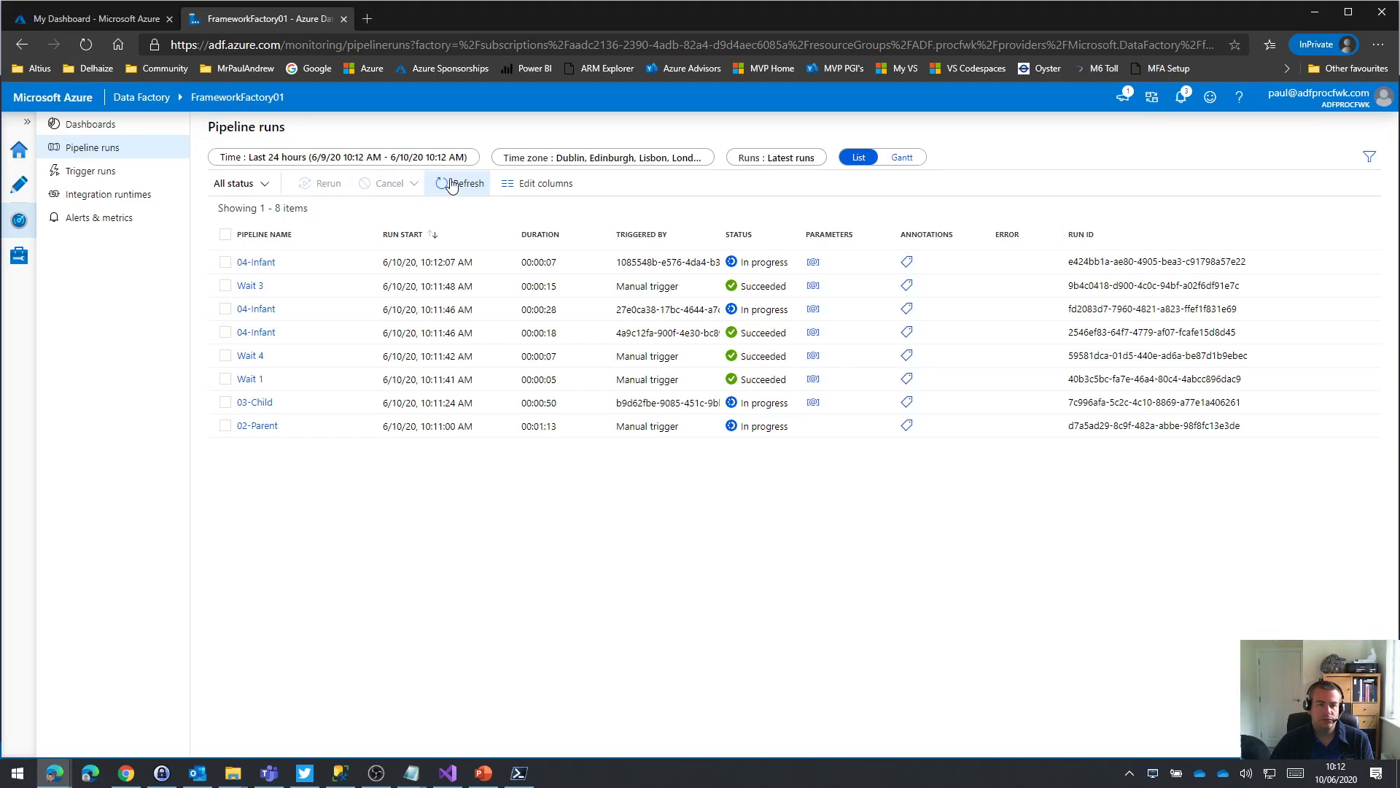
left_click(452, 186)
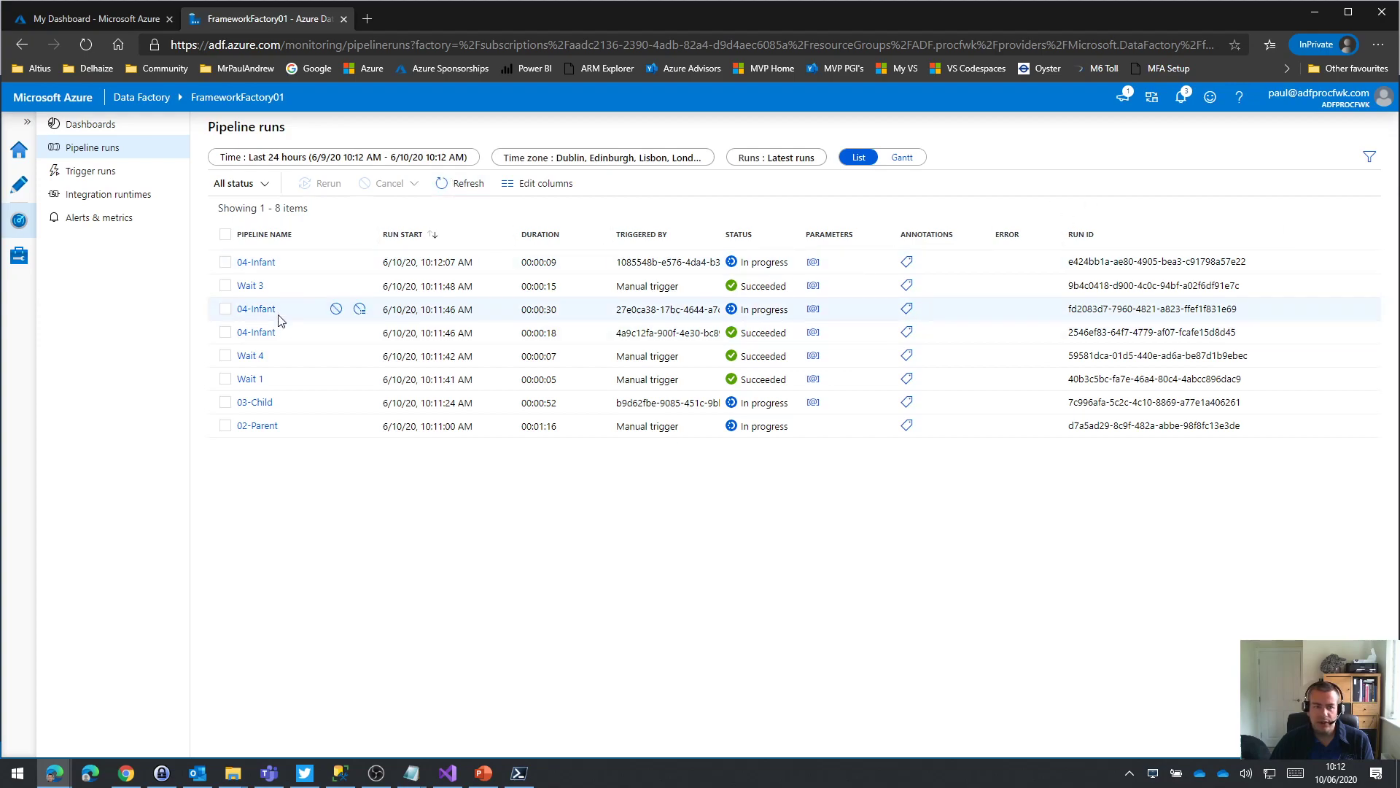
- Look up the Wait 2 row in SQL Server Management Studio, then return to Azure Data Factory and refresh the pipeline runs
left_click(1315, 13)
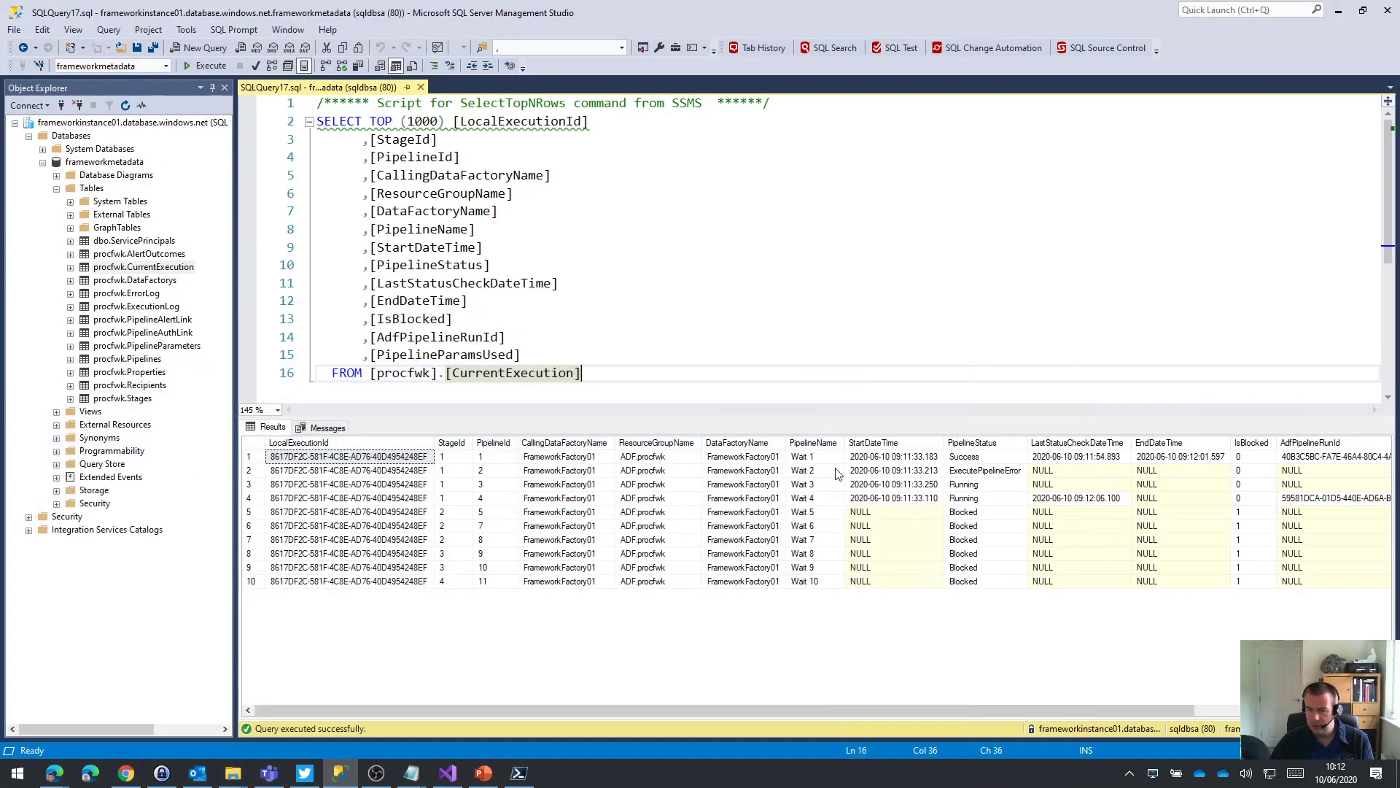
left_click(839, 470)
mouse_move(59, 779)
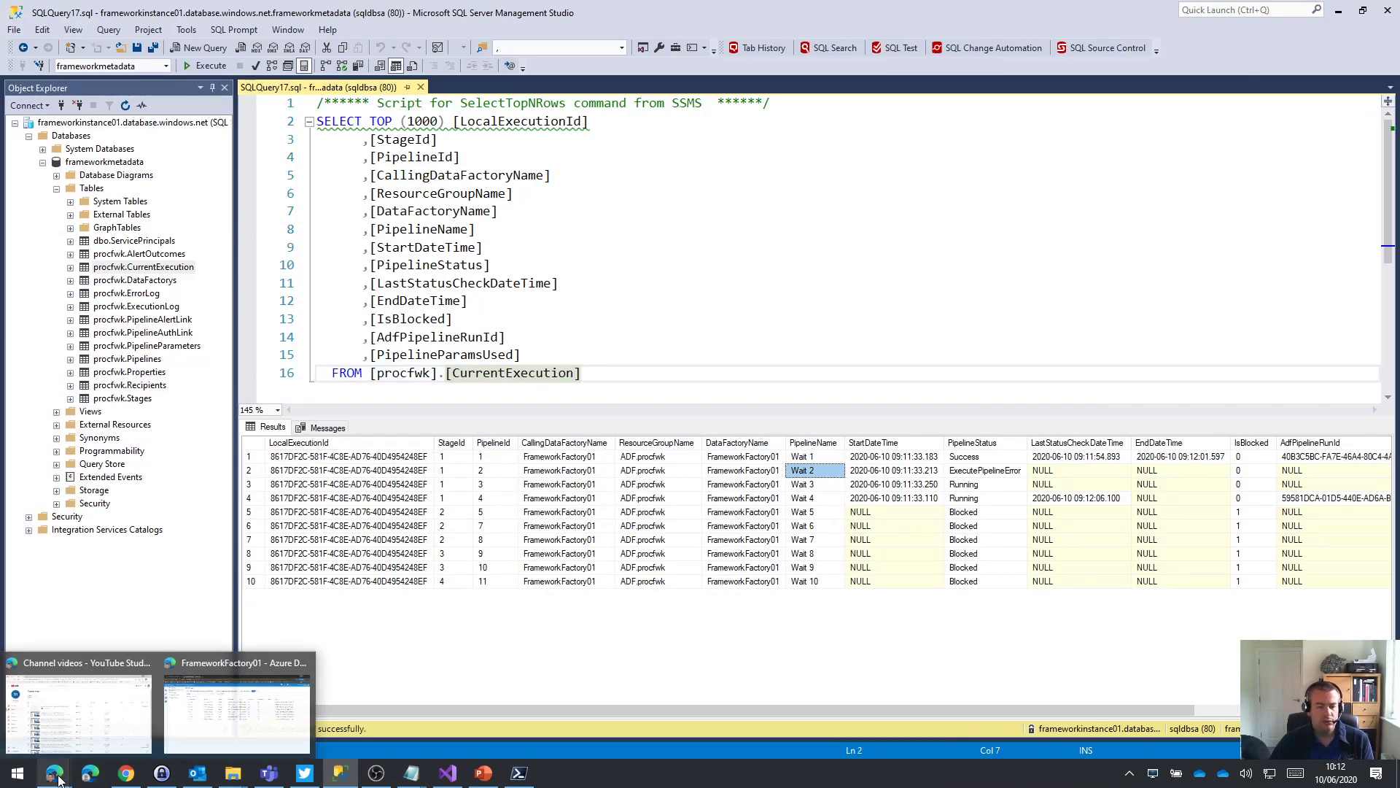
left_click(235, 711)
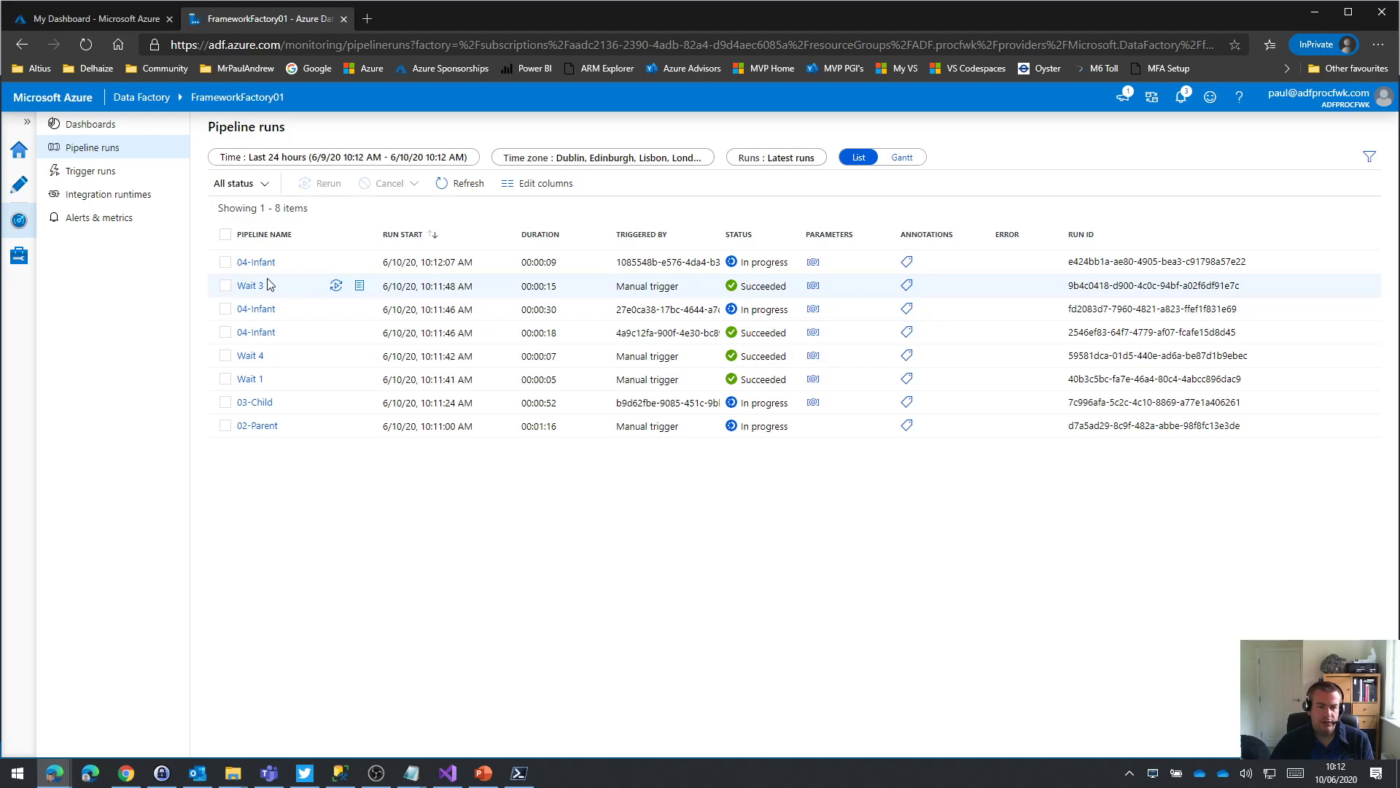
left_click(463, 183)
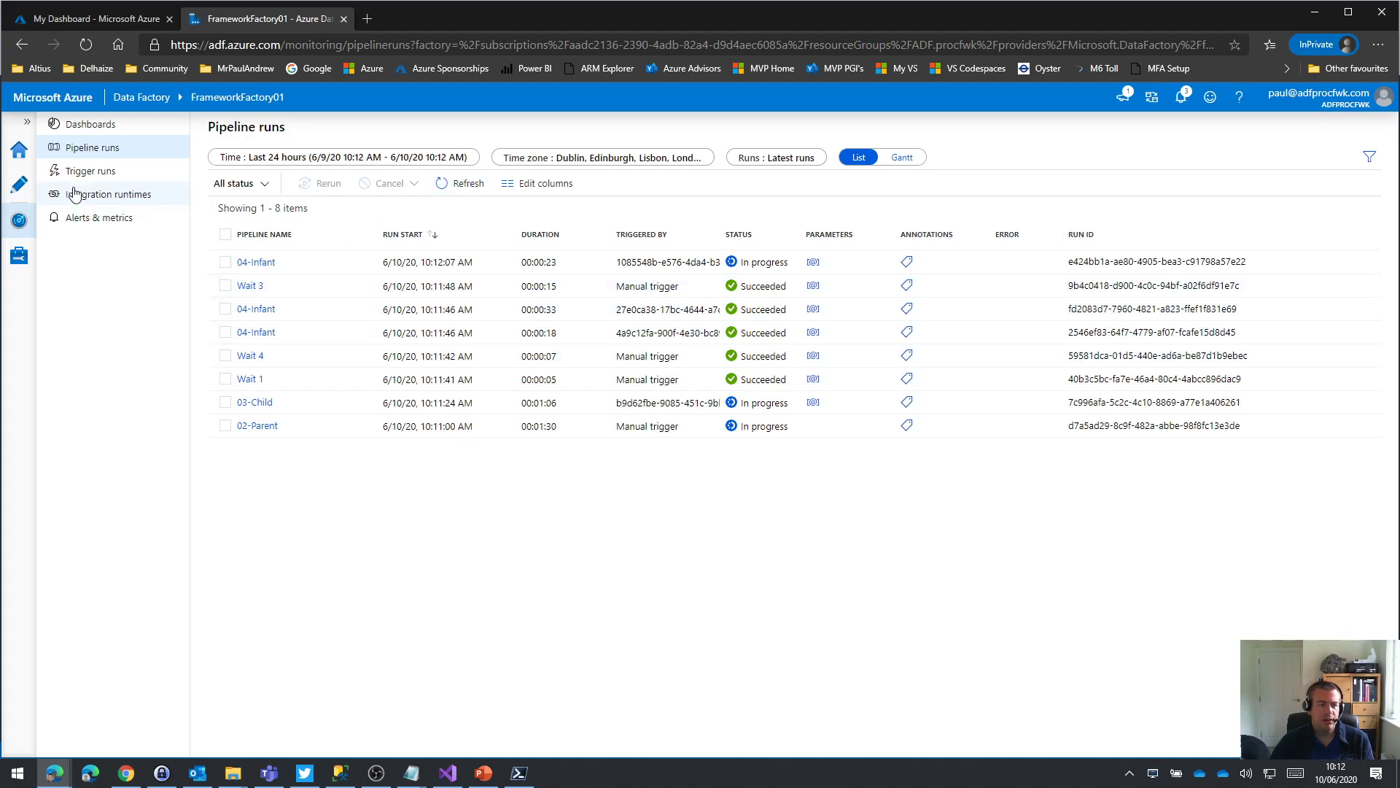
- Review the worker pipelines in the authoring view, then return to the pipeline runs monitor and refresh the statuses
left_click(19, 191)
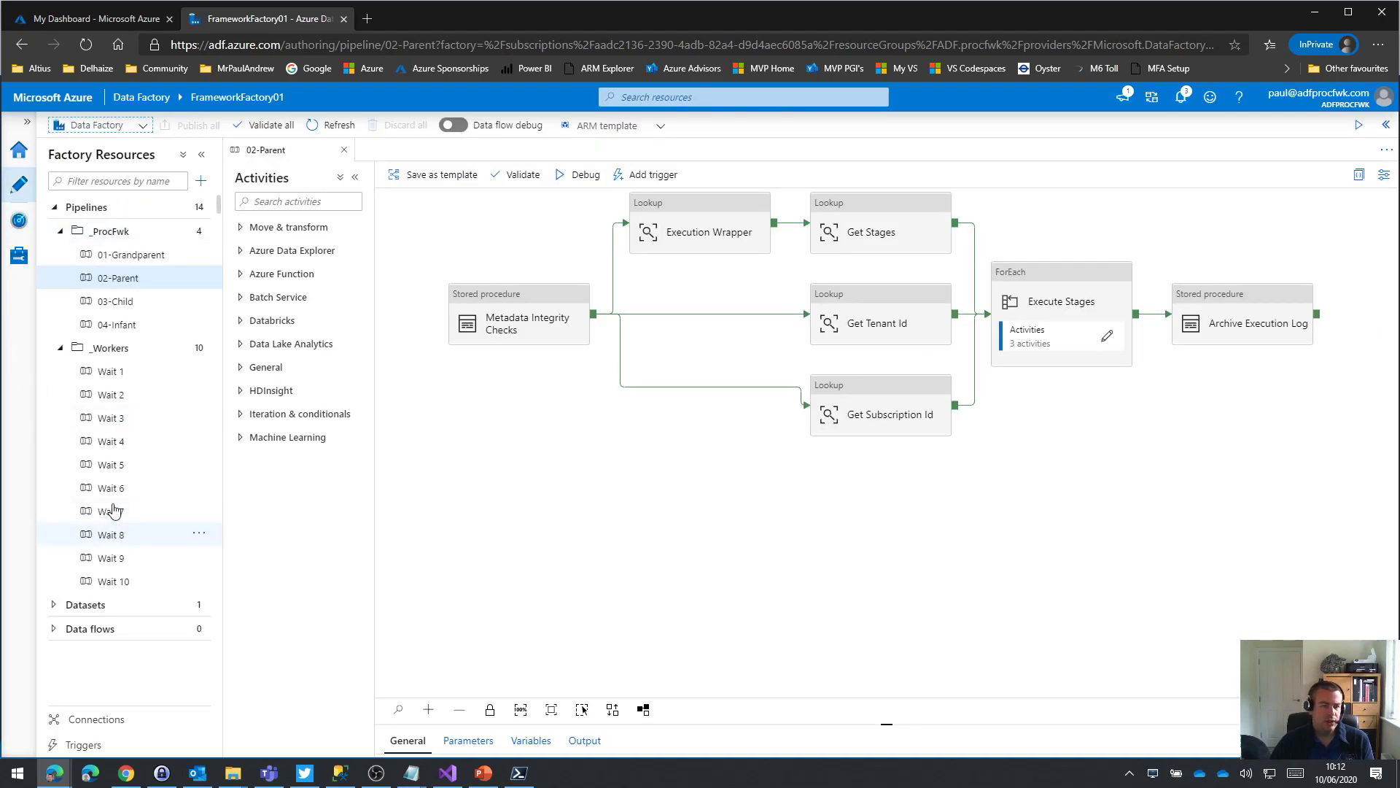
left_click(18, 219)
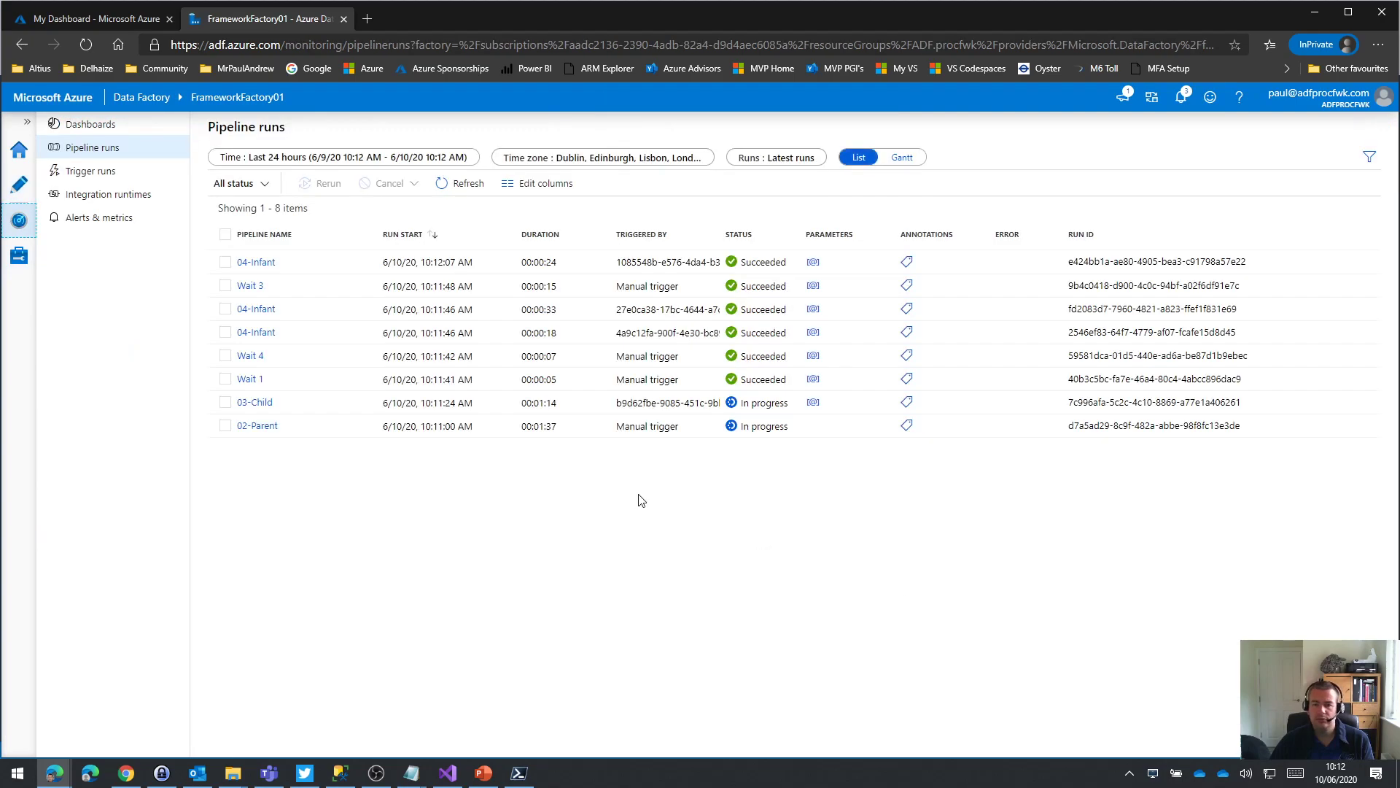
left_click(477, 190)
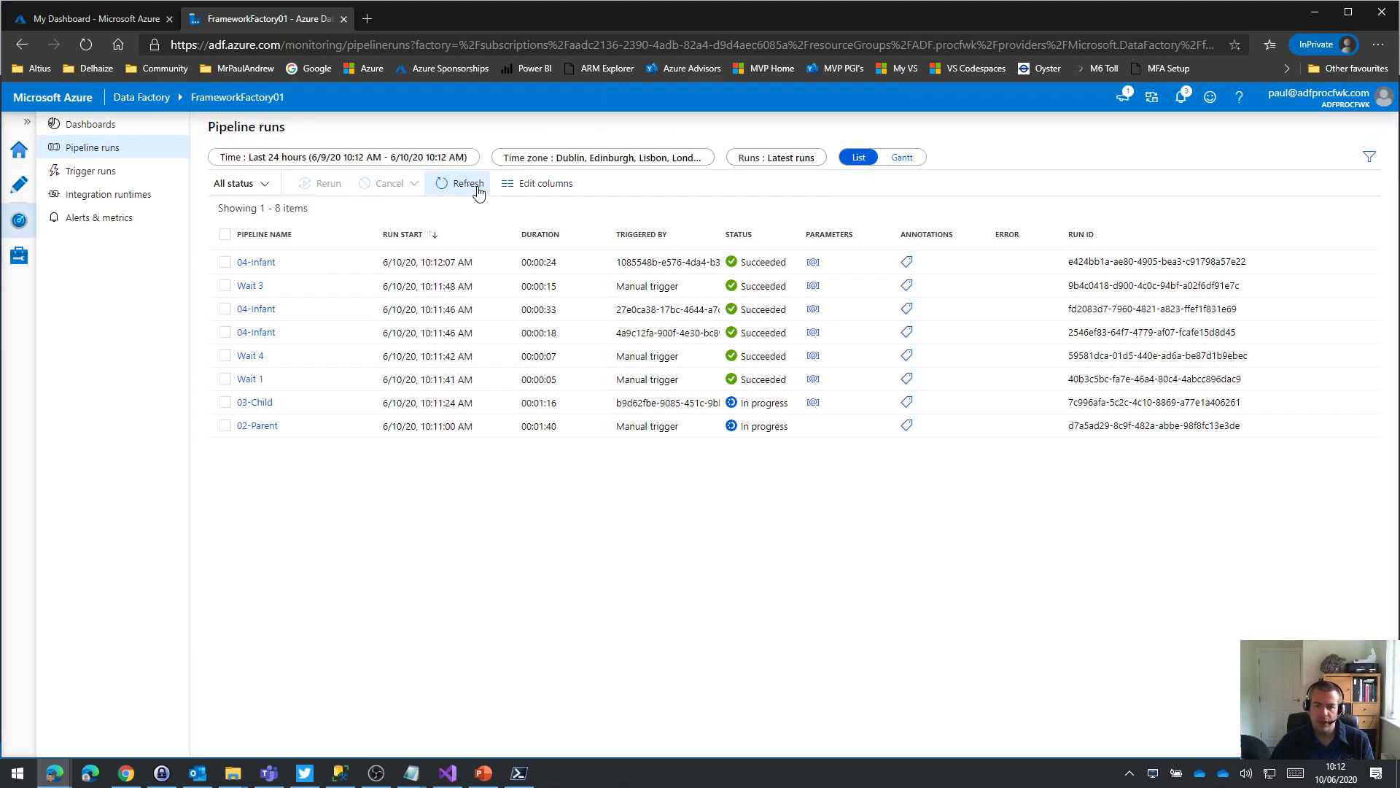
left_click(468, 188)
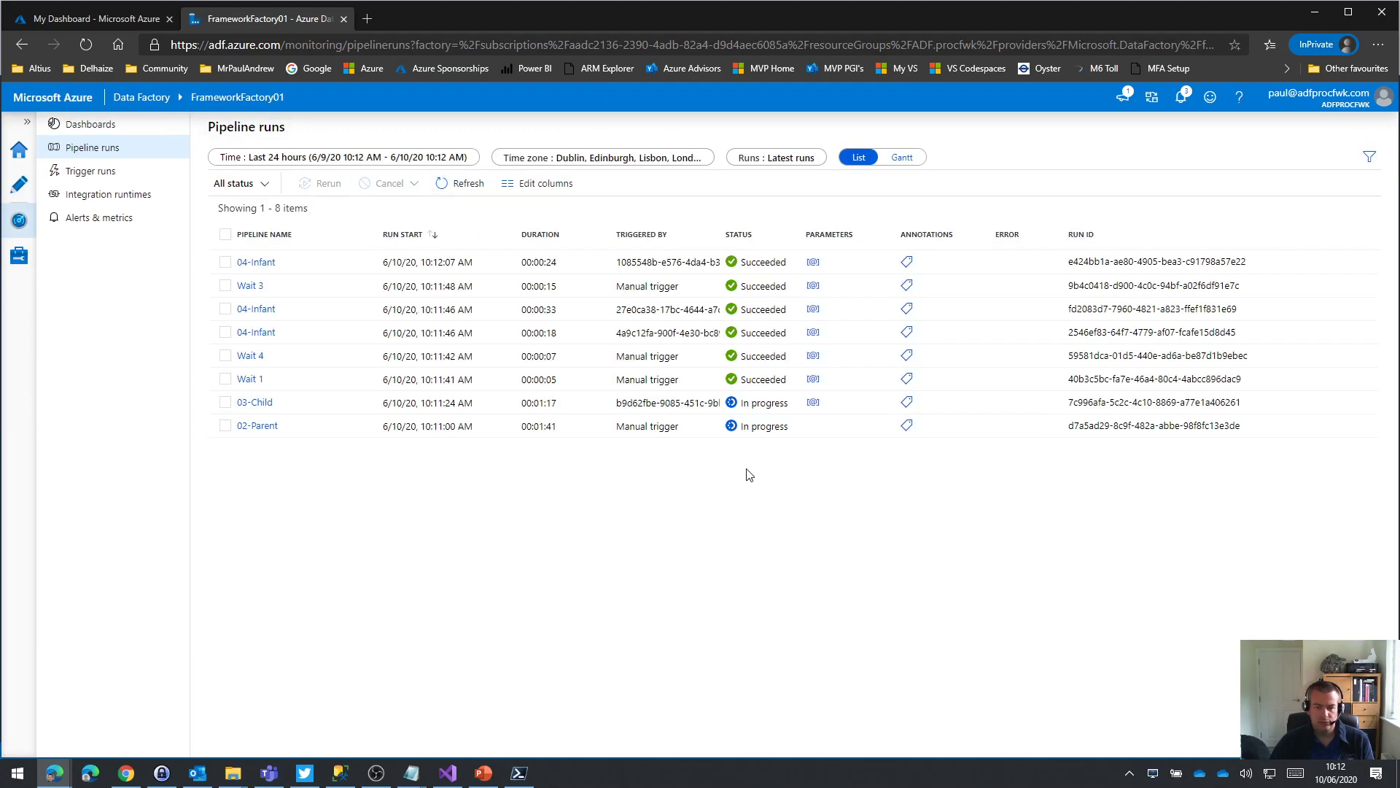
left_click(464, 183)
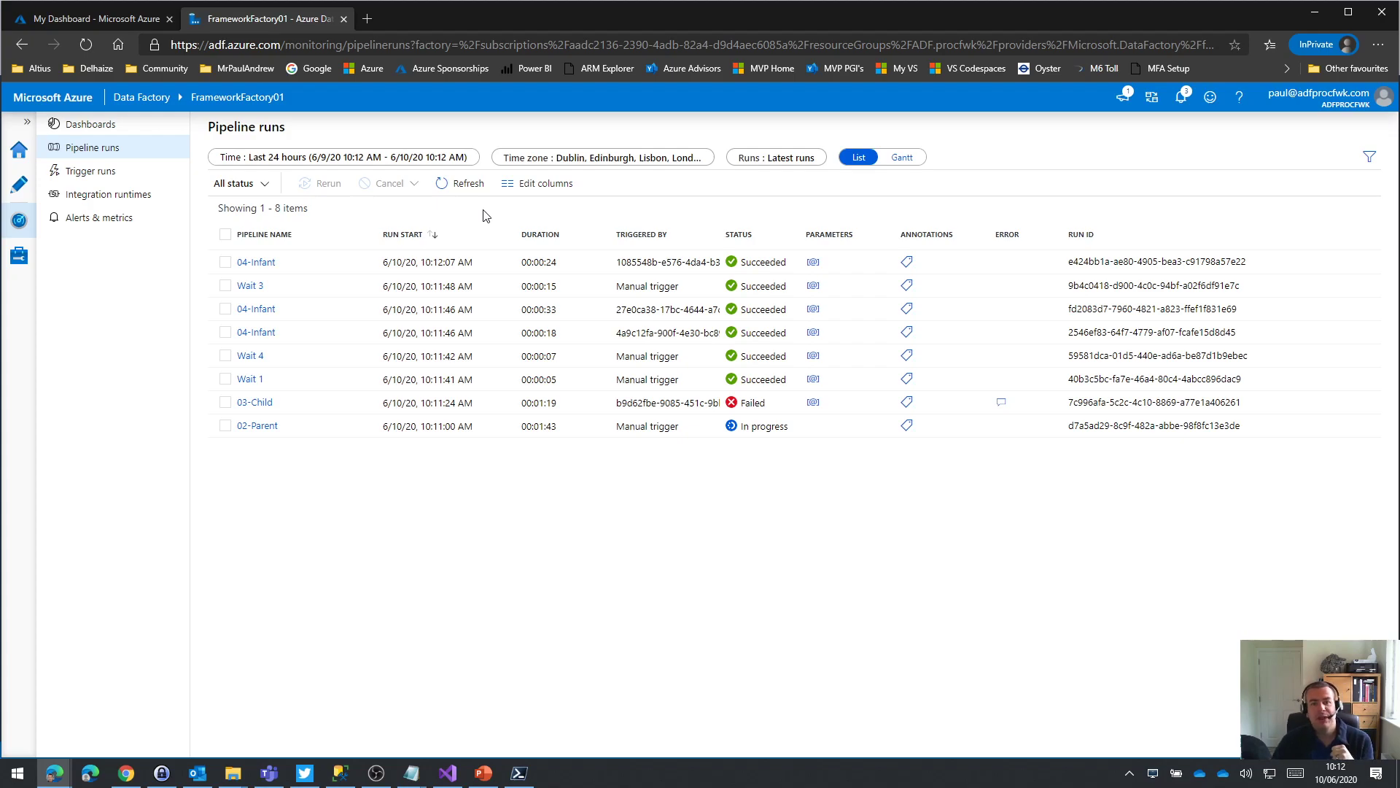
left_click(463, 191)
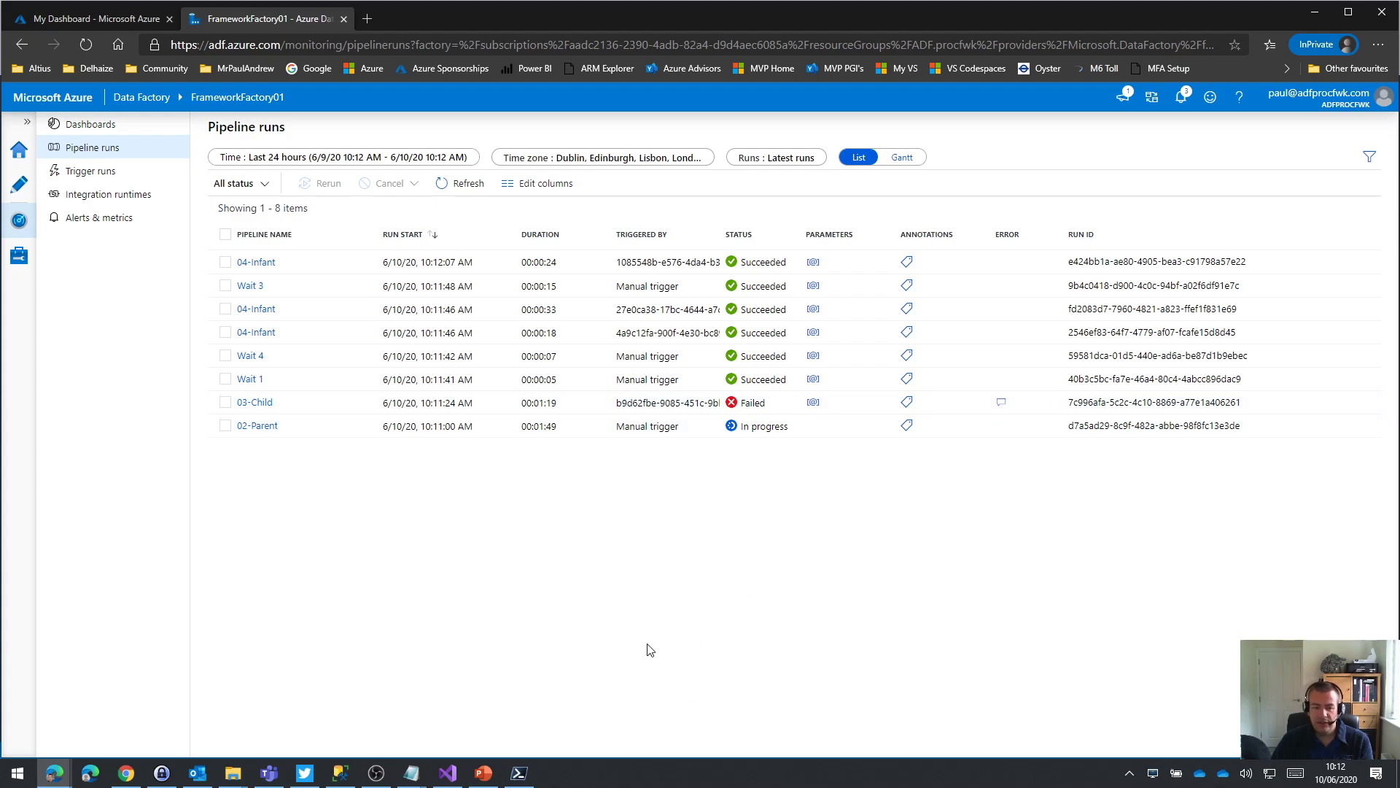
- Switch to SQL Server Management Studio, examine the Wait 2 pipeline's status and rerun the CurrentExecution query
left_click(355, 774)
left_click(1025, 485)
left_click(990, 472)
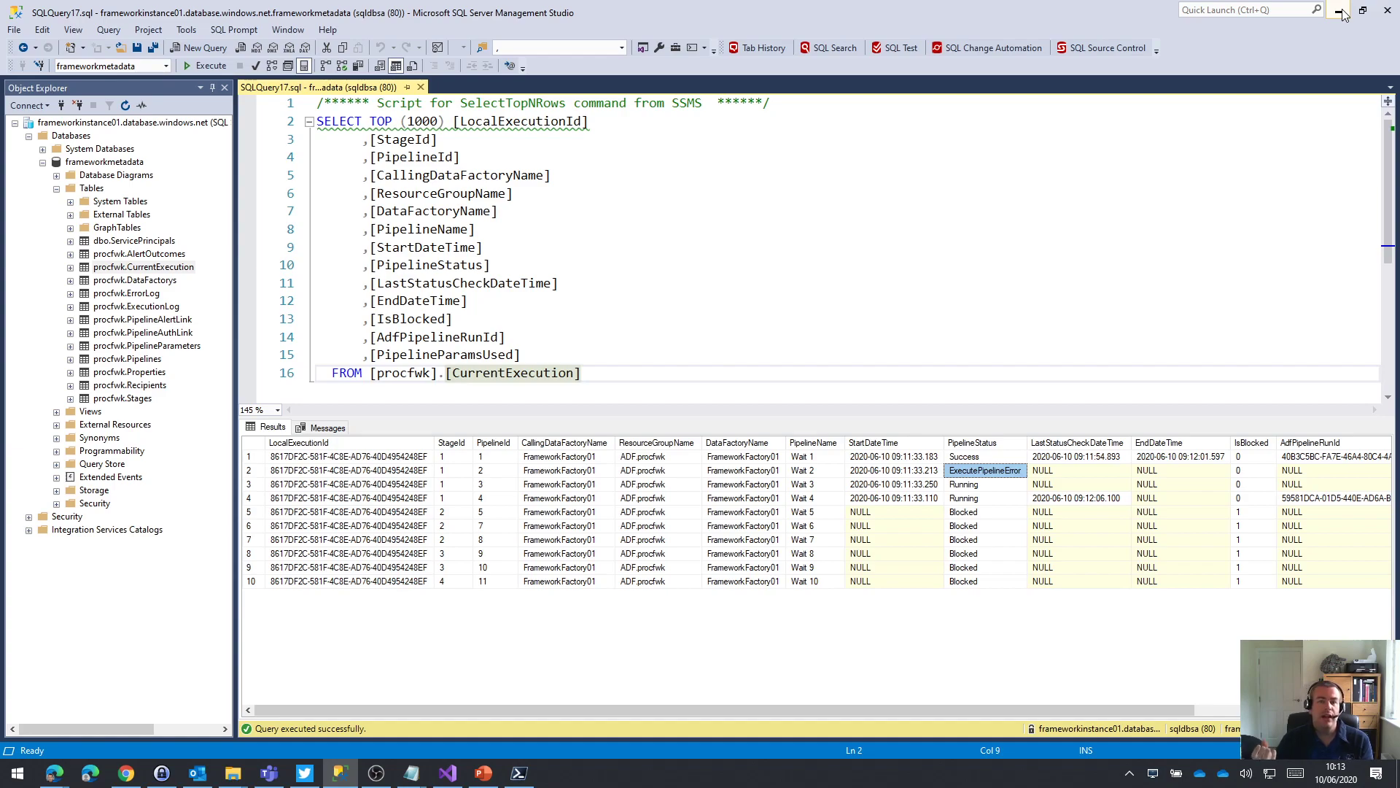
left_click(633, 381)
key("F5")
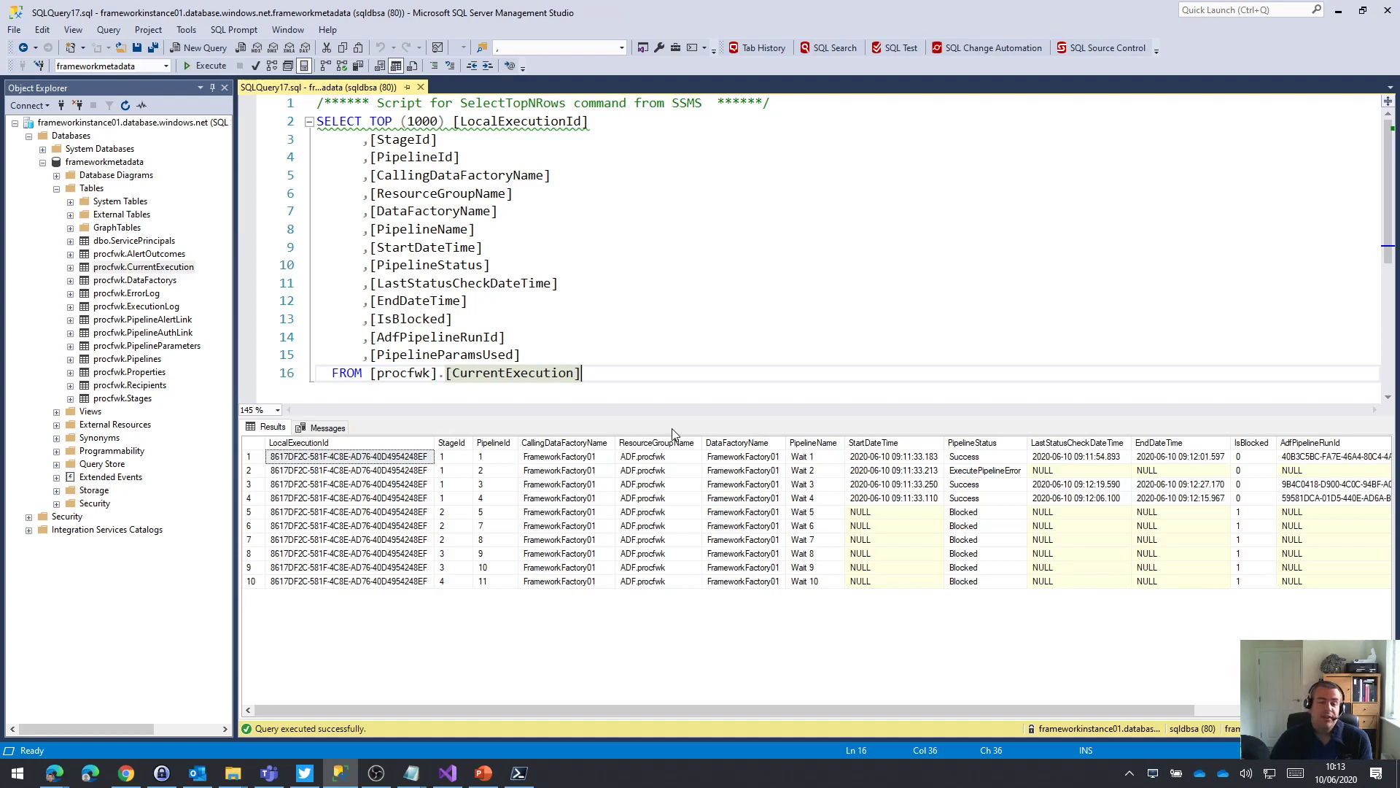
- Examine the Wait 2 pipeline's status and timestamps, then compare all stage 1 rows in the results
left_click(1005, 470)
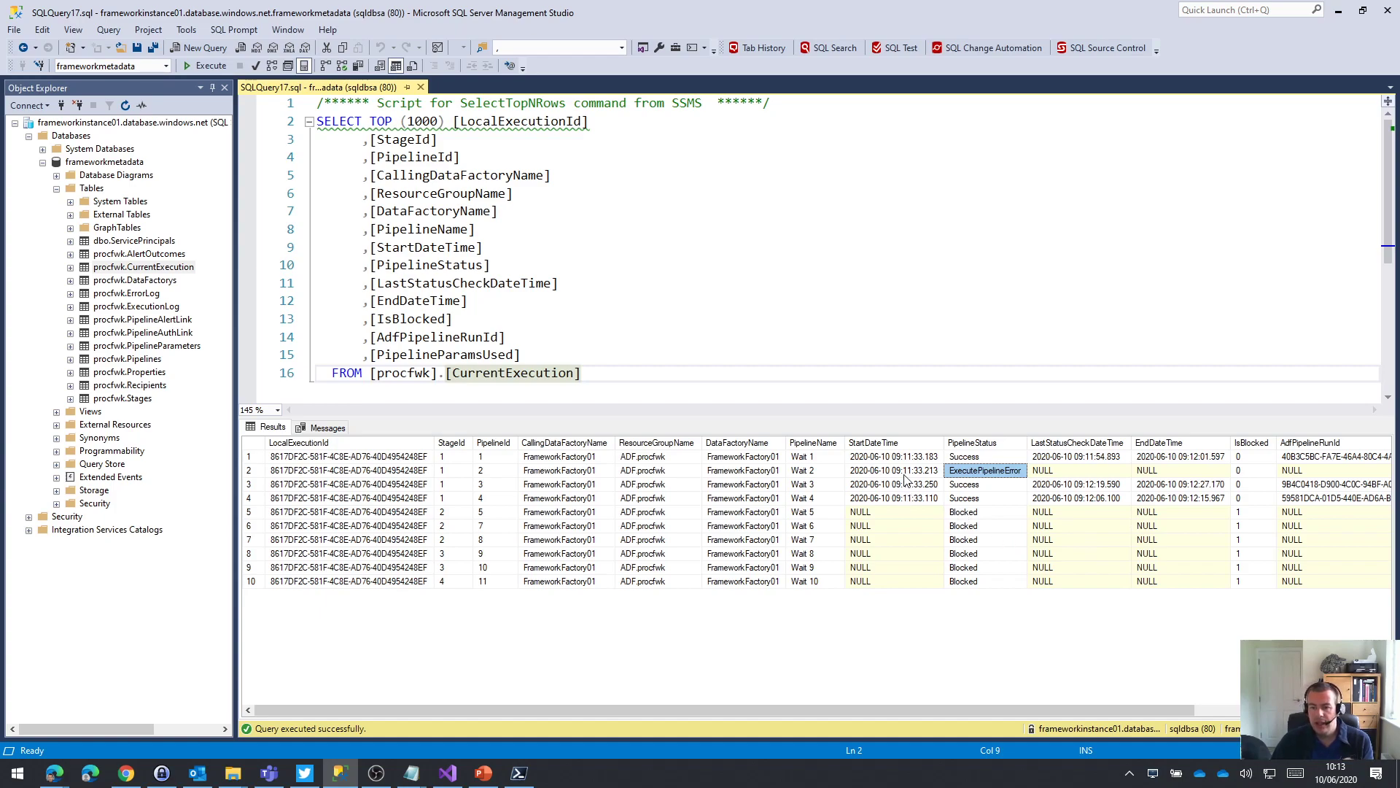
left_click_drag(908, 470, 1045, 474)
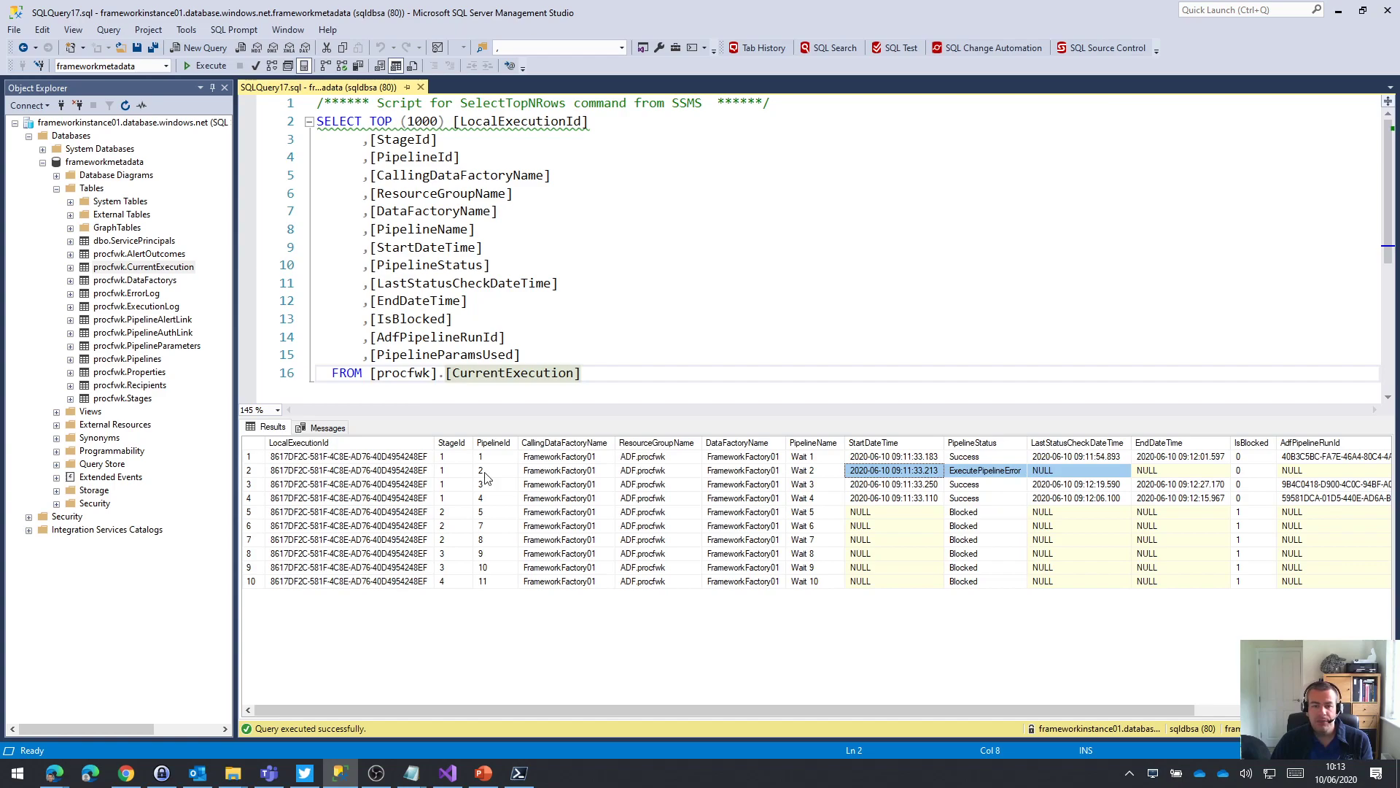
left_click_drag(446, 456, 986, 493)
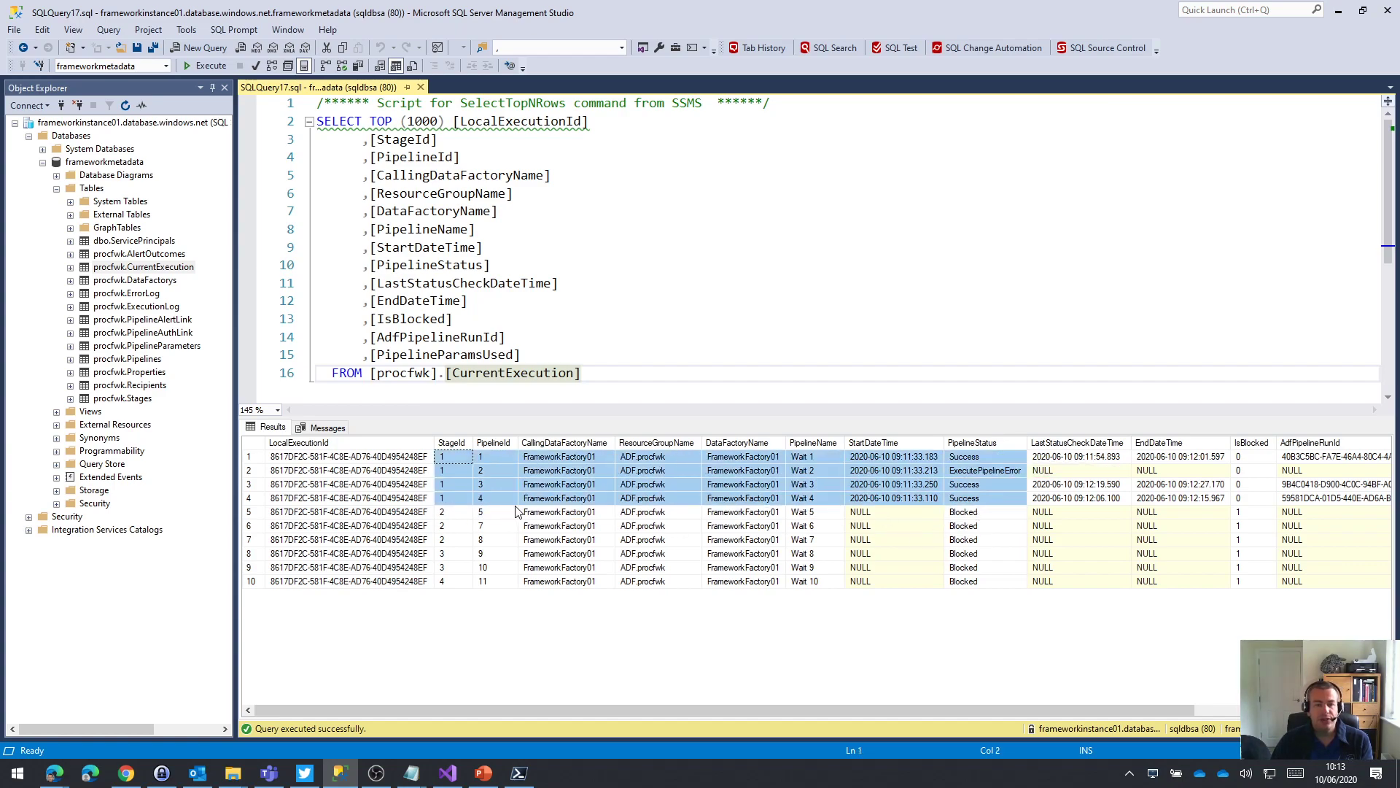
- Examine the status and IsBlocked values of the stage 2 to 4 pipelines, then recheck the Wait 2 row
left_click_drag(458, 514, 975, 583)
left_click(986, 514)
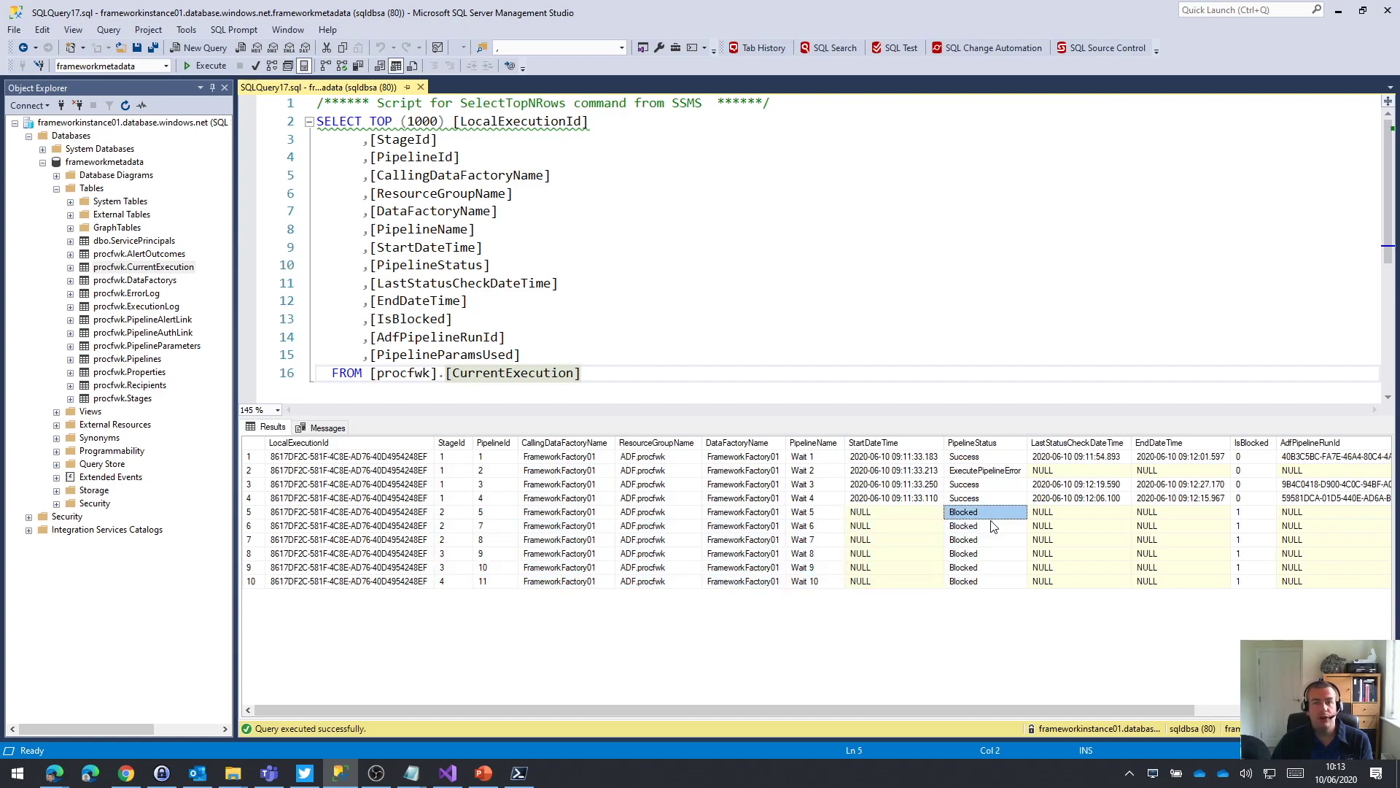
left_click_drag(1251, 515, 964, 591)
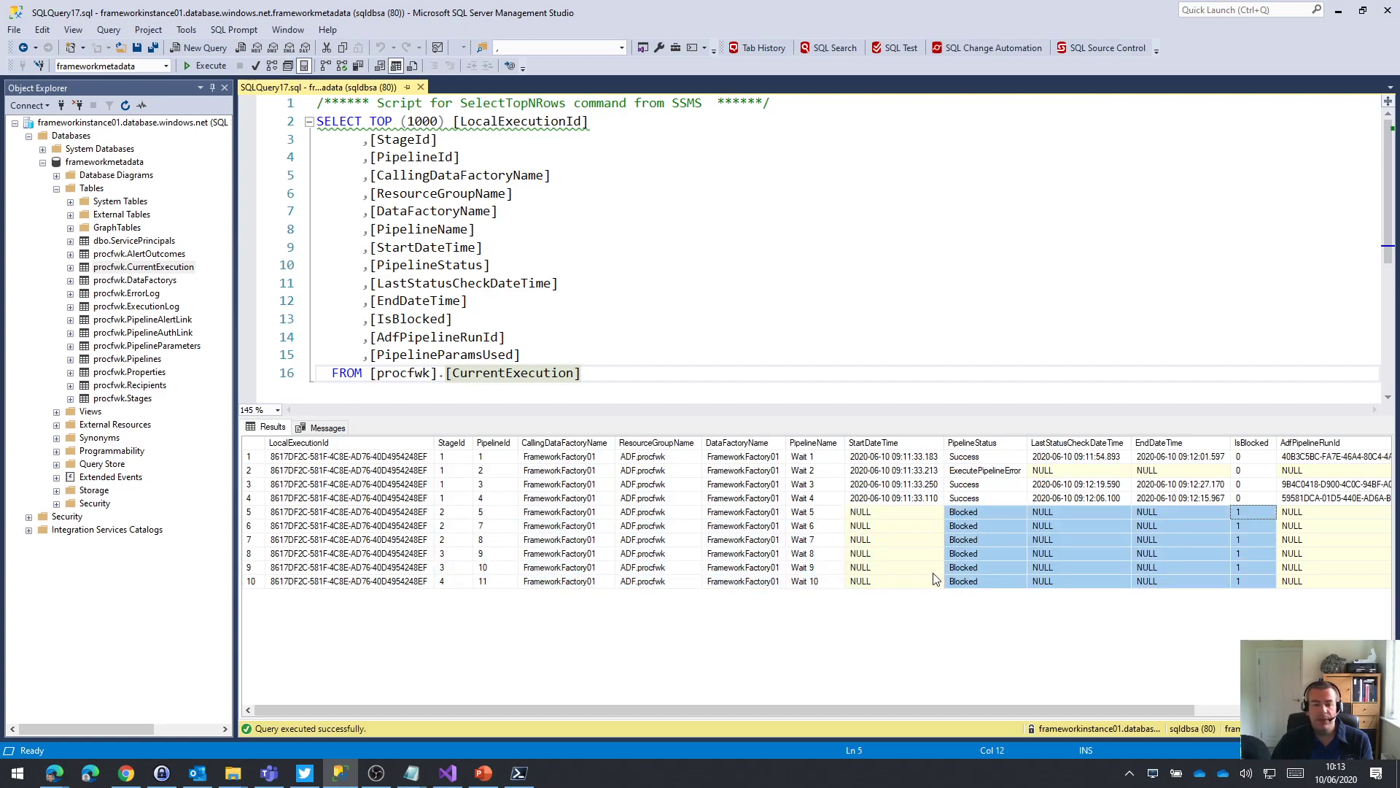
left_click(955, 552)
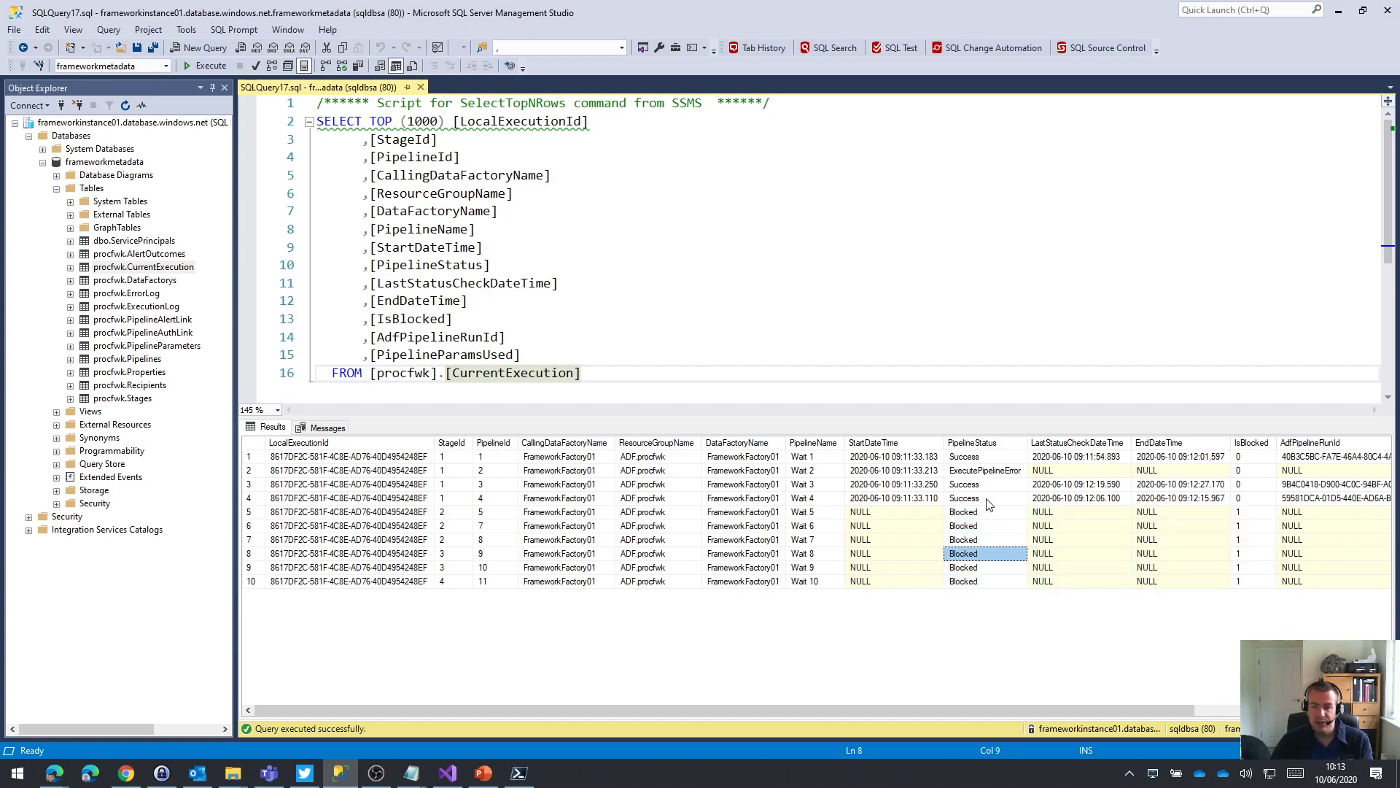
left_click_drag(985, 474, 470, 476)
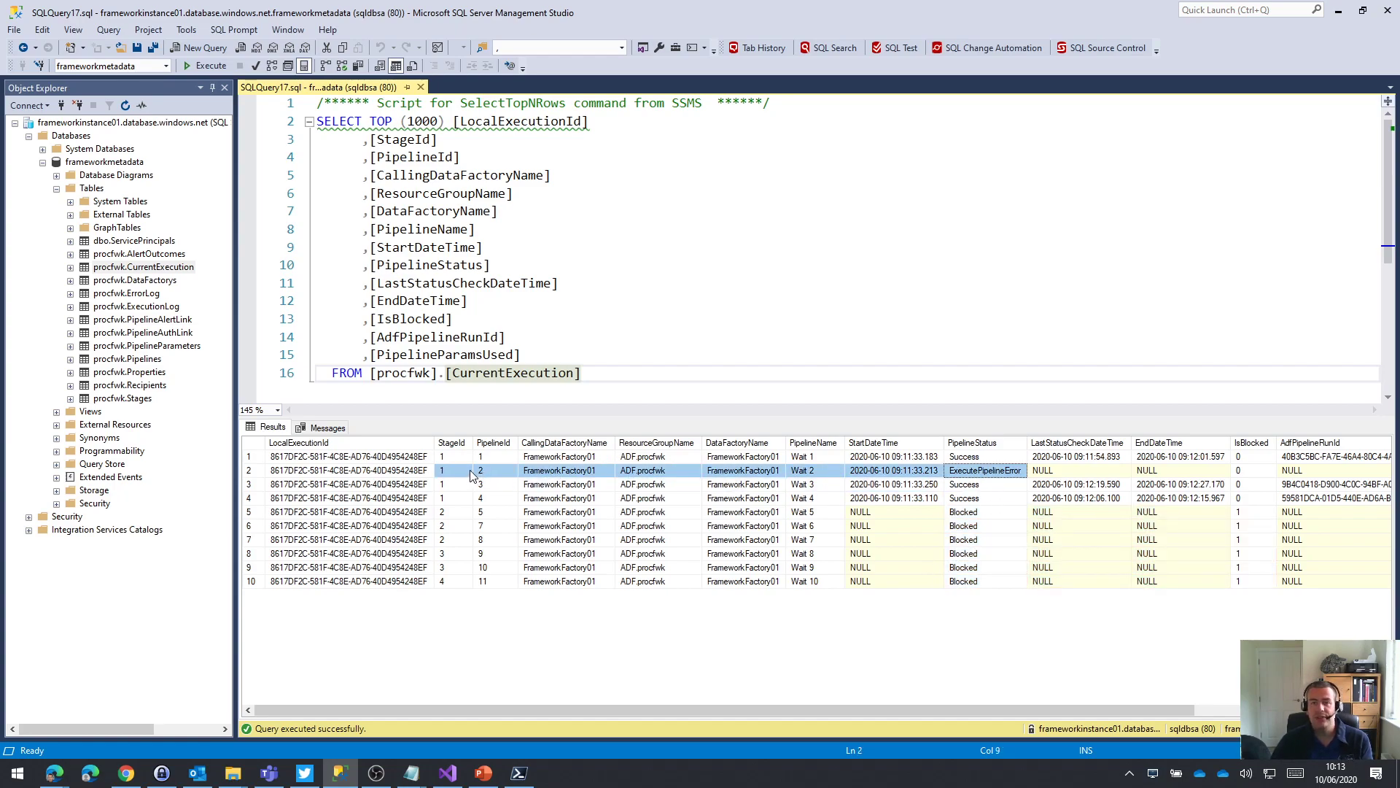
left_click(581, 372)
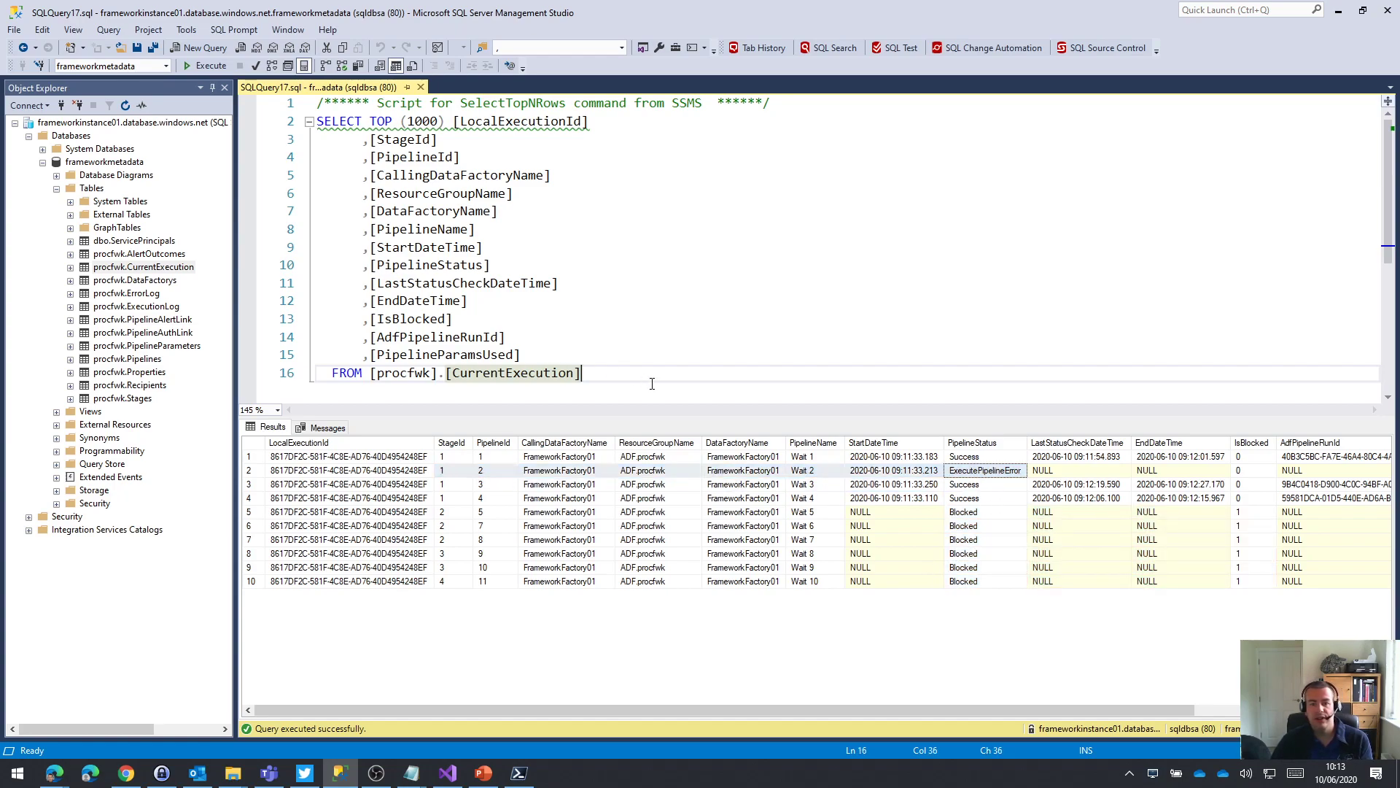
- Return to the Azure Data Factory monitor, refresh the pipeline runs, and read the 03-Child run's error details before closing them
left_click(1338, 12)
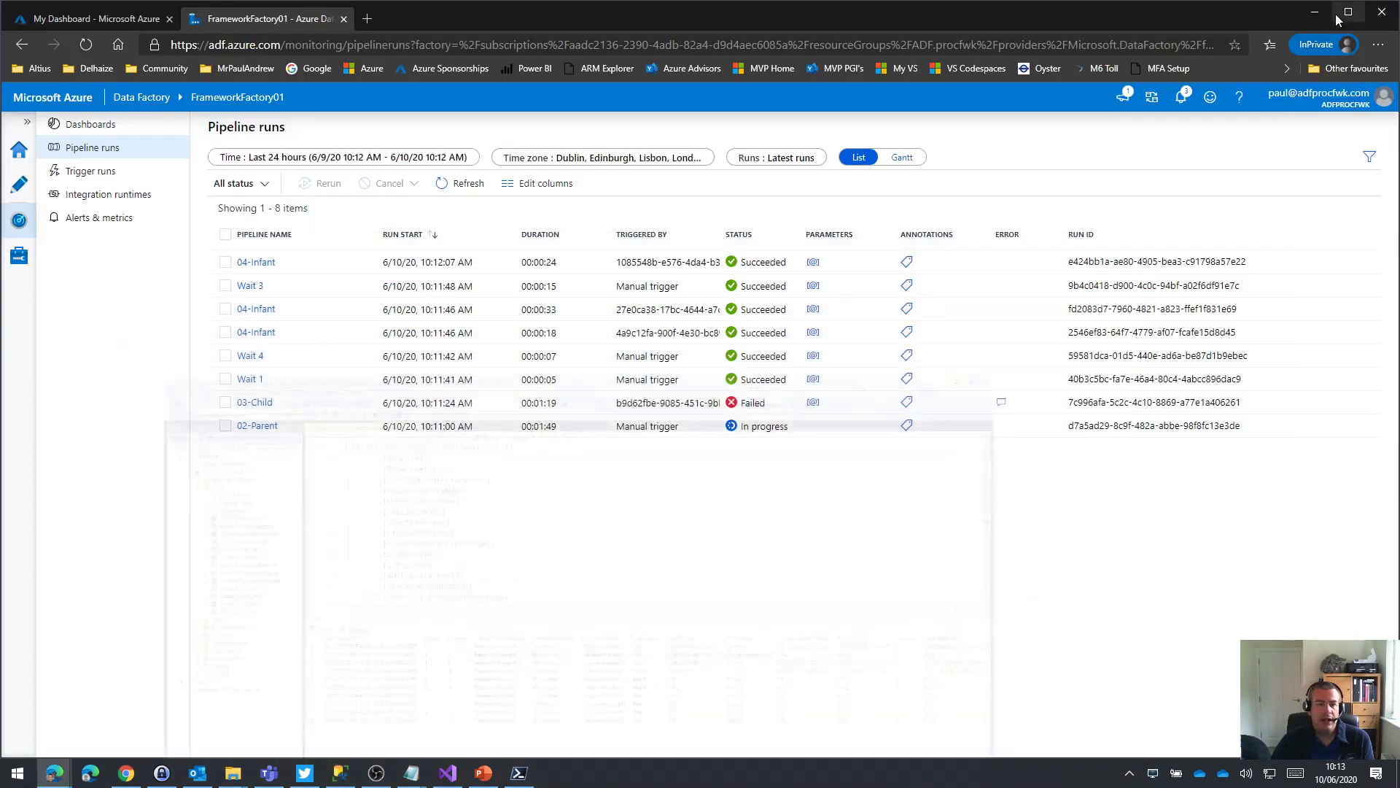
left_click(461, 183)
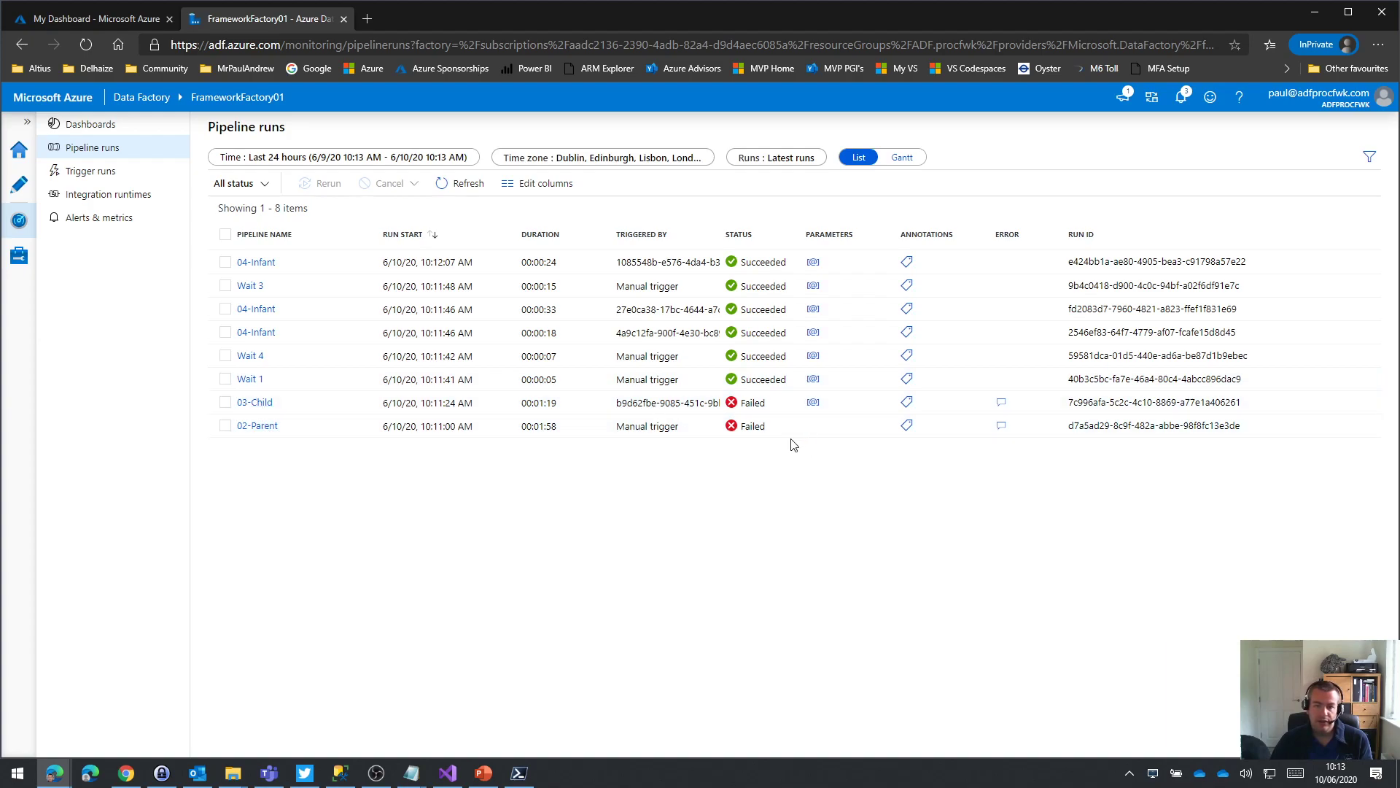
left_click(1001, 402)
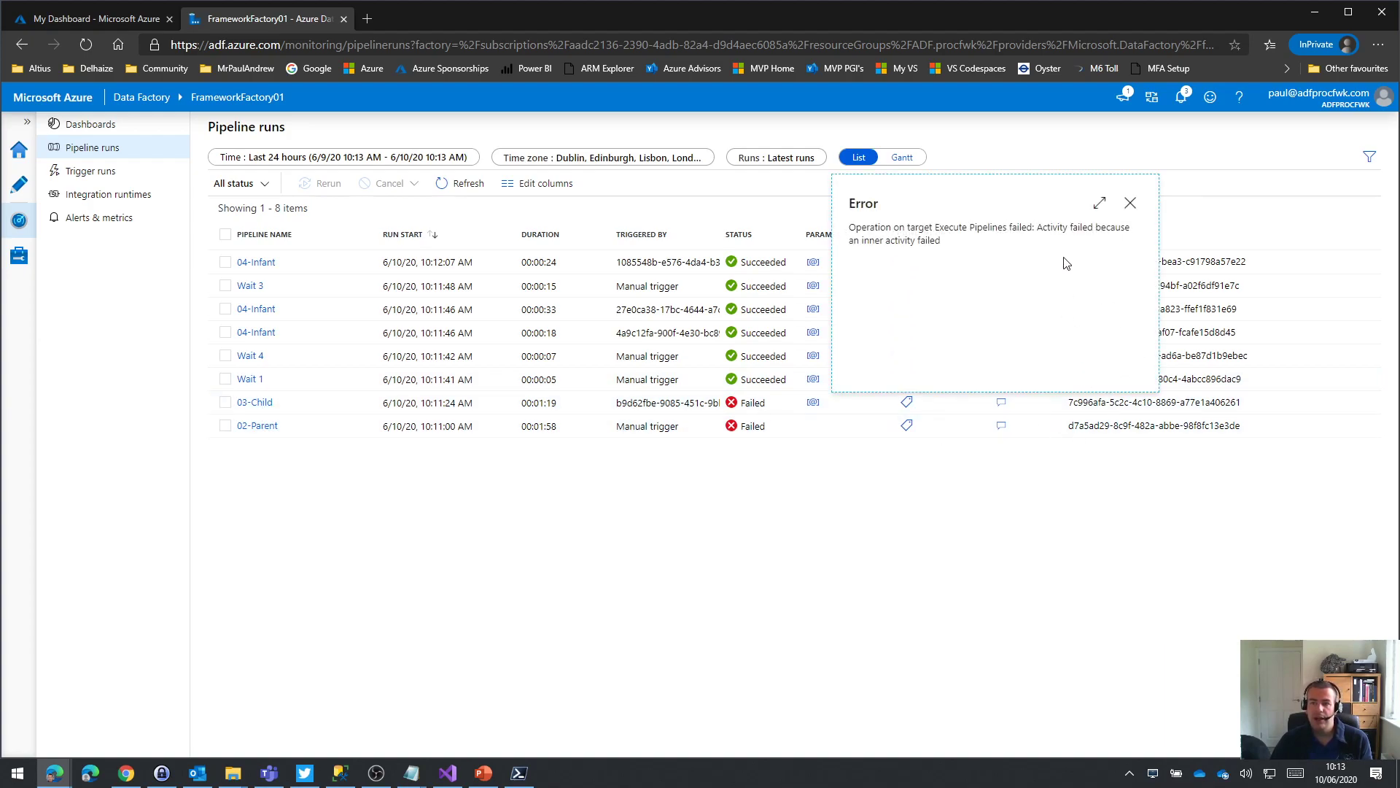
left_click_drag(1041, 227, 1113, 297)
left_click(1129, 203)
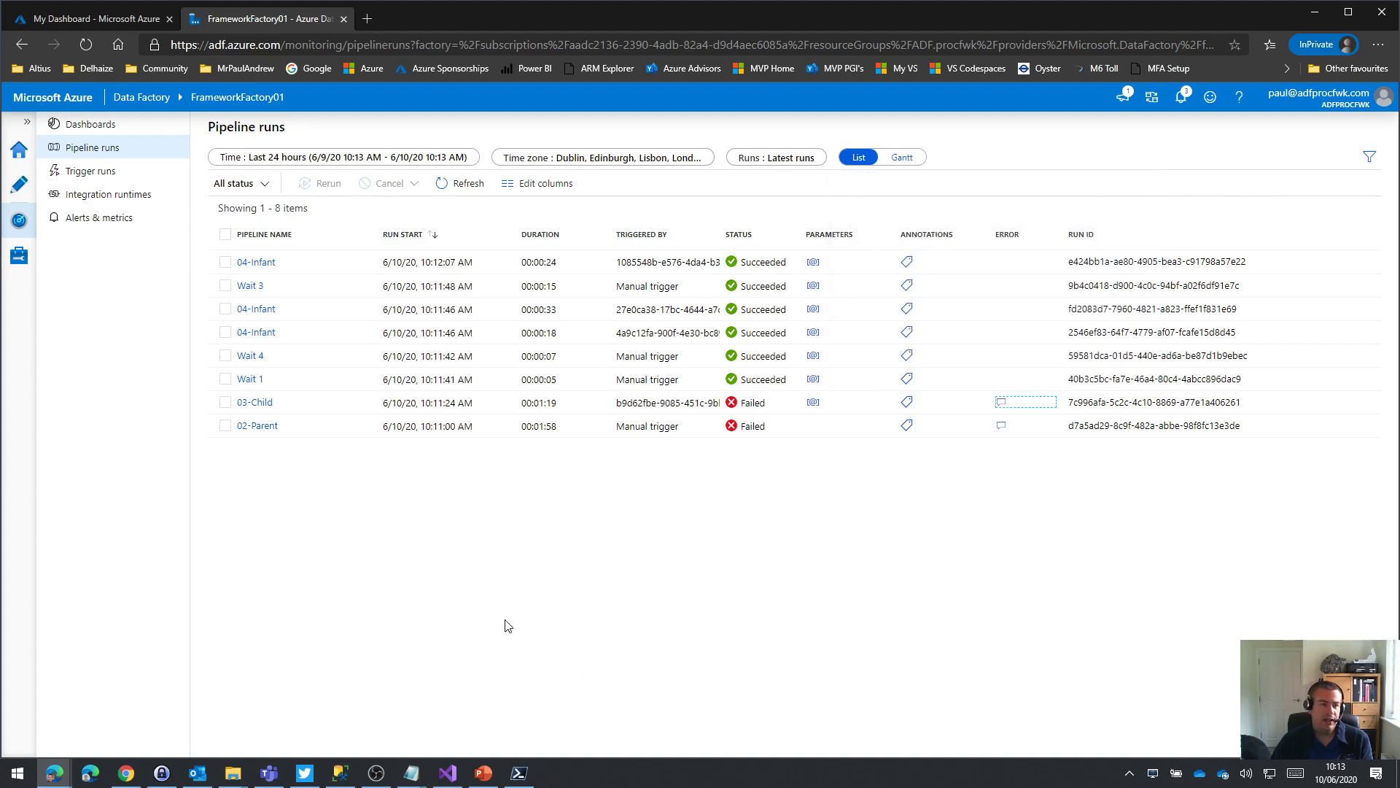
- Open the 02-Parent pipeline for authoring, enter the Execute Stages loop and examine the Stage Executor activity's settings
left_click(19, 188)
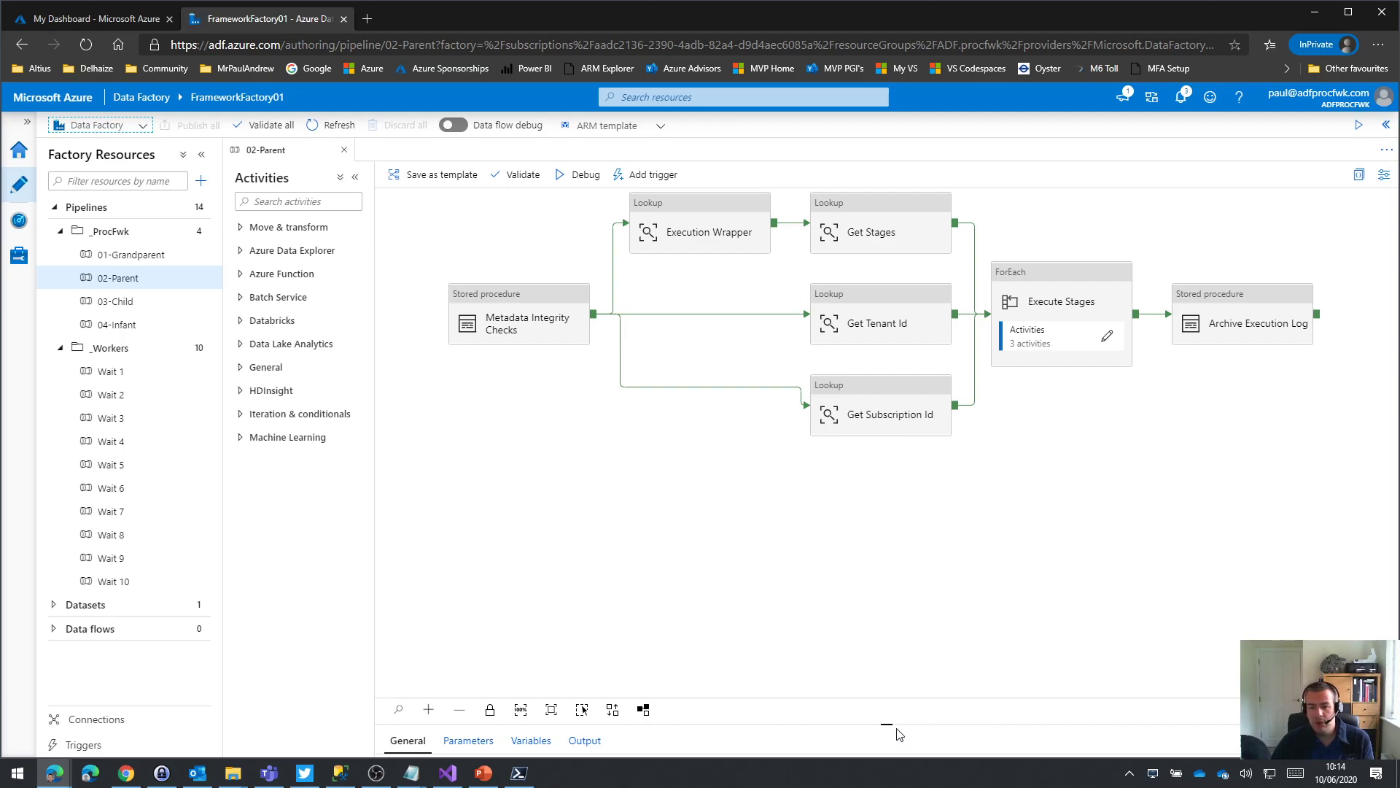
left_click_drag(885, 716, 897, 535)
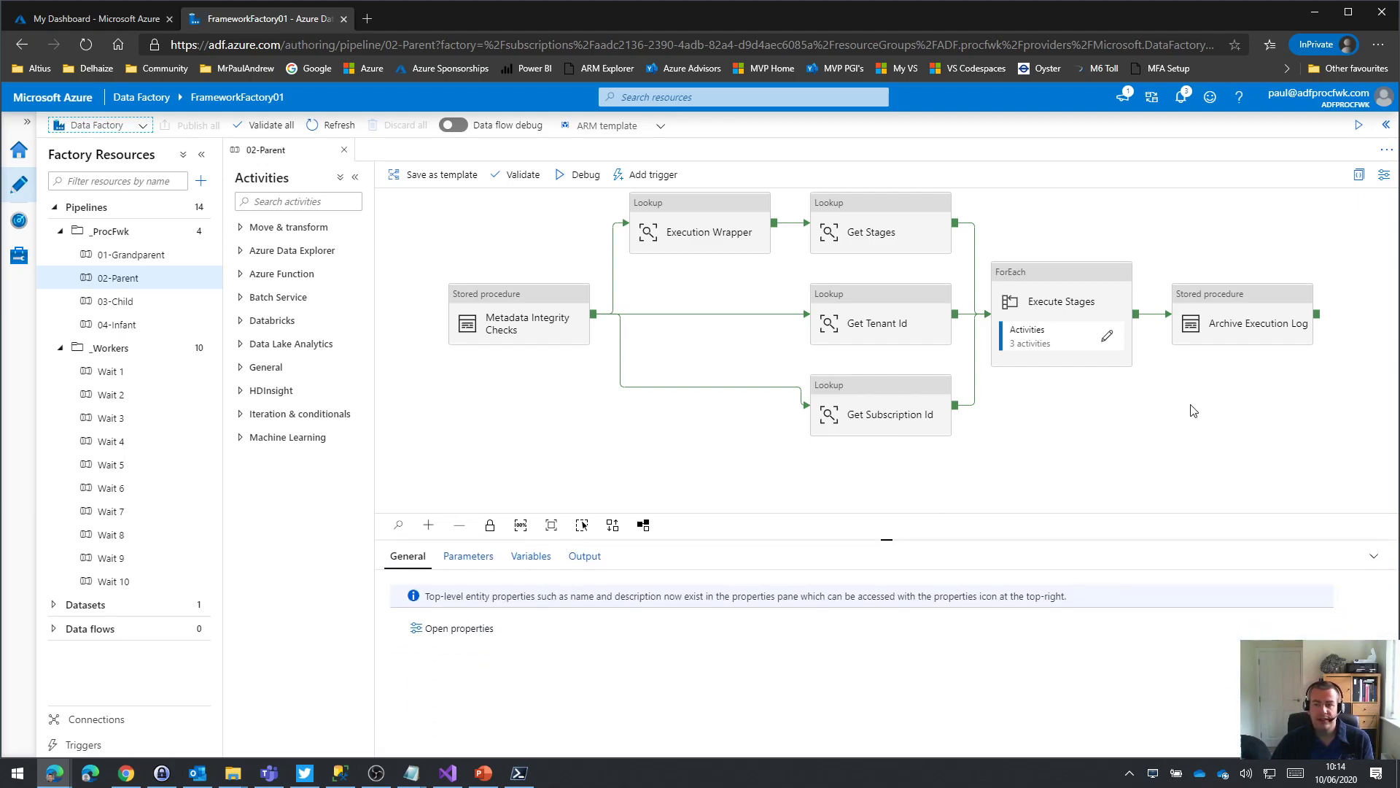
left_click(1208, 438)
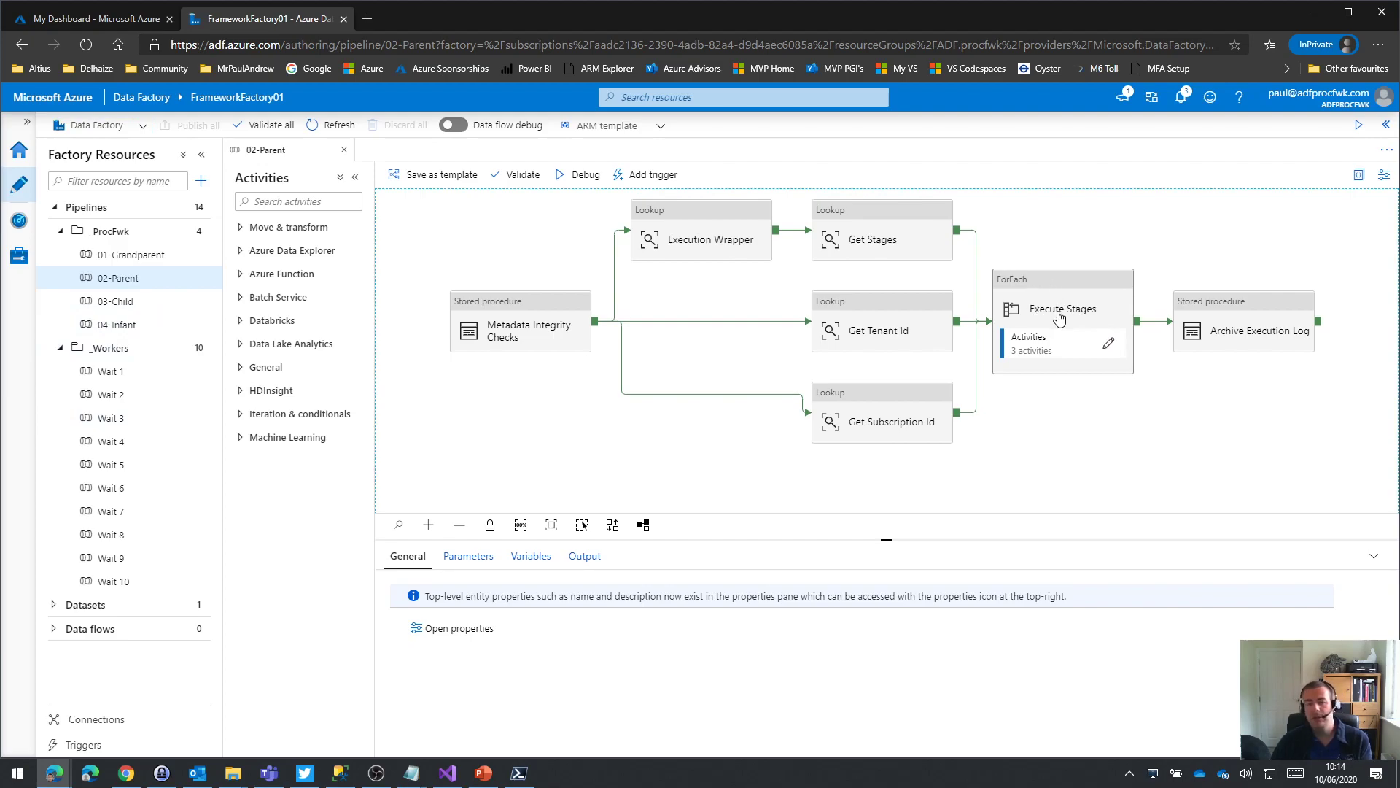
left_click(1110, 344)
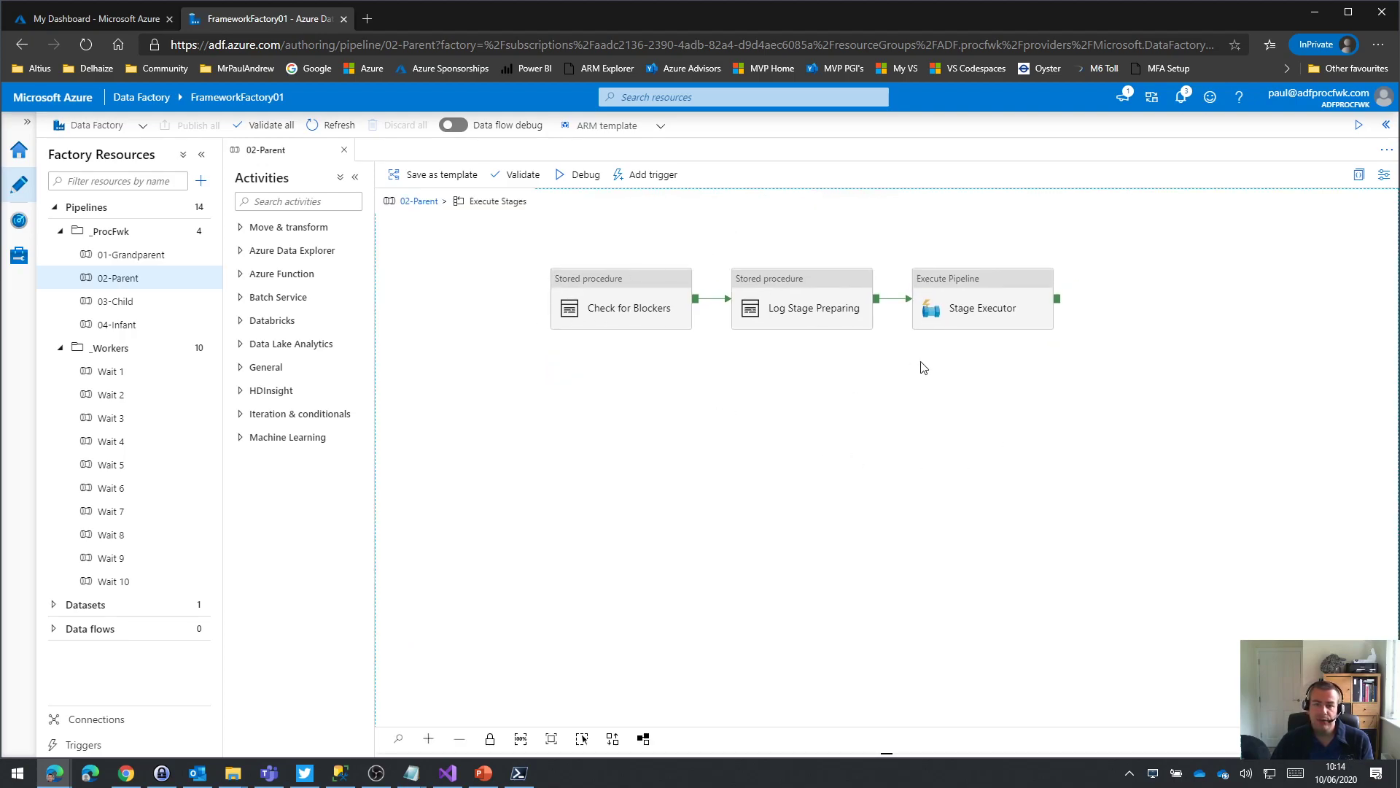
left_click(992, 305)
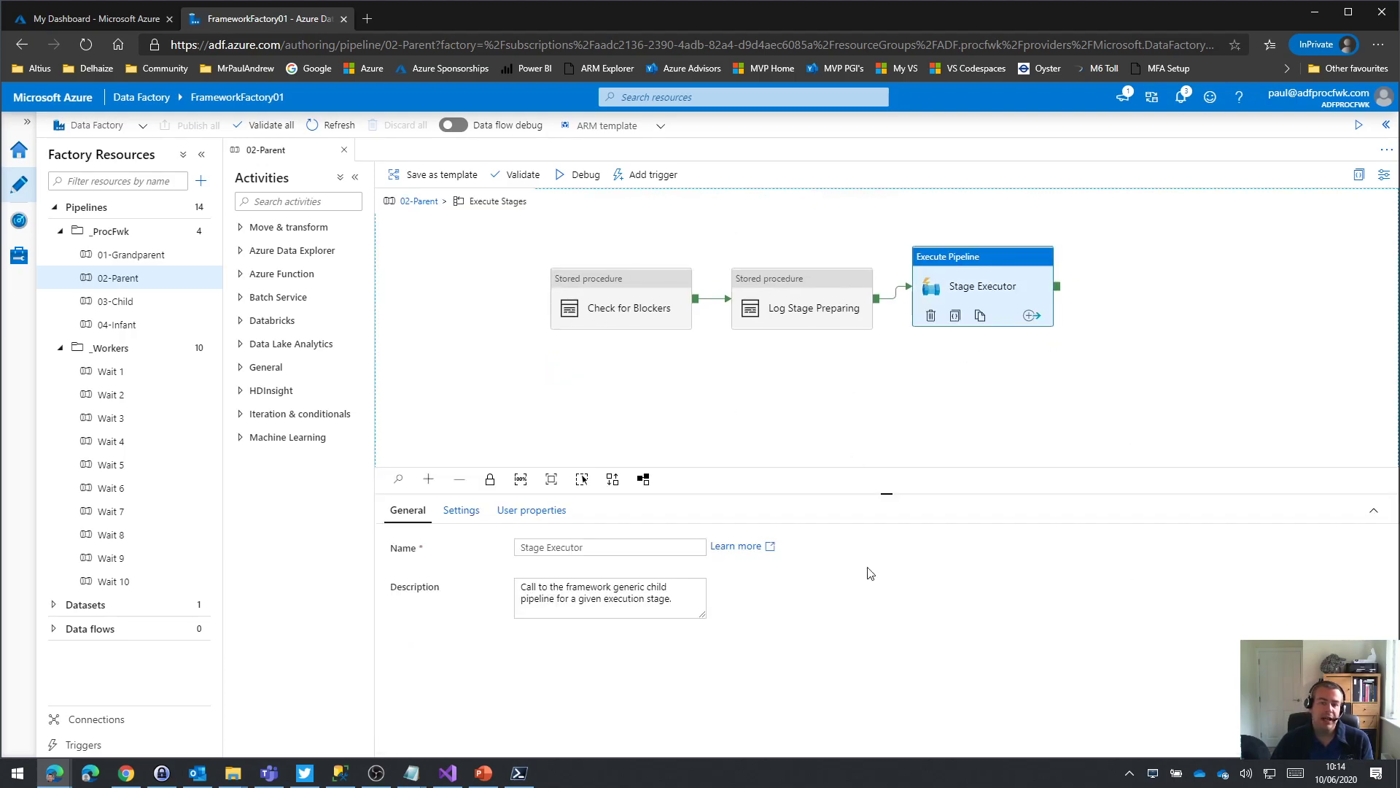
left_click(460, 511)
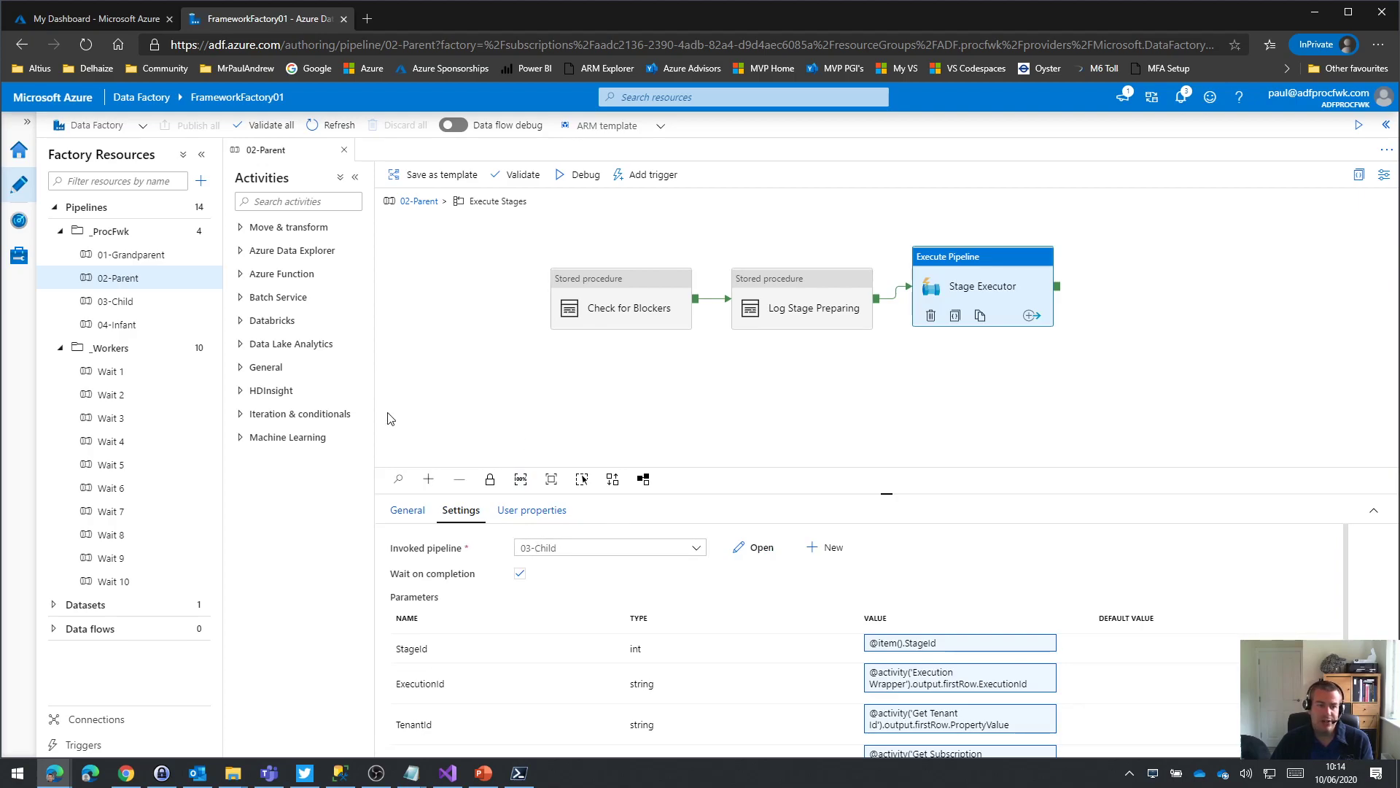
- Open the 03-Child pipeline and examine the settings of its Execute Pipelines ForEach activity
left_click(121, 301)
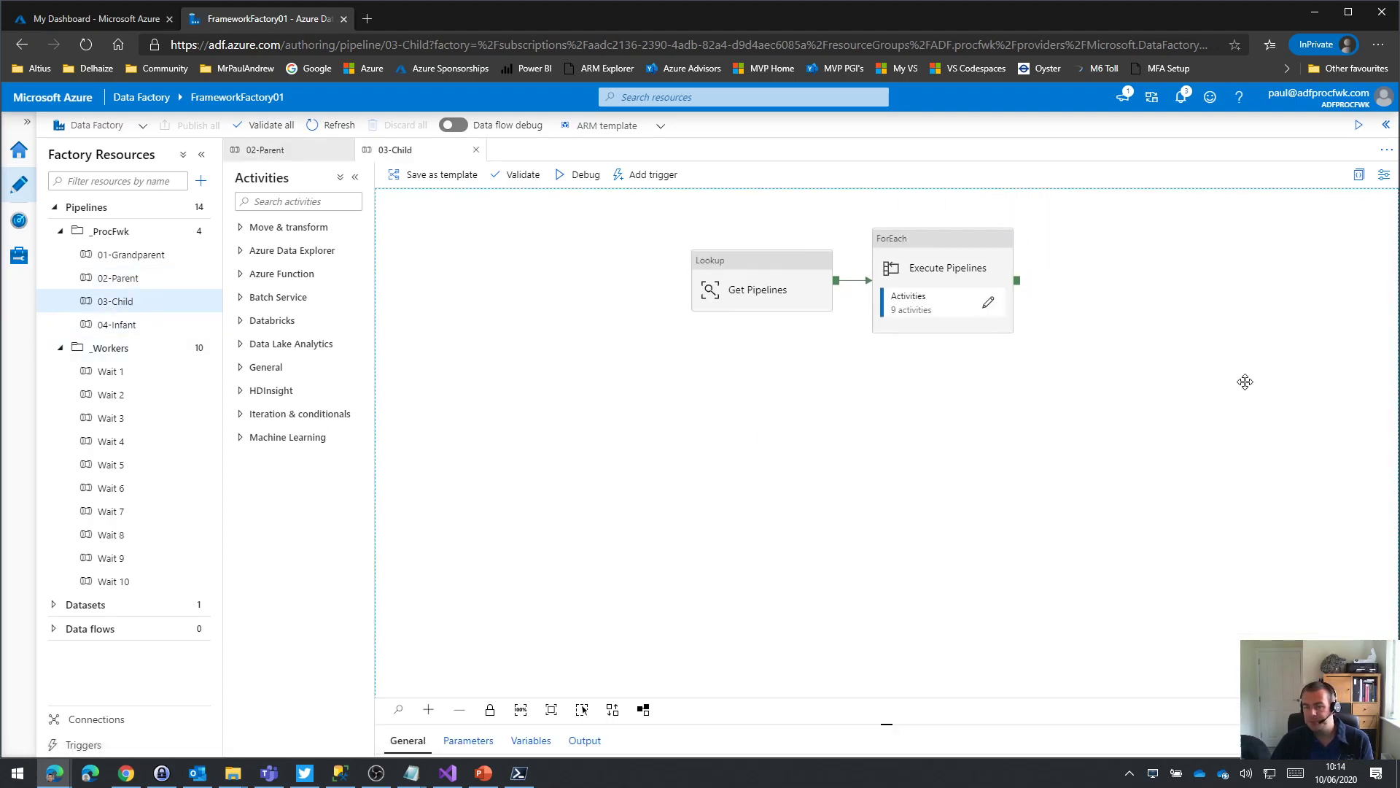
left_click_drag(886, 725, 886, 562)
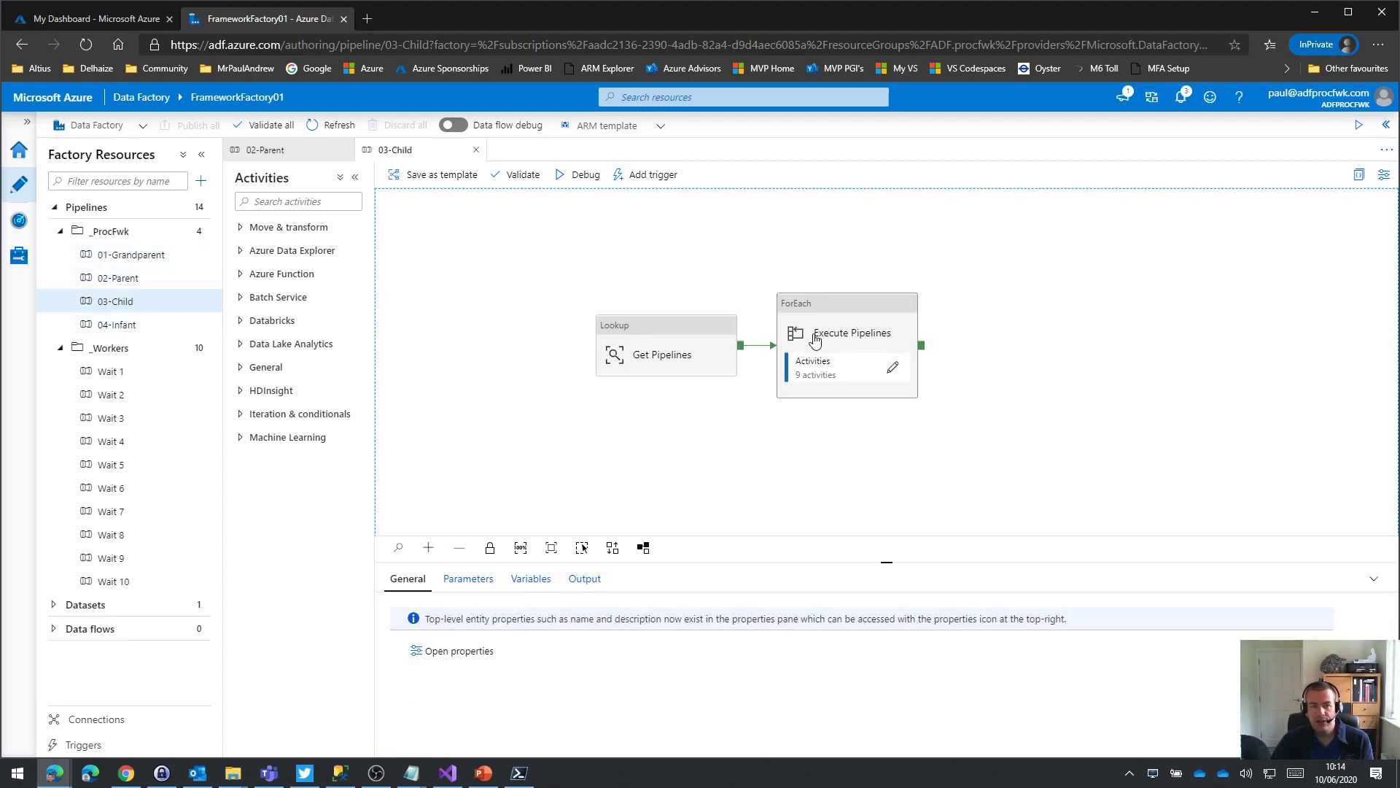
left_click(860, 325)
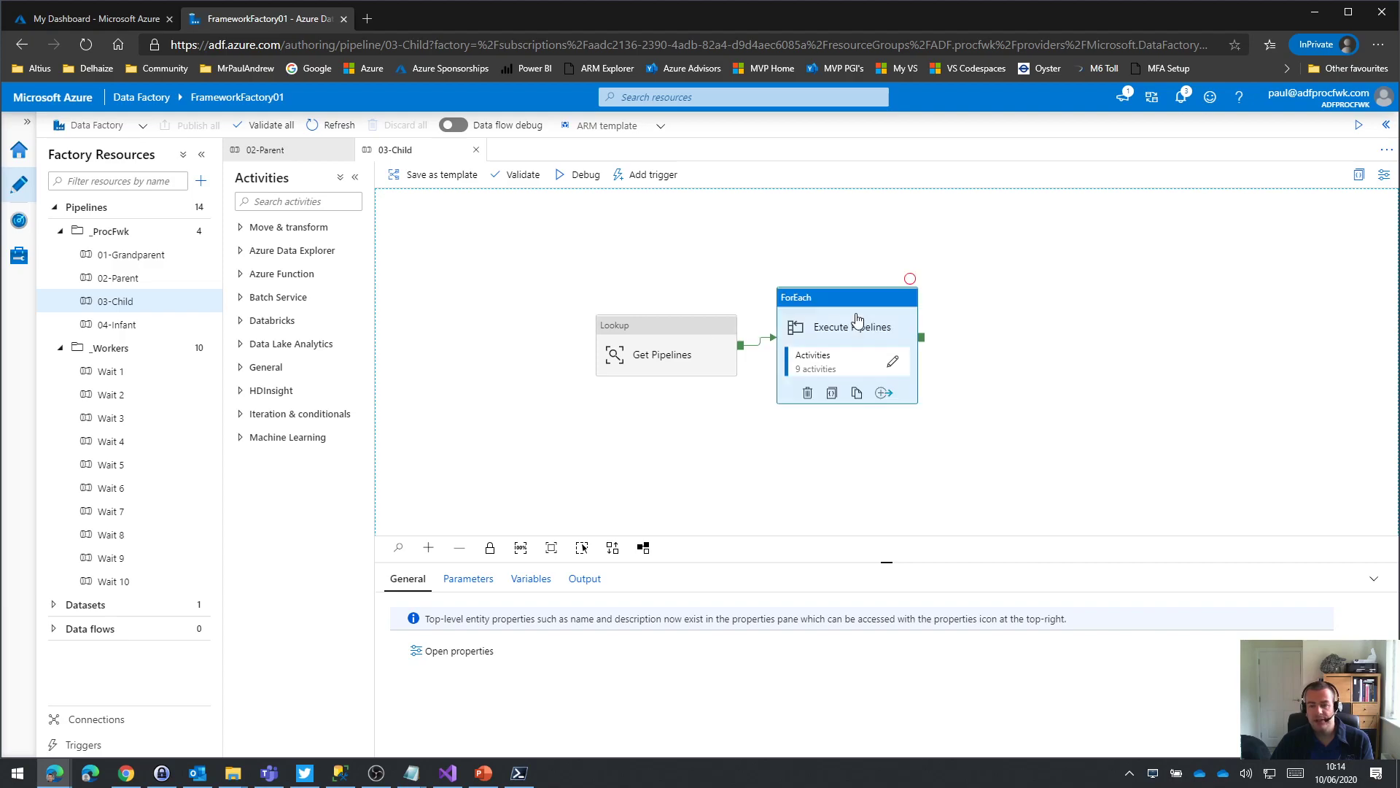
left_click(463, 511)
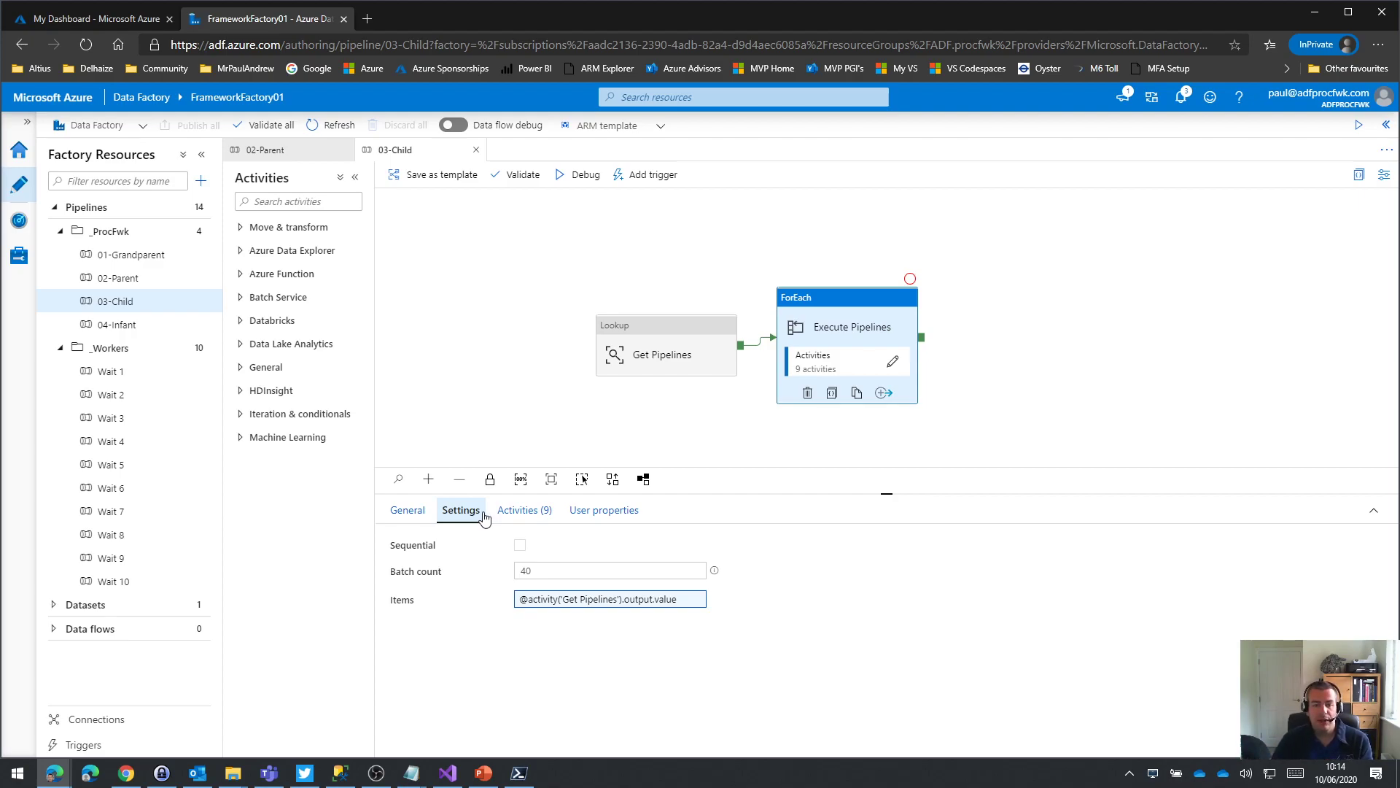
- Enter the Execute Pipelines loop and examine the settings of the Execute Pipeline Azure Function activity
left_click(896, 366)
left_click_drag(1267, 528, 1190, 556)
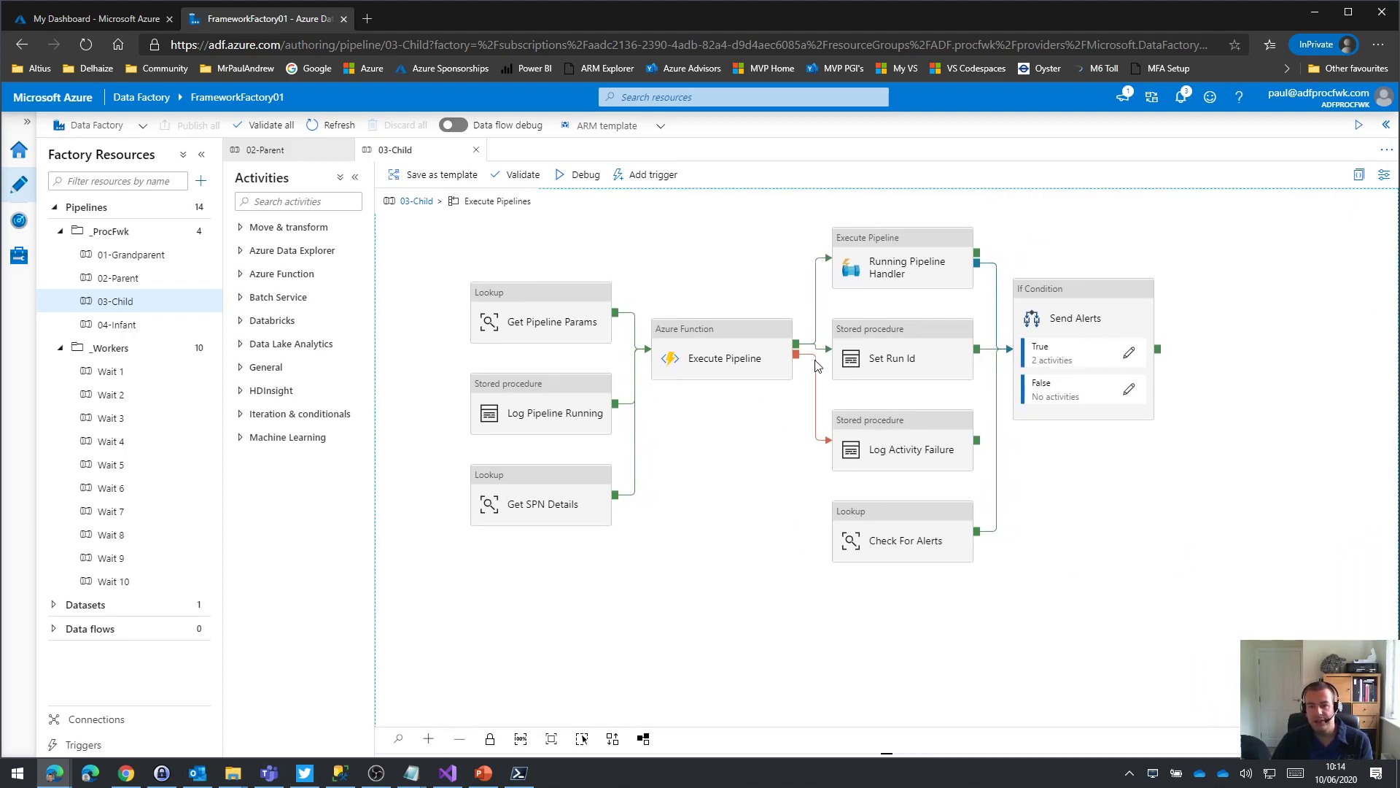
left_click(709, 355)
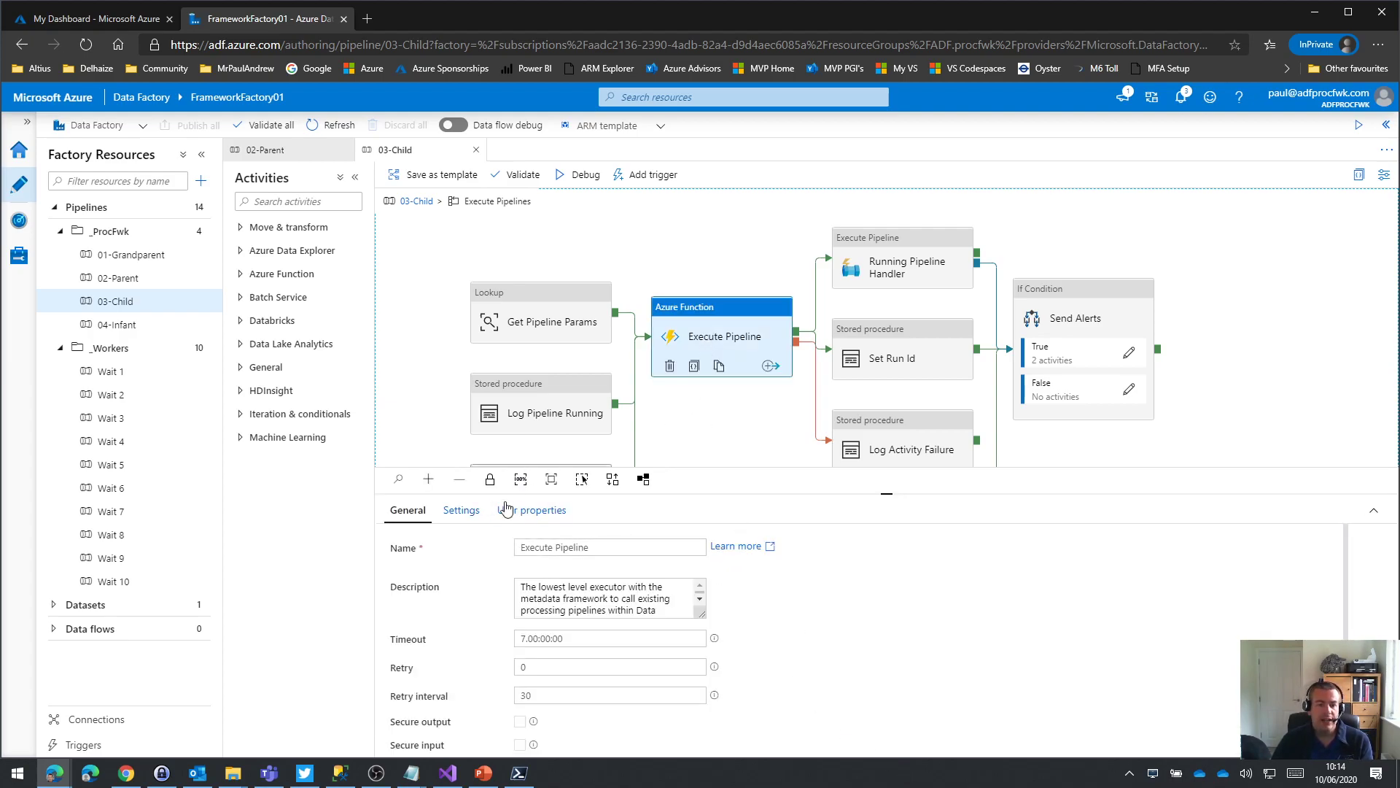
left_click(461, 510)
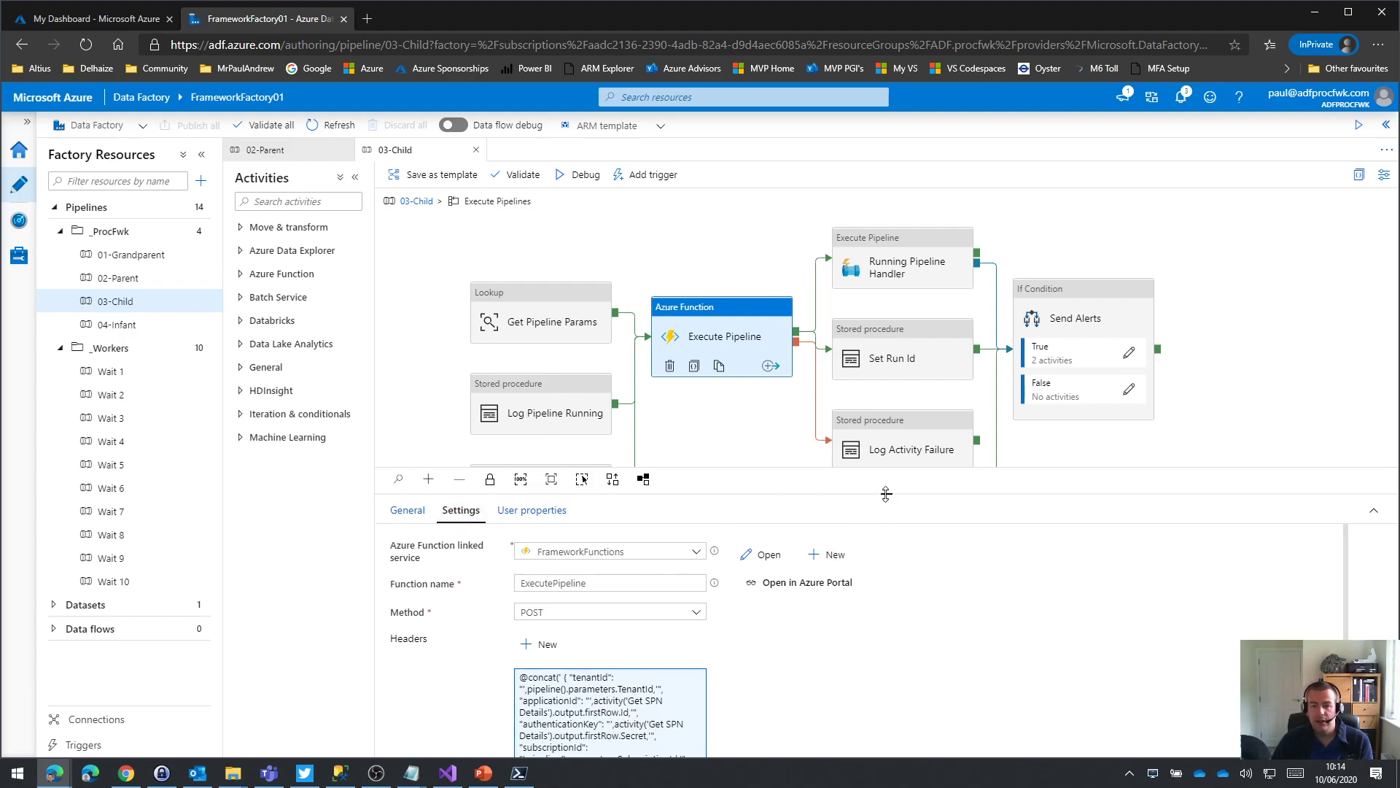
left_click_drag(886, 493, 886, 543)
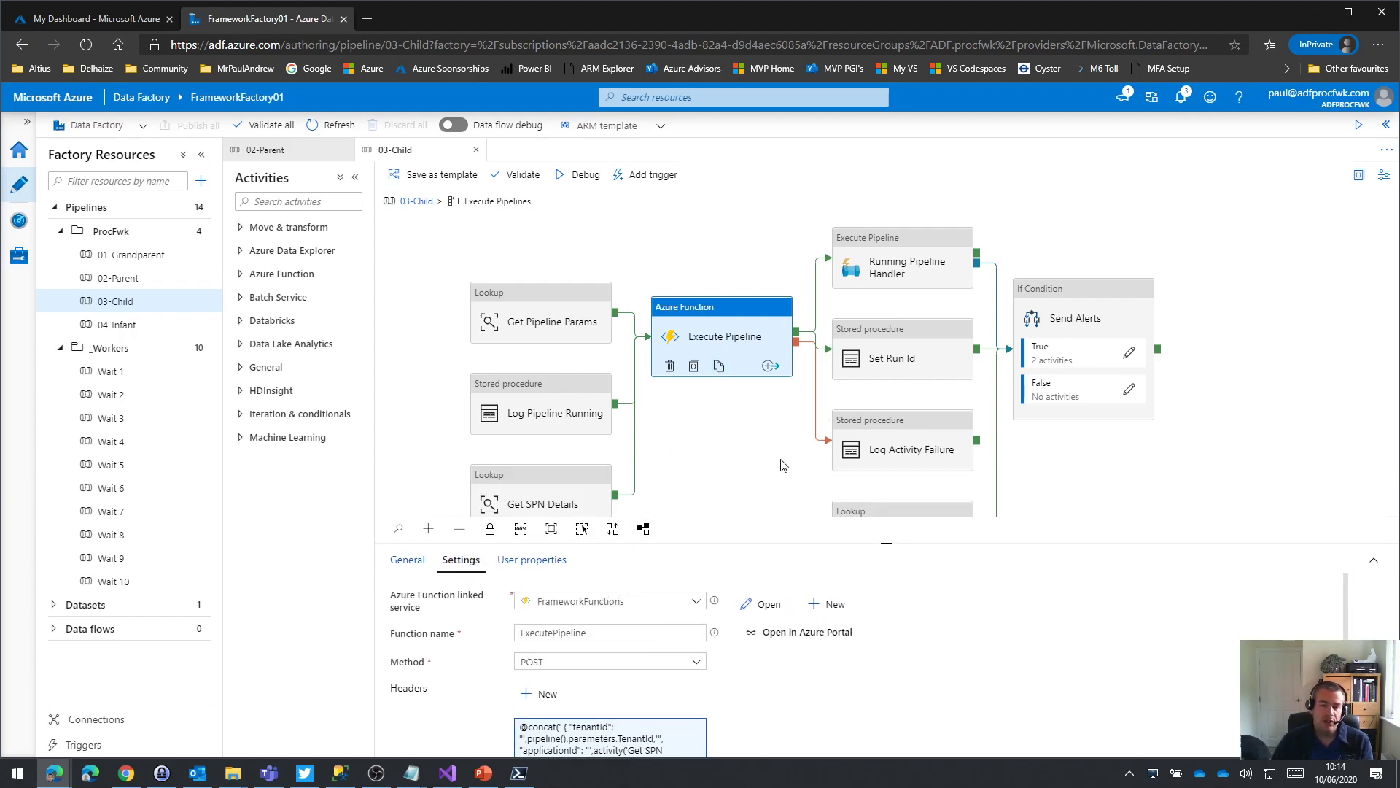
left_click_drag(783, 464, 776, 436)
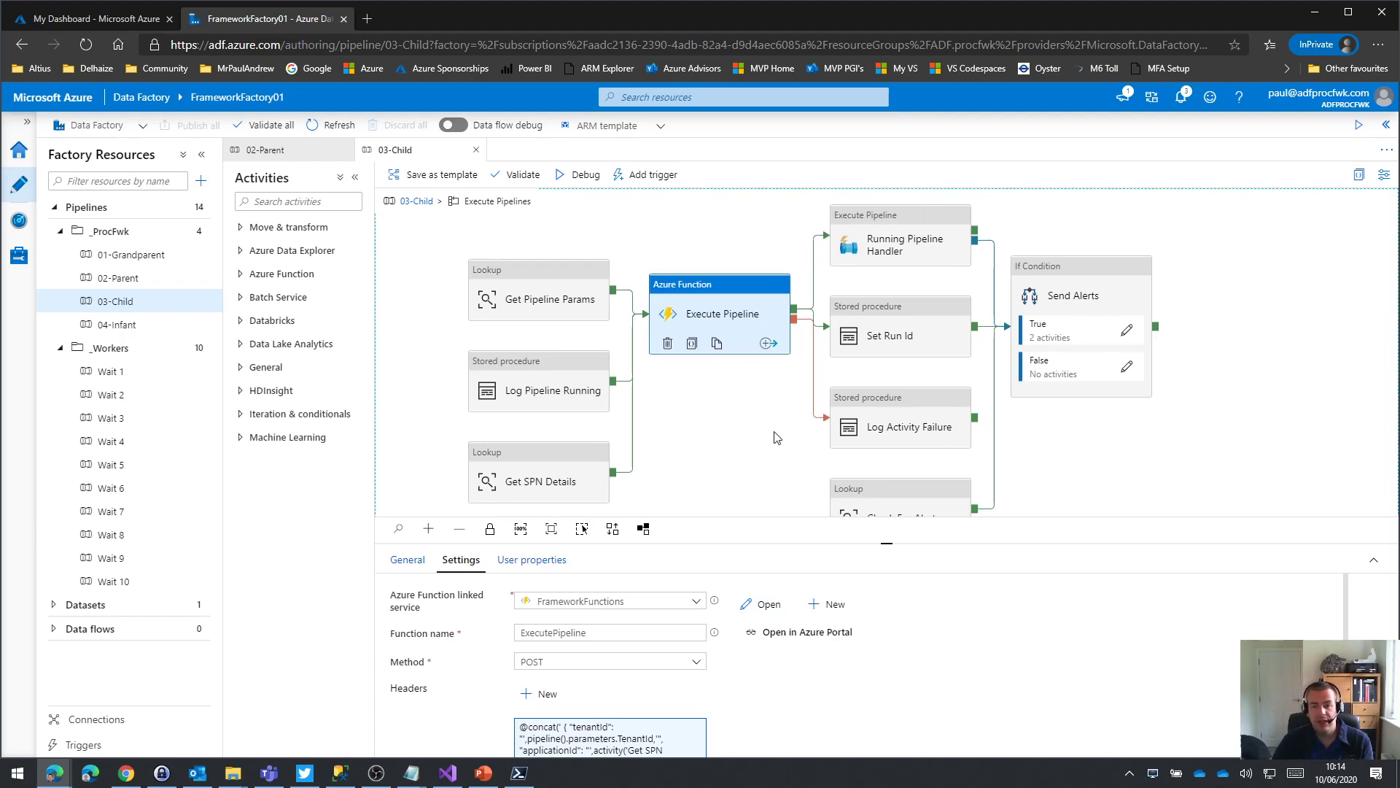
- Trace the failure path from Execute Pipeline and examine the Log Activity Failure activity's stored procedure parameters
left_click(814, 399)
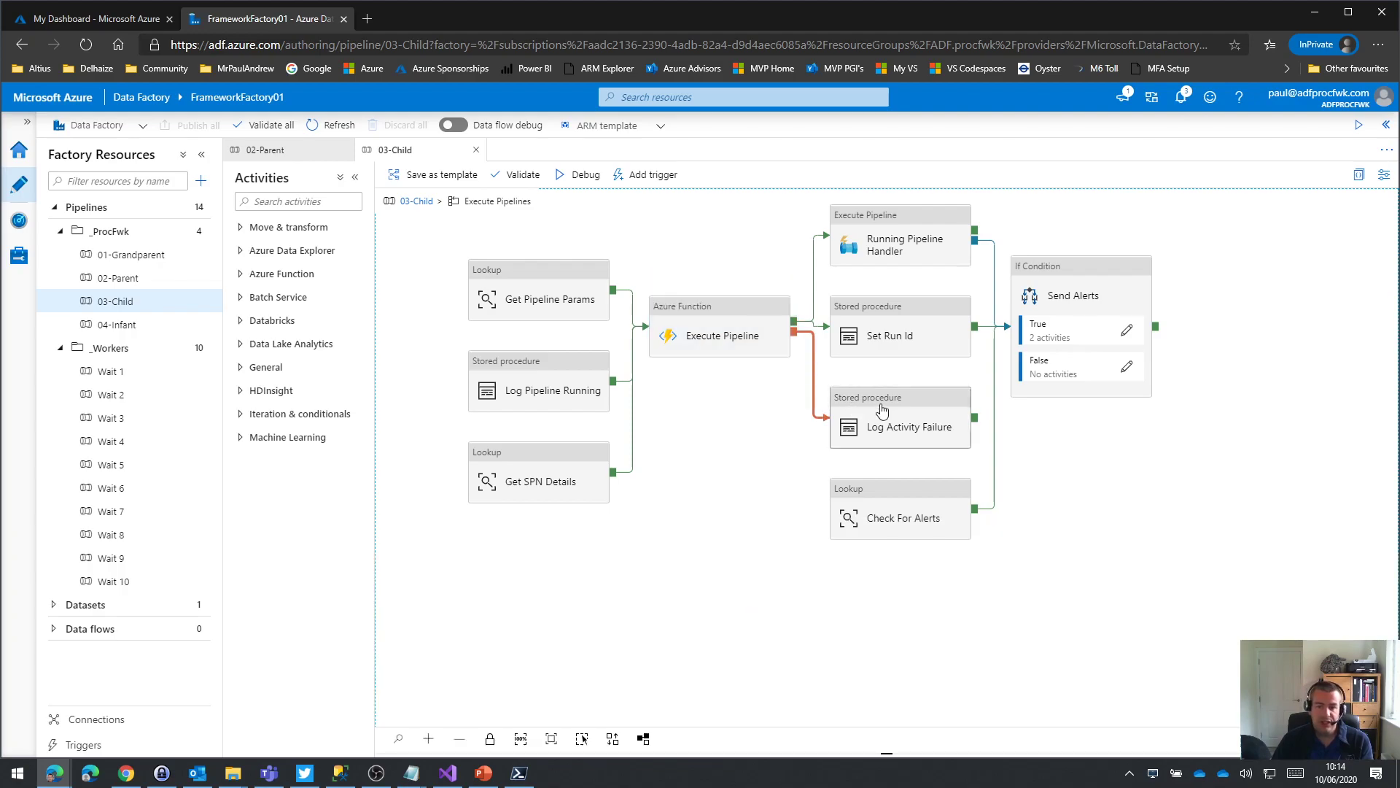
left_click(882, 410)
left_click(461, 559)
scroll(757, 713, "down", 4)
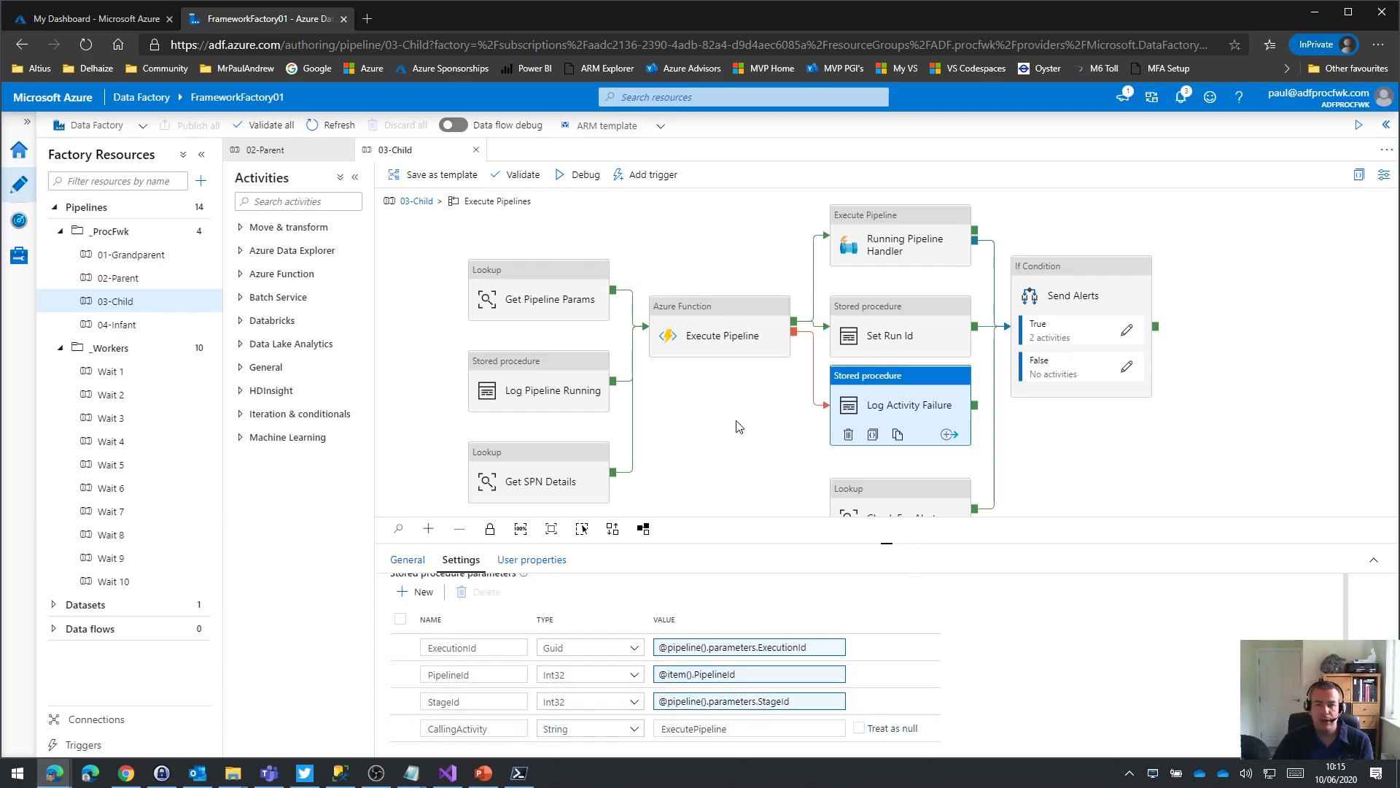
- Recheck the failure path and the Execute Pipeline function settings, then leave the loop and close the 03-Child pipeline
left_click(784, 378)
left_click(814, 371)
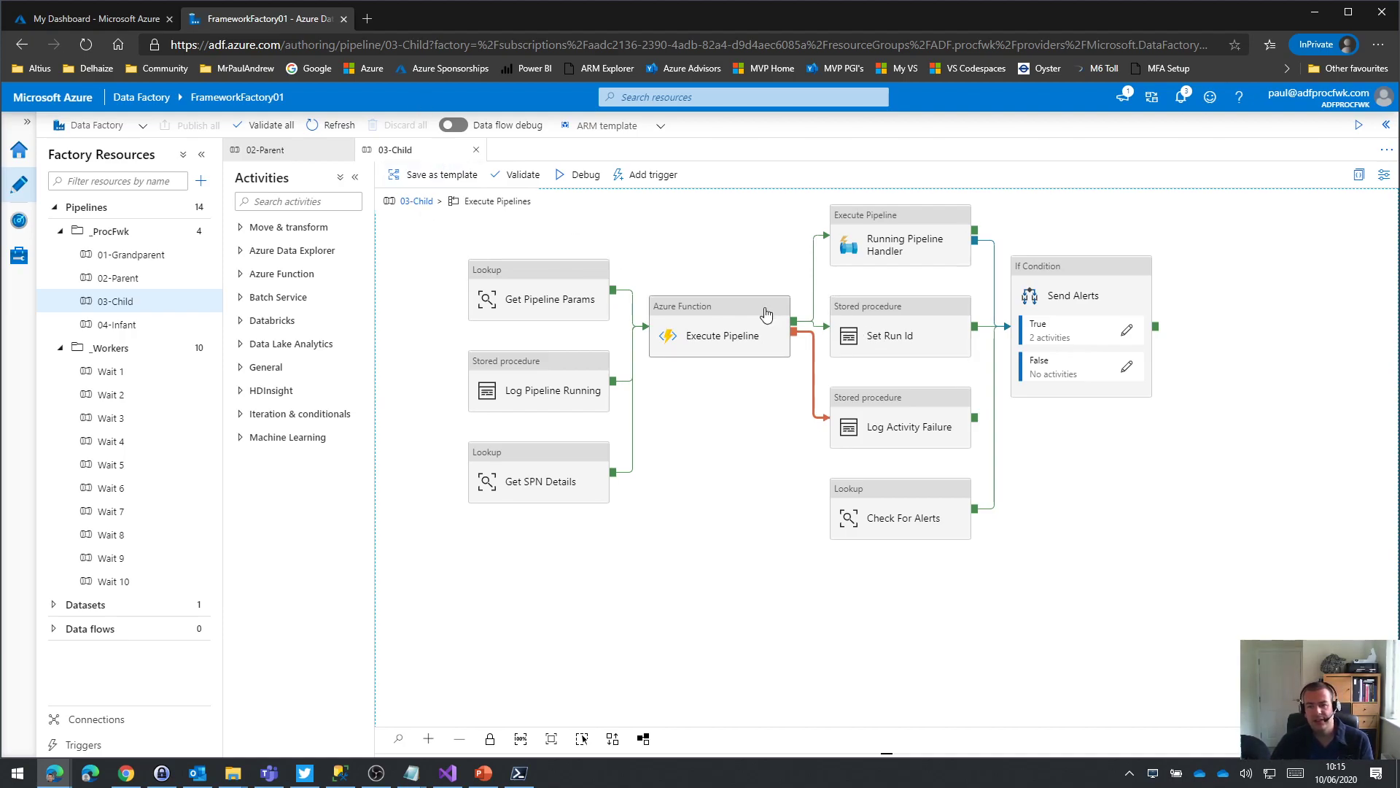
left_click(718, 336)
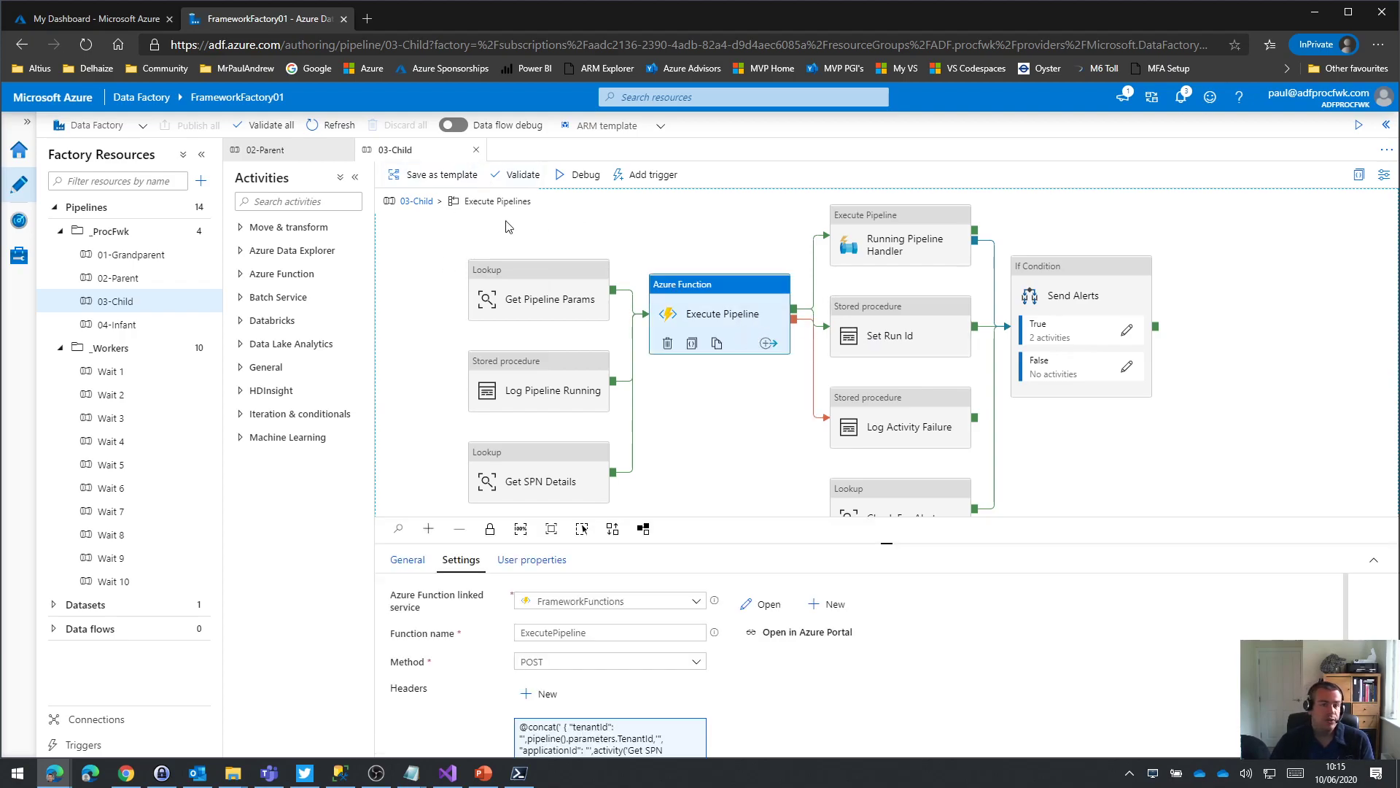
left_click(417, 202)
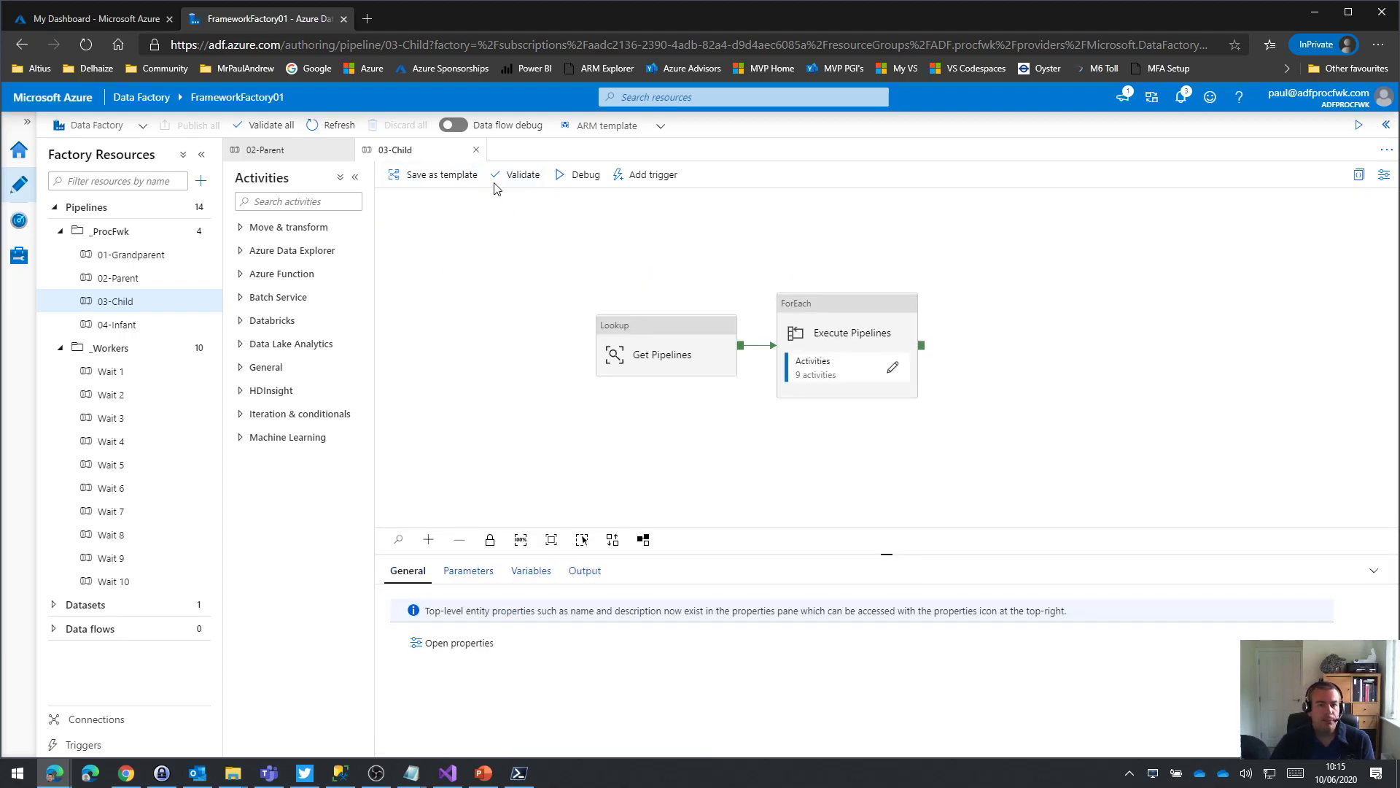
left_click(476, 150)
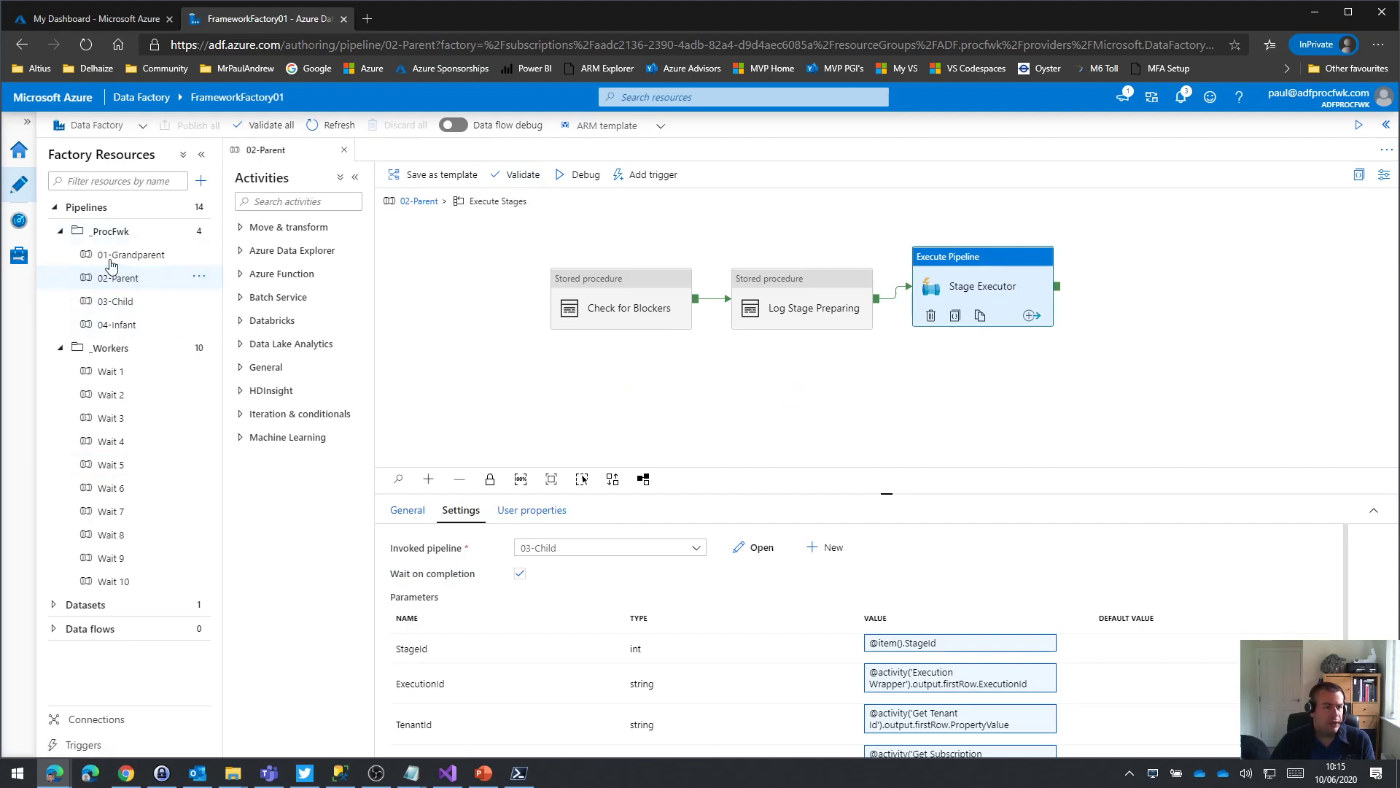
- Return to the pipeline monitor, open the failed 03-Child run and look through its activity runs for the failed Execute Pipeline activity
left_click(19, 220)
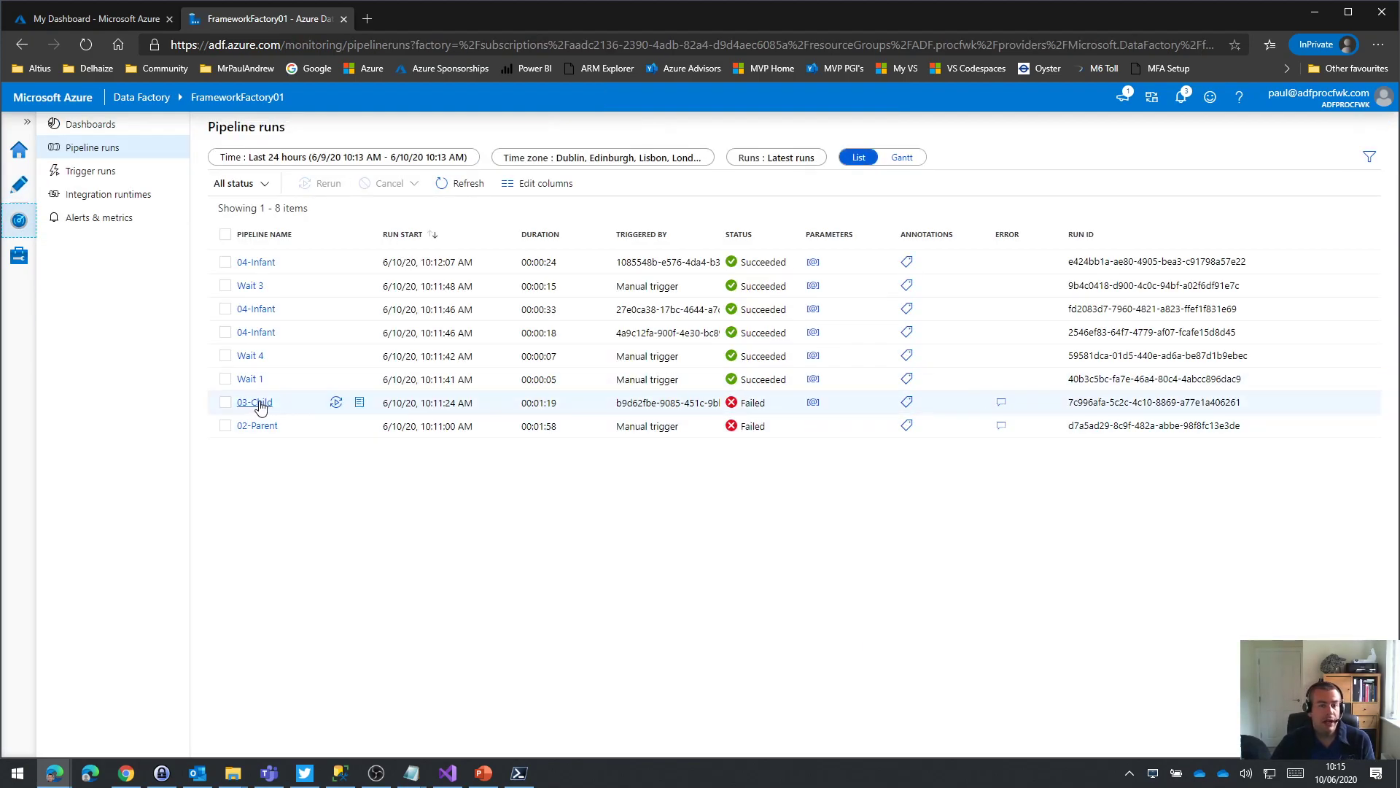
left_click(257, 404)
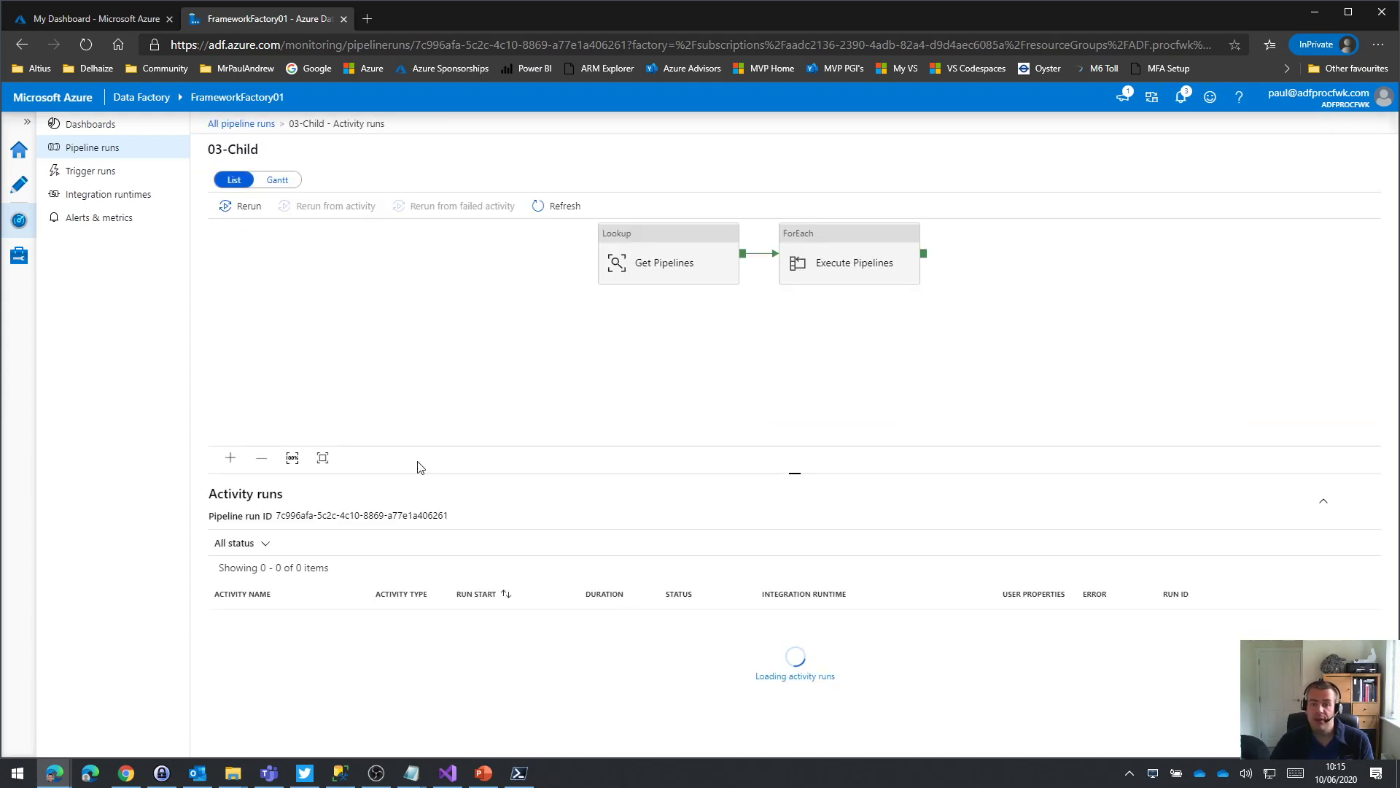
left_click_drag(797, 476, 795, 365)
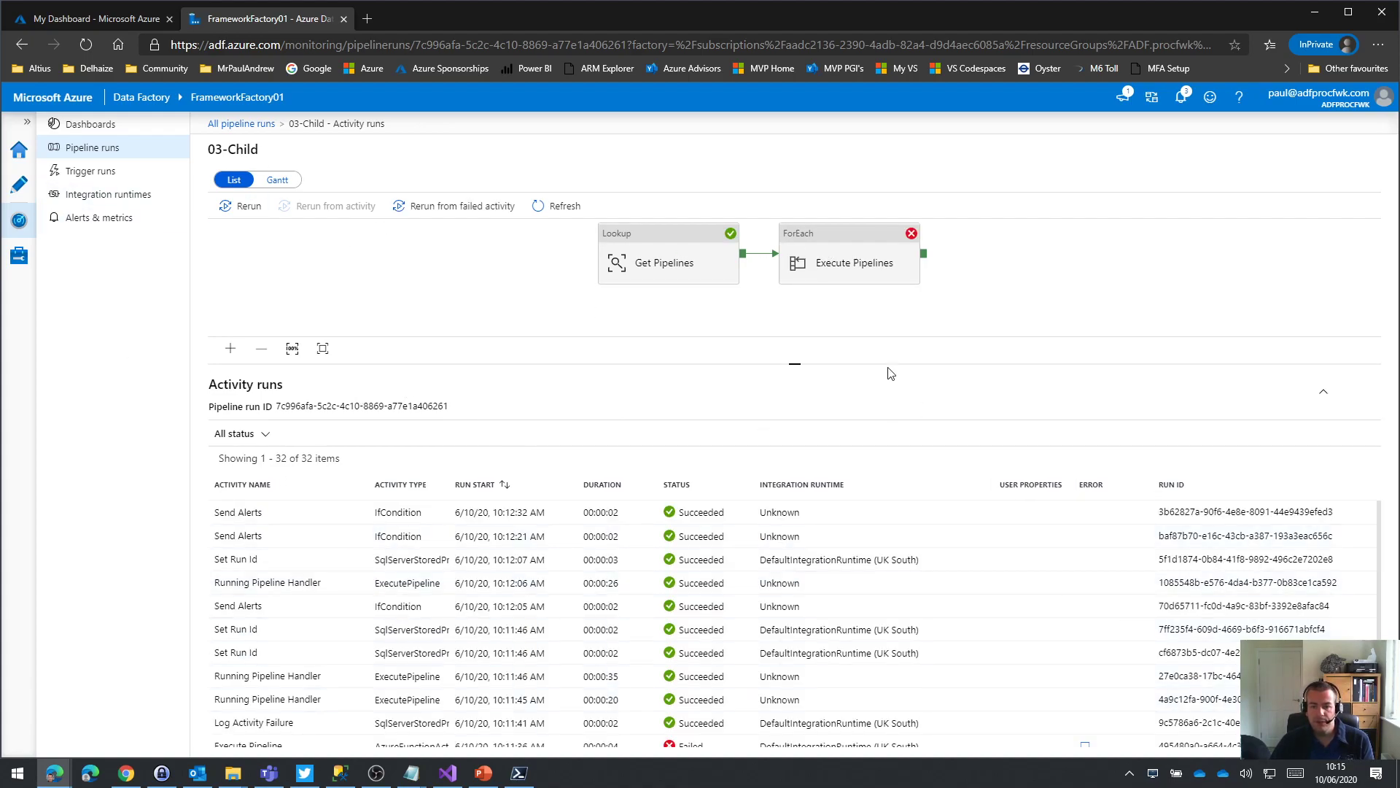
left_click_drag(799, 361, 799, 340)
scroll(844, 522, "down", 2)
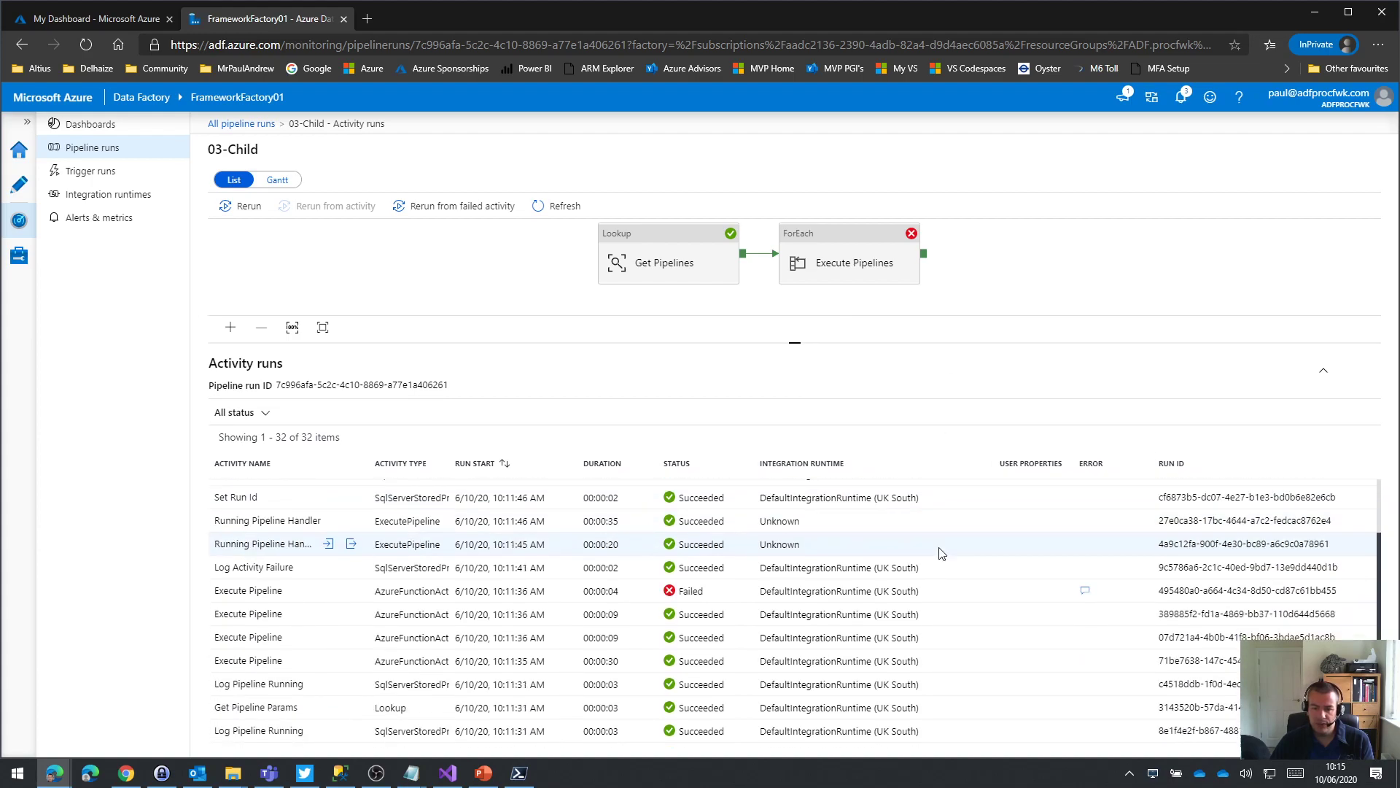
scroll(275, 616, "down", 3)
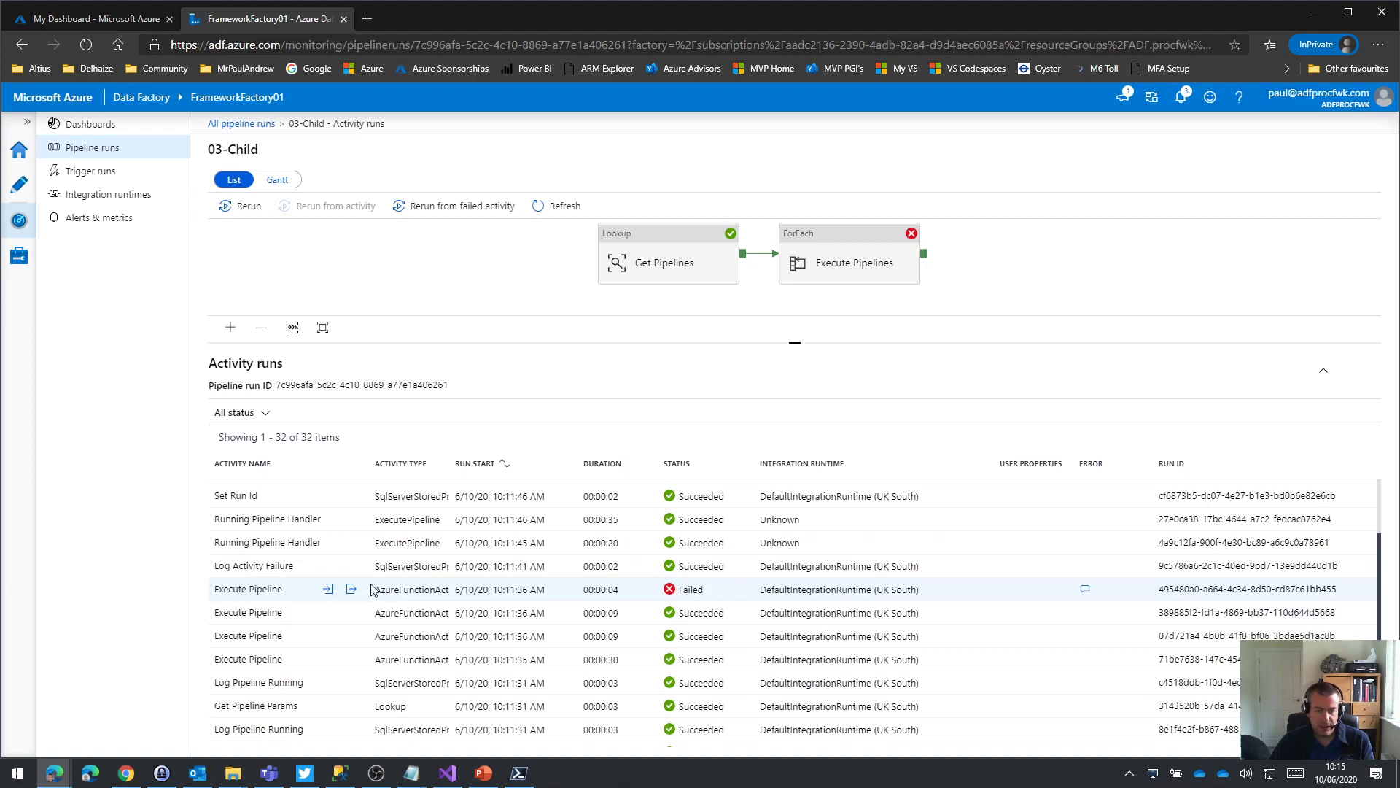
- Inspect the failed Execute Pipeline activity's input, highlight the pipelineName value in the request body, and close the input details
left_click(328, 588)
scroll(314, 523, "down", 1)
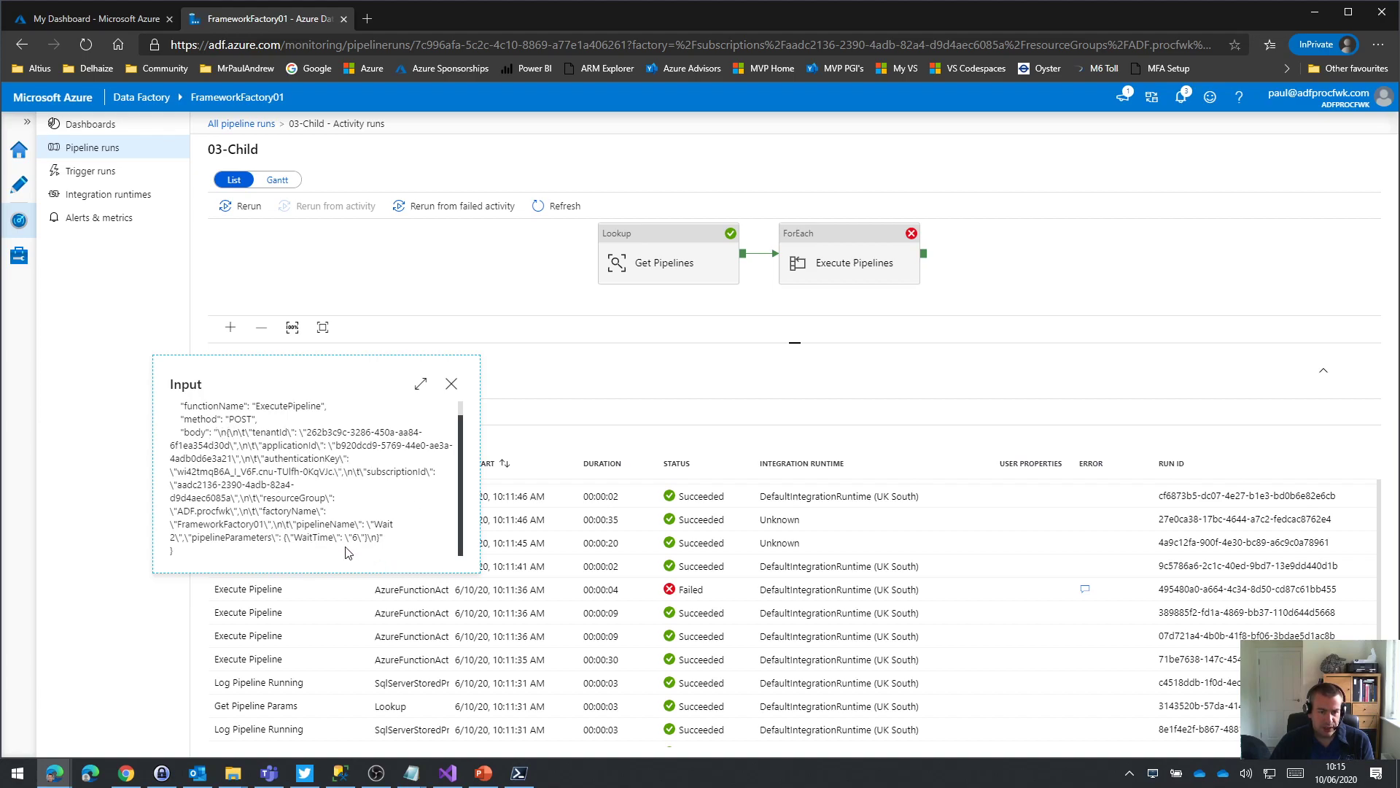
left_click_drag(374, 524, 175, 537)
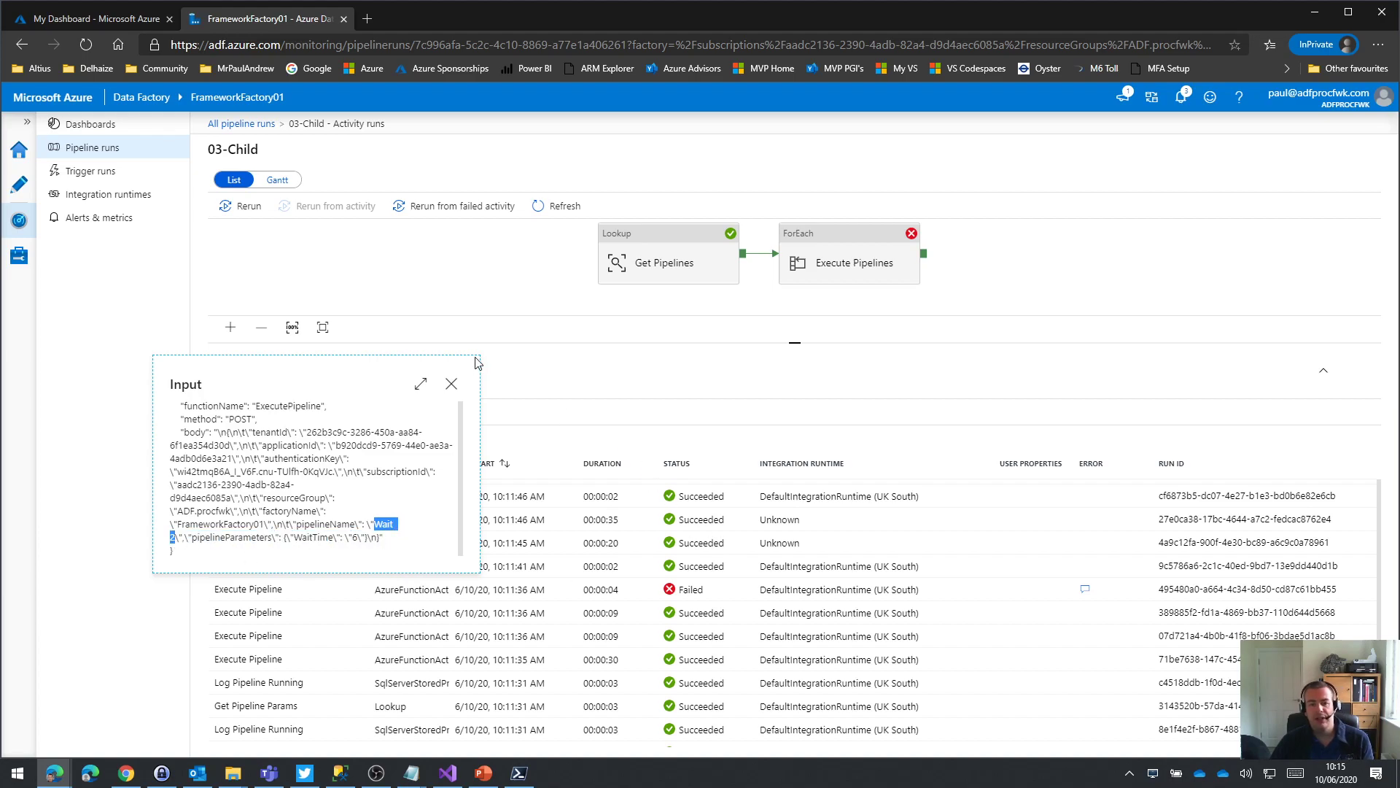
left_click(452, 384)
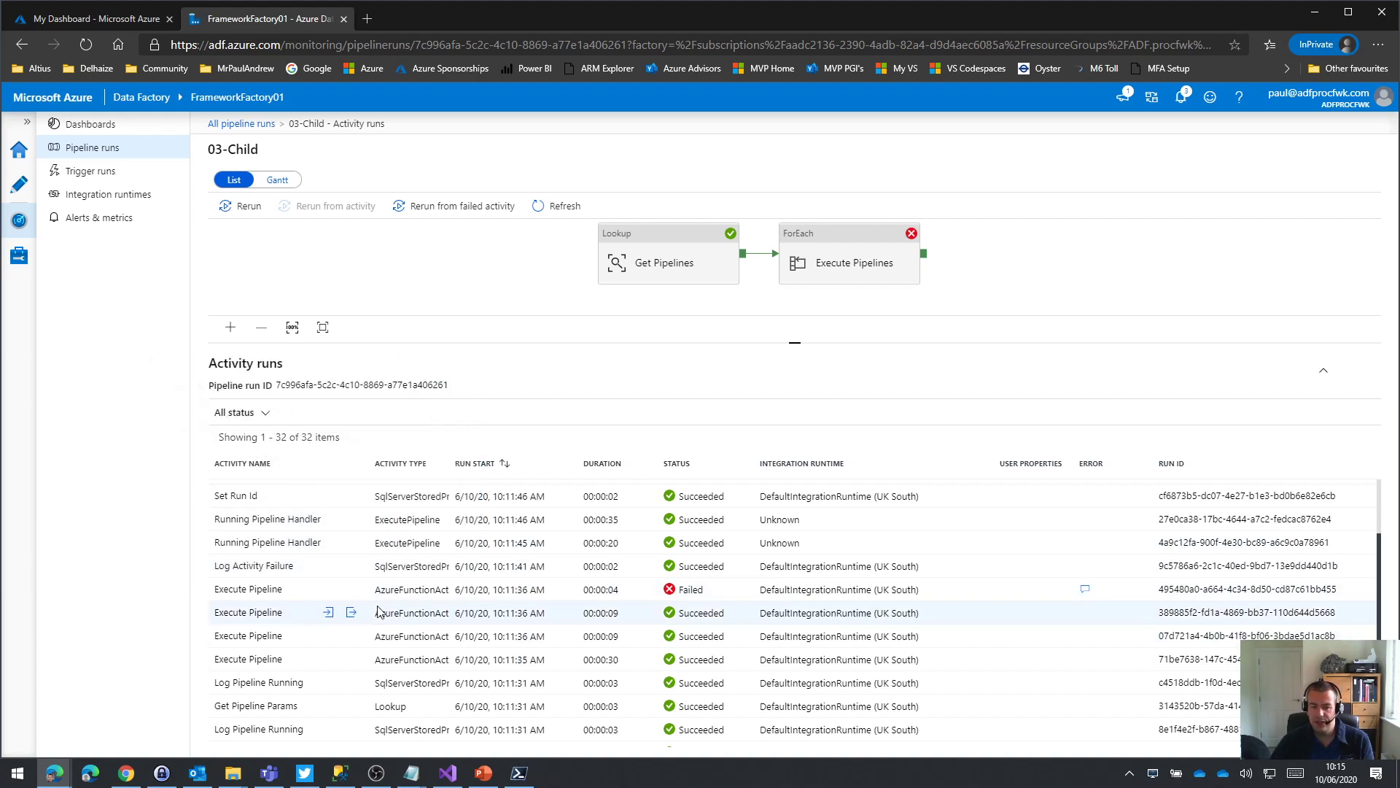
- Open the failed Execute Pipeline activity's error details and read the full message, failure type and target
left_click(1085, 590)
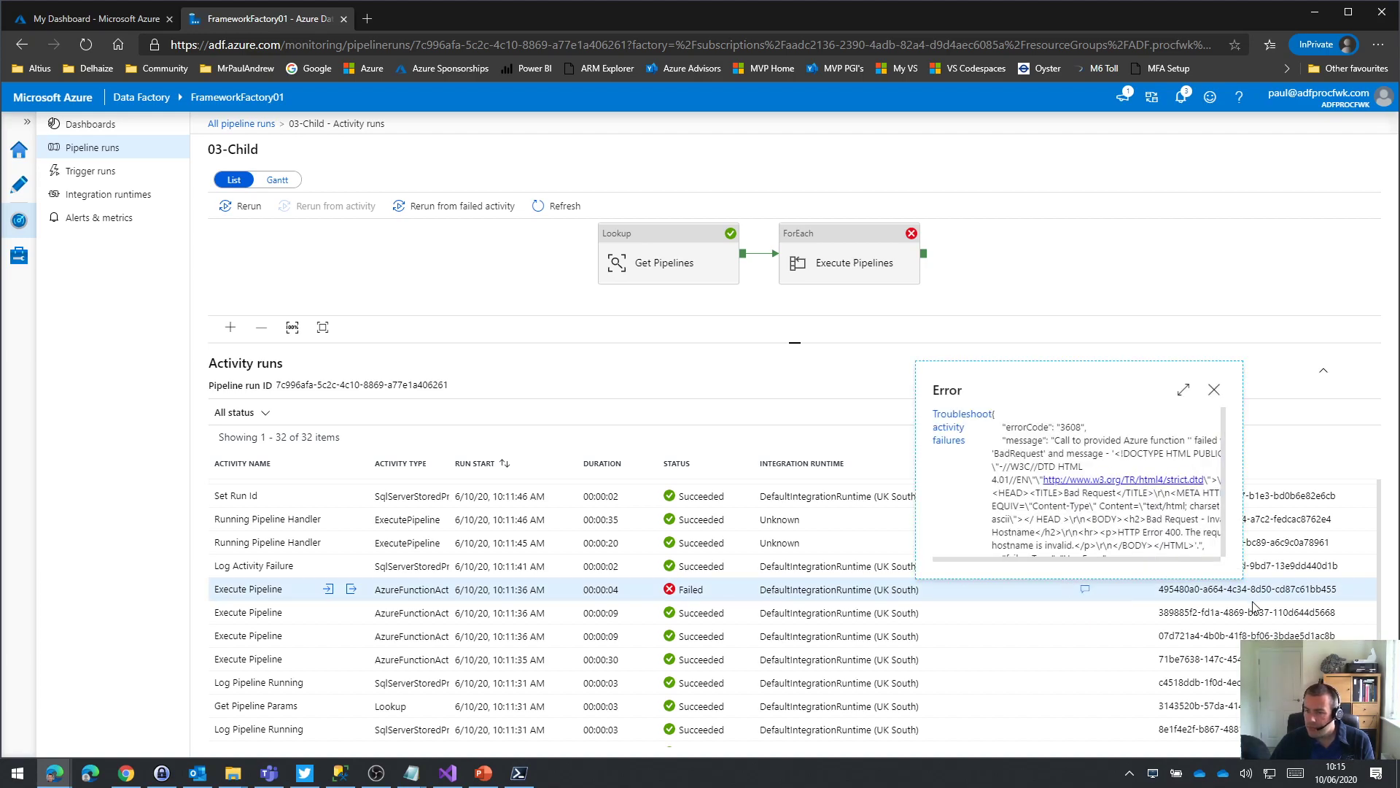
scroll(1180, 497, "down", 1)
scroll(1180, 497, "up", 1)
scroll(1160, 496, "down", 1)
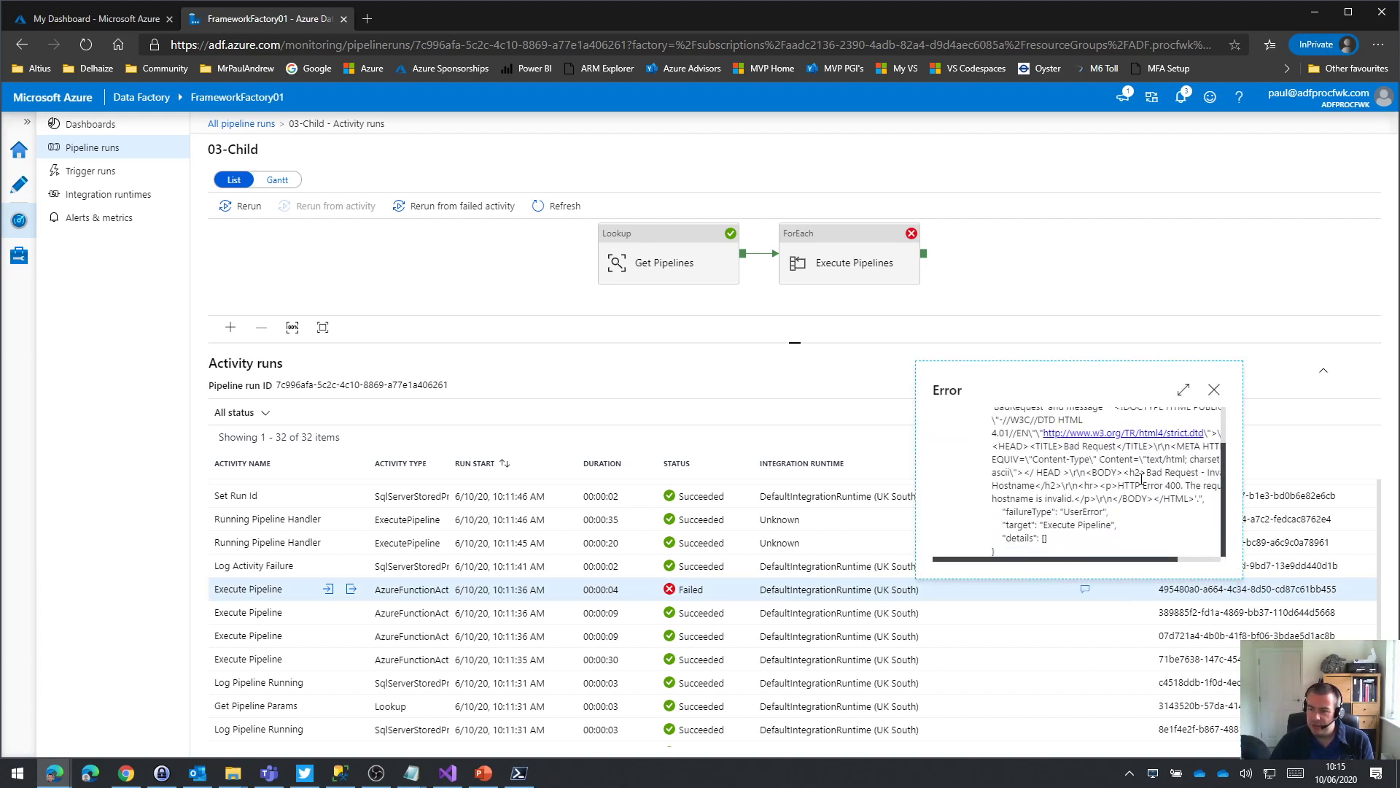
scroll(1149, 522, "up", 1)
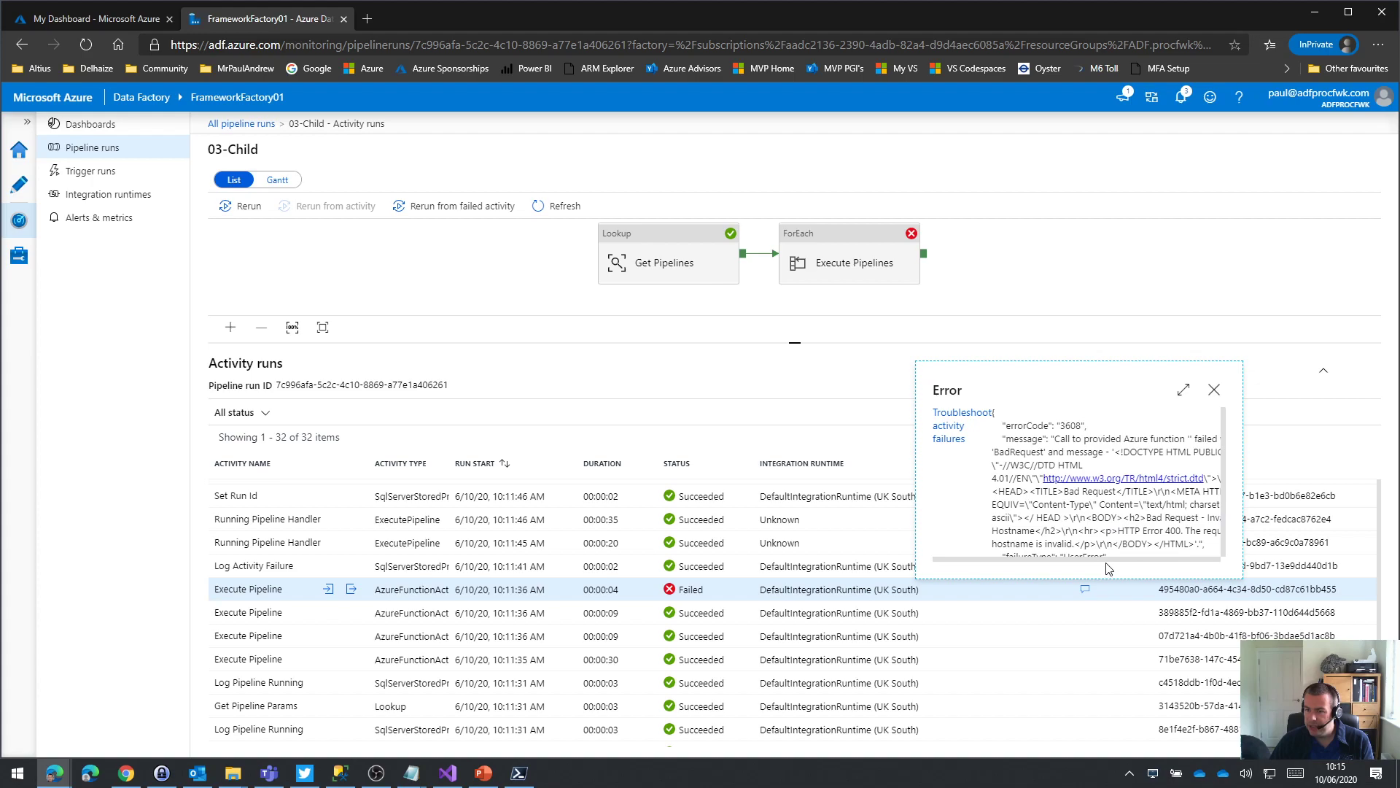
left_click_drag(1149, 560, 1199, 561)
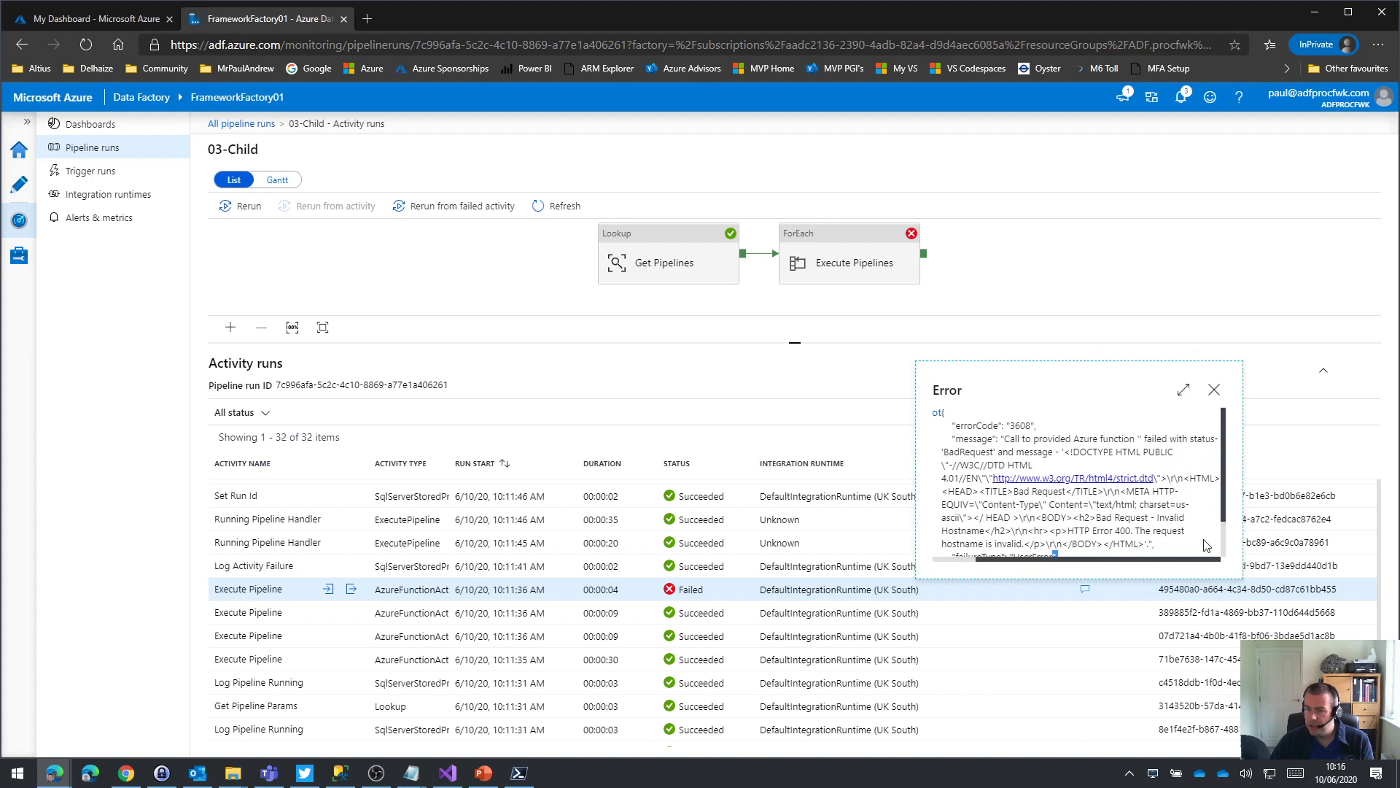
scroll(1160, 496, "down", 1)
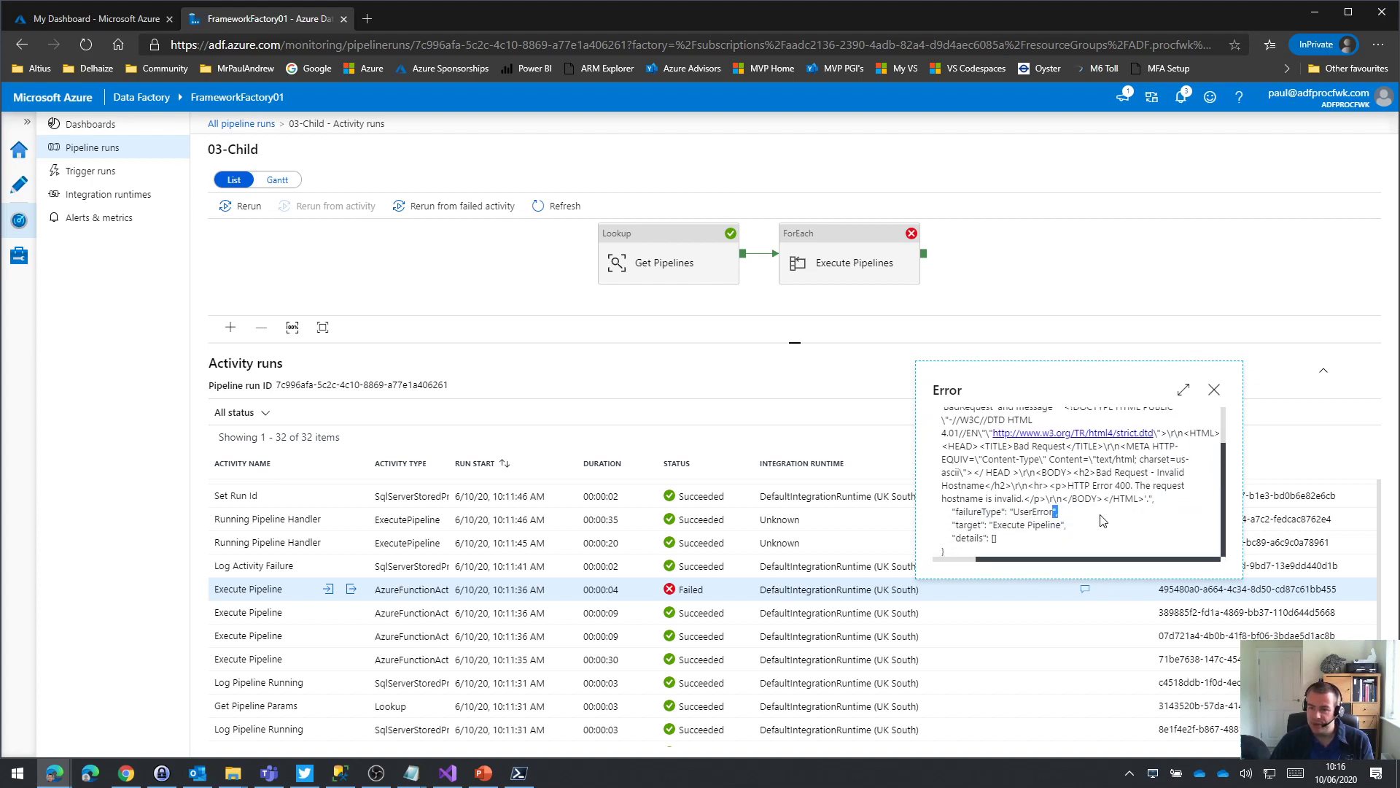
scroll(1048, 524, "up", 1)
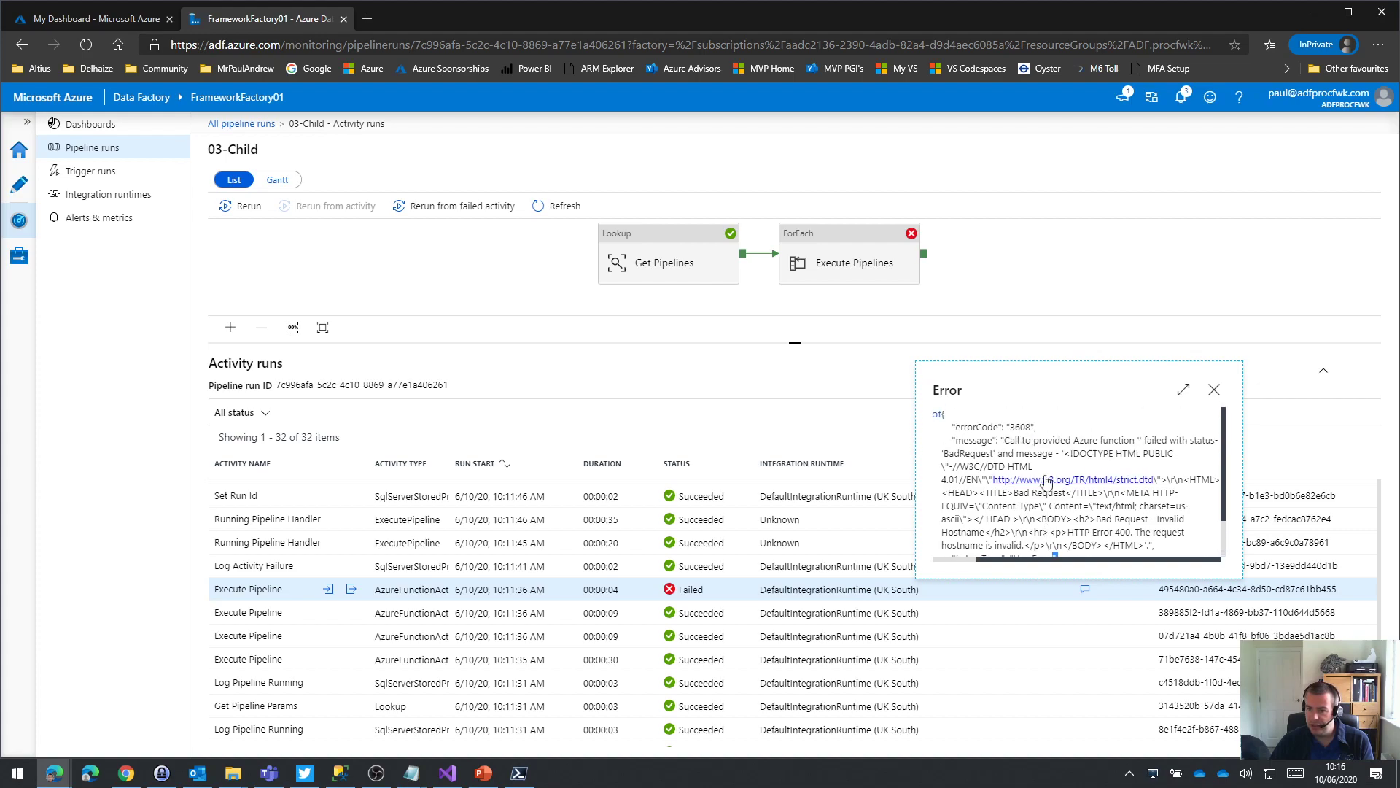
- Highlight parts of the failed Execute Pipeline activity's error text, including the failureType value, reread the message and close the error details
scroll(1009, 503, "down", 1)
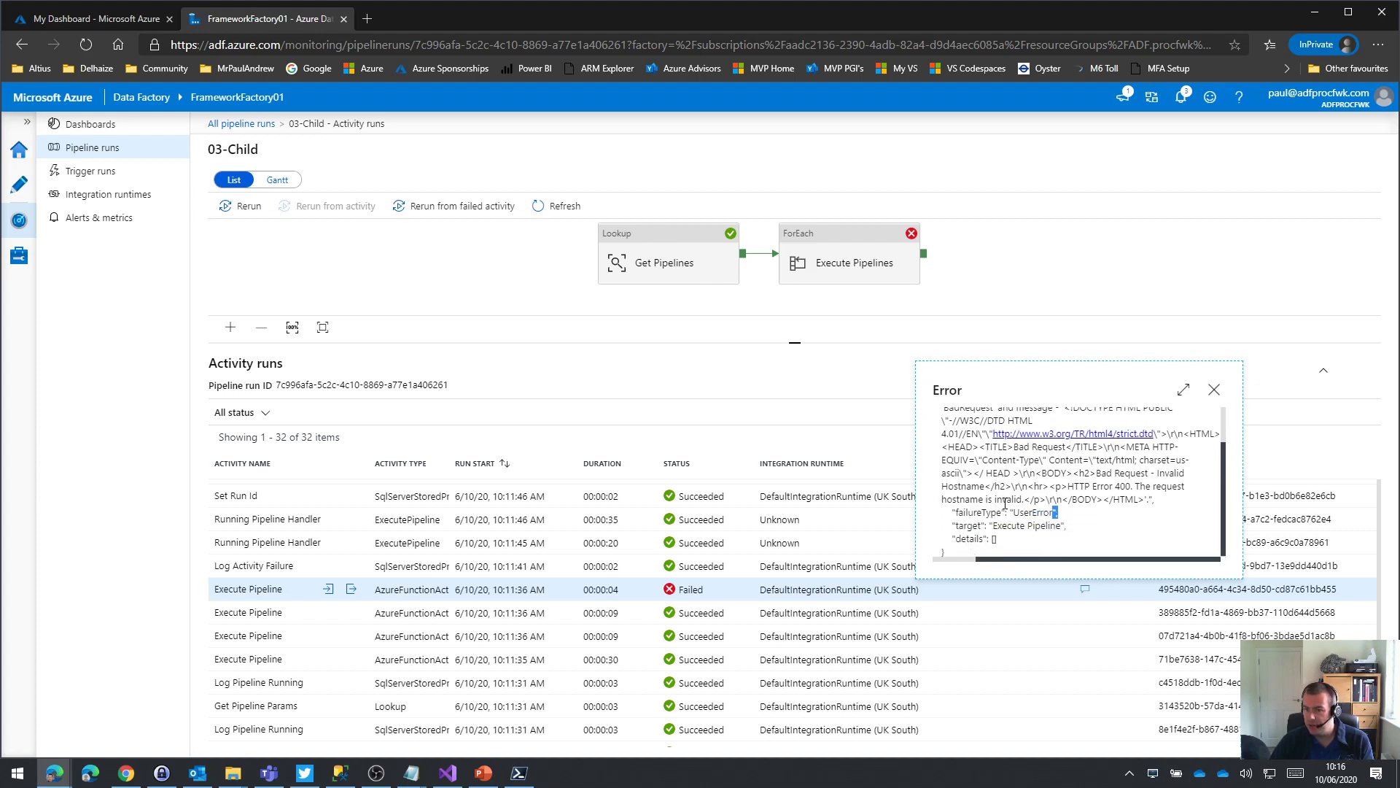
left_click_drag(1036, 447, 1104, 484)
left_click_drag(1012, 512, 1061, 512)
left_click(1079, 523)
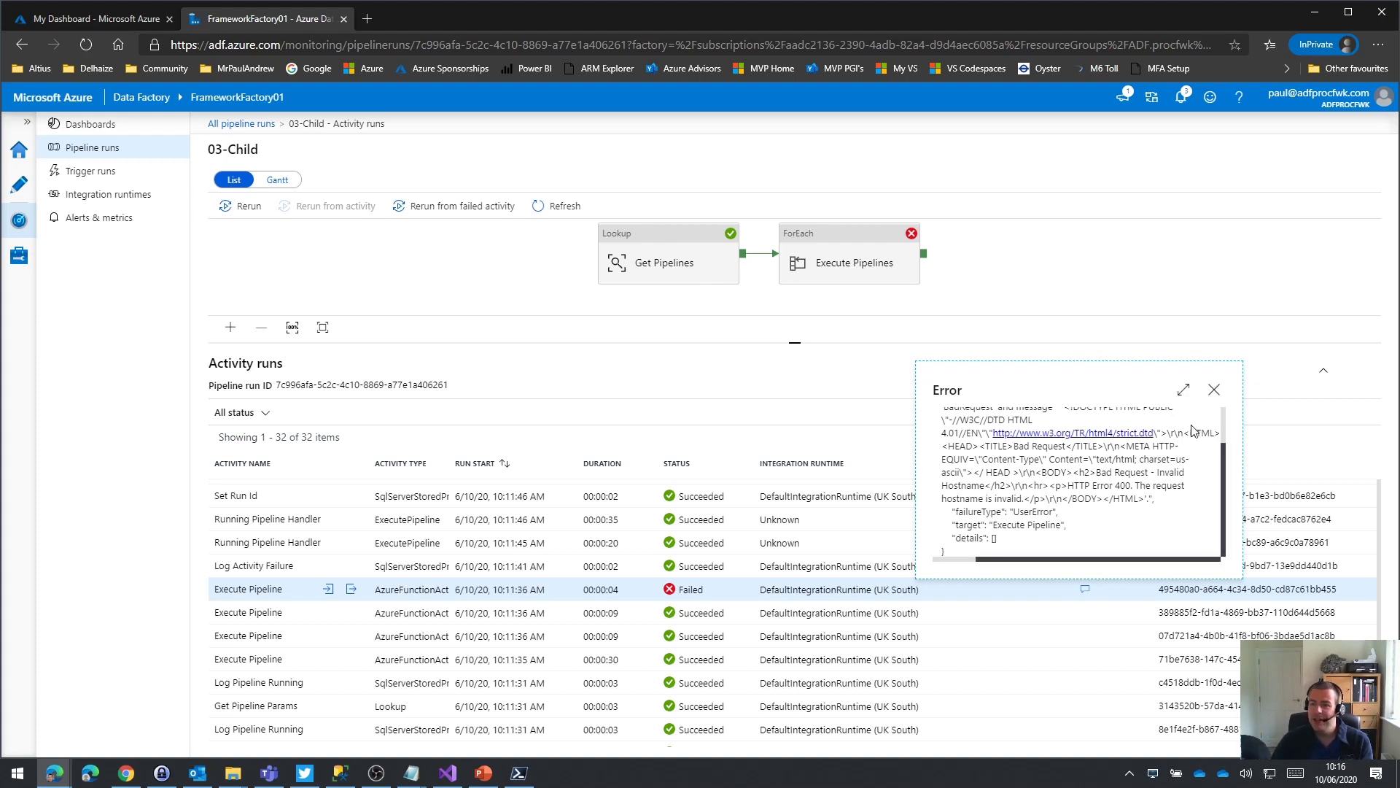
scroll(1087, 472, "up", 1)
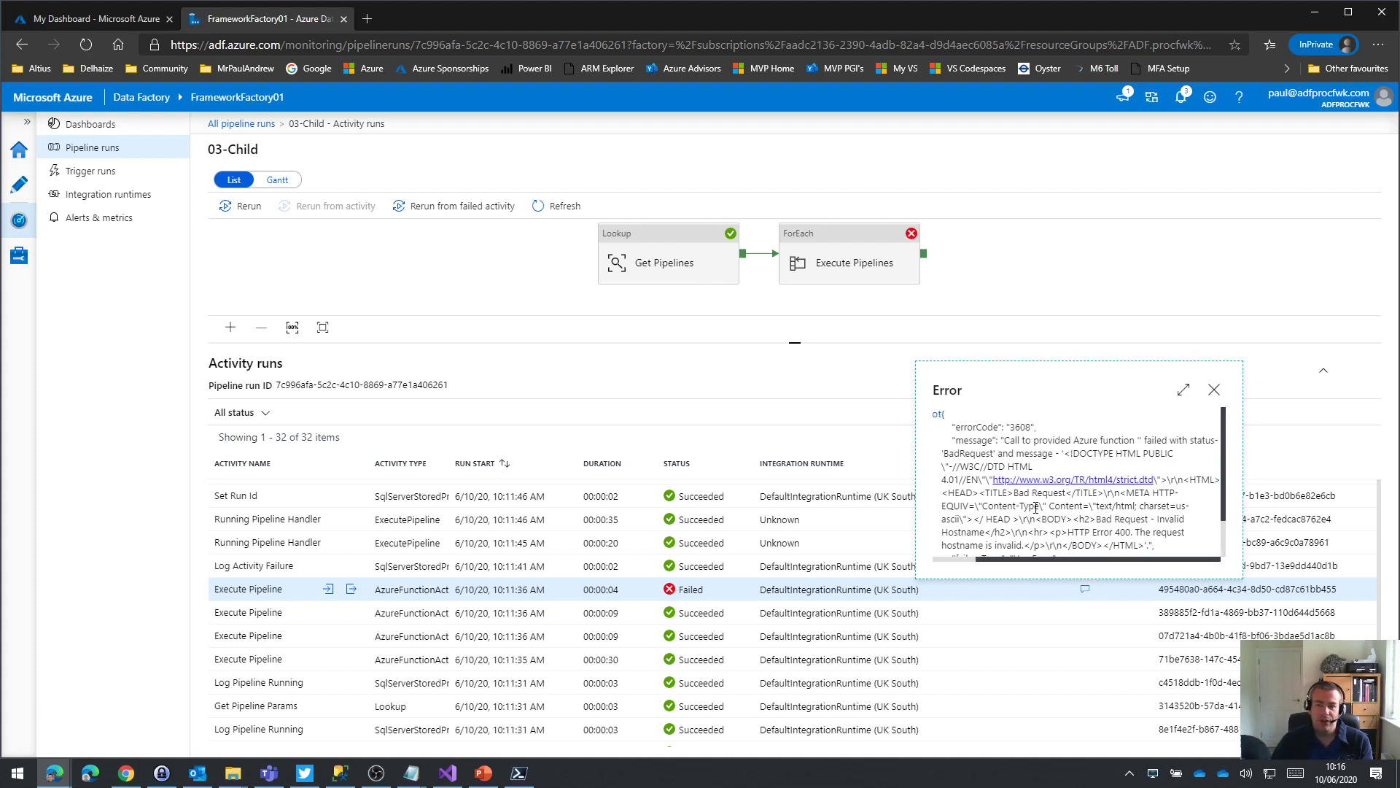
left_click(1213, 390)
- Switch to SQL Server Management Studio and compare the PipelineStatus values of Wait 2, Wait 3 and Wait 4 in the CurrentExecution results
left_click(343, 774)
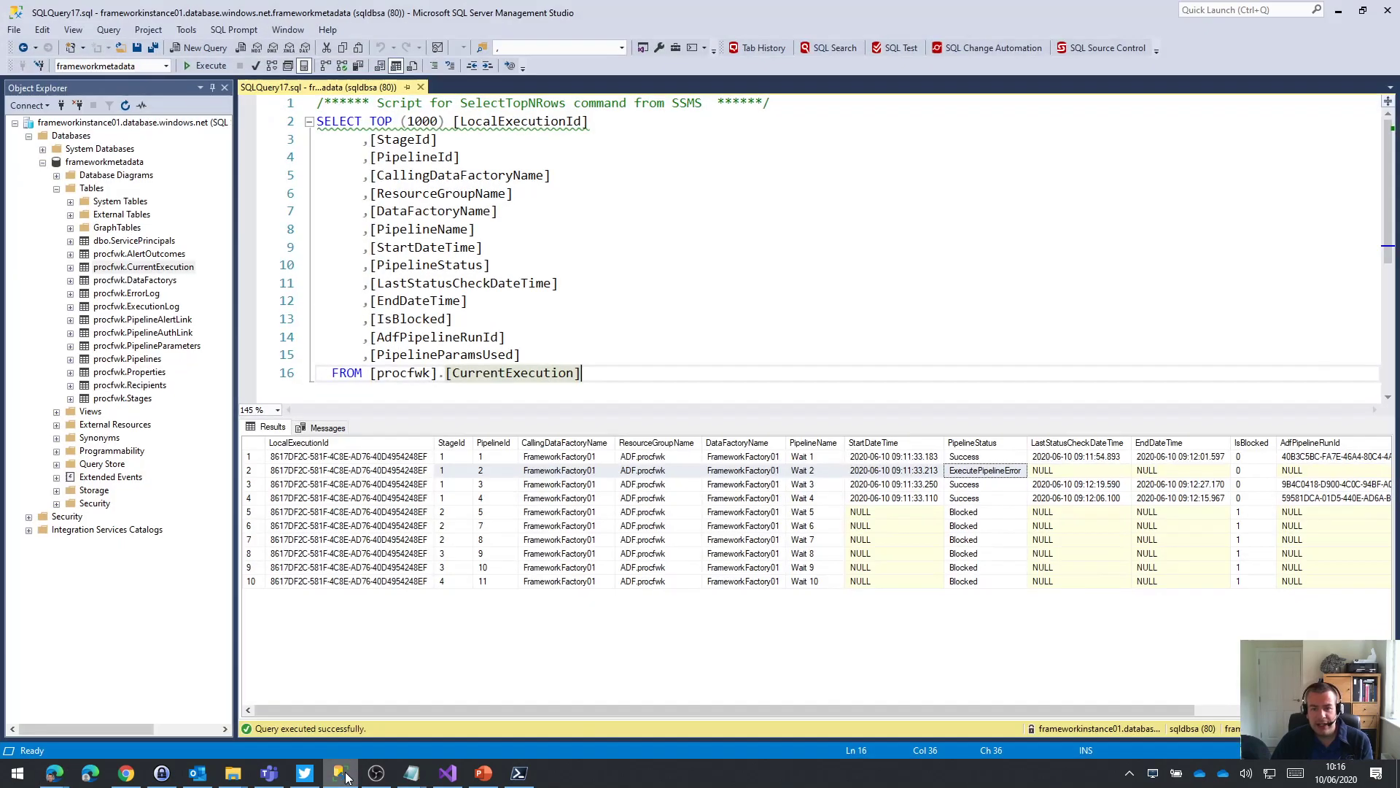
left_click_drag(984, 485, 820, 505)
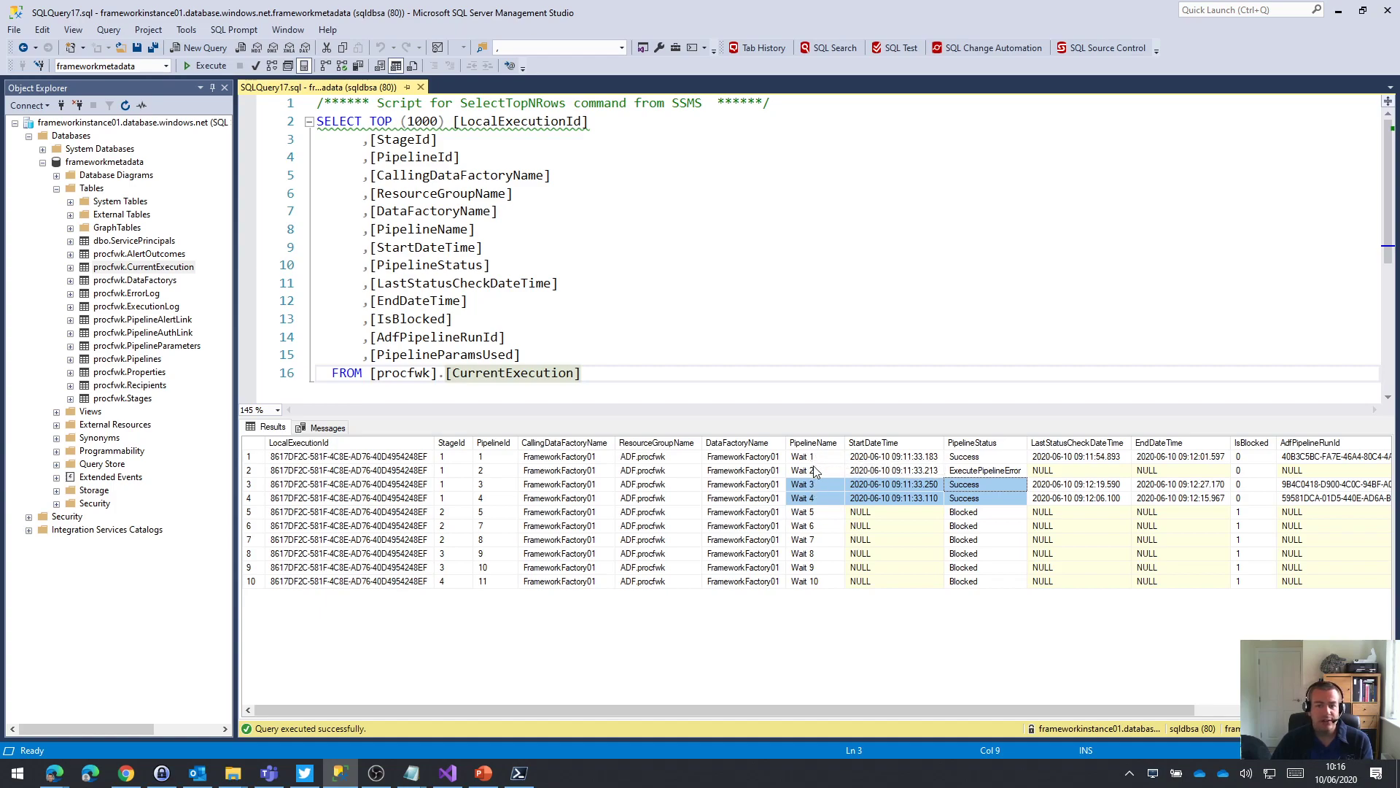
left_click(992, 484)
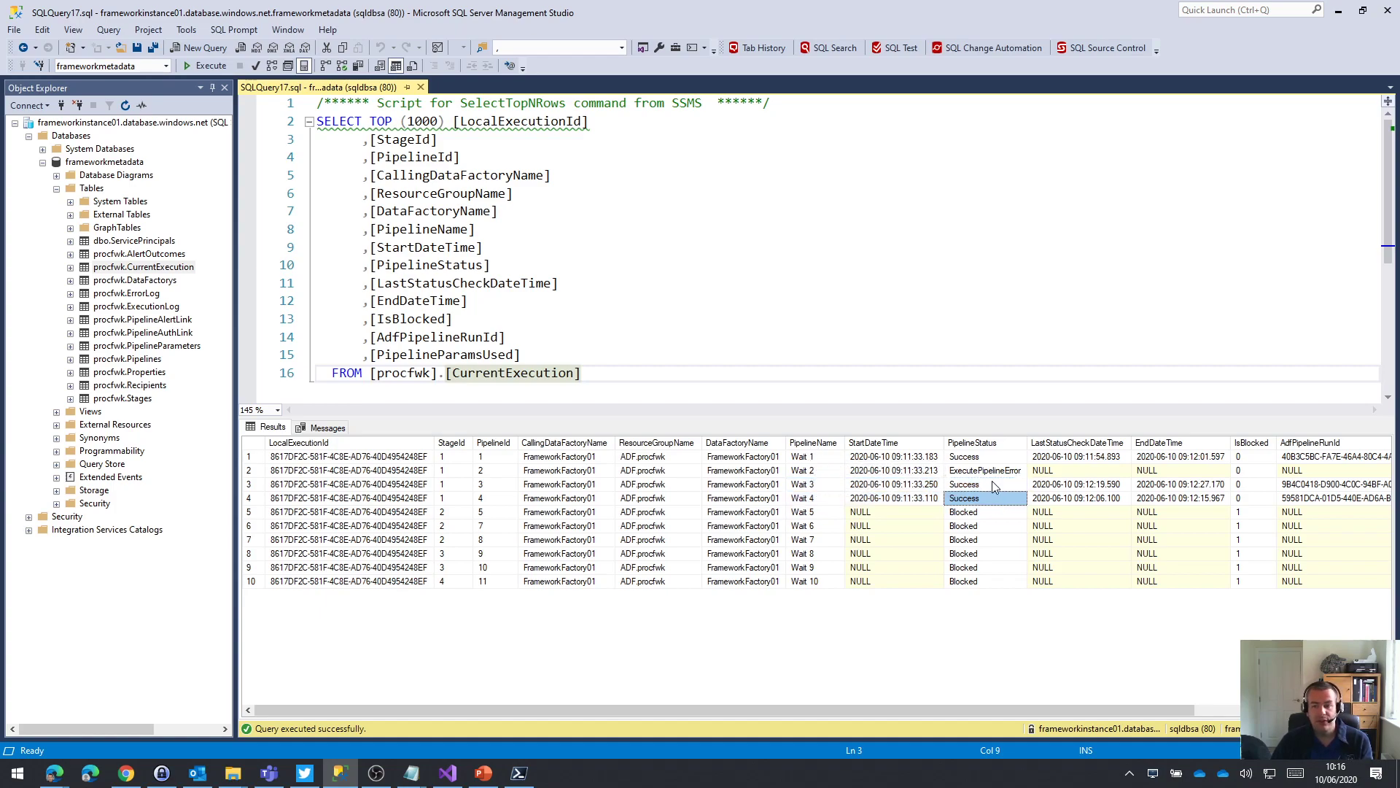
left_click_drag(802, 471, 999, 471)
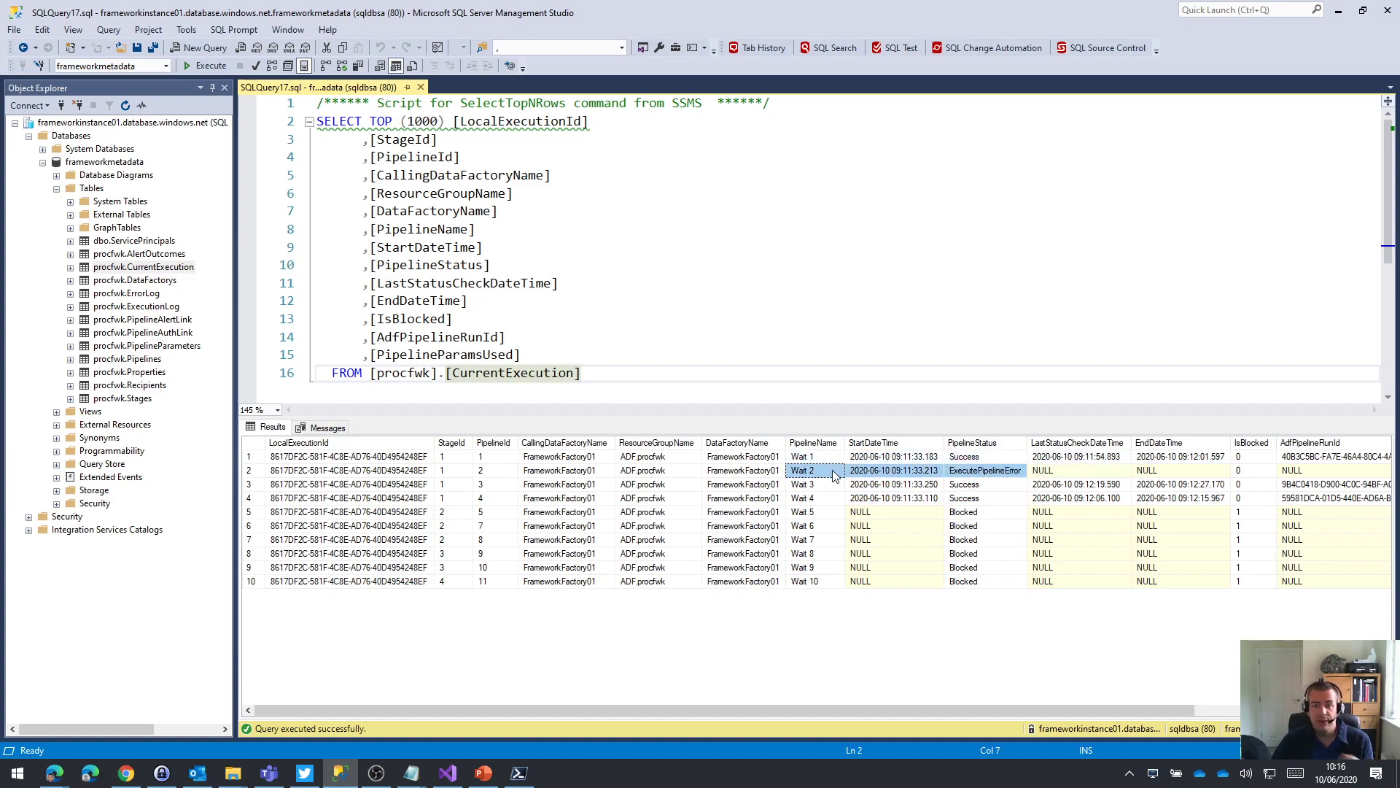
left_click(1005, 471)
left_click(824, 373)
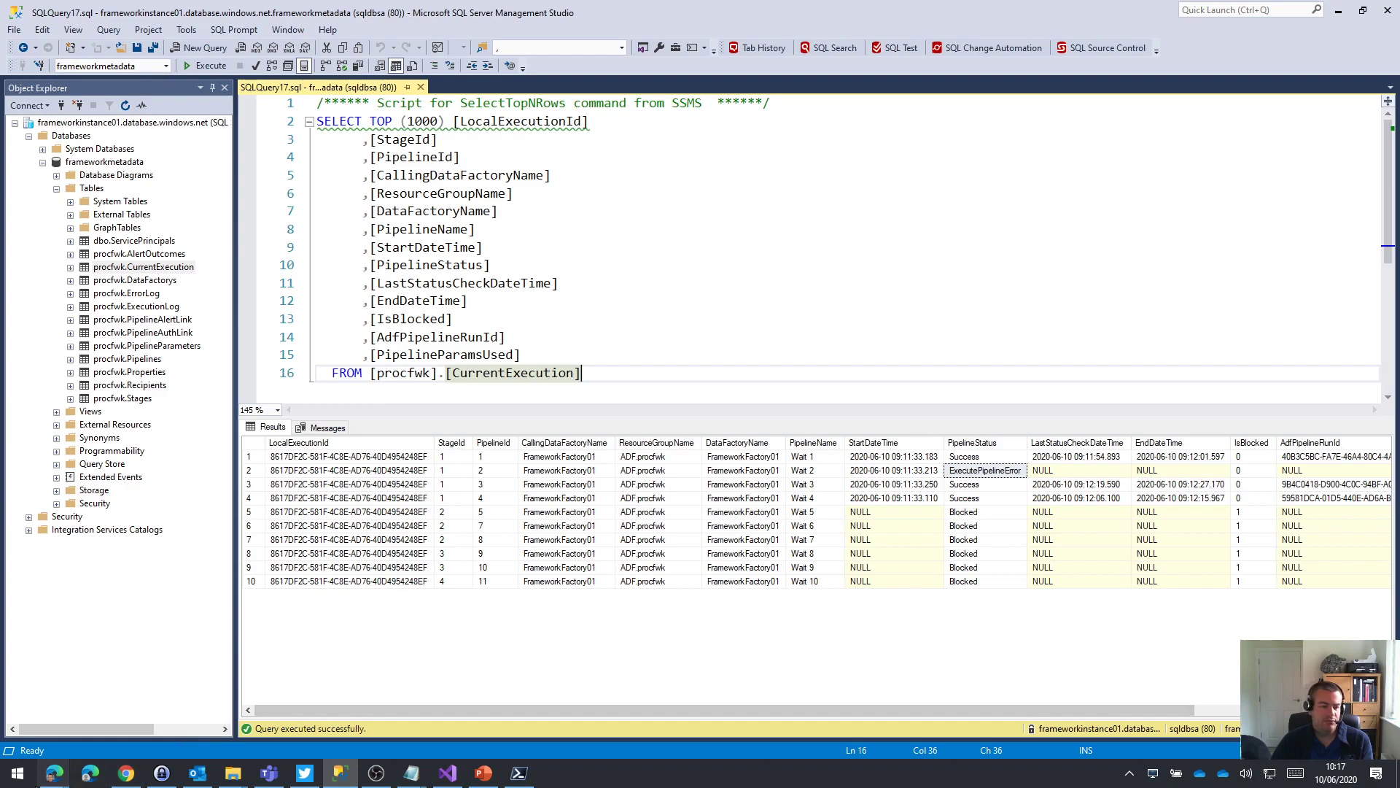
- Switch to the Azure portal dashboard in the browser and open the frameworkfunctions01 App Service in the classic experience
mouse_move(66, 777)
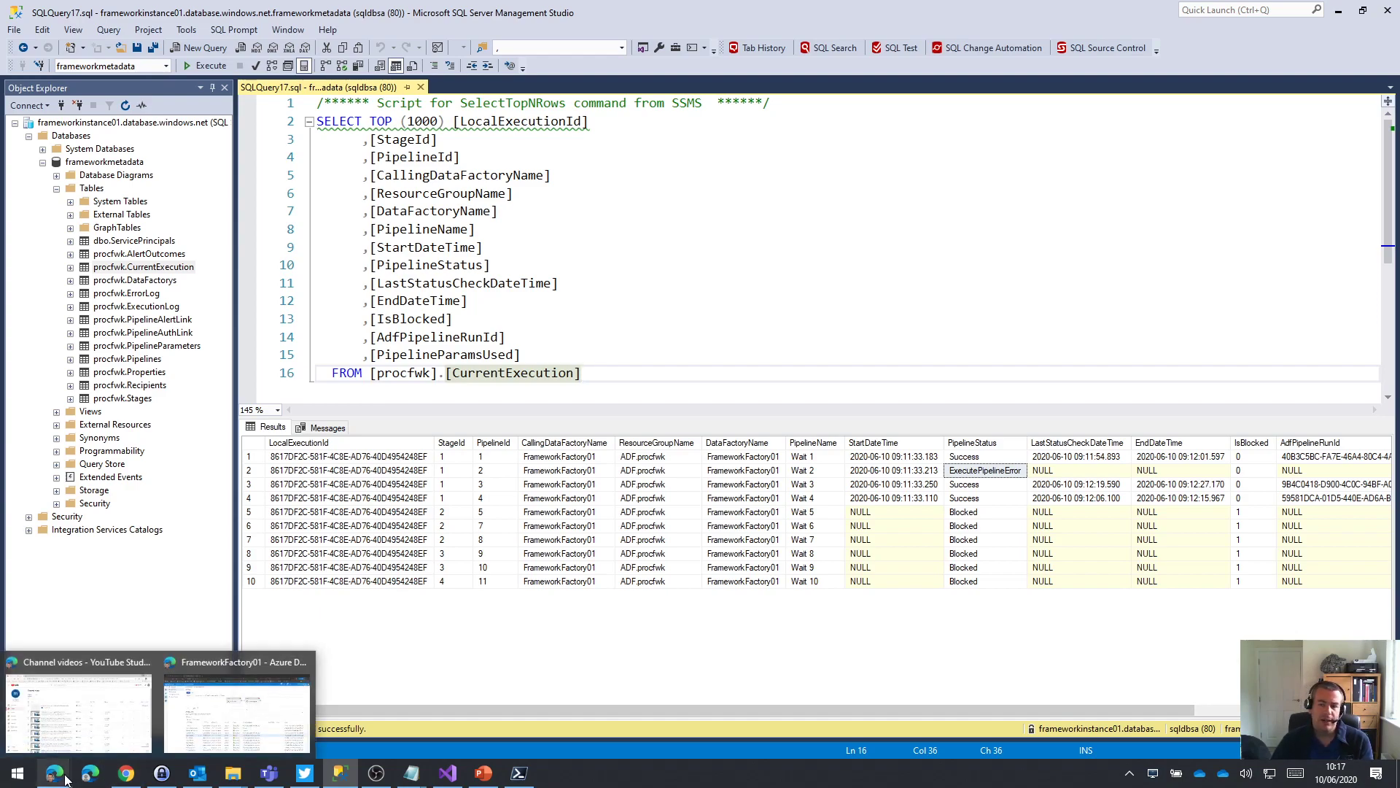
left_click(186, 728)
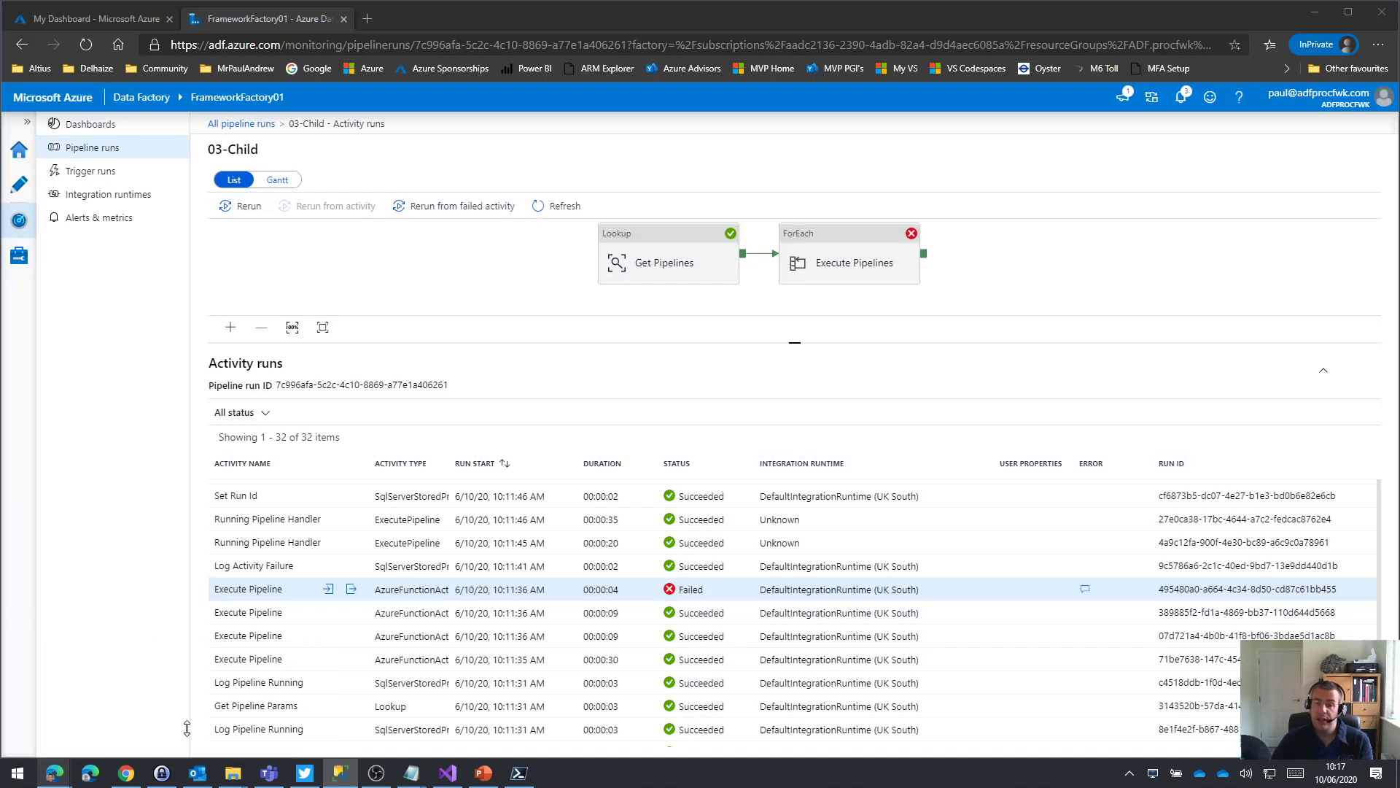
left_click(102, 12)
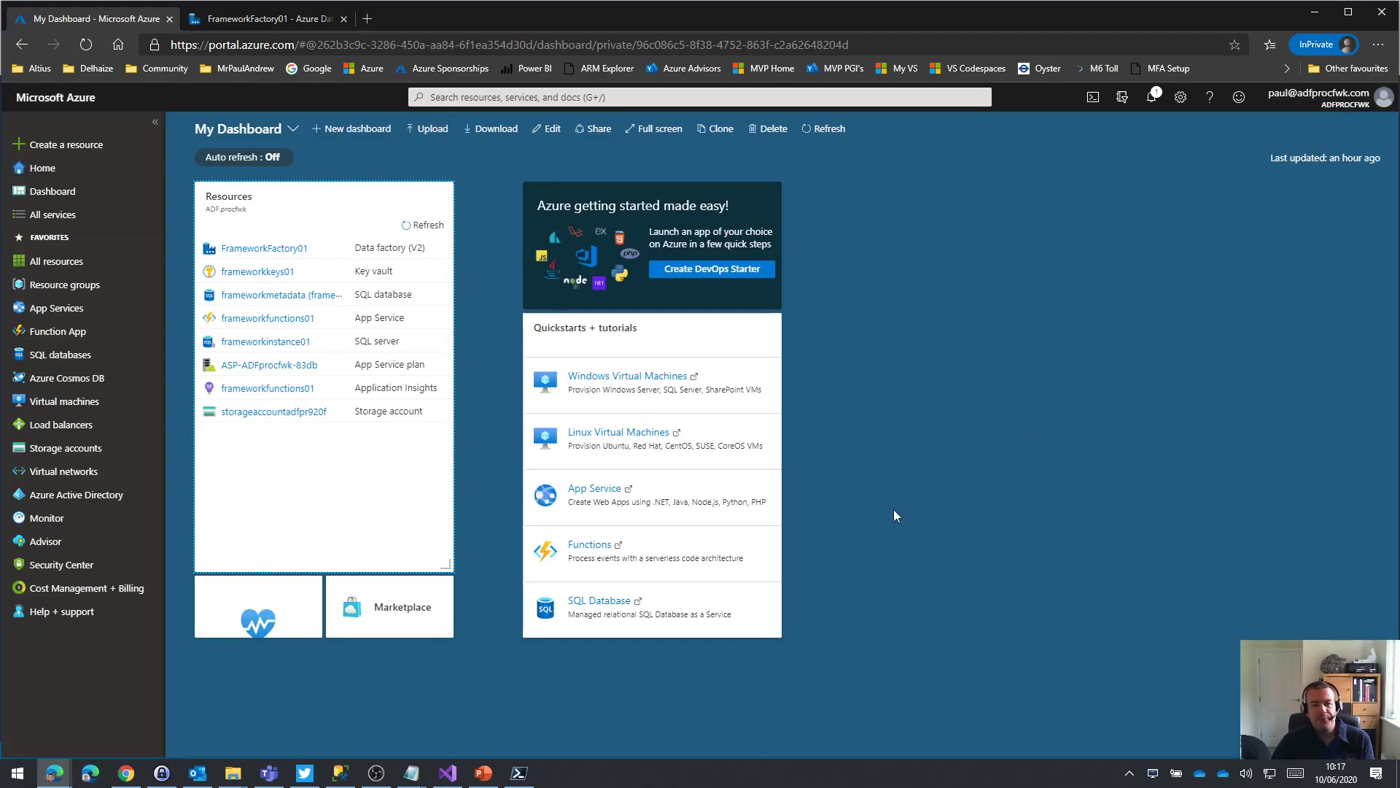
left_click(256, 321)
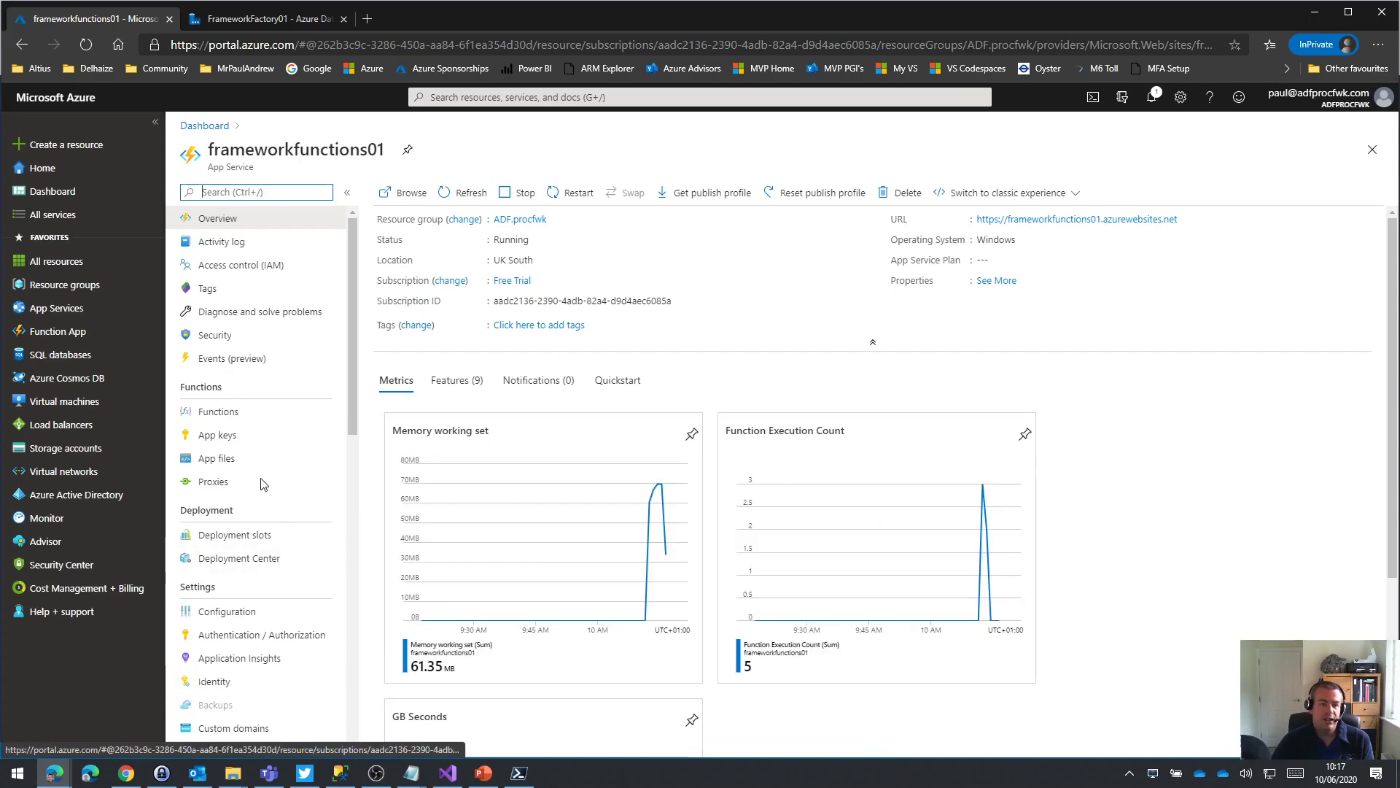
left_click(1232, 289)
left_click(994, 193)
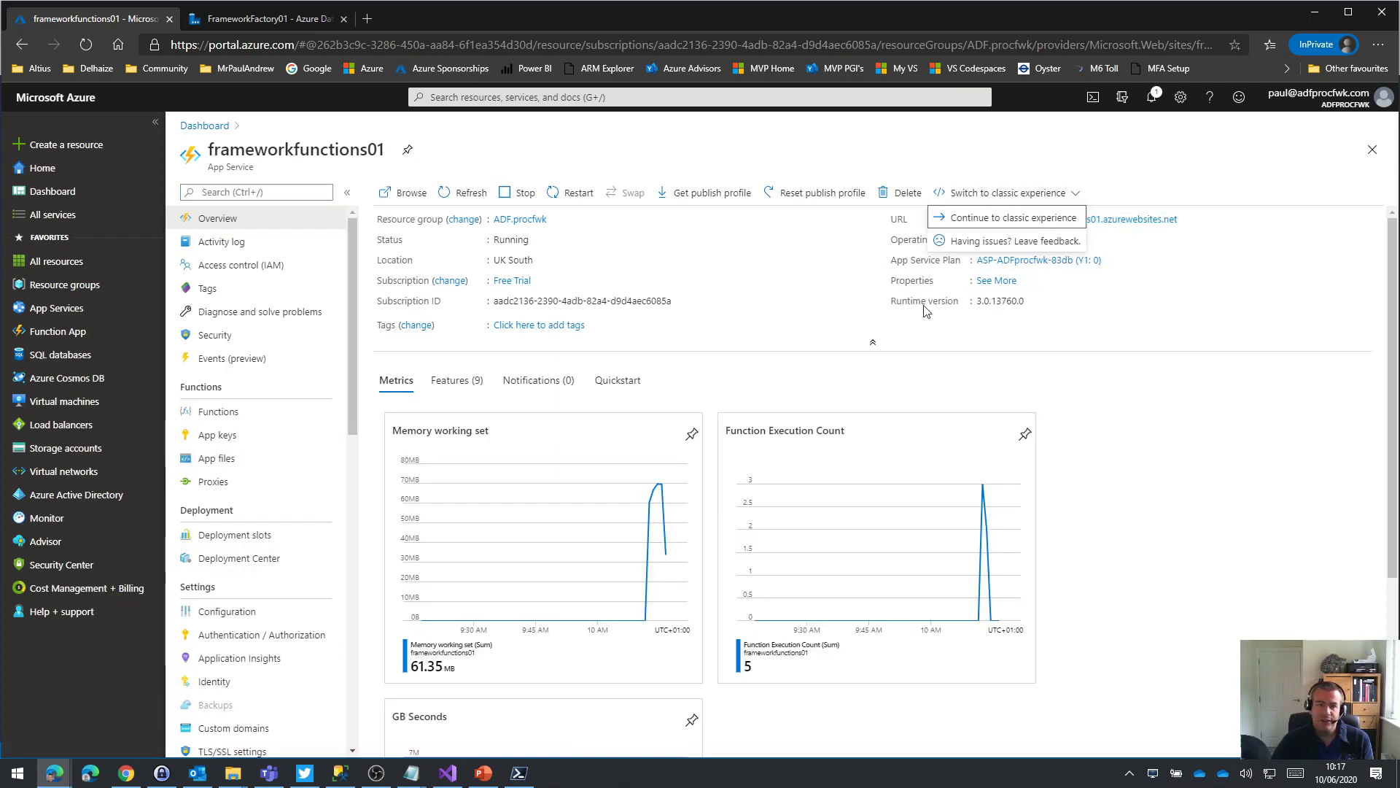
left_click(987, 220)
- Open the ExecutePipeline function's invocation monitor, check its success count for the last 30 days and refresh the log
left_click(207, 301)
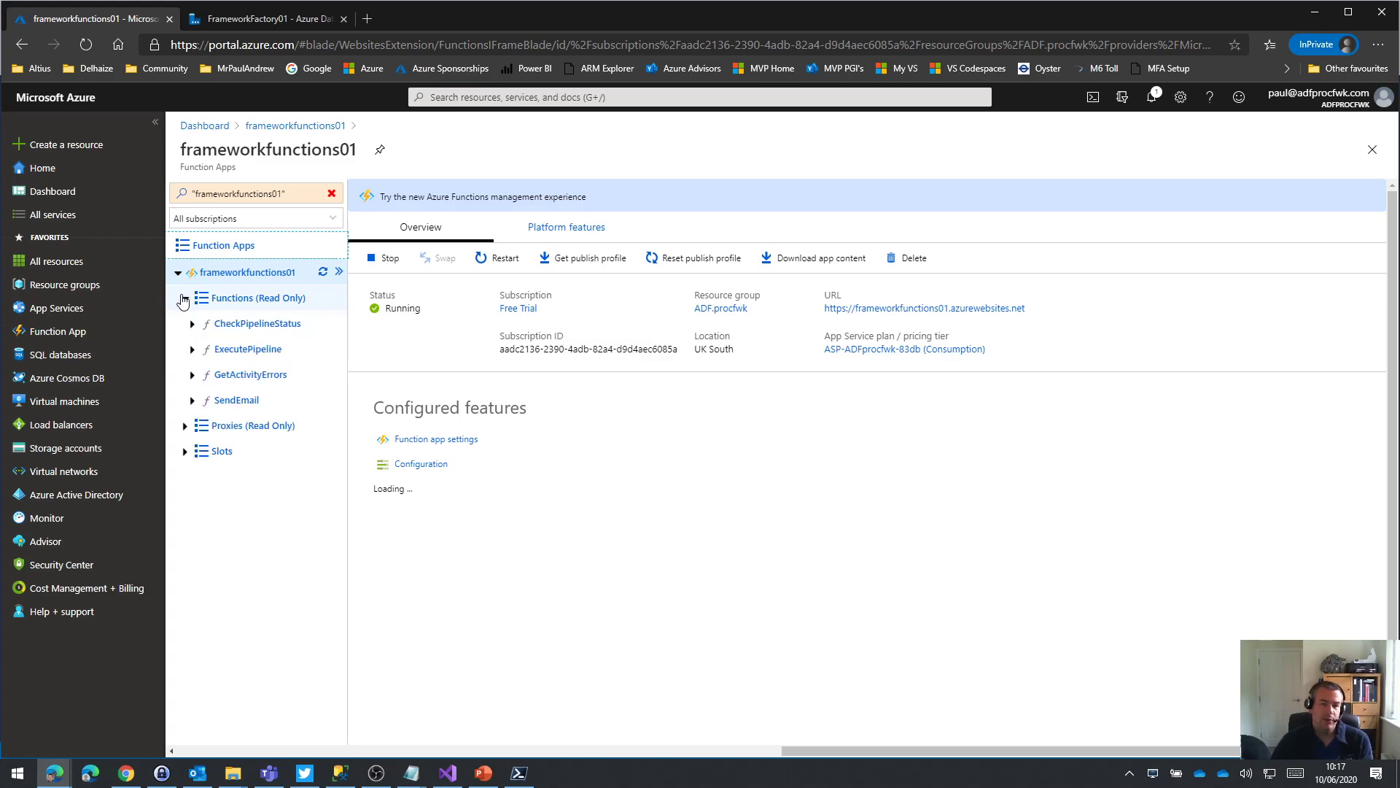
left_click(212, 349)
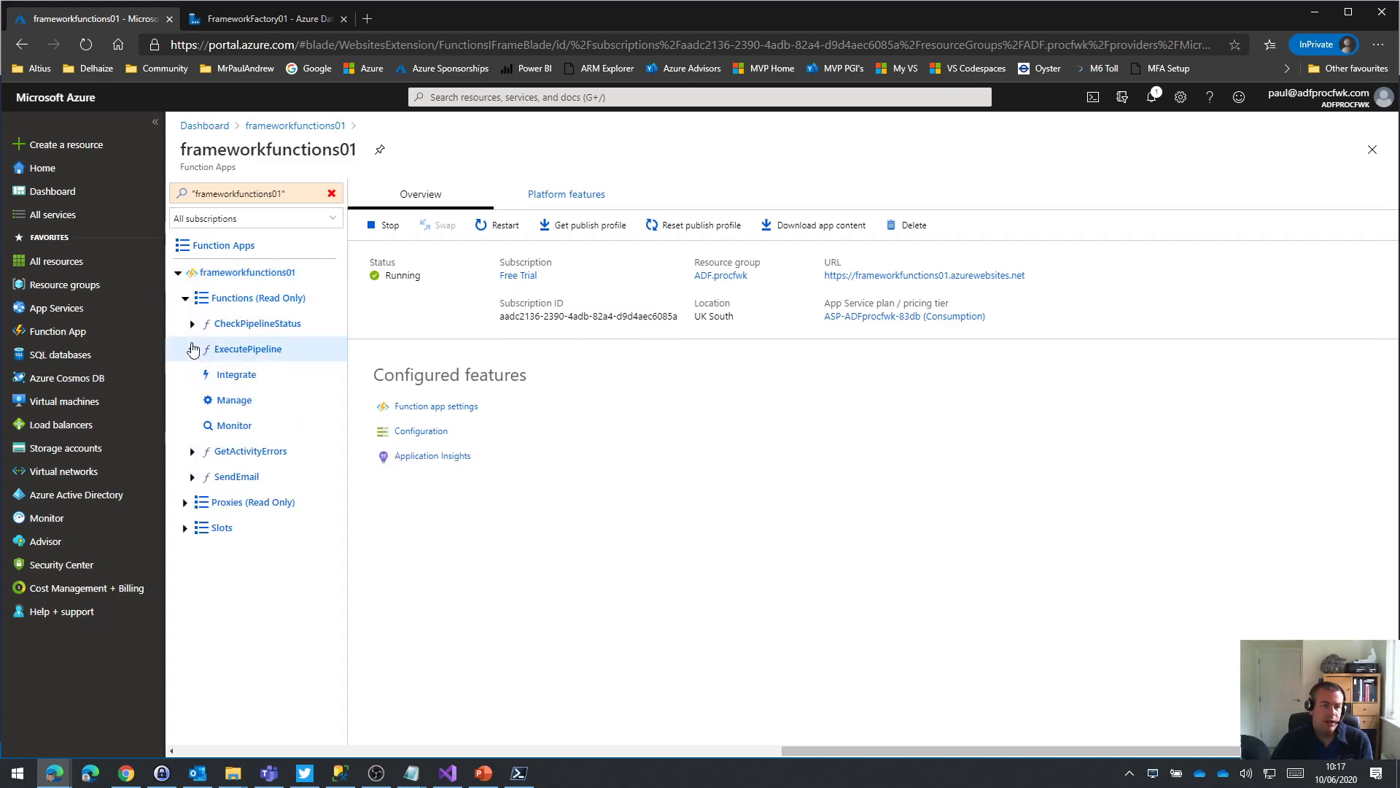
left_click(236, 426)
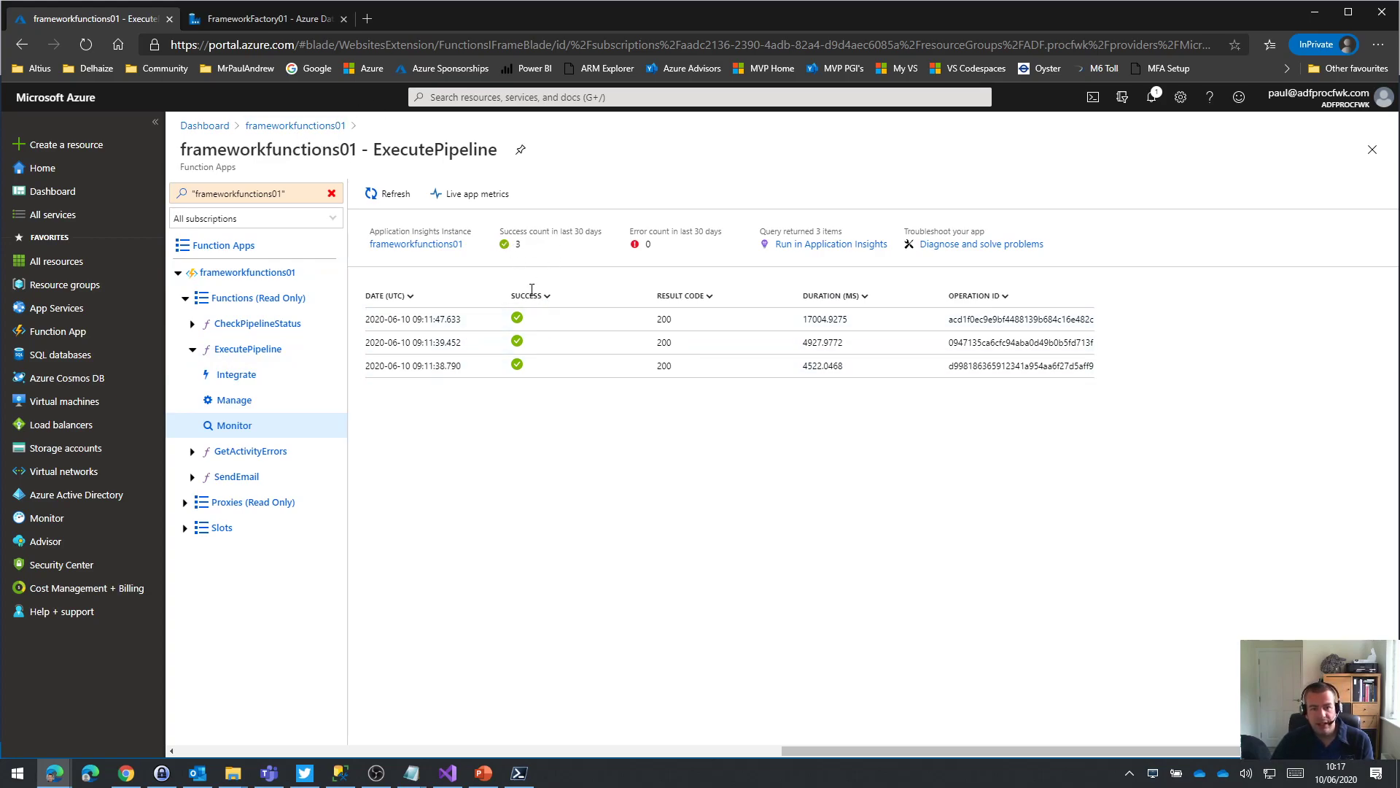
double_click(517, 245)
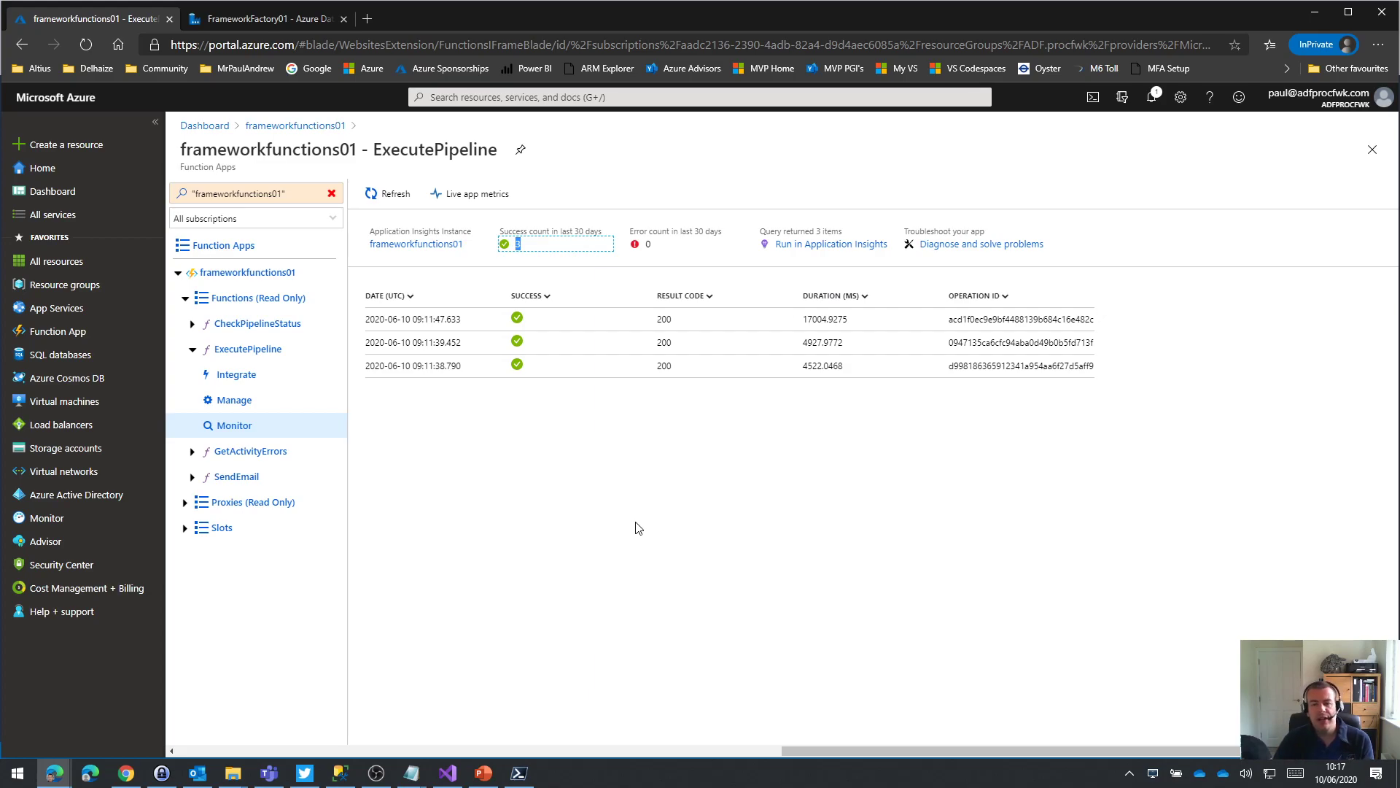
left_click(384, 196)
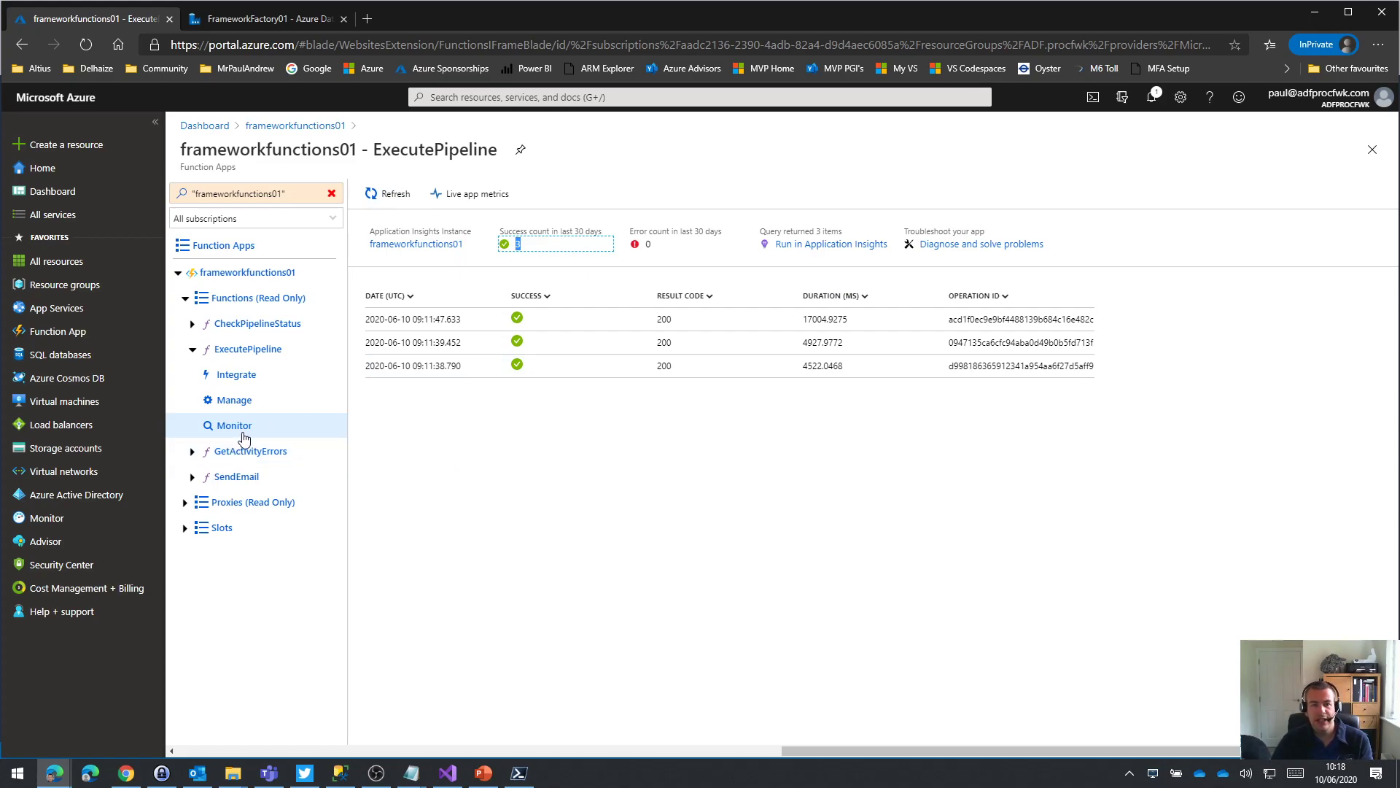
- Leave the function app, return to the Data Factory list of all pipeline runs and rerun the failed 02-Parent pipeline
left_click(286, 126)
left_click(200, 129)
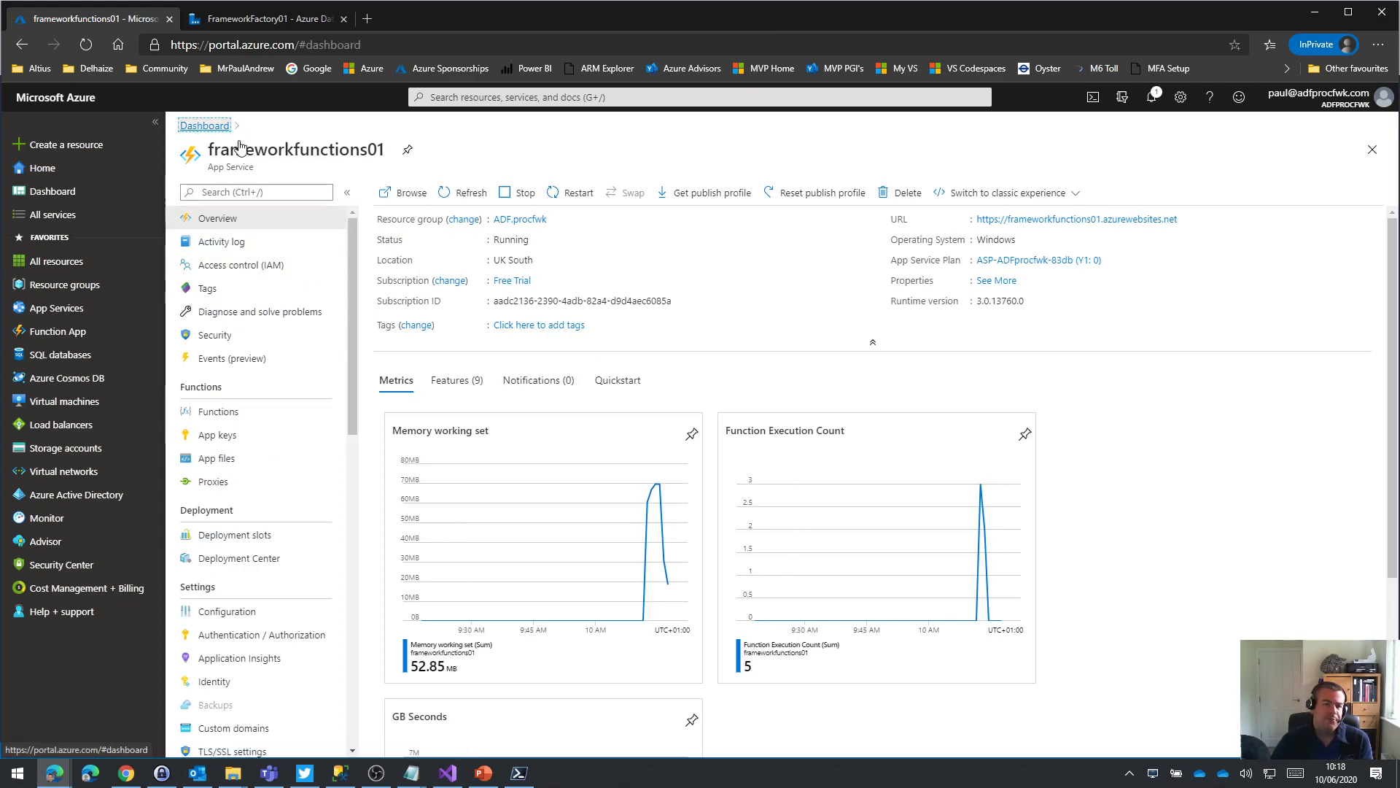
left_click(262, 18)
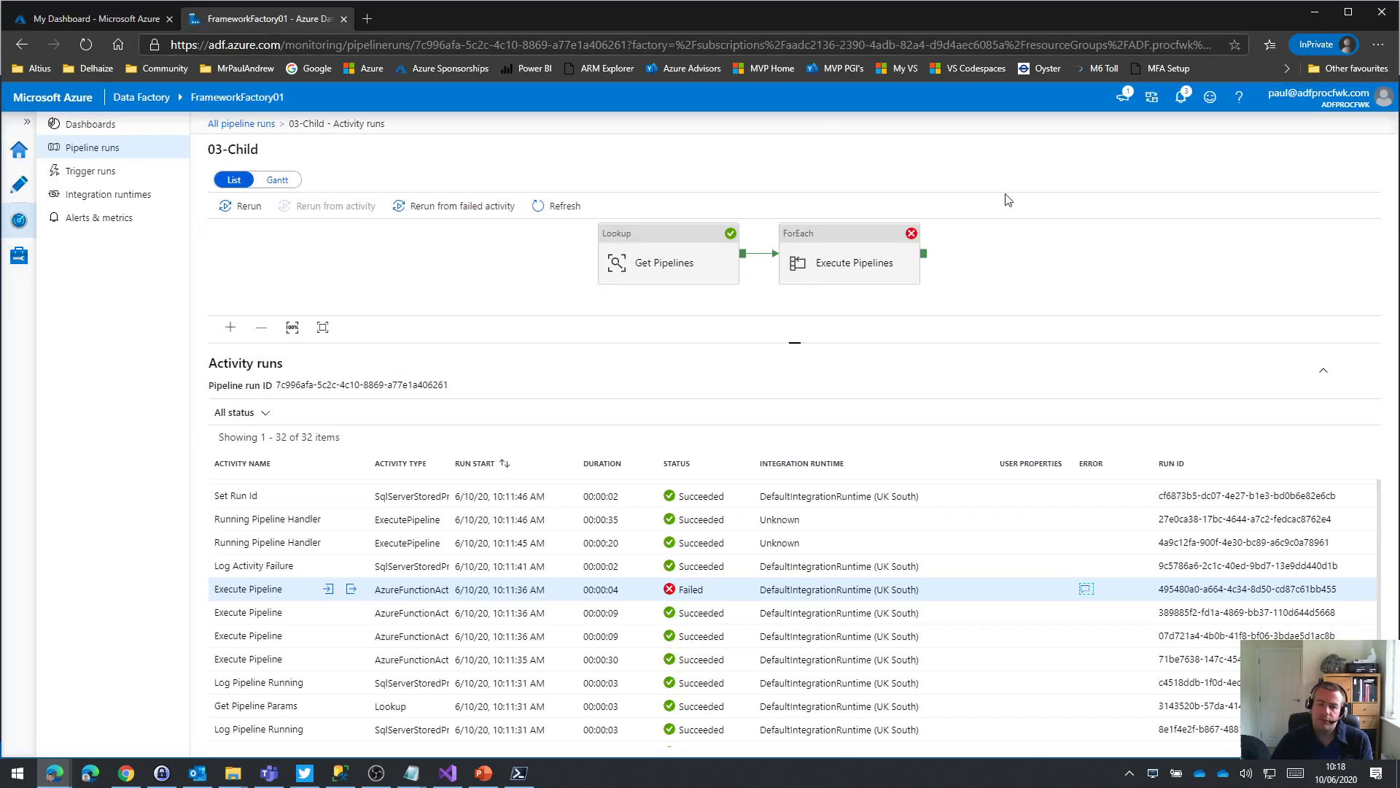
left_click(241, 124)
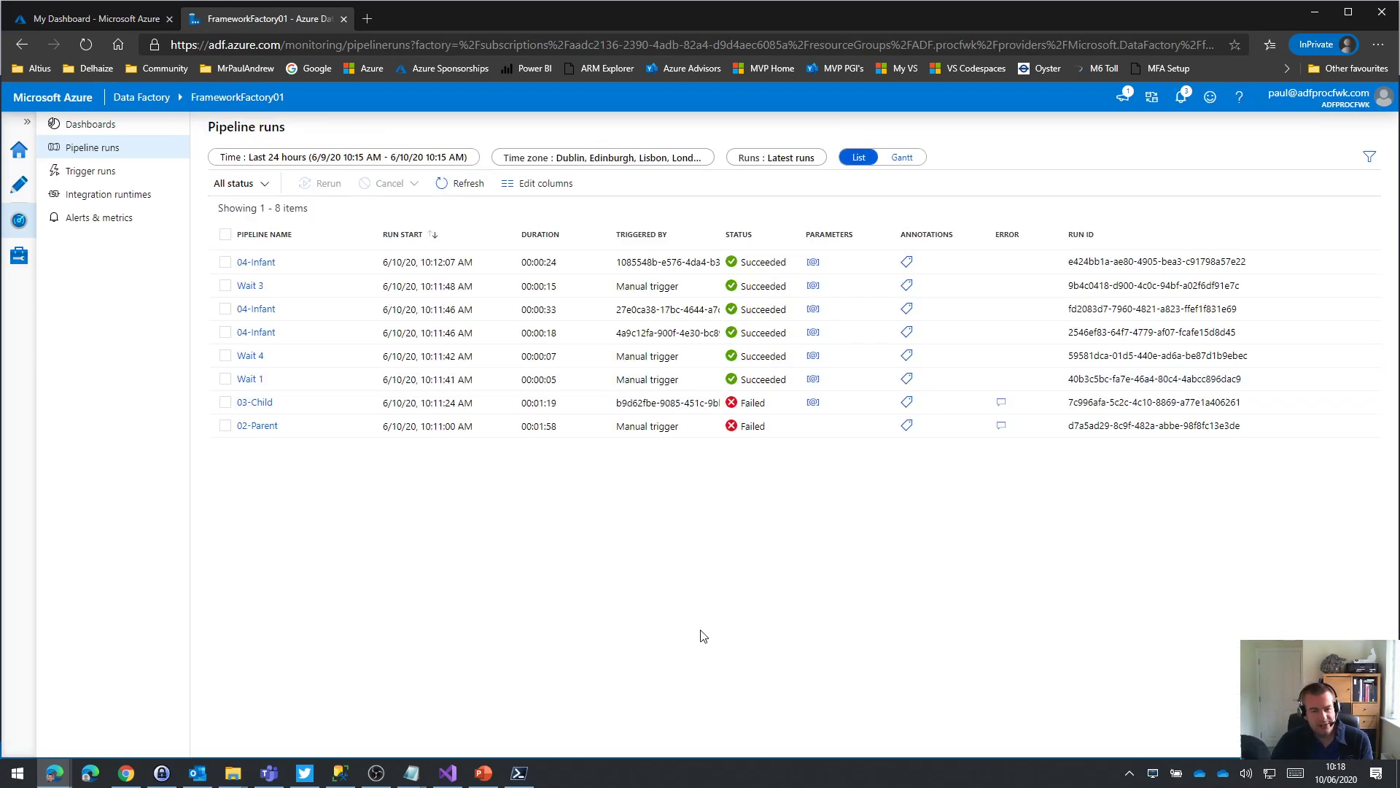
mouse_move(363, 436)
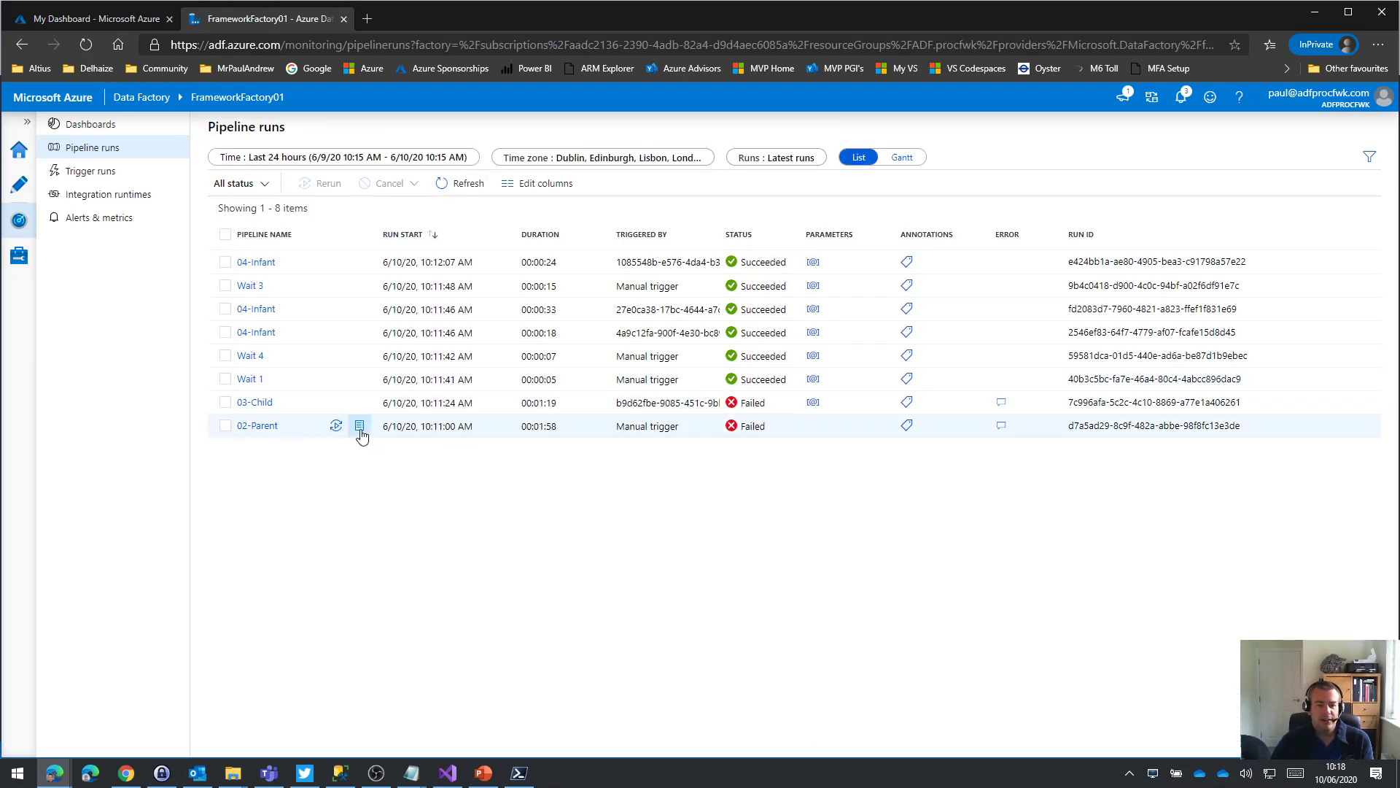
left_click(336, 430)
left_click(622, 457)
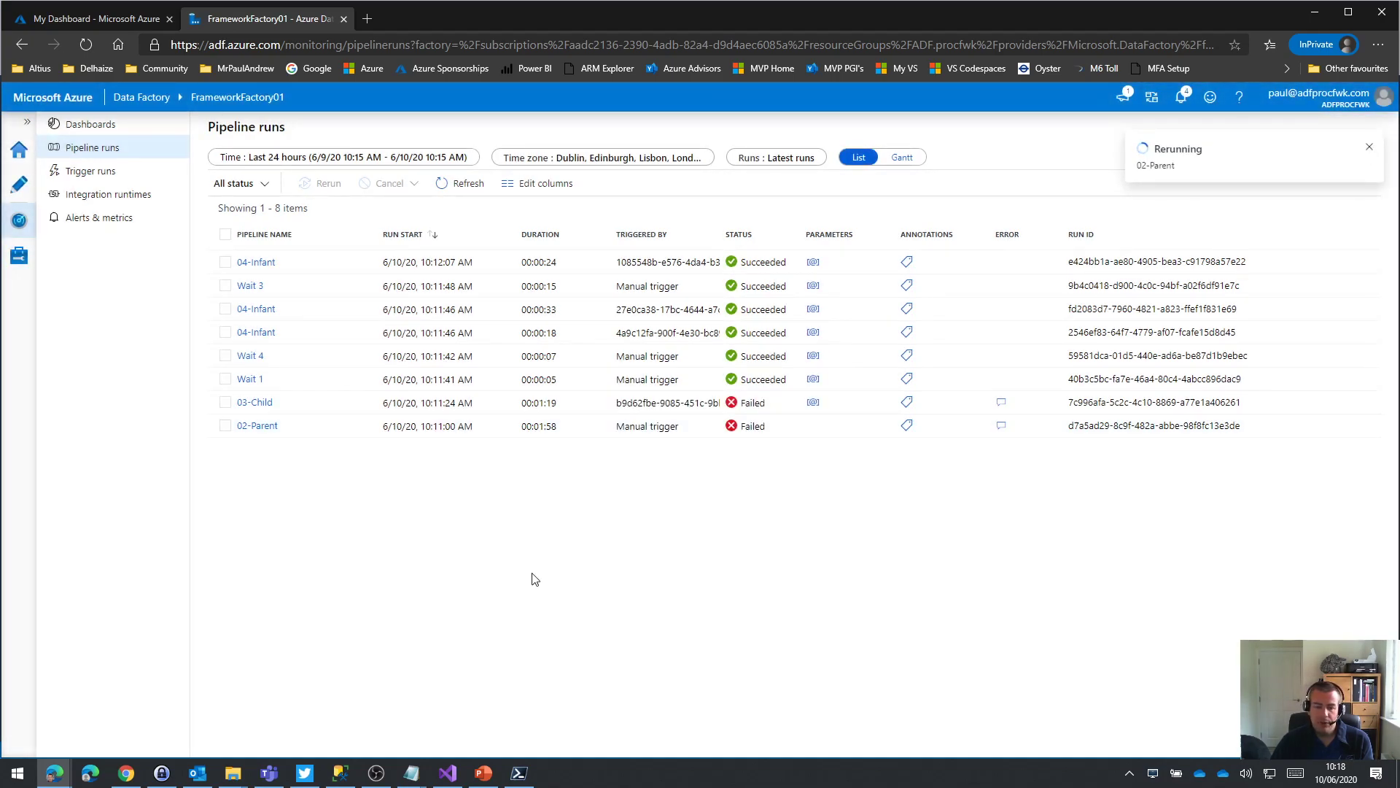
- Switch to SQL Server Management Studio, requery CurrentExecution, check the Wait 2 row, and narrow Object Explorer before running the query again
left_click(340, 773)
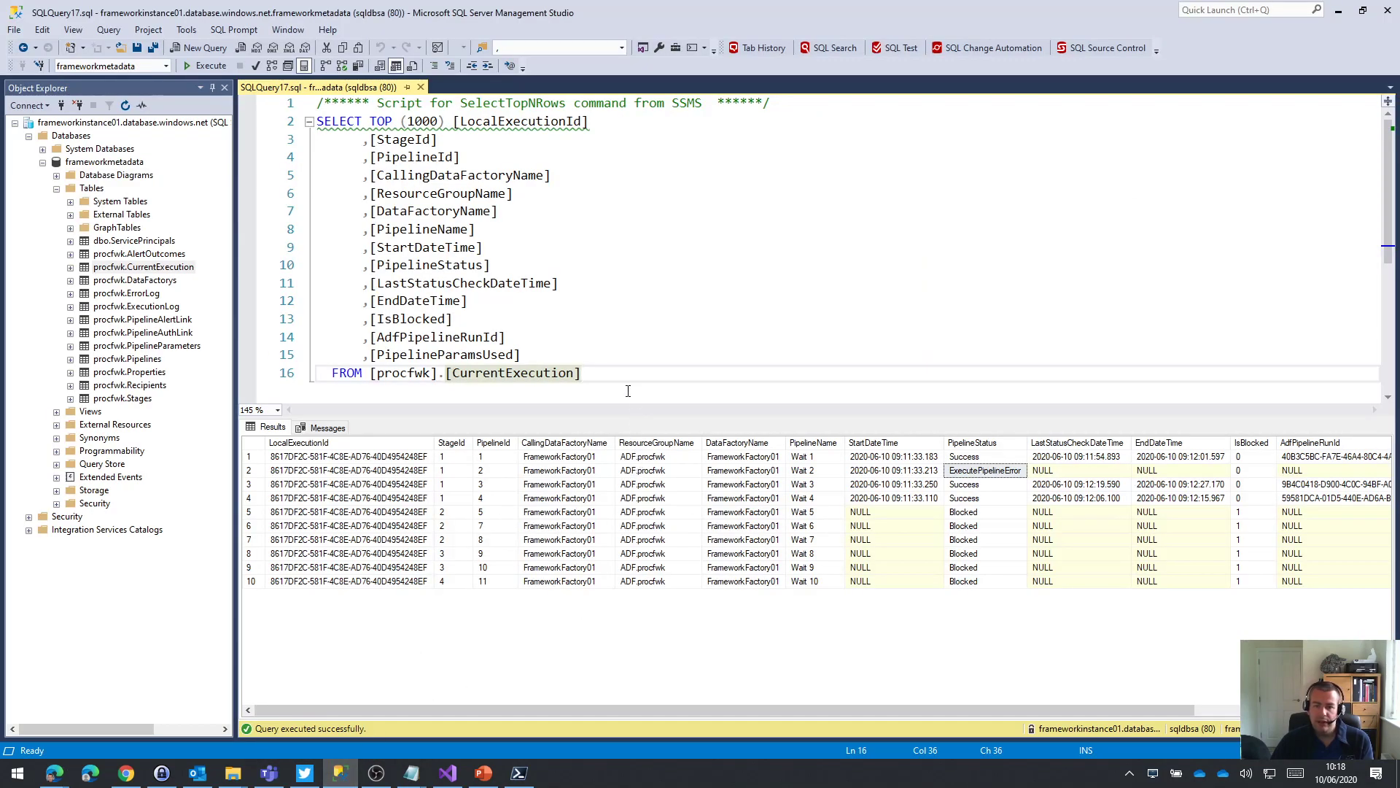
key("F5")
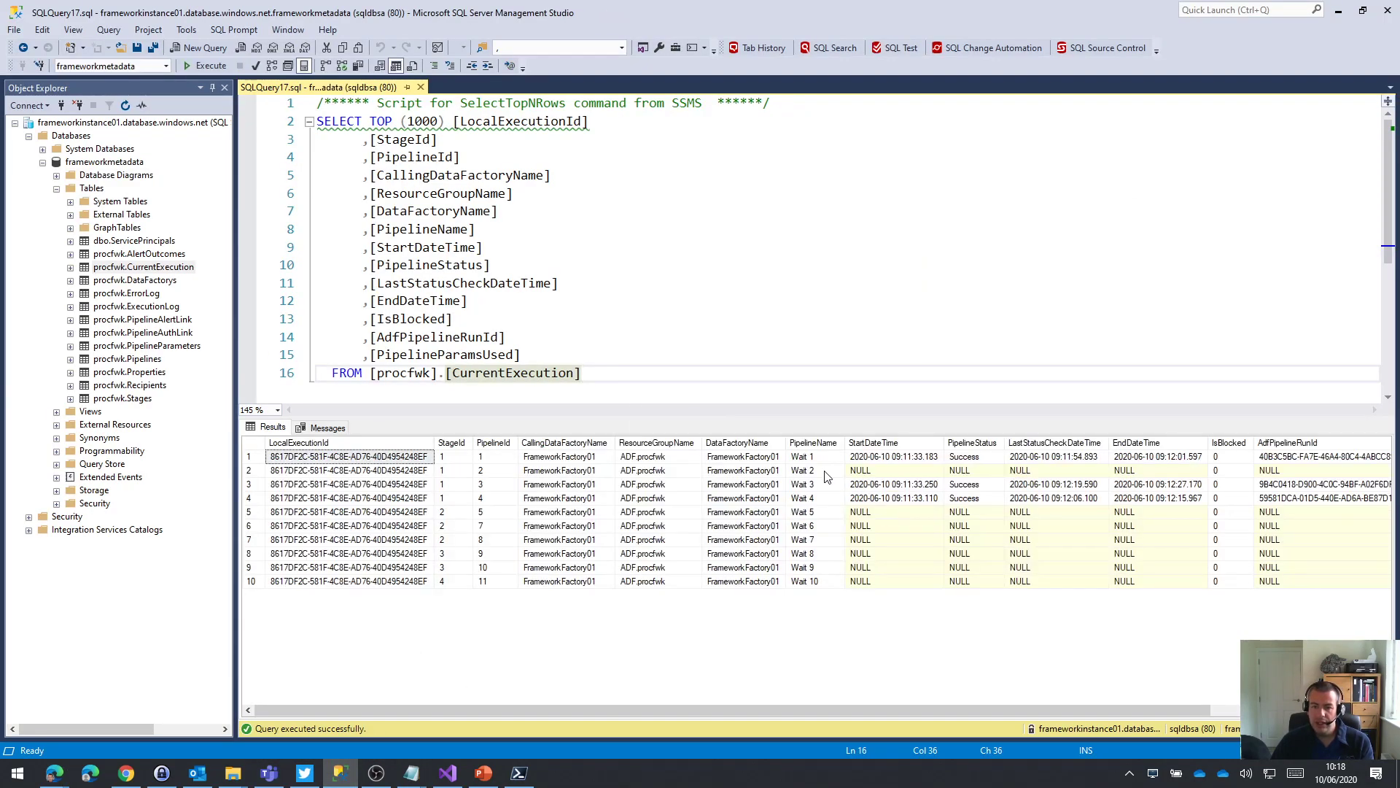
left_click_drag(695, 472, 1321, 474)
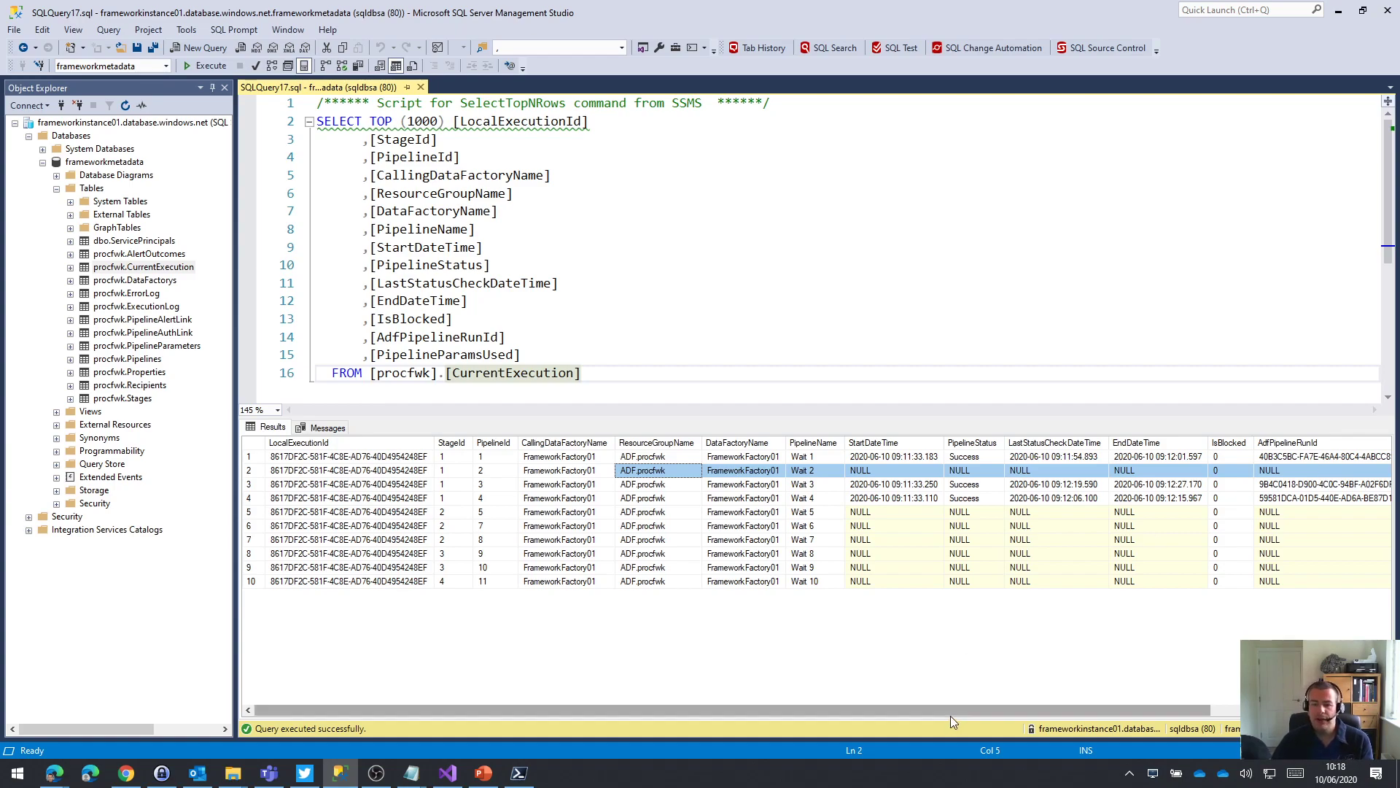
left_click_drag(231, 248, 209, 248)
left_click(583, 370)
key("F5")
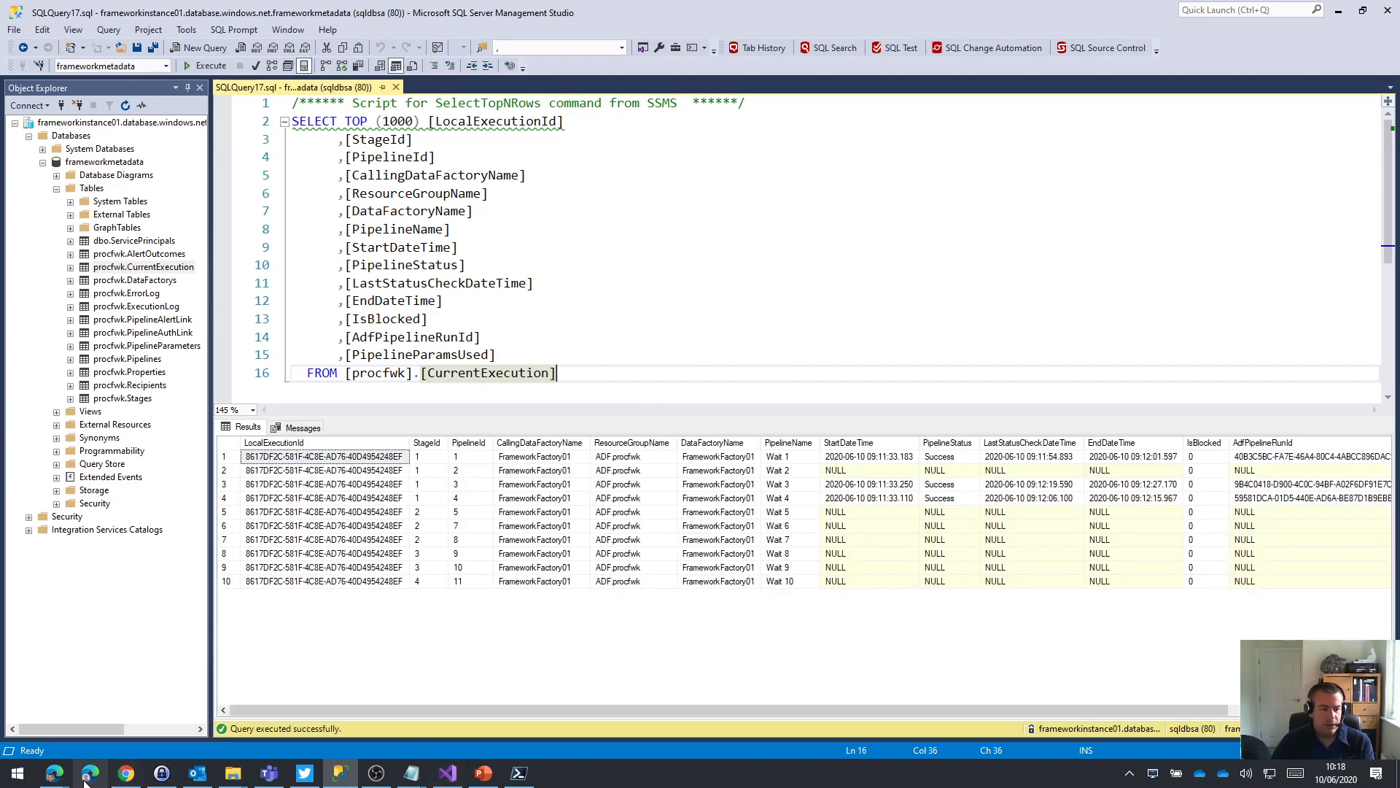
- Return to the Data Factory pipeline runs and refresh the list to follow the new 02-Parent and 03-Child runs
mouse_move(90, 772)
left_click(237, 711)
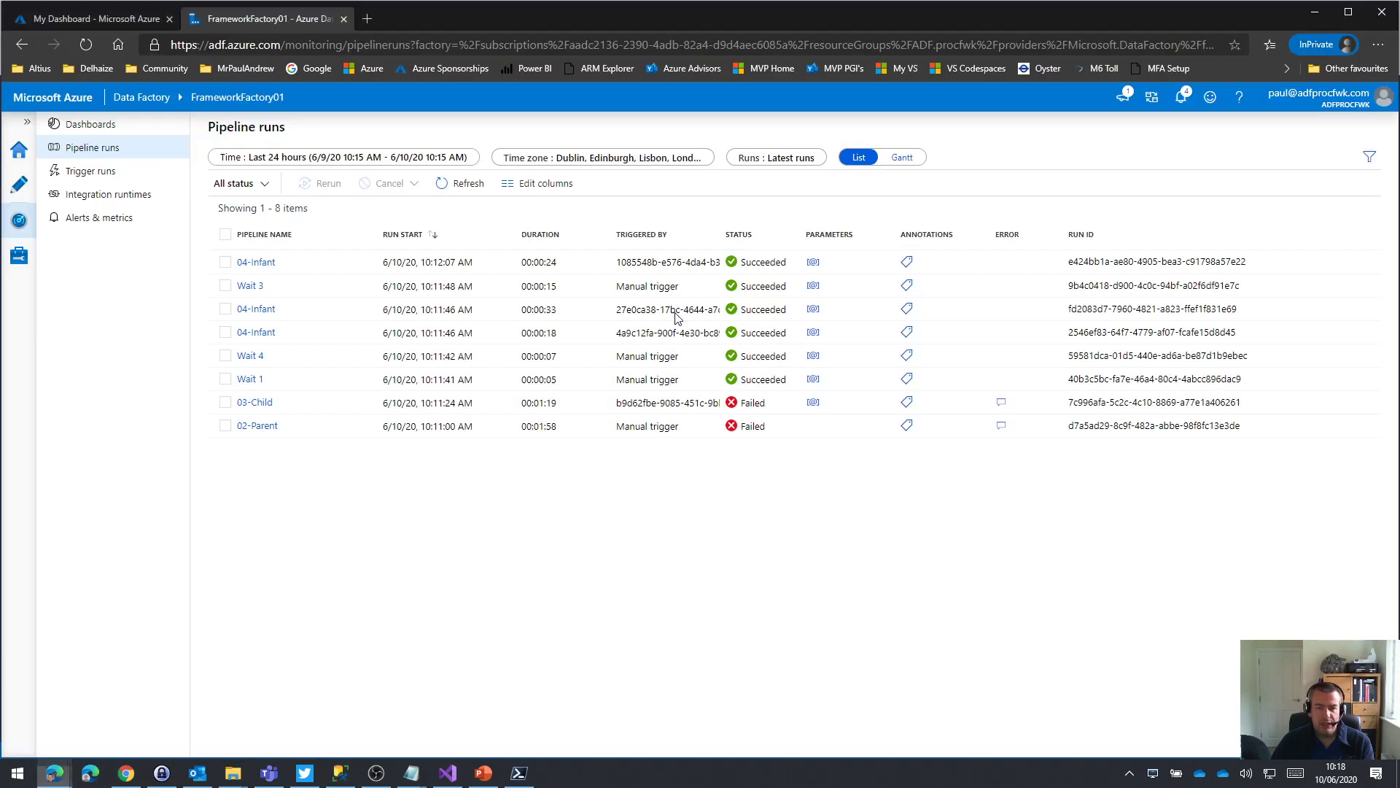
left_click(461, 186)
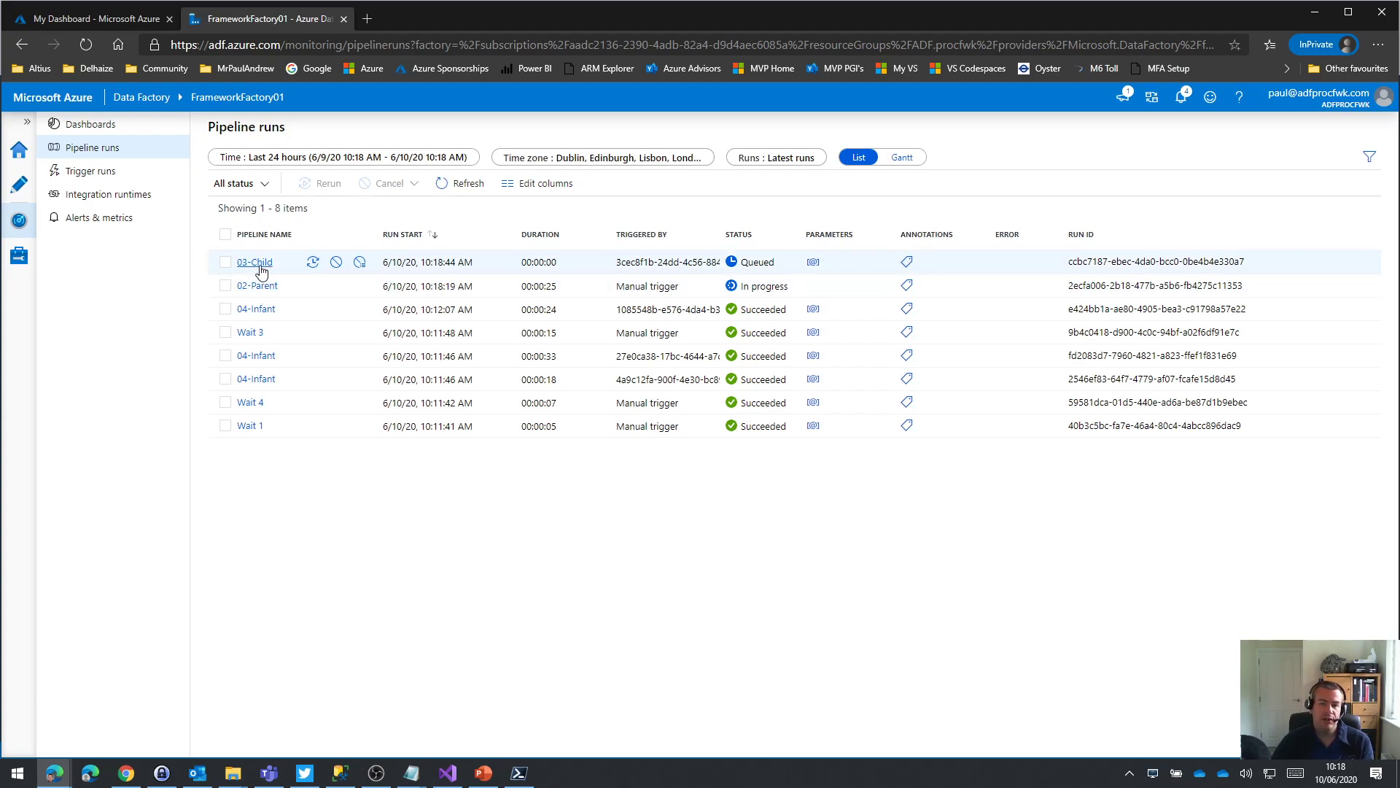
left_click(459, 183)
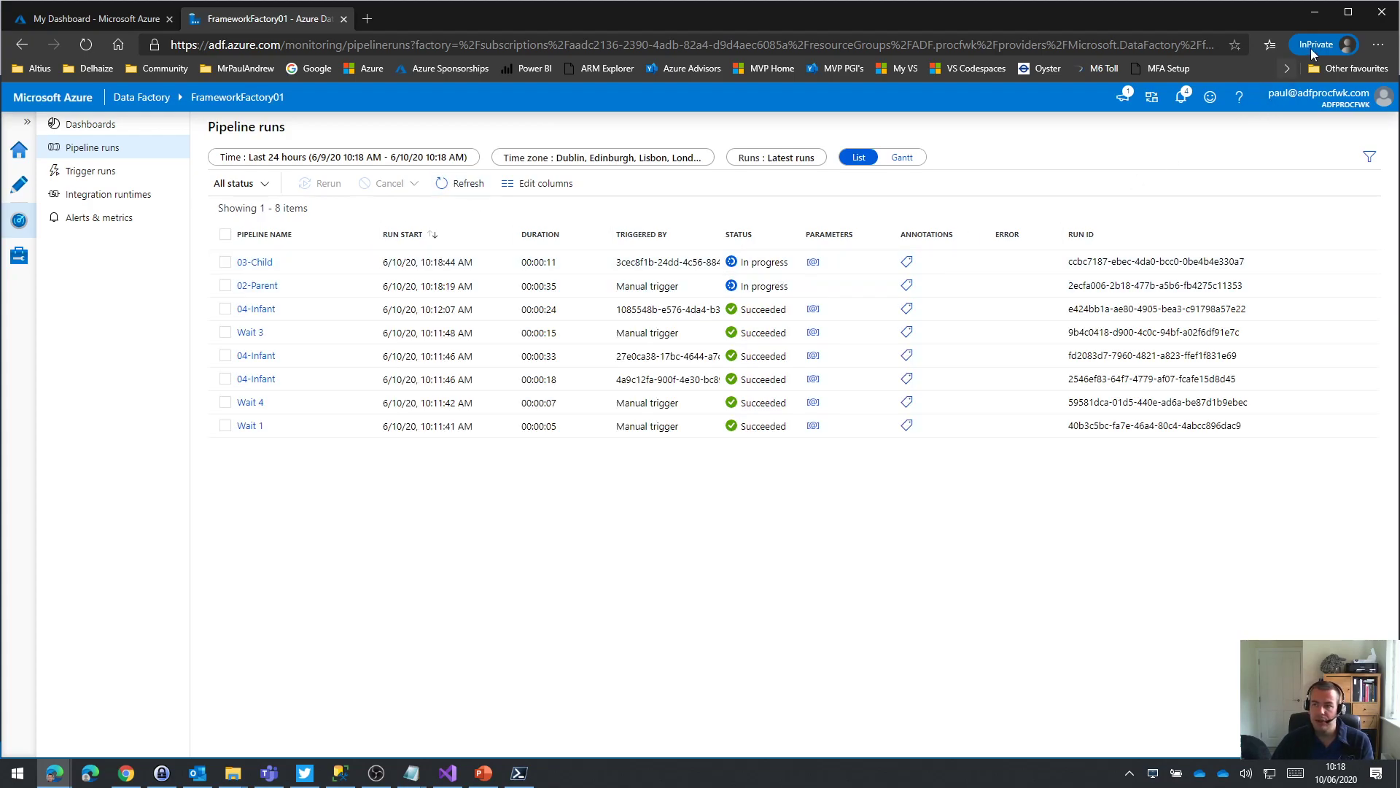
- Go back to SQL Server Management Studio, rerun the CurrentExecution query and highlight the Wait 2 pipeline's name, start time and status
left_click(1315, 12)
key("F5")
key("F5")
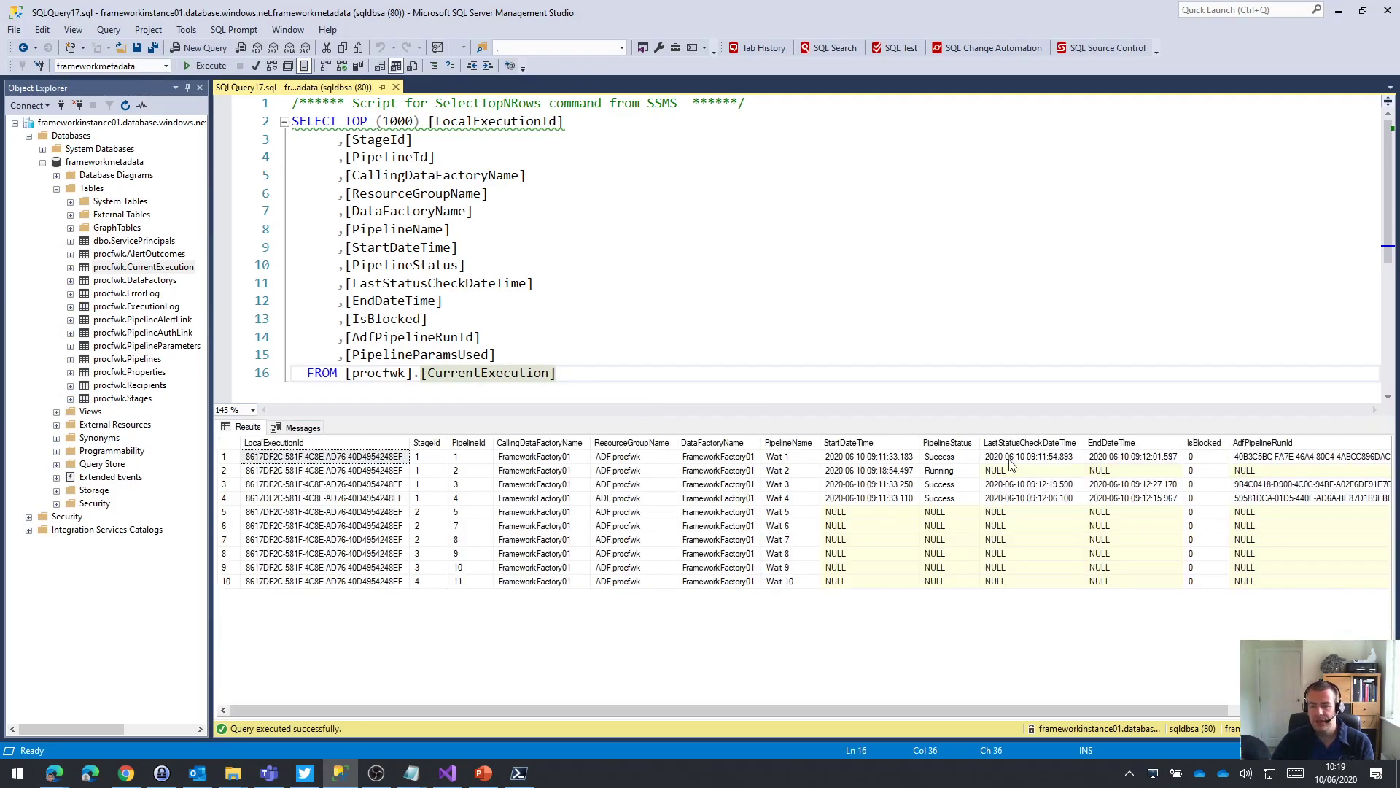
left_click_drag(961, 475, 766, 476)
- Keep rerunning the CurrentExecution query to monitor Wait 2's PipelineStatus and AdfPipelineRunId during the restarted run
left_click(612, 374)
key("F5")
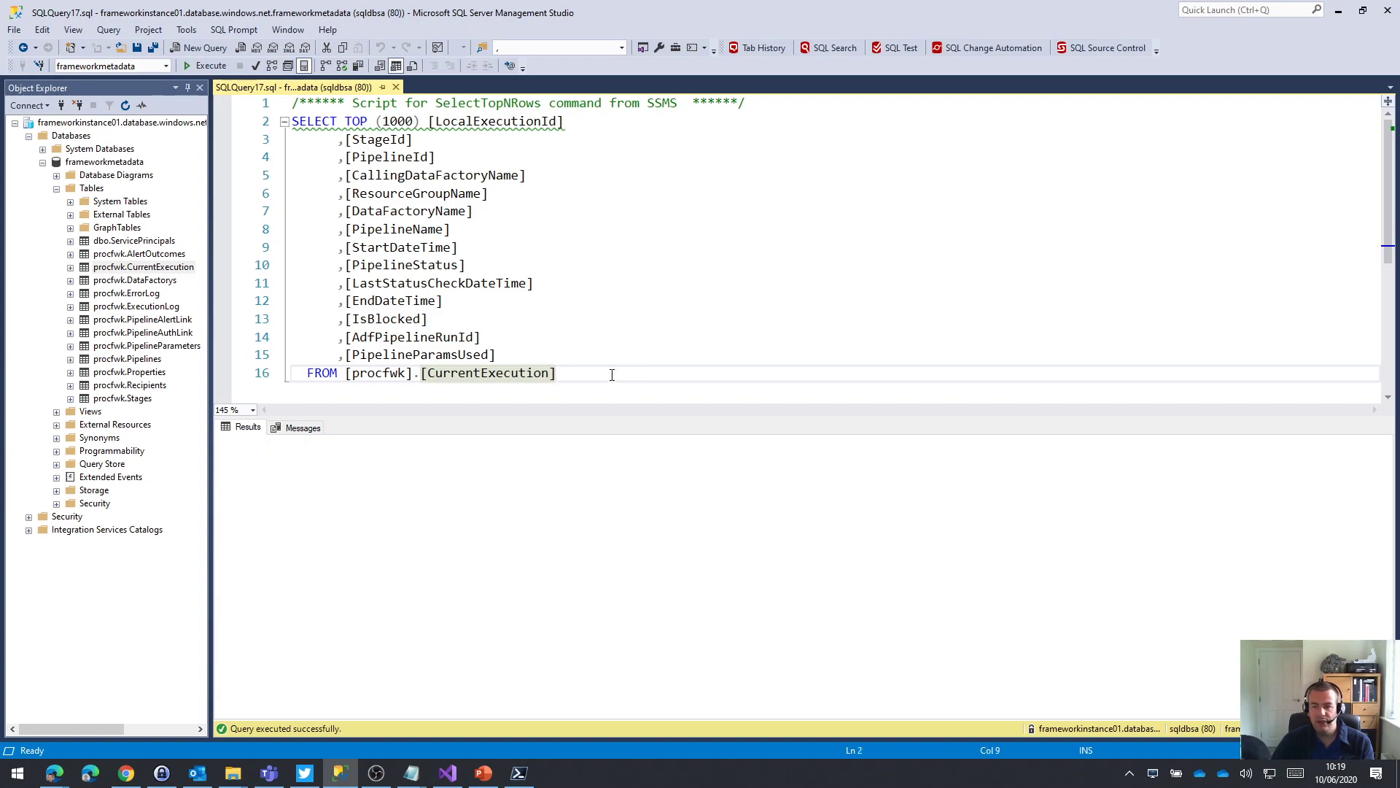
key("F5")
key("F5")
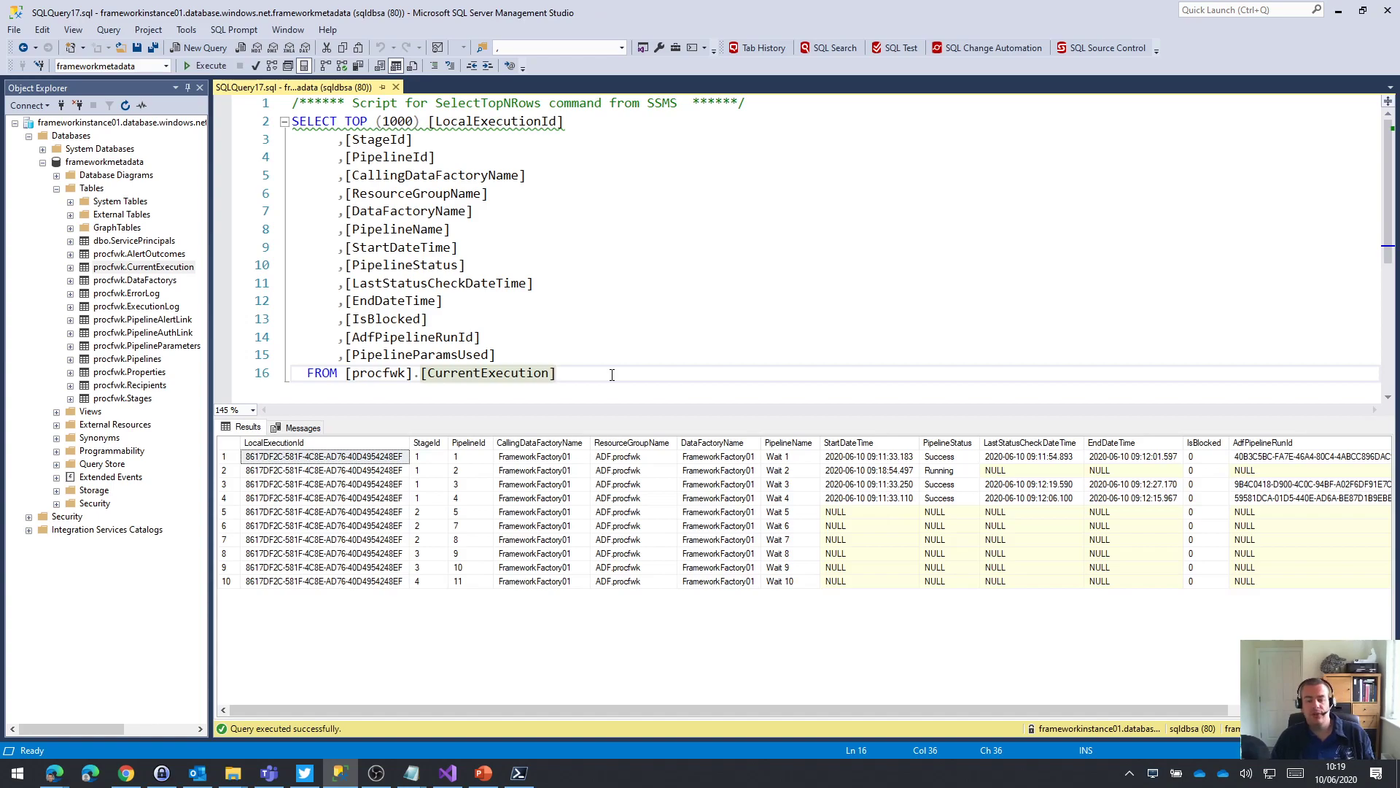
key("F5")
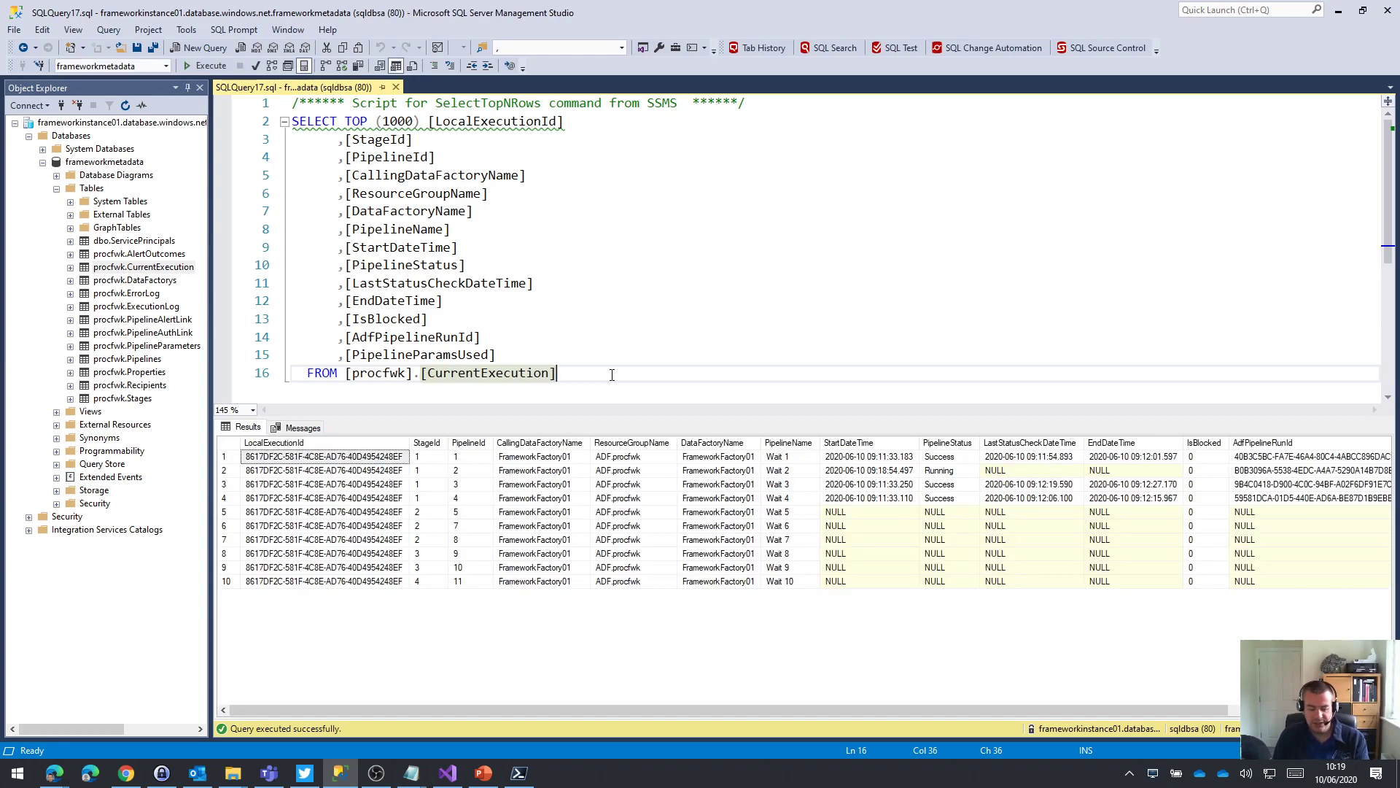
key("F5")
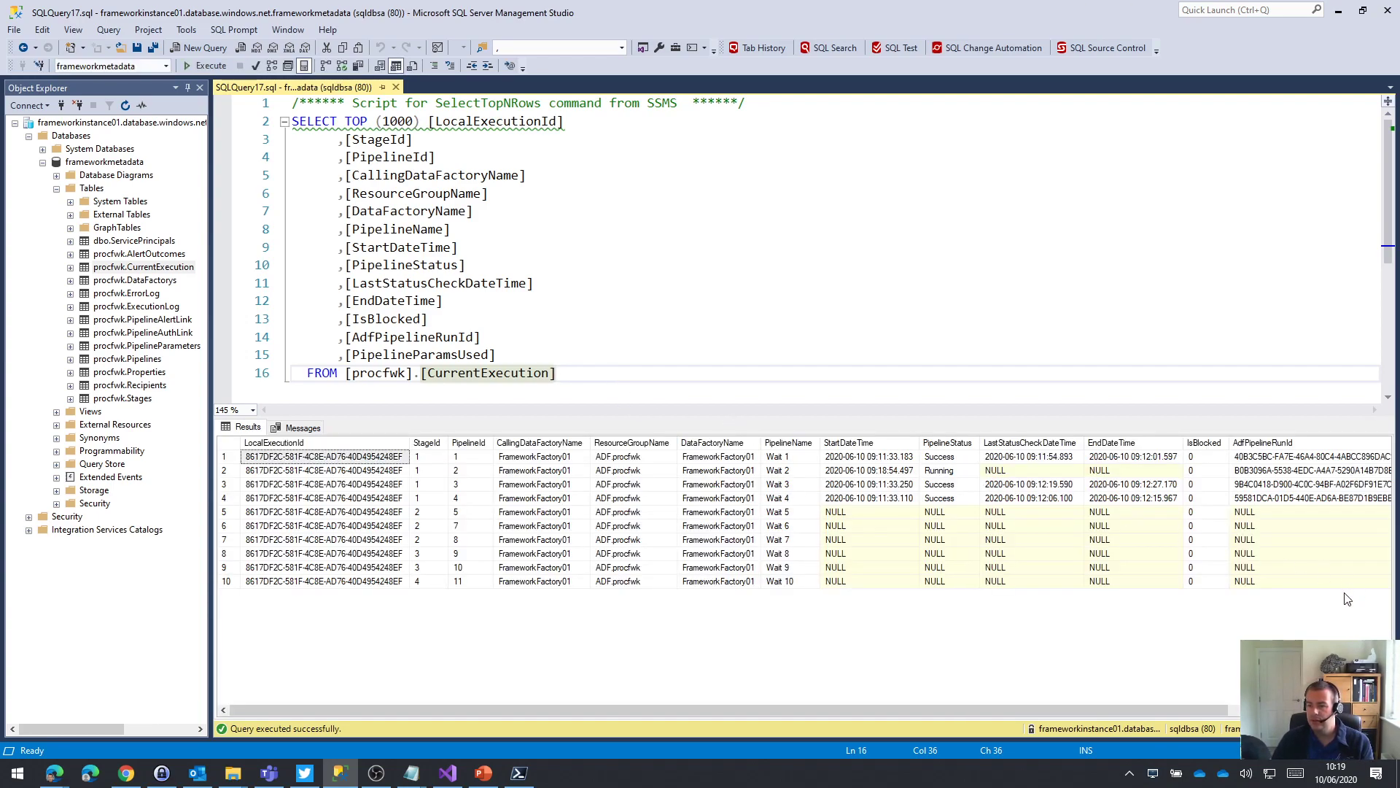
- Examine Wait 2's AdfPipelineRunId and PipelineParamsUsed in the query results, and locate the procfwk.PipelineParameters table in Object Explorer
left_click_drag(1161, 711, 1316, 713)
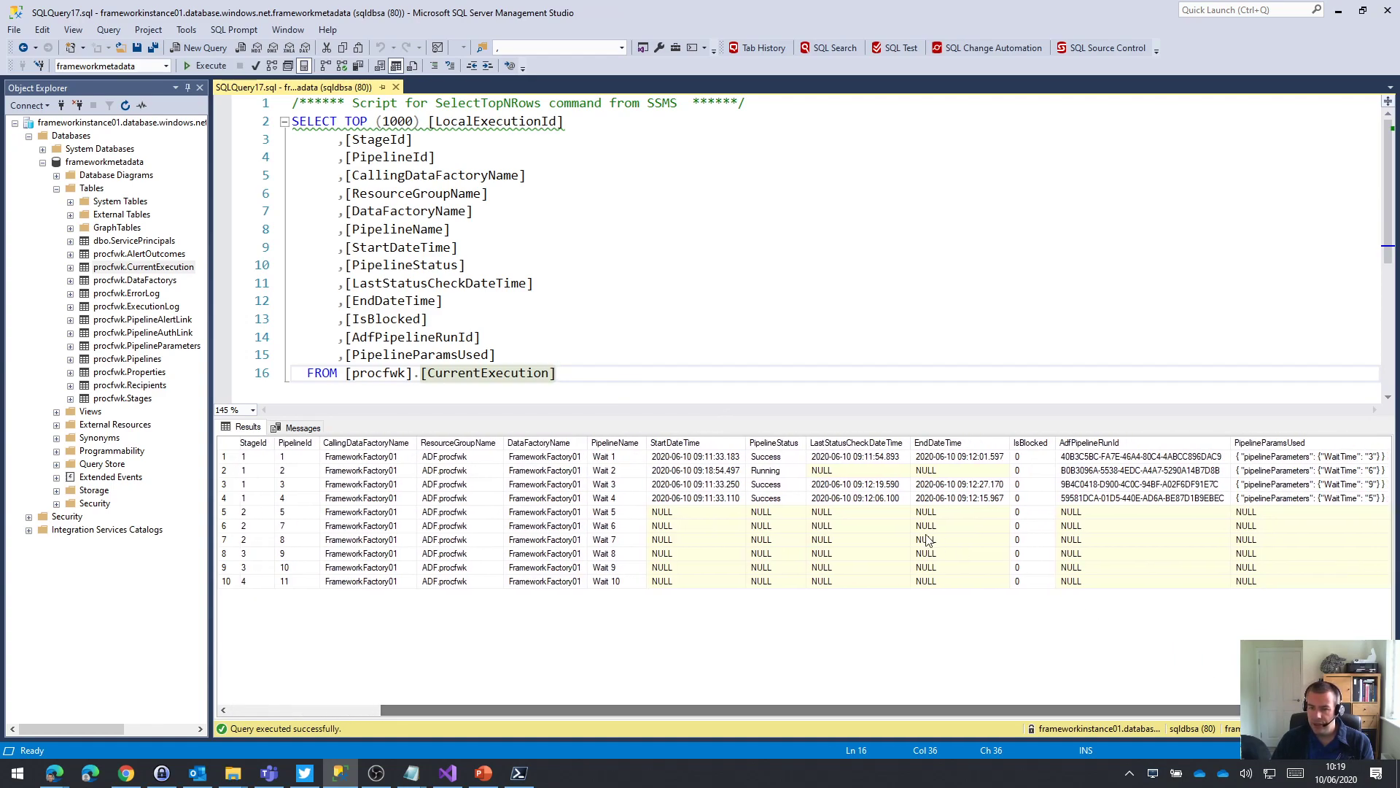
left_click(1107, 473)
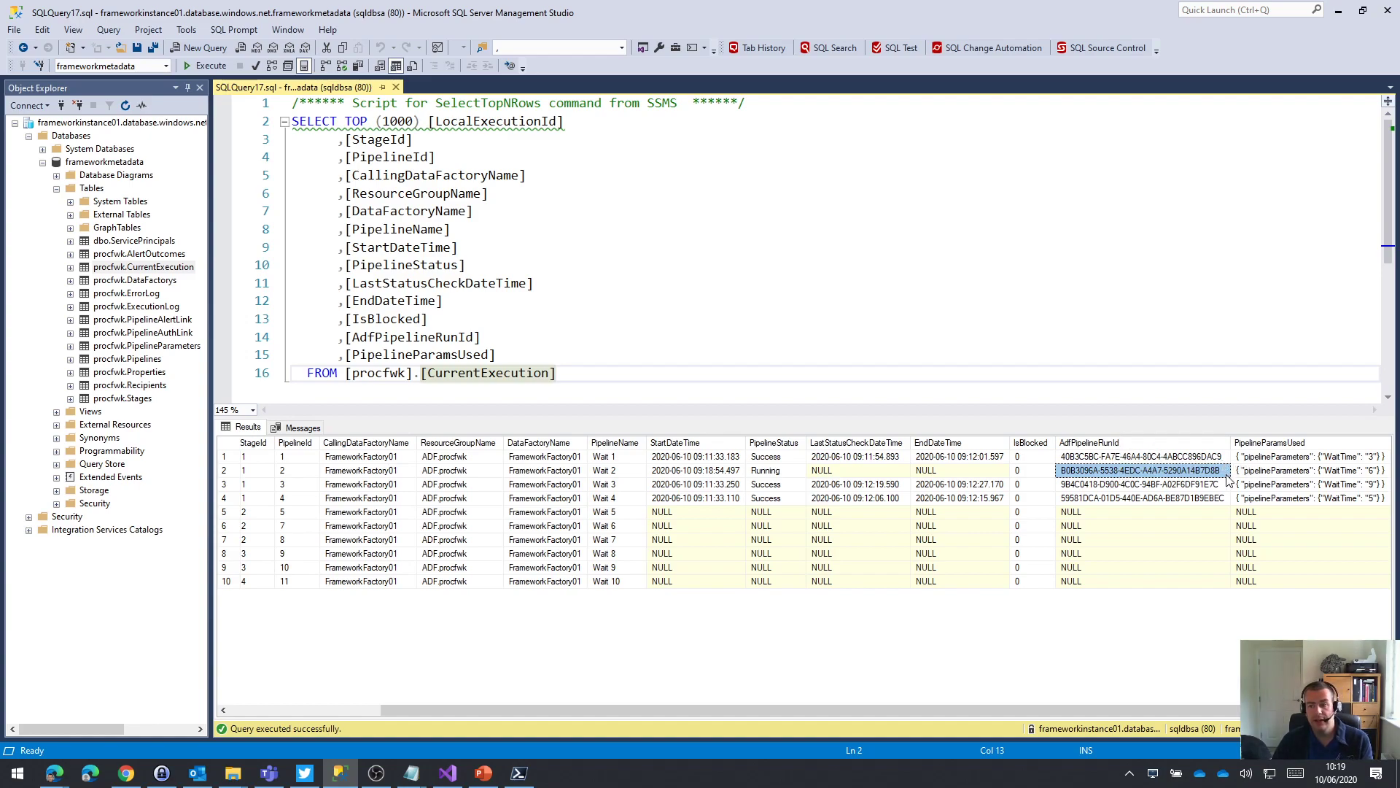
left_click(1337, 484)
left_click(1275, 471)
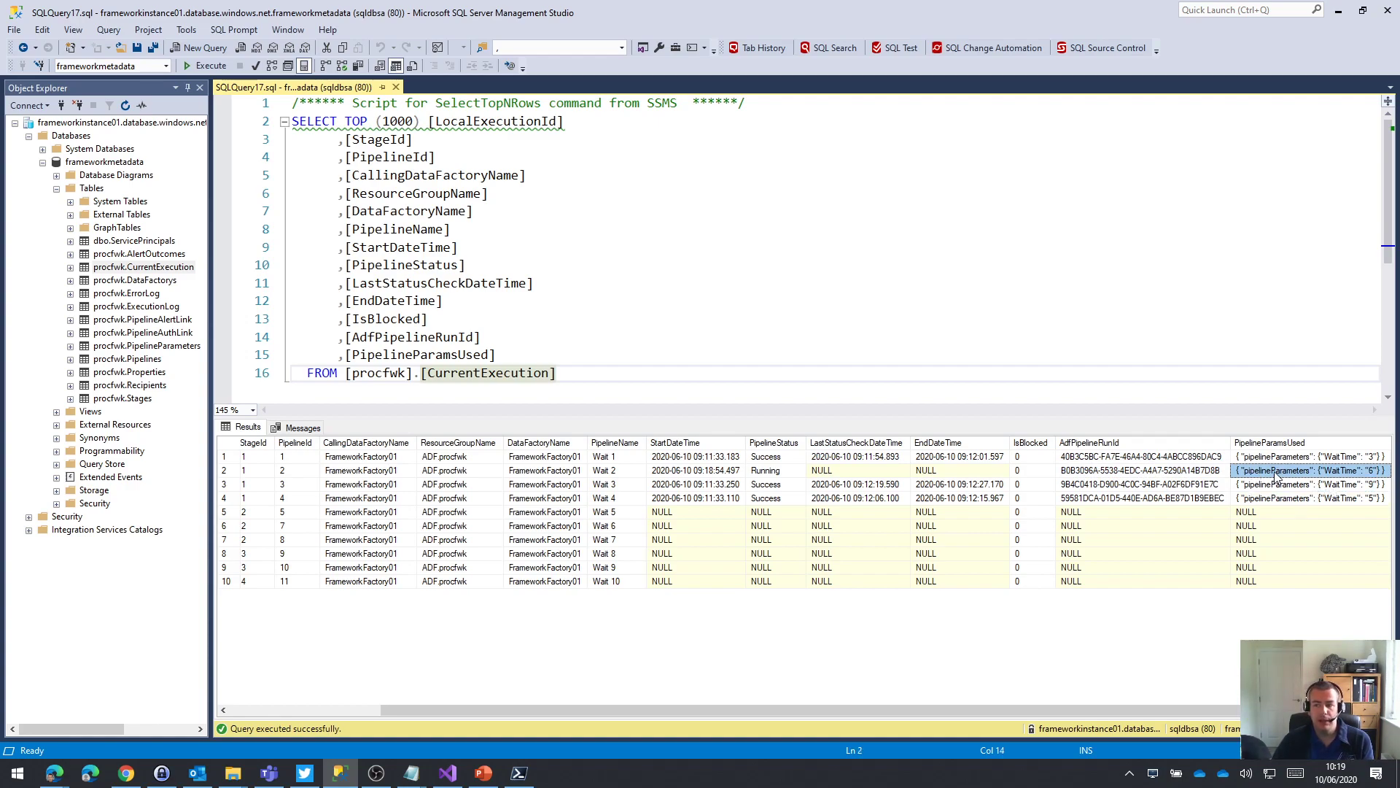
left_click(142, 349)
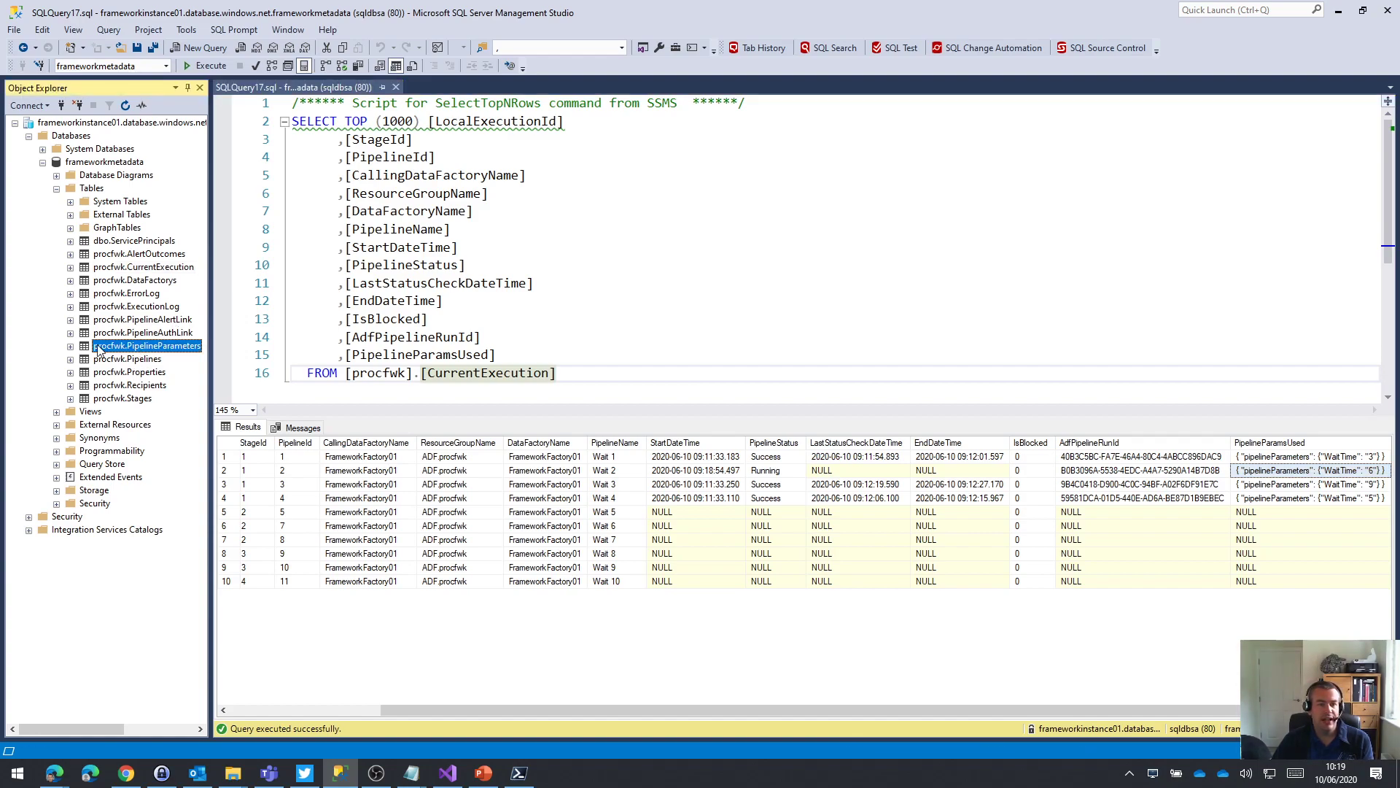
left_click(861, 420)
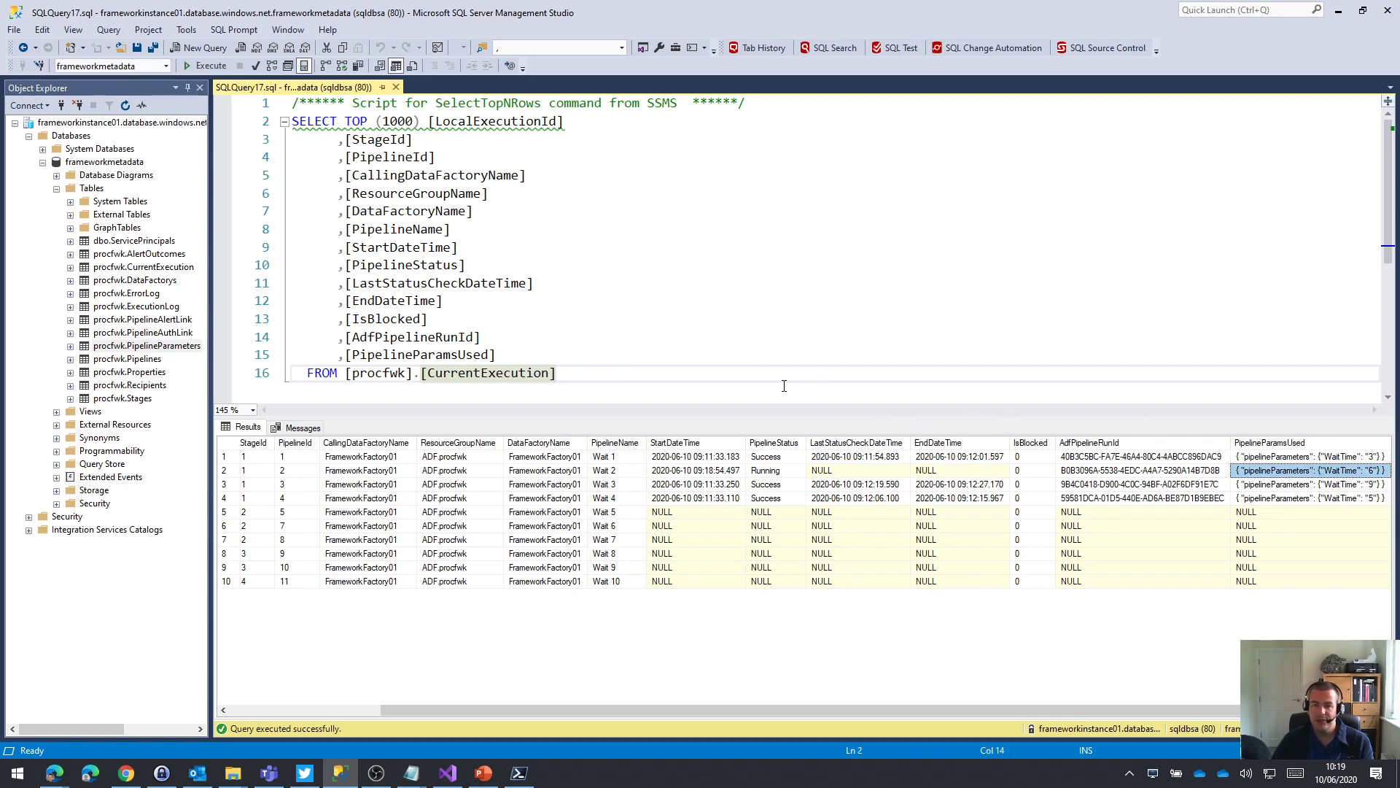
- Rerun the CurrentExecution query and highlight Wait 2's row from its start time through its status, check time and run ID
left_click(910, 390)
key("F5")
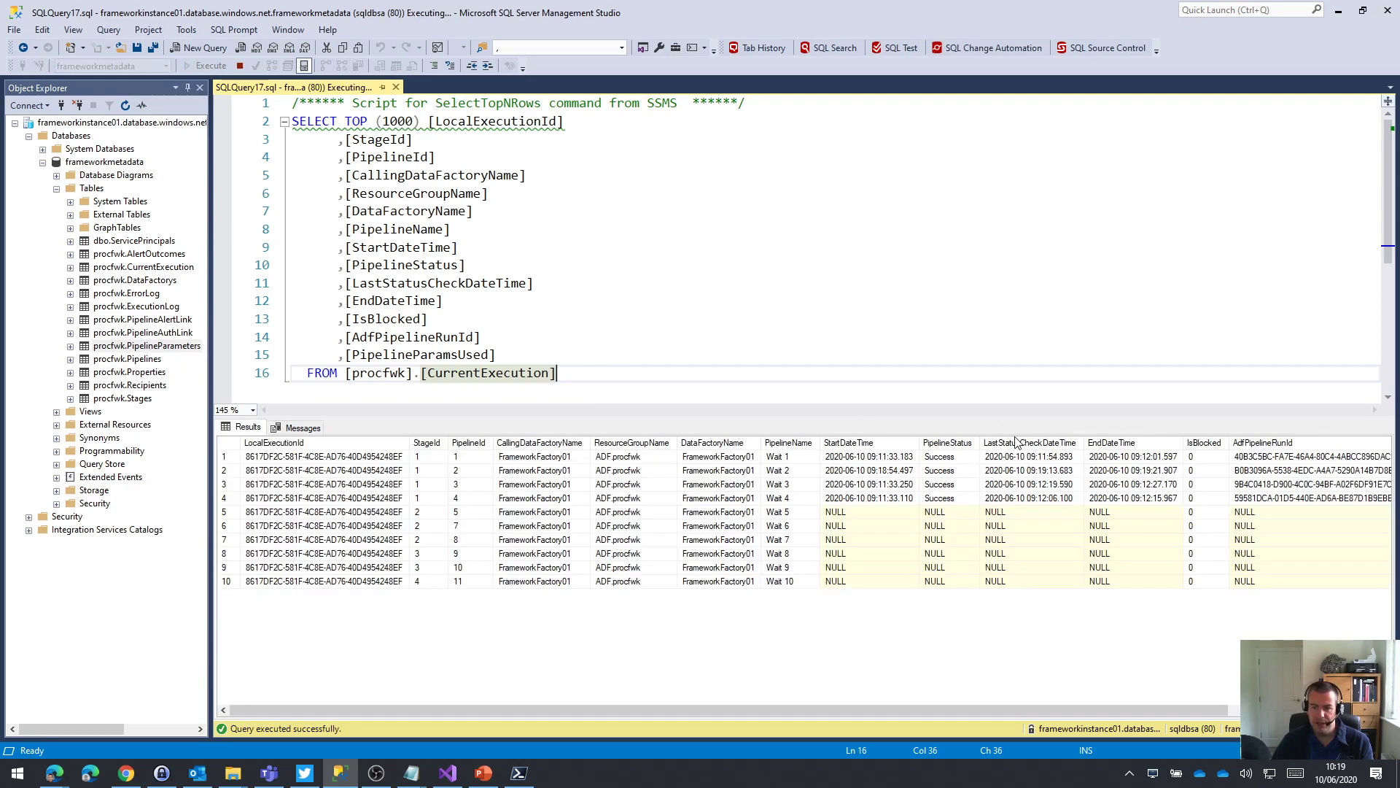
left_click(951, 473)
left_click_drag(1329, 474, 820, 475)
- Requery CurrentExecution repeatedly to follow stage 2, and highlight the Wait 5, Wait 6 and Wait 7 rows up to PipelineStatus
left_click(616, 376)
key("F5")
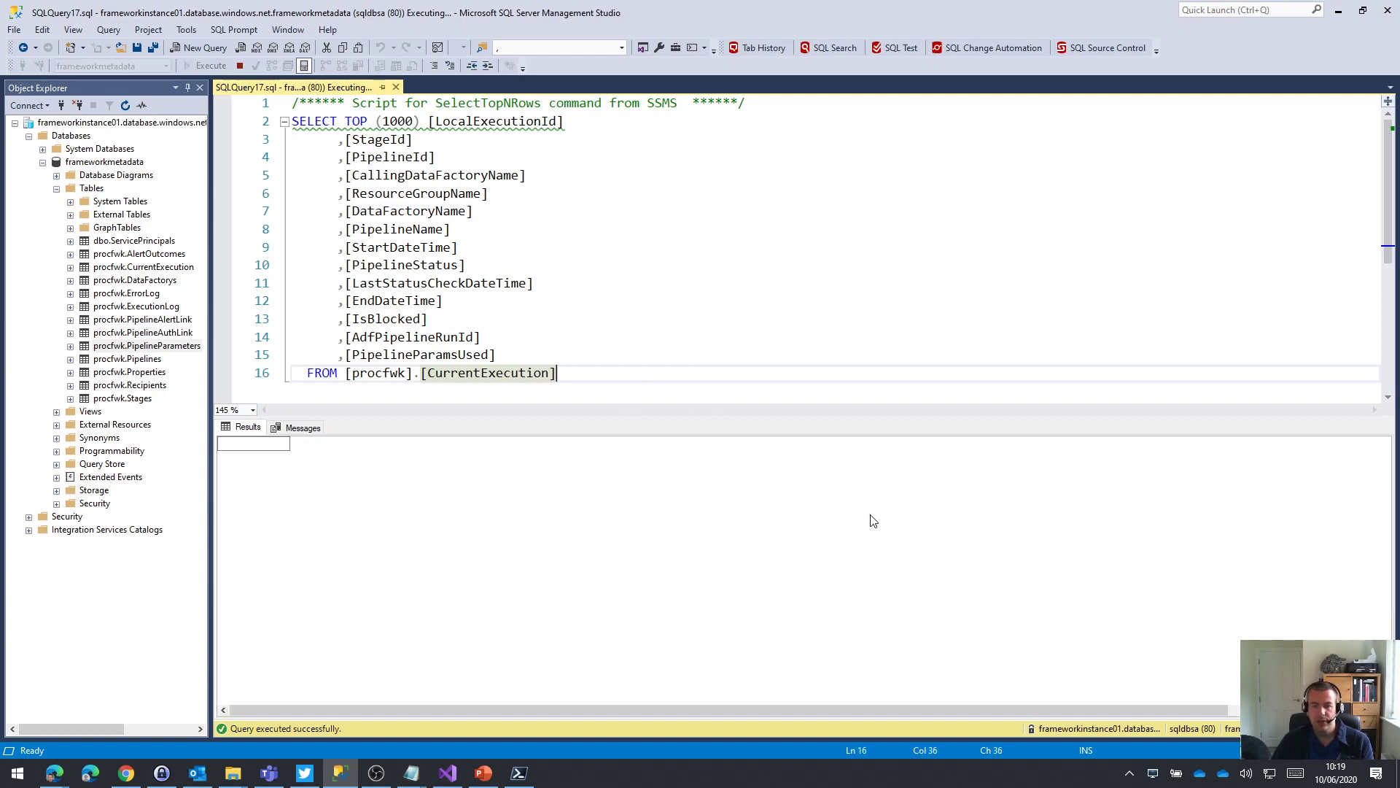
key("F5")
key("F5")
key("F5")
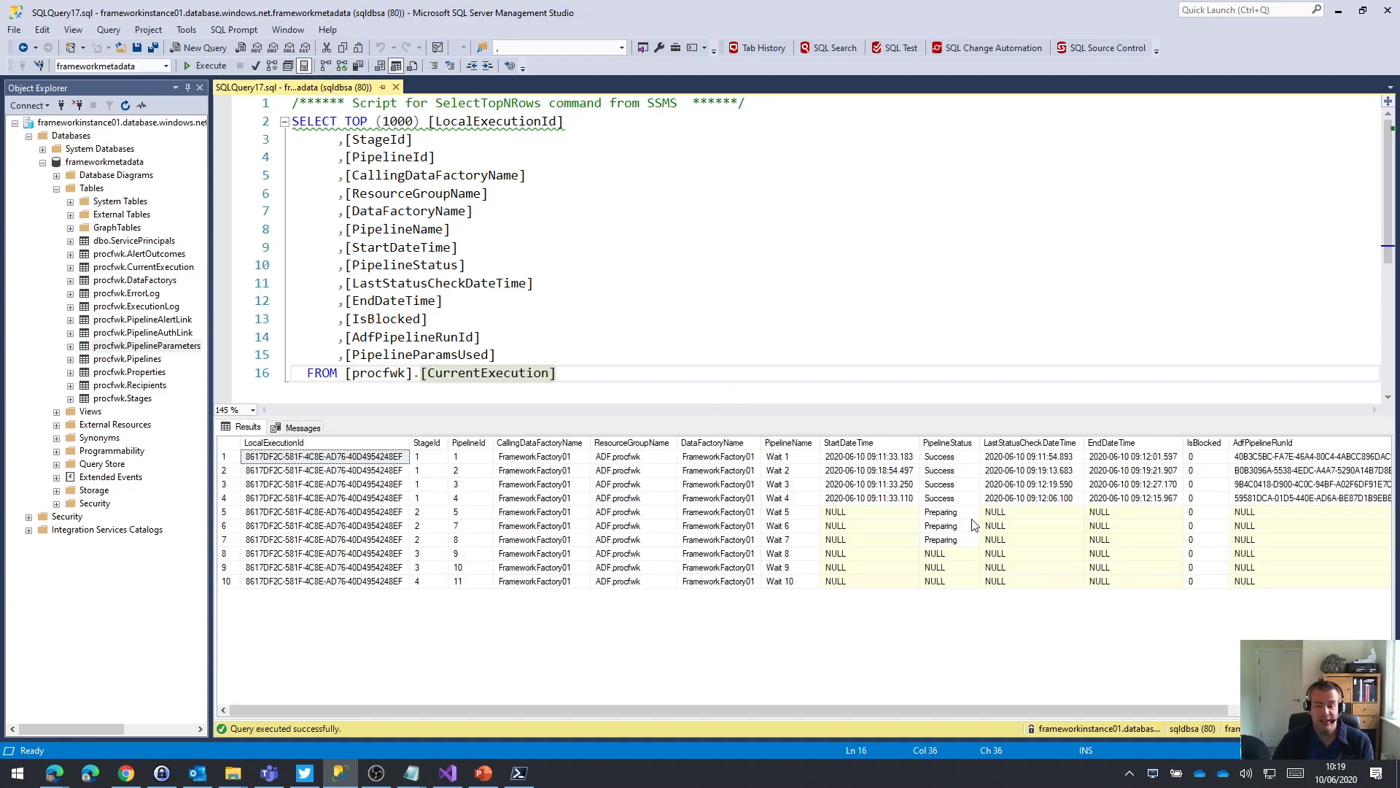
key("F5")
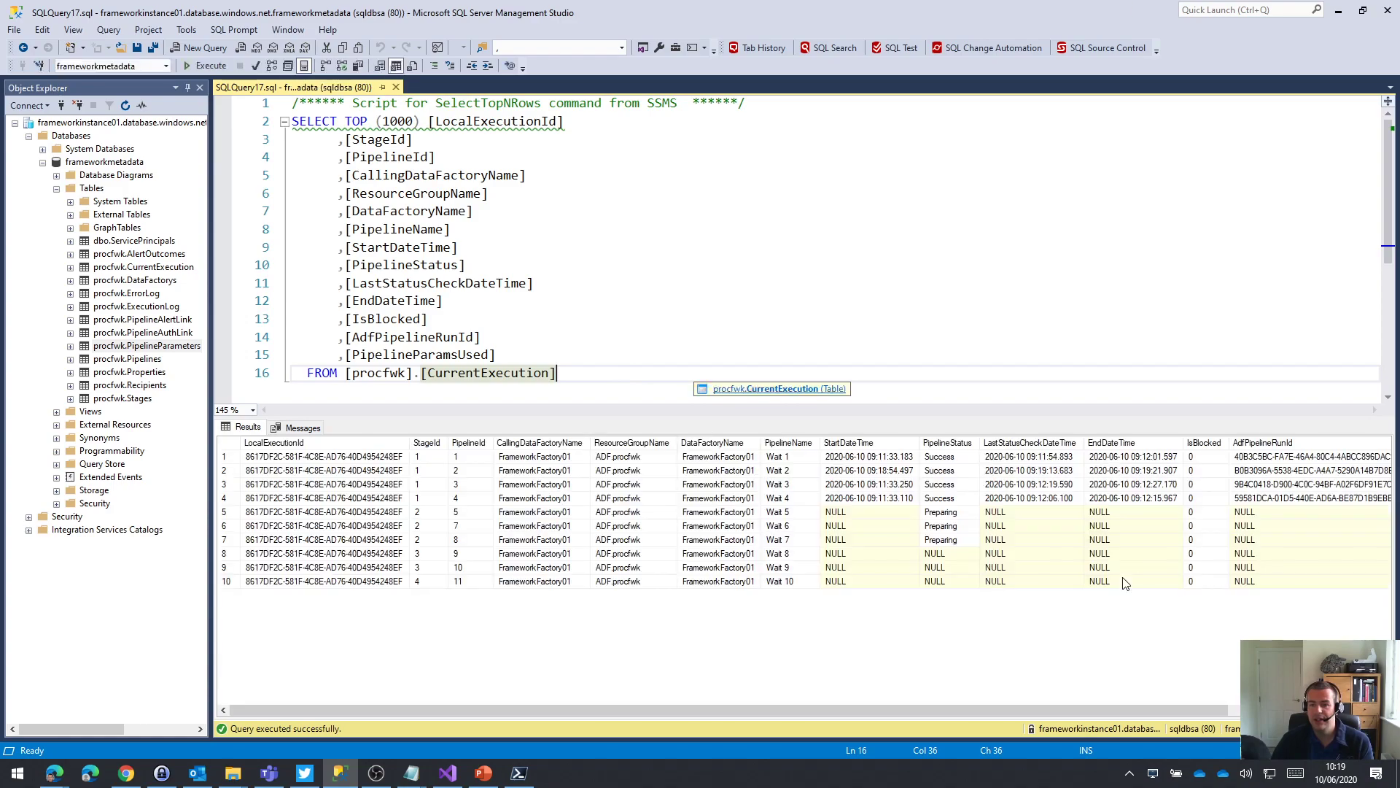
key("F5")
key("F5")
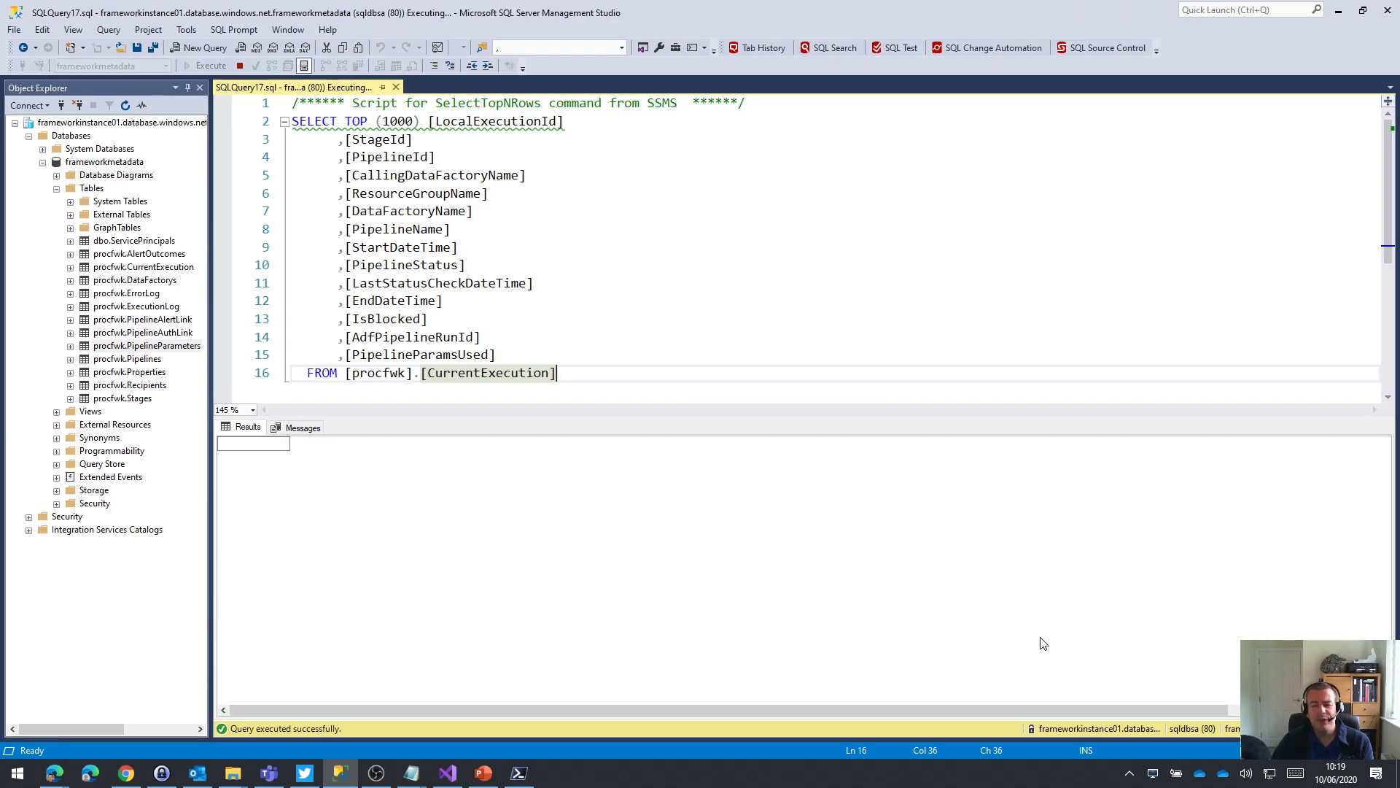
key("F5")
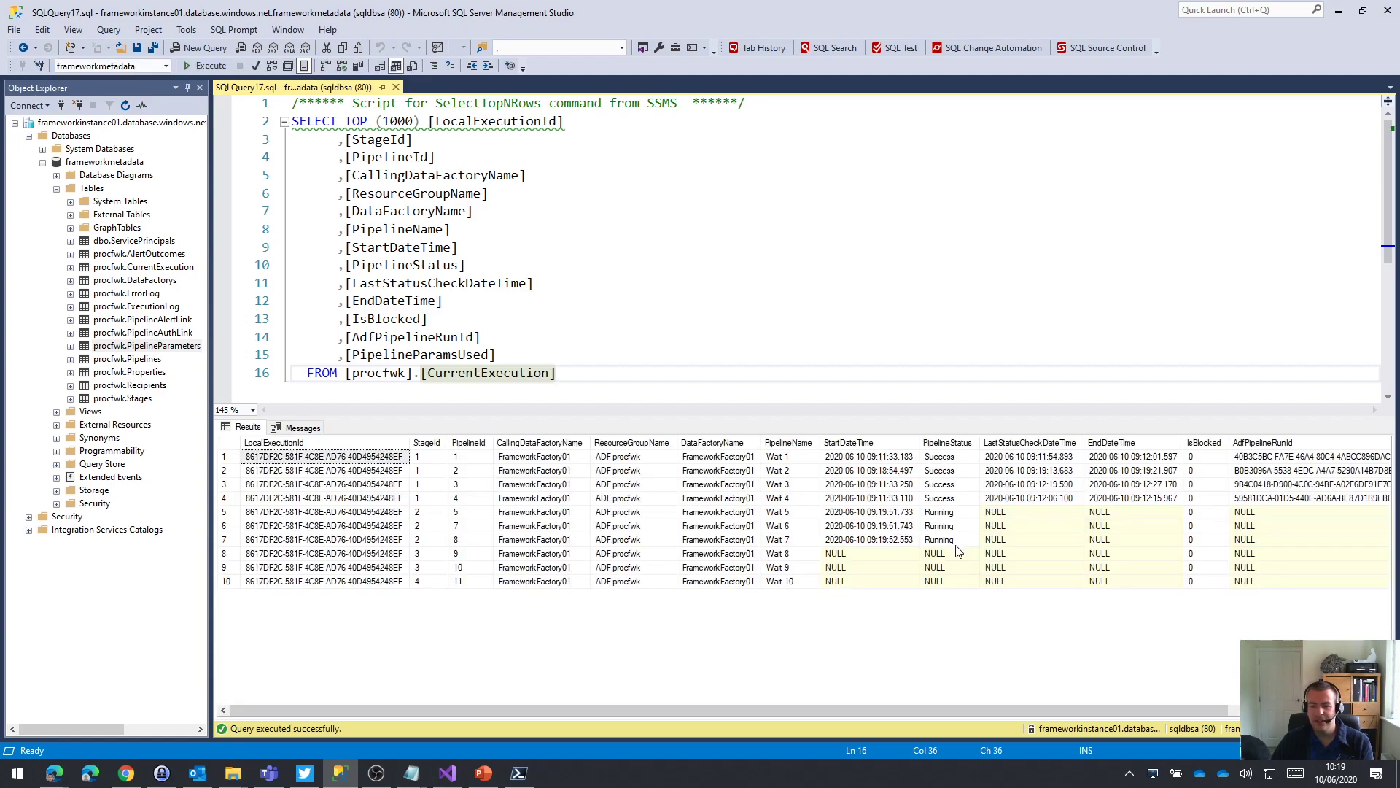
left_click_drag(945, 540, 418, 518)
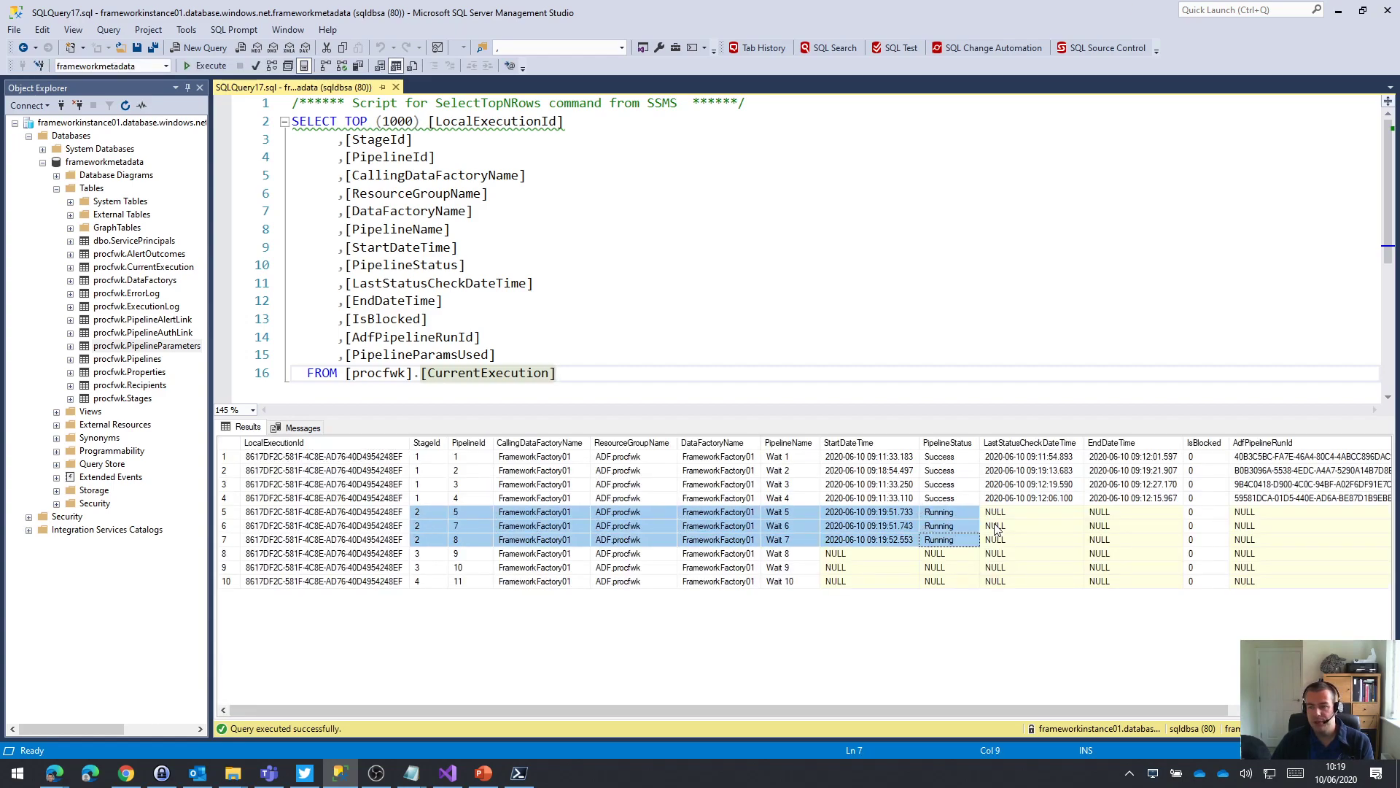
- Refresh the CurrentExecution results and check the AdfPipelineRunId and PipelineParamsUsed values for the stage 2 workers
left_click(725, 372)
key("F5")
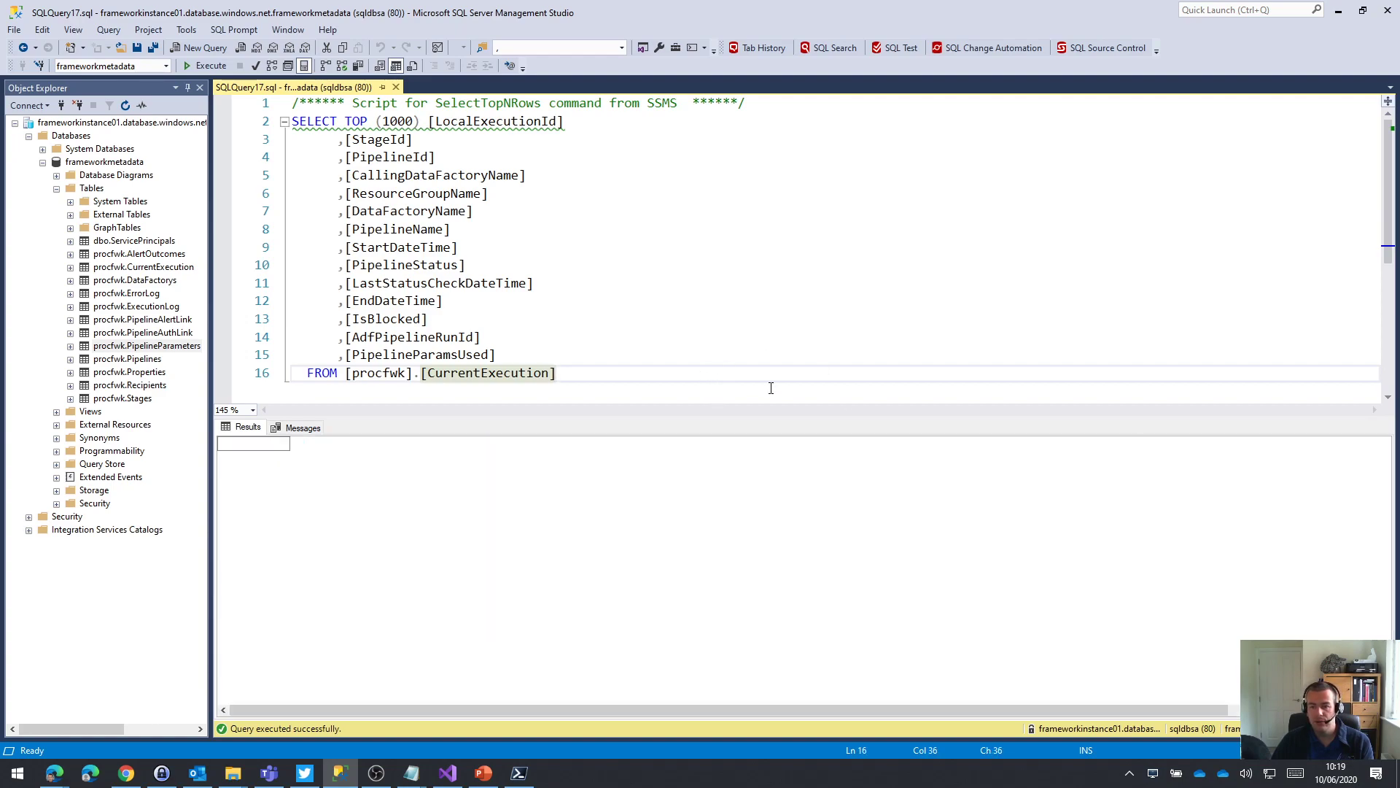
key("F5")
left_click_drag(924, 710, 1072, 712)
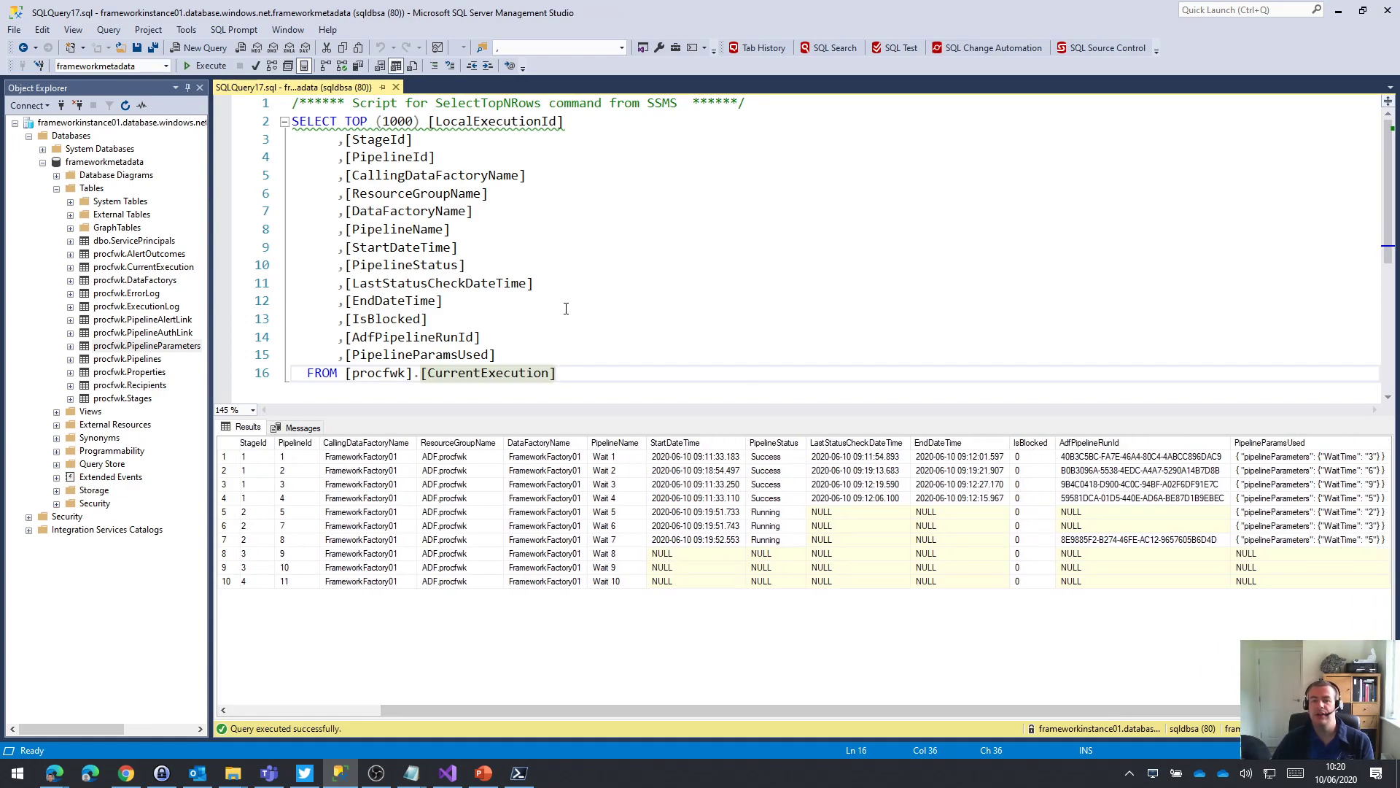
key("F5")
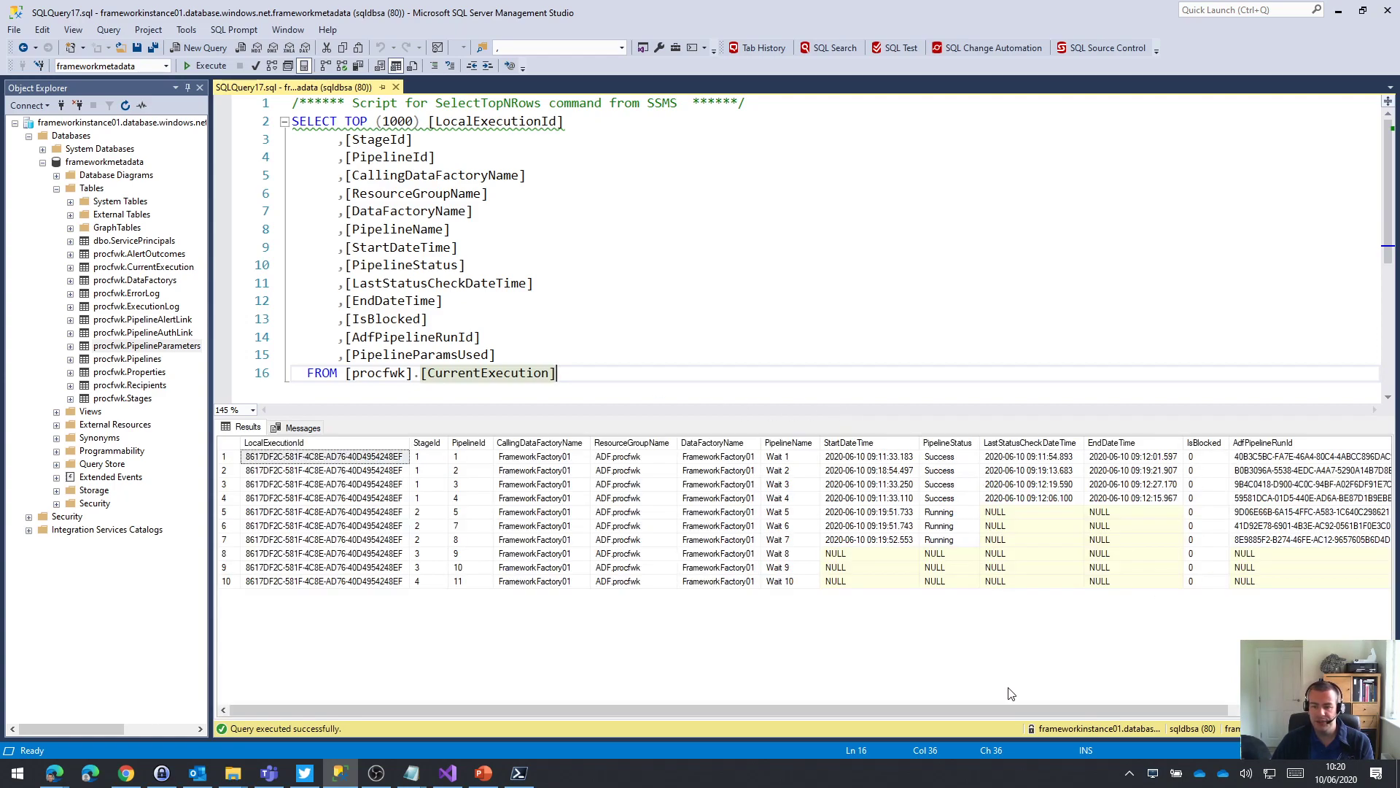
left_click_drag(1008, 711, 1187, 710)
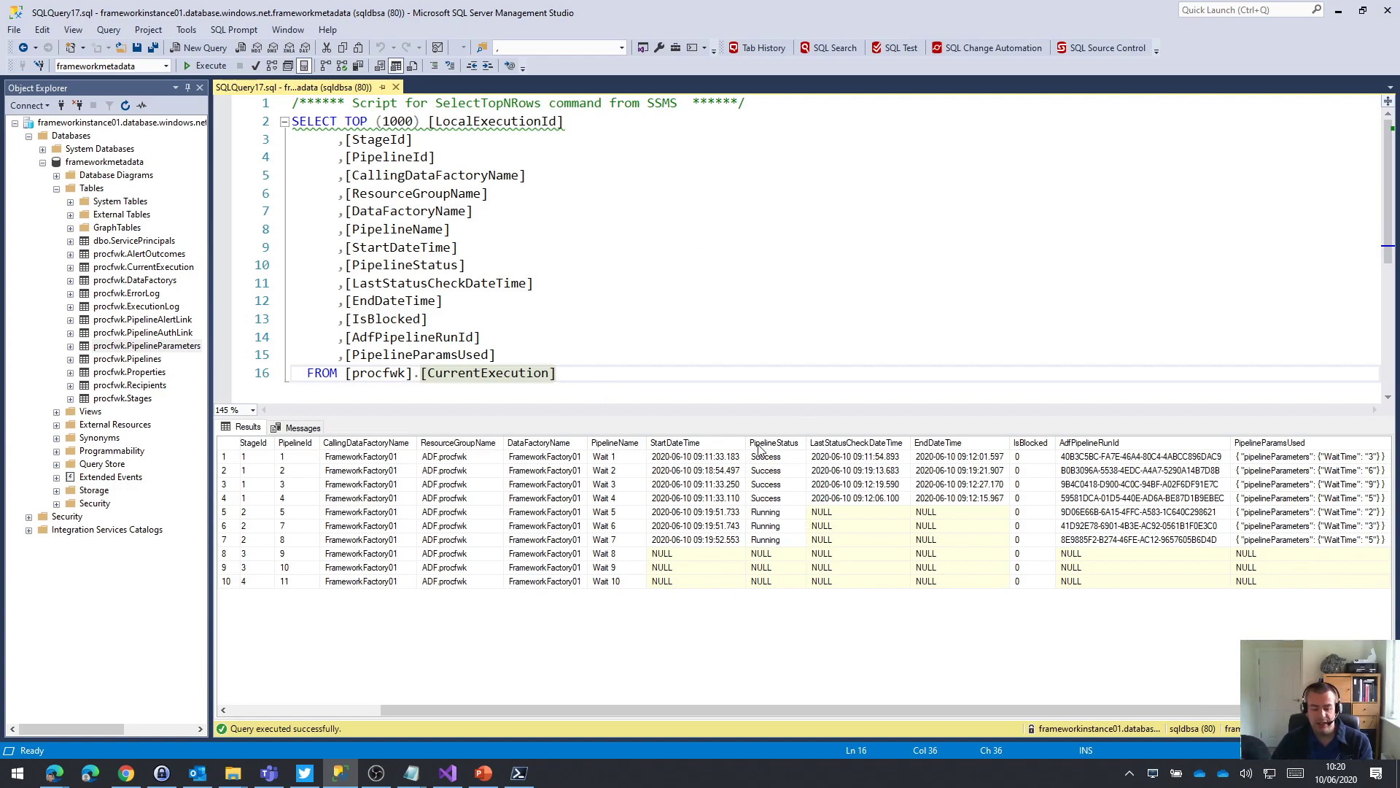
- Rerun the query to track stage 2 completion, and highlight the workers' PipelineStatus and LastStatusCheckDateTime values
key("F5")
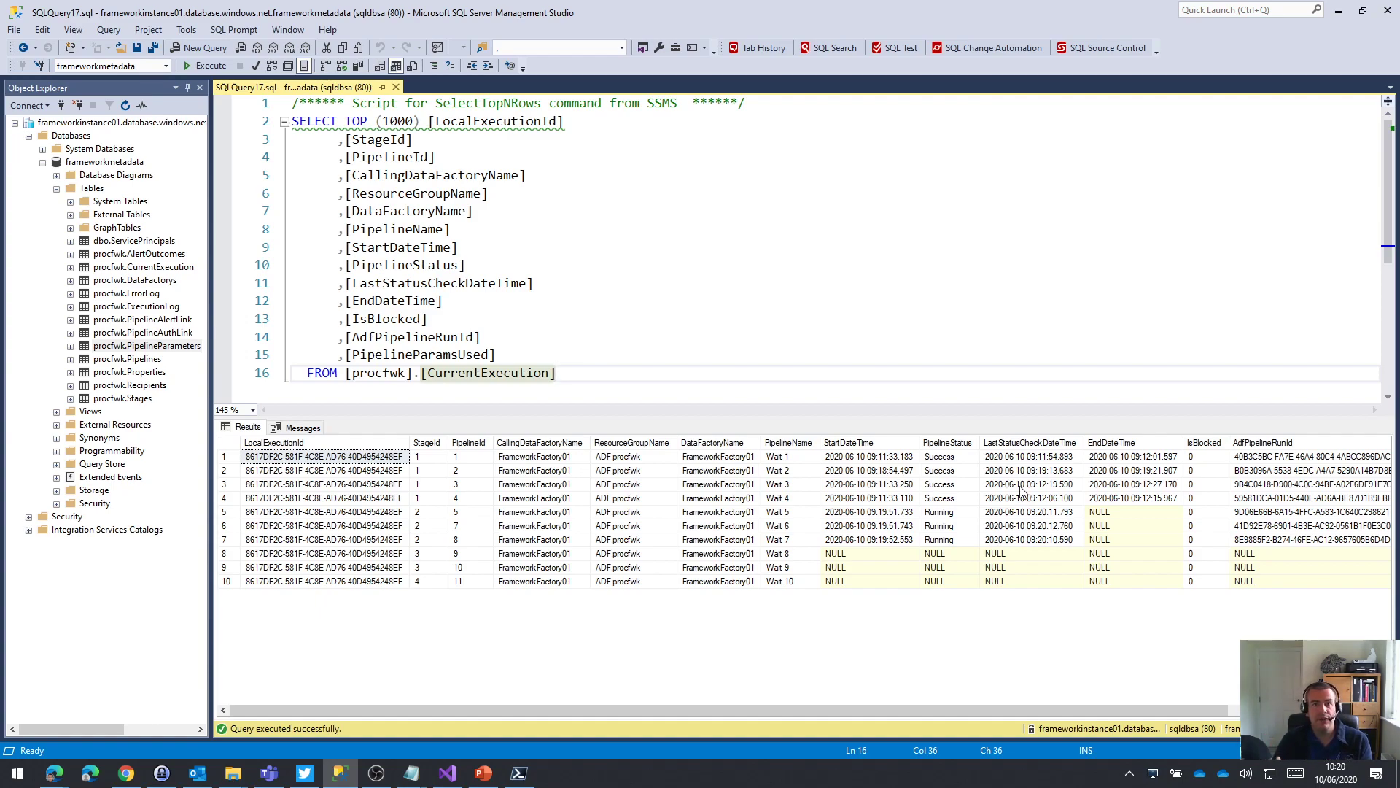
left_click(622, 378)
key("F5")
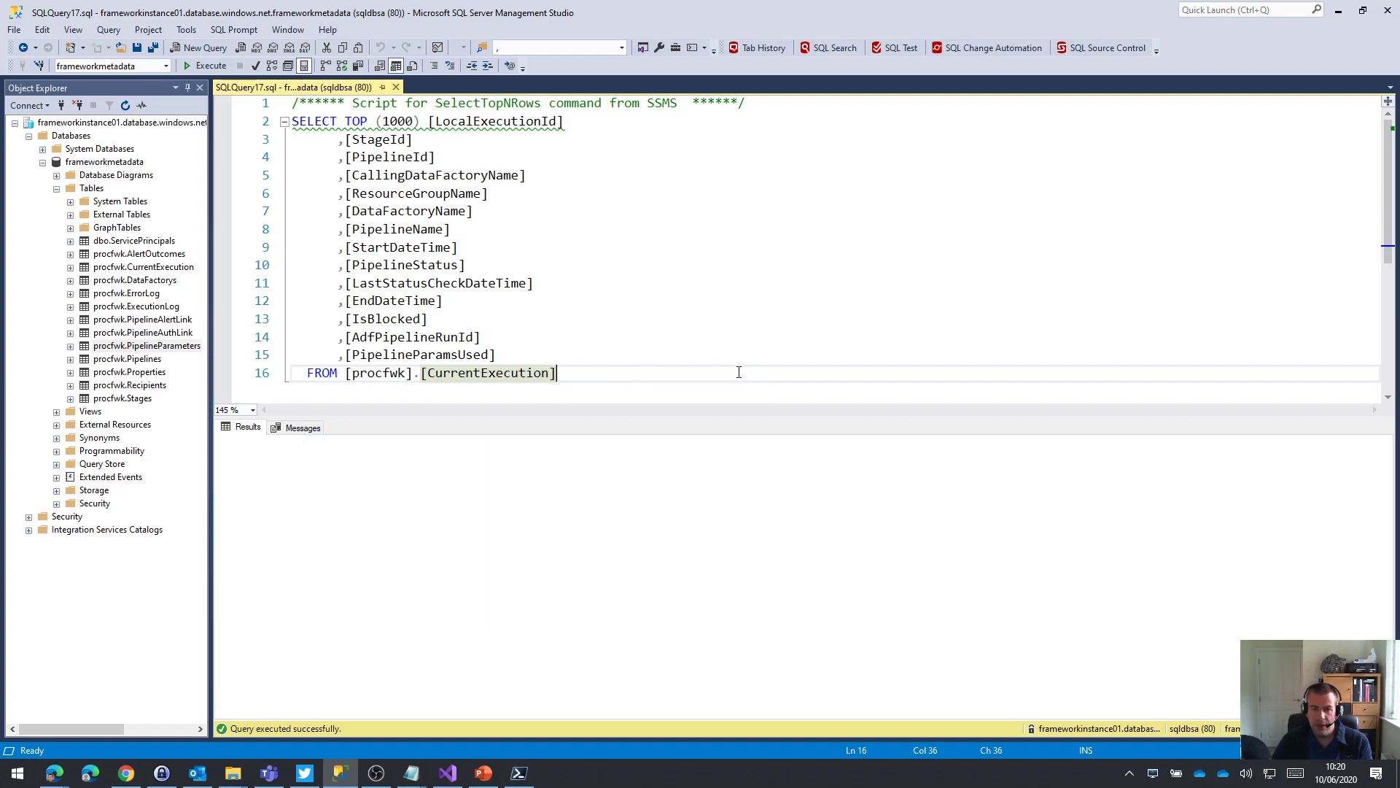
left_click(1156, 705)
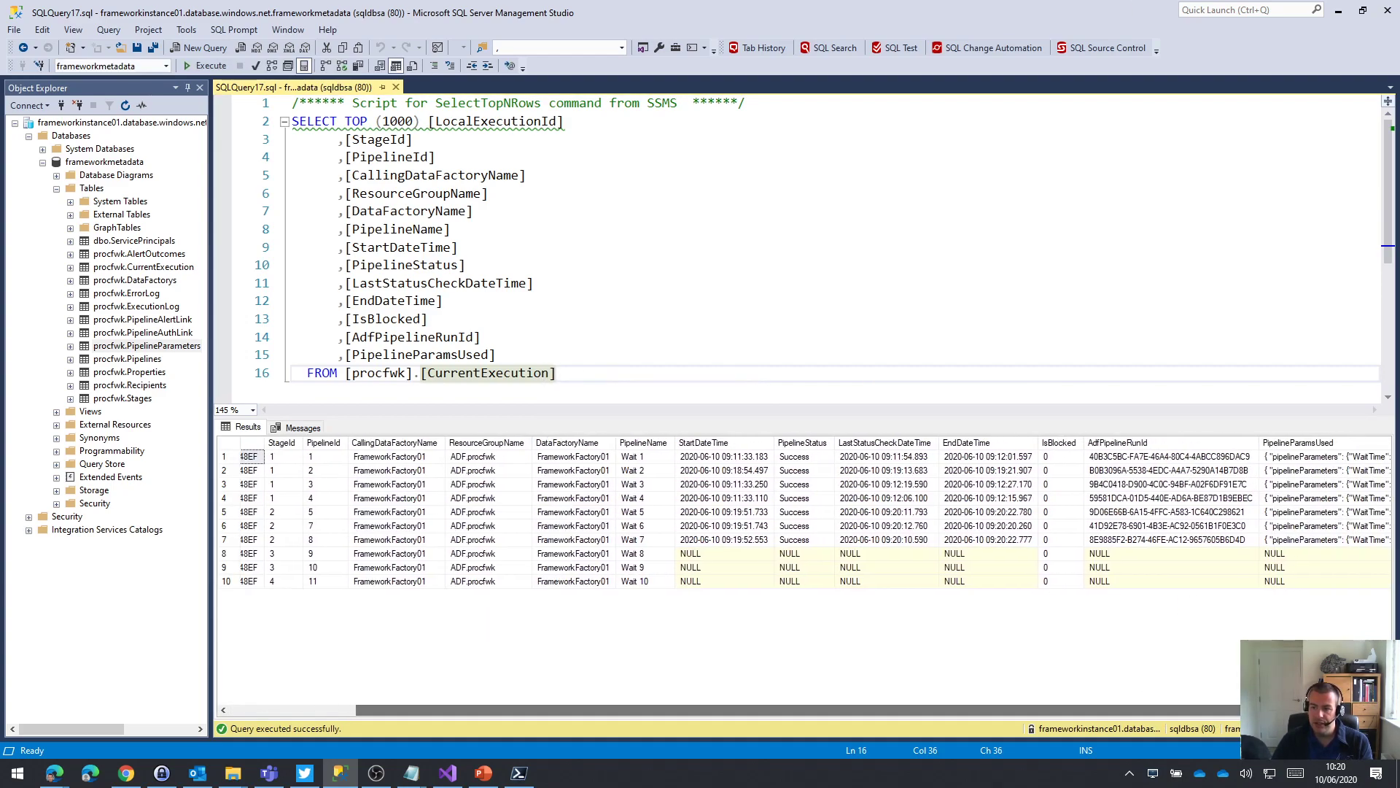
left_click_drag(822, 541, 820, 501)
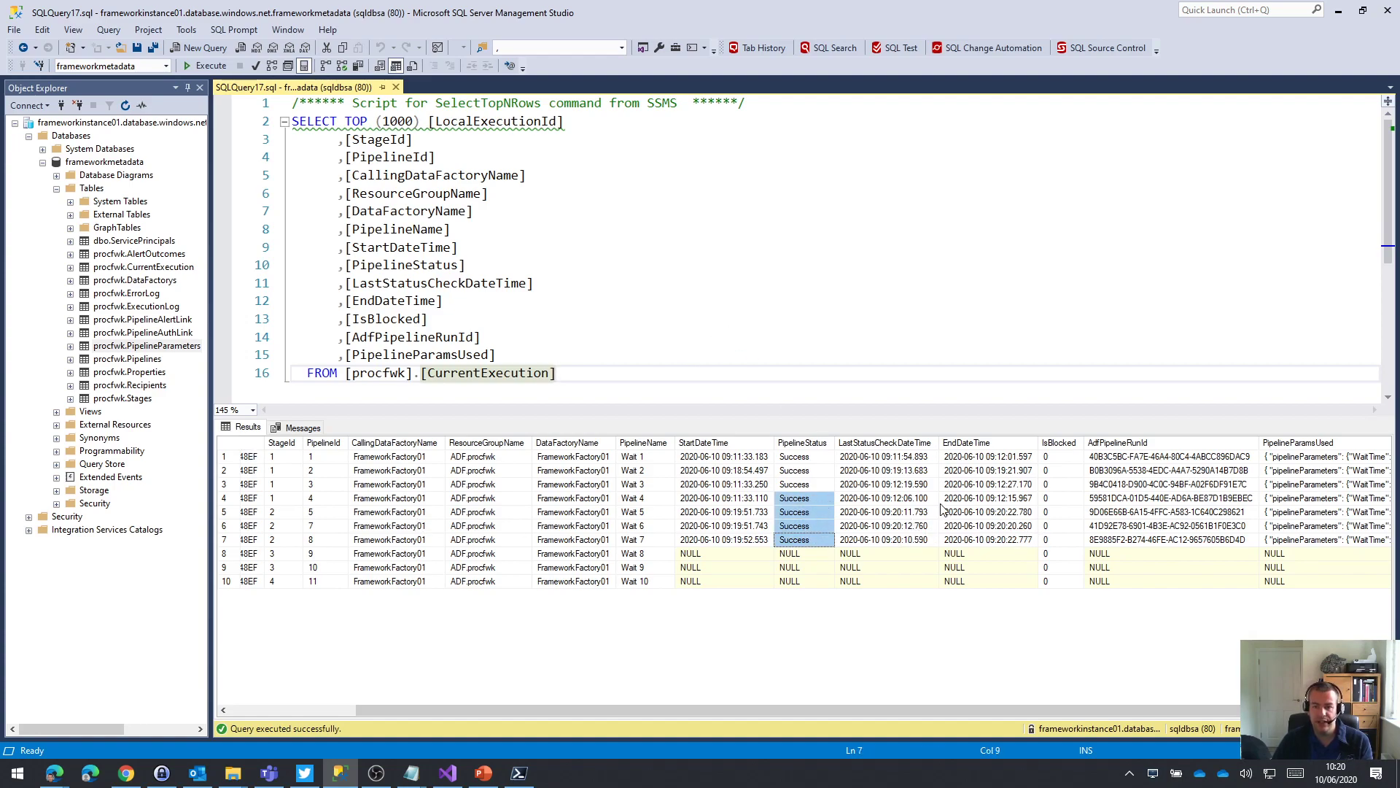
left_click(860, 443)
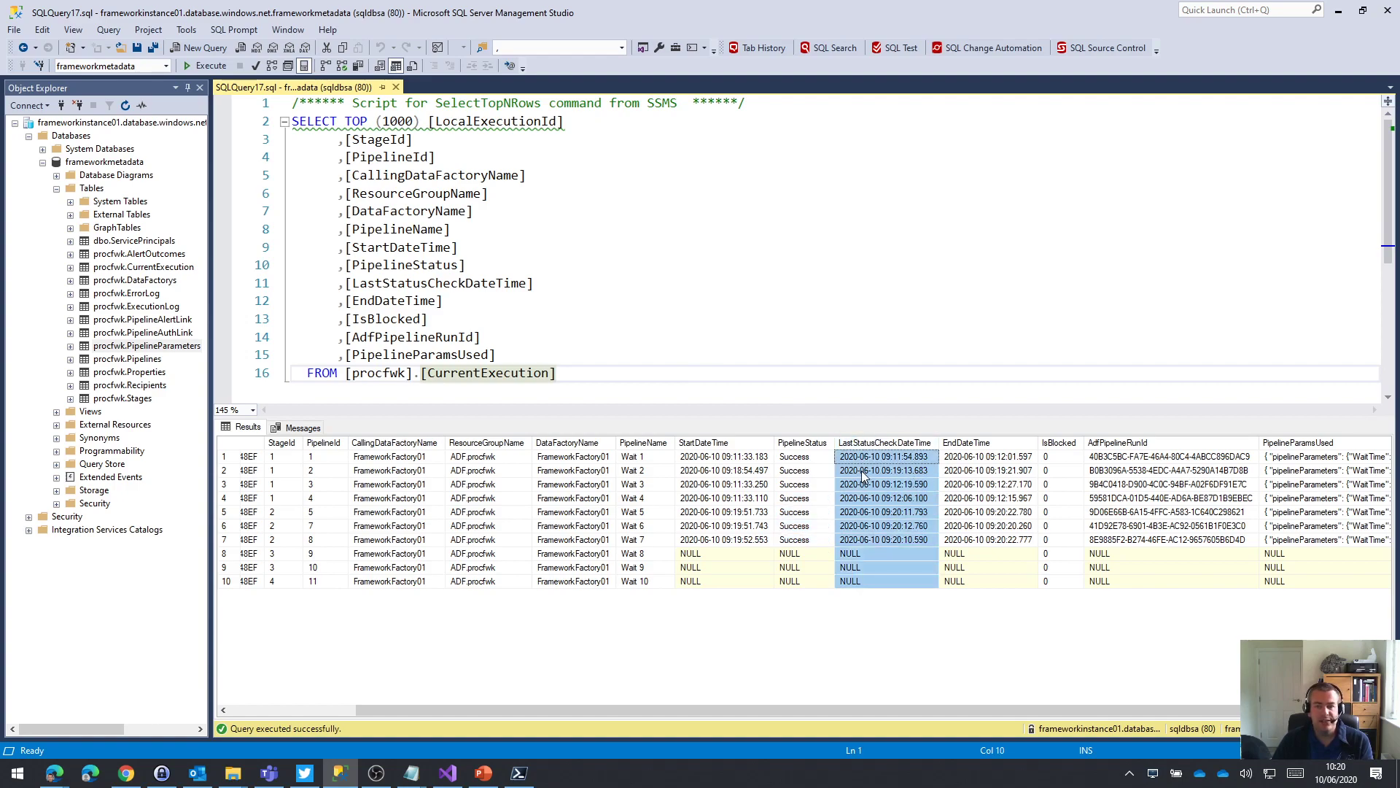
left_click(891, 540)
left_click_drag(882, 525, 883, 498)
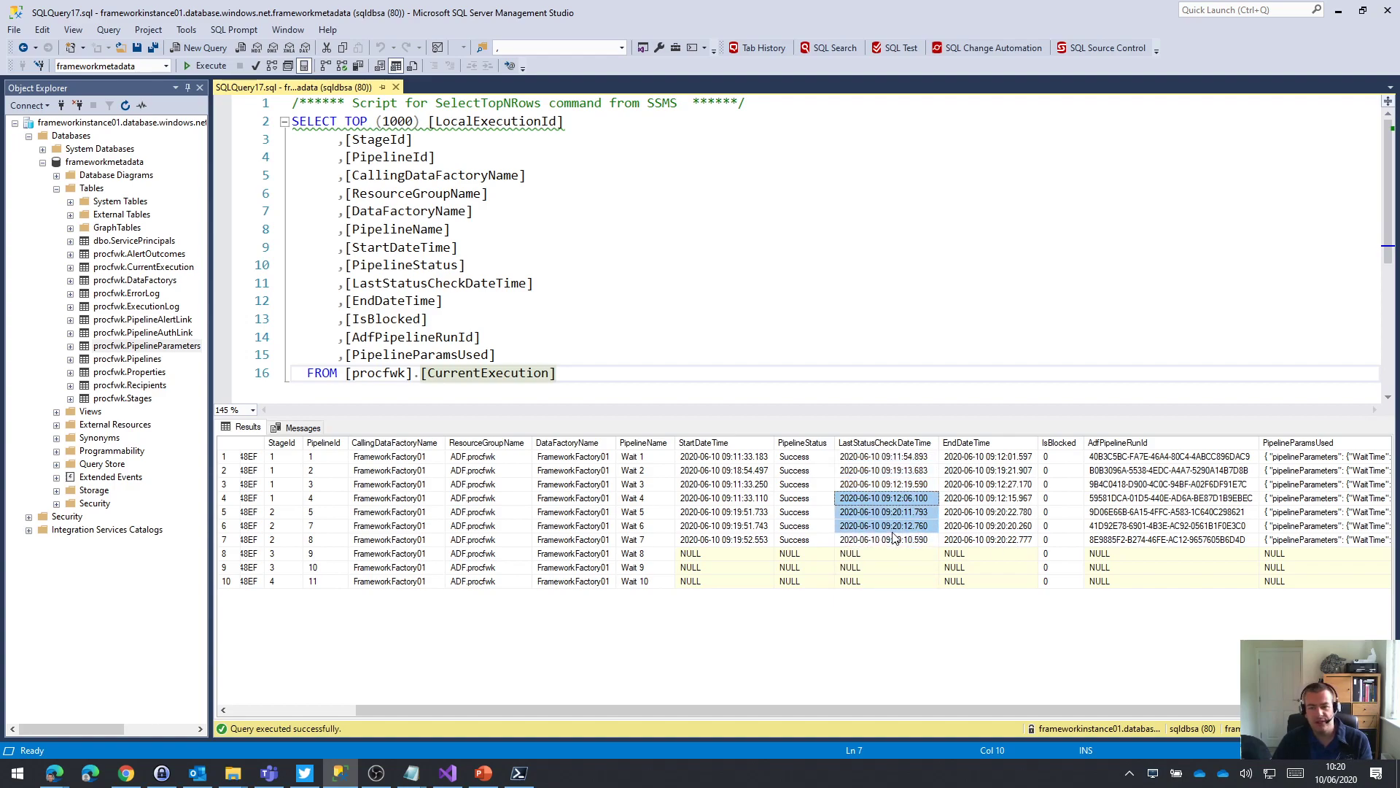
- Requery CurrentExecution to follow stage 3, and highlight the Wait 8 and Wait 9 rows and their PipelineStatus values
left_click(703, 371)
key("F5")
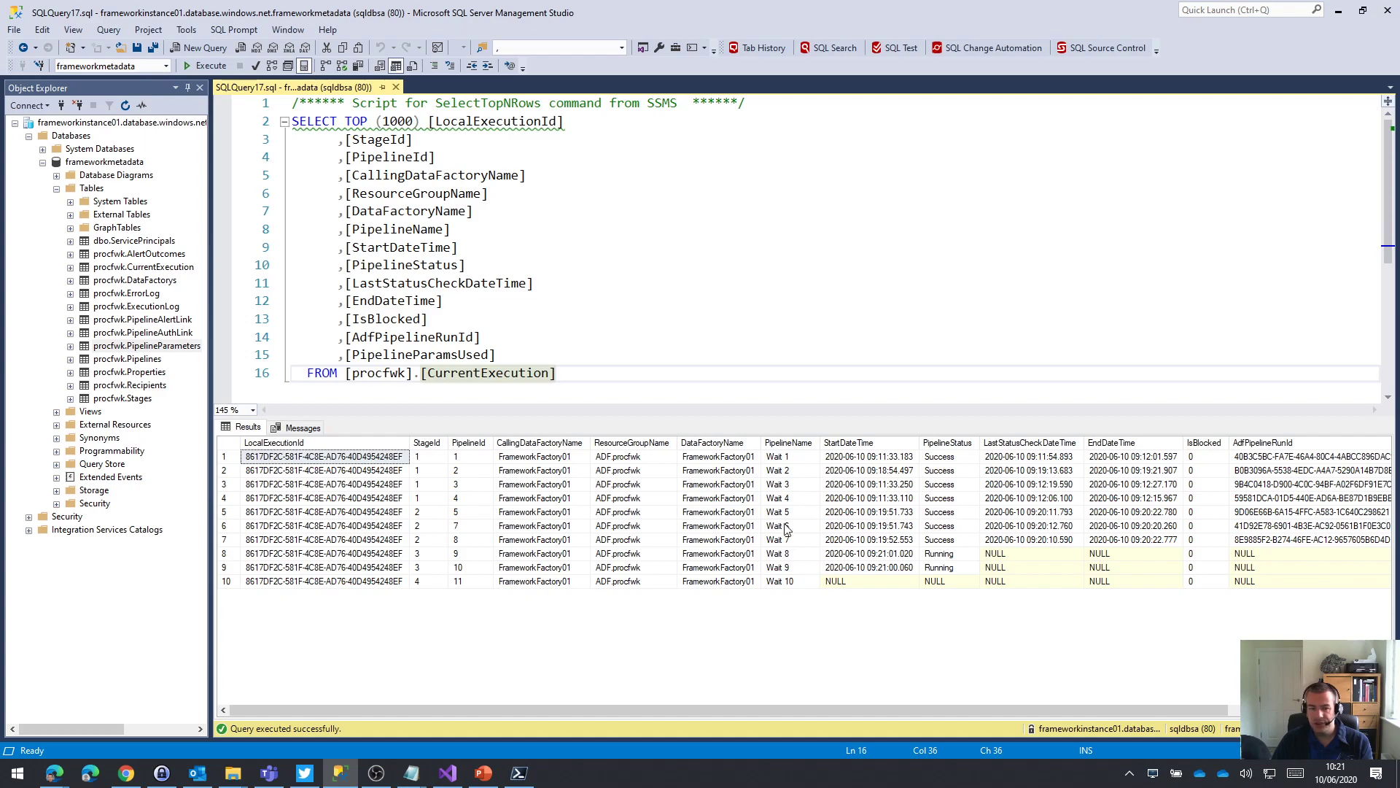
left_click_drag(430, 515, 447, 573)
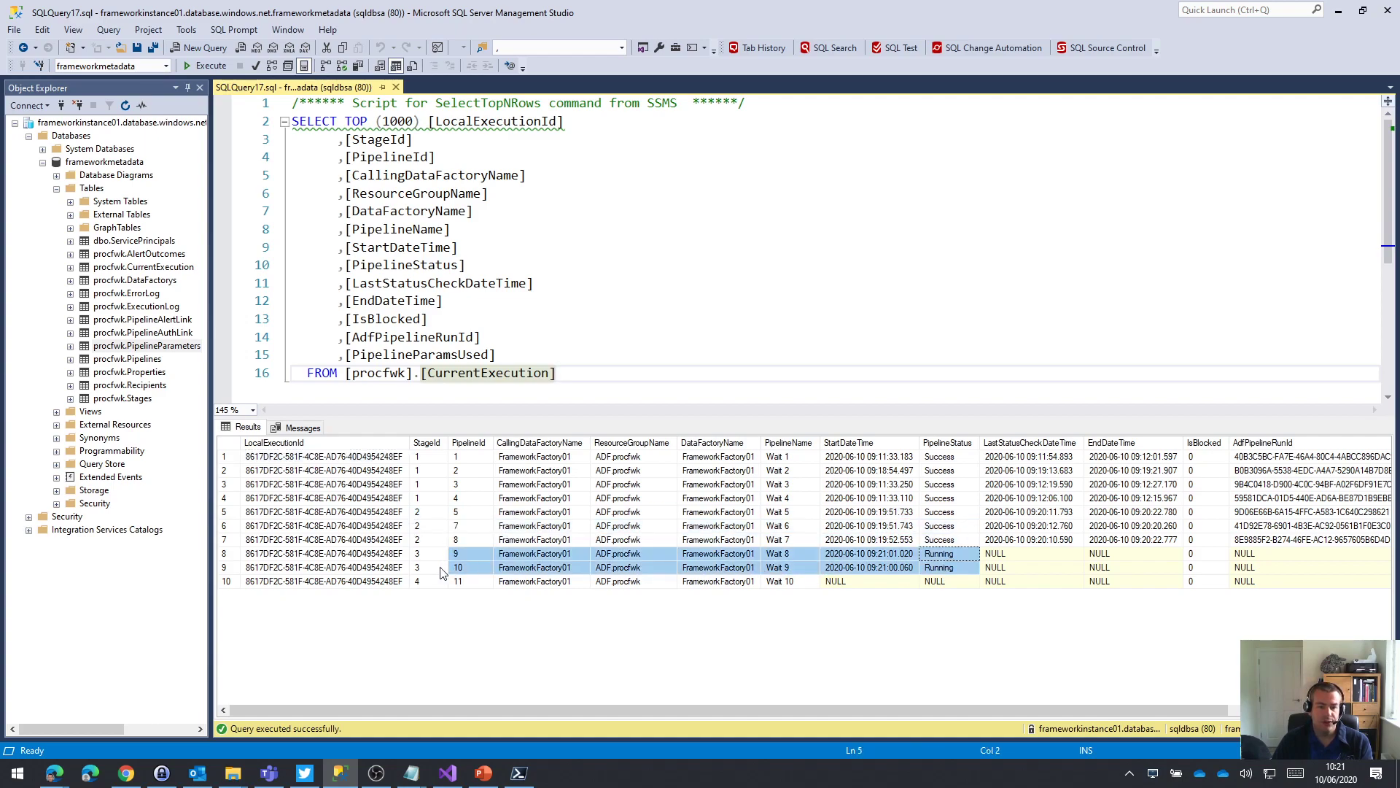
left_click(675, 390)
key("F5")
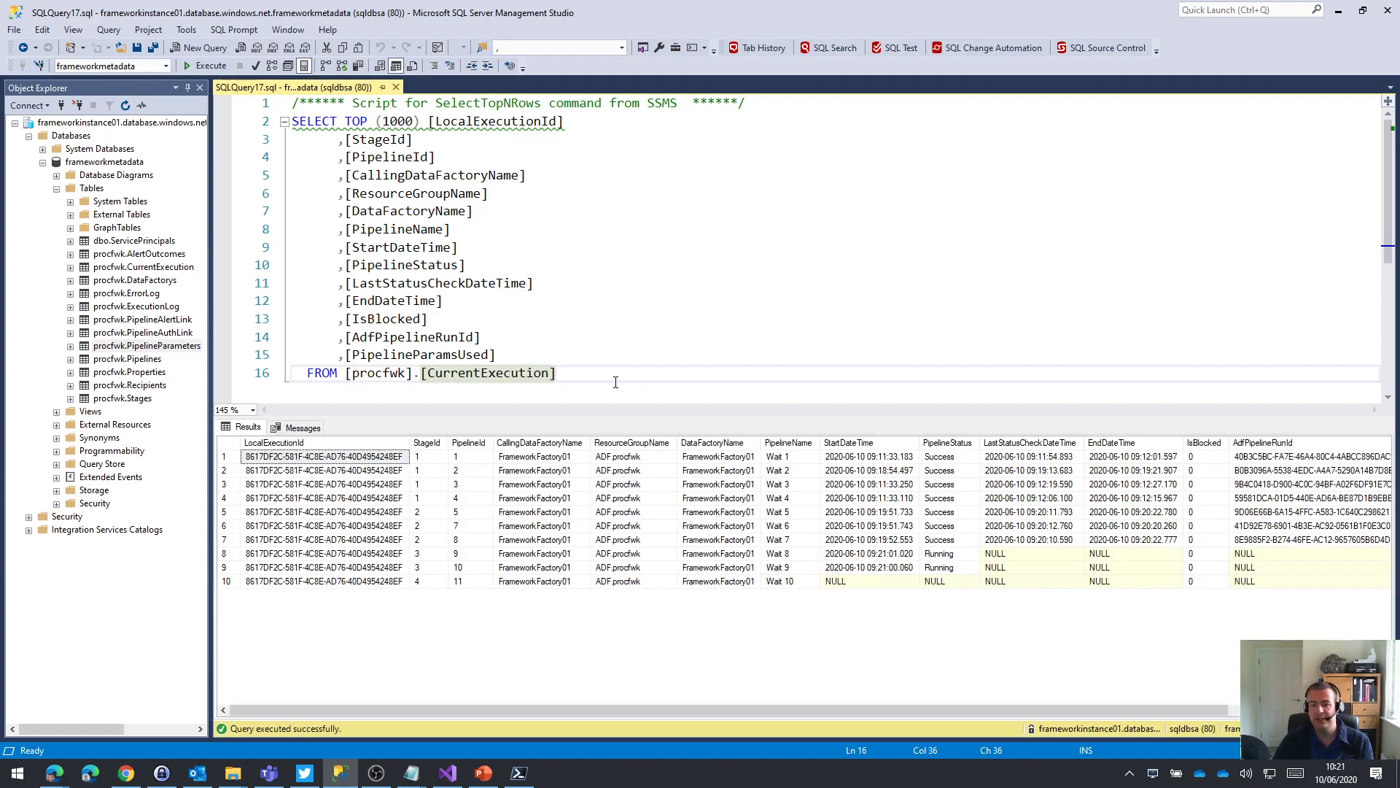
left_click_drag(949, 554, 949, 568)
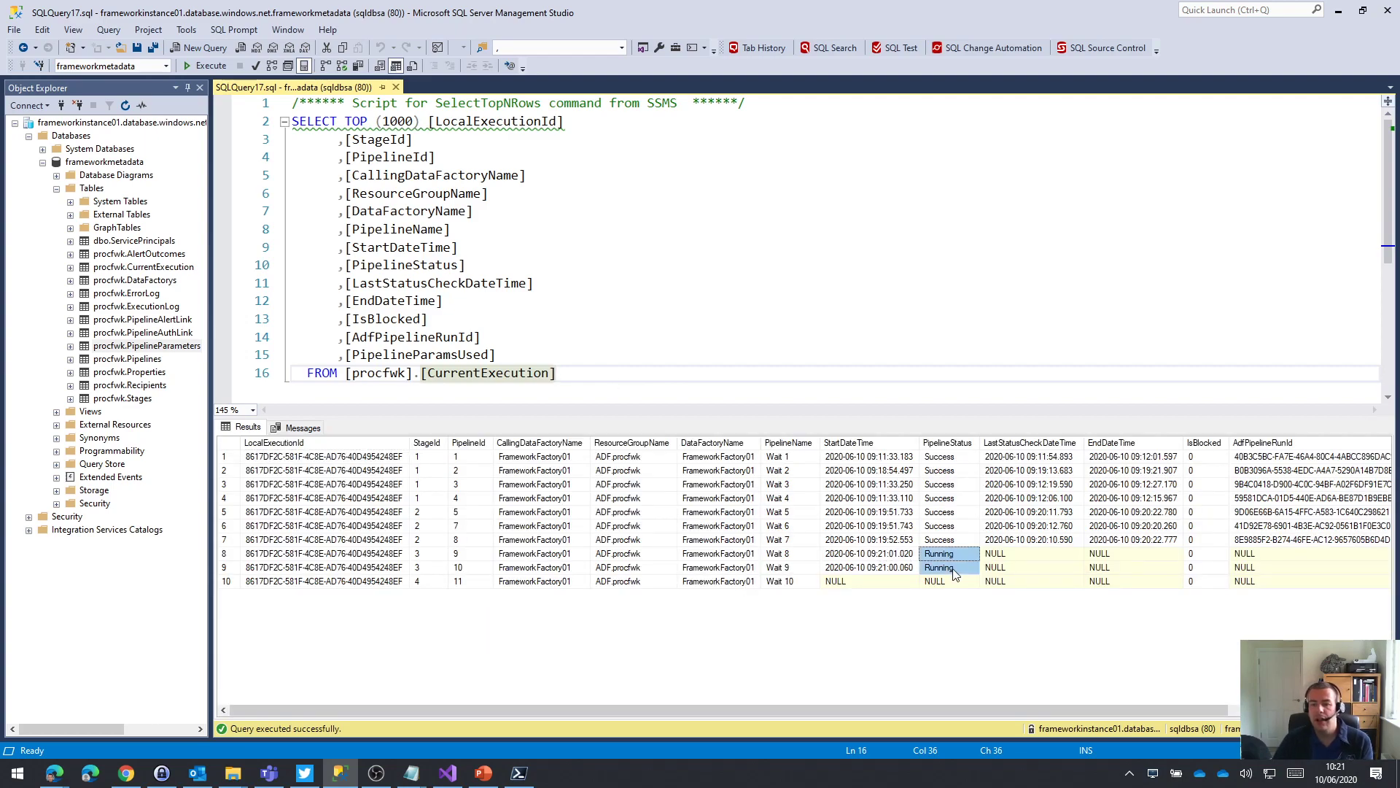
- Switch to Data Factory, open the 02-Parent pipeline in authoring, view its trigger options and select the Execute Stages activity
mouse_move(64, 782)
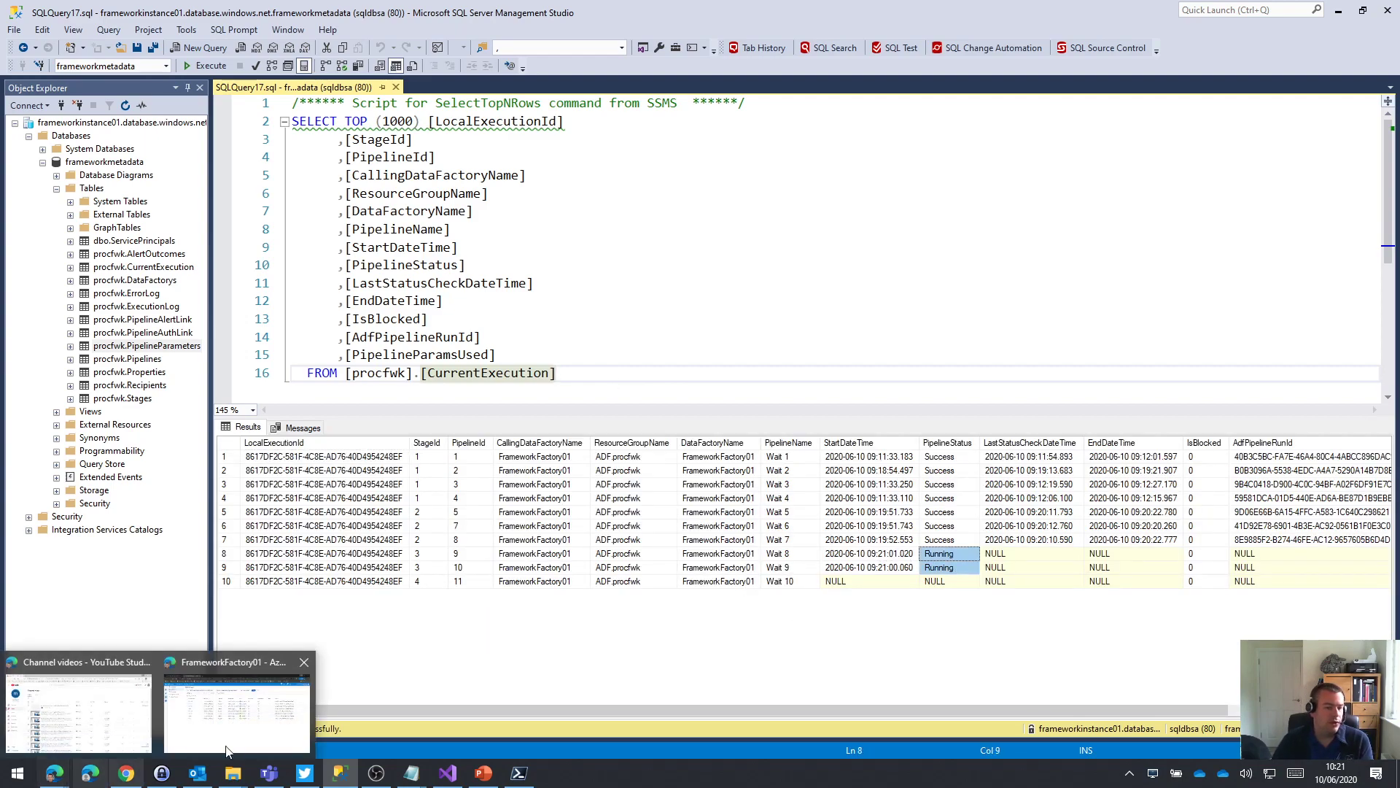
left_click(226, 711)
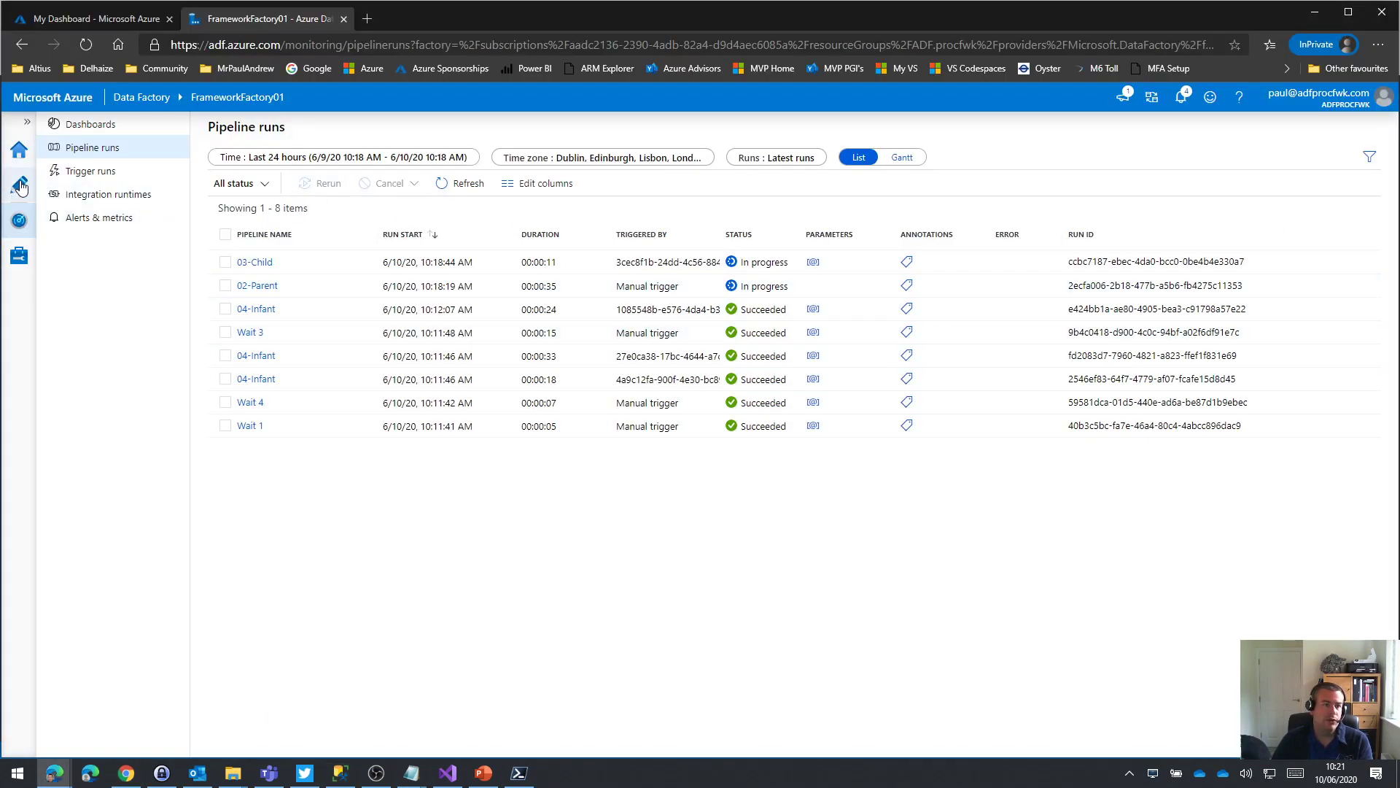
left_click(19, 184)
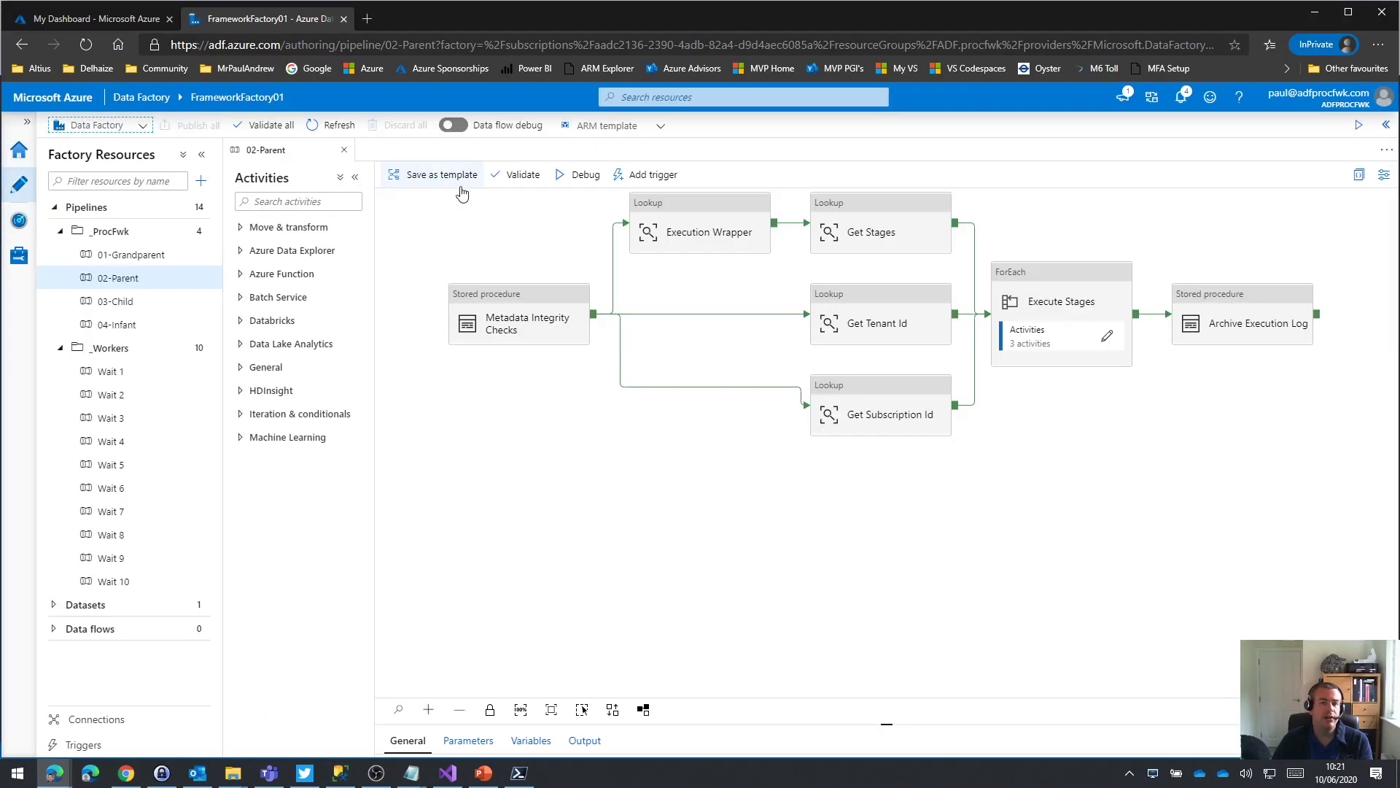
left_click(652, 177)
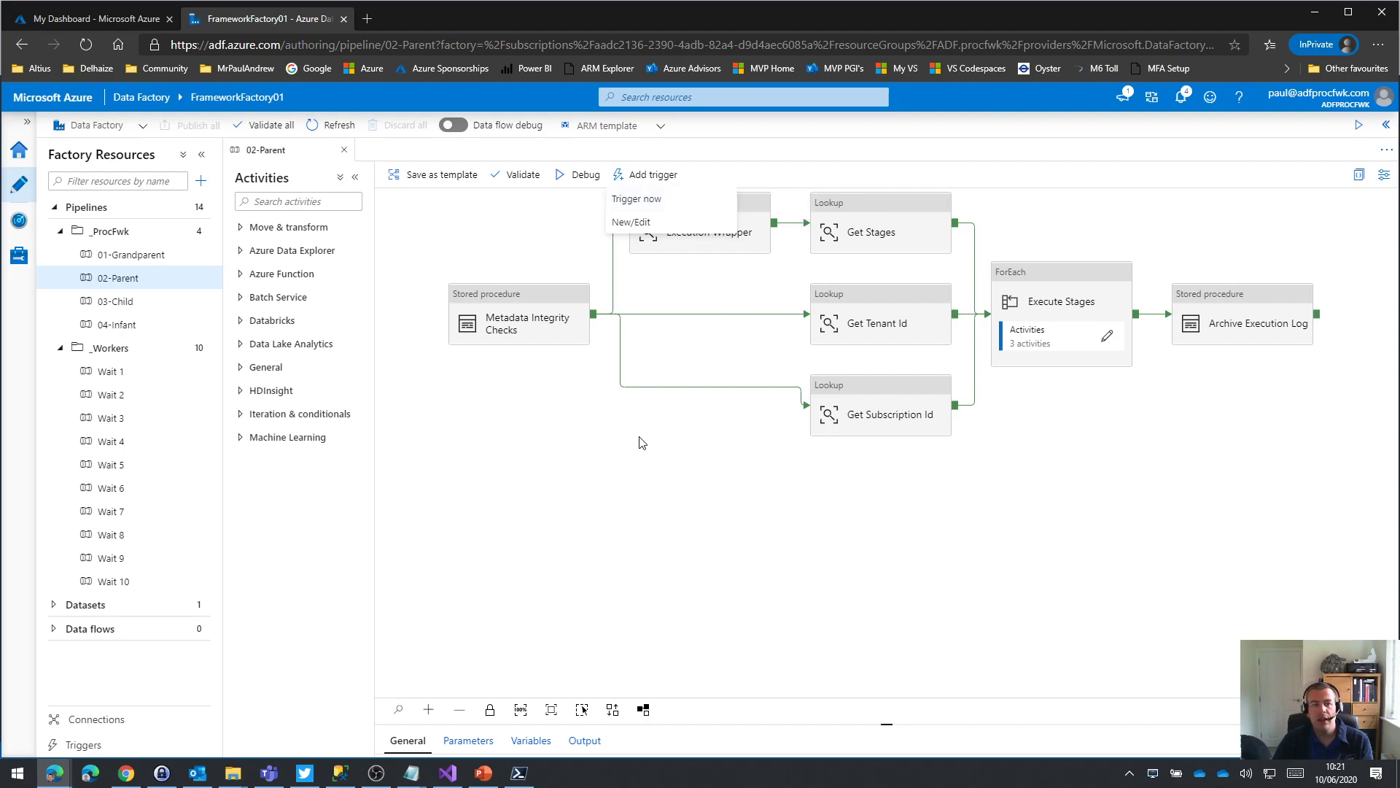
key("Escape")
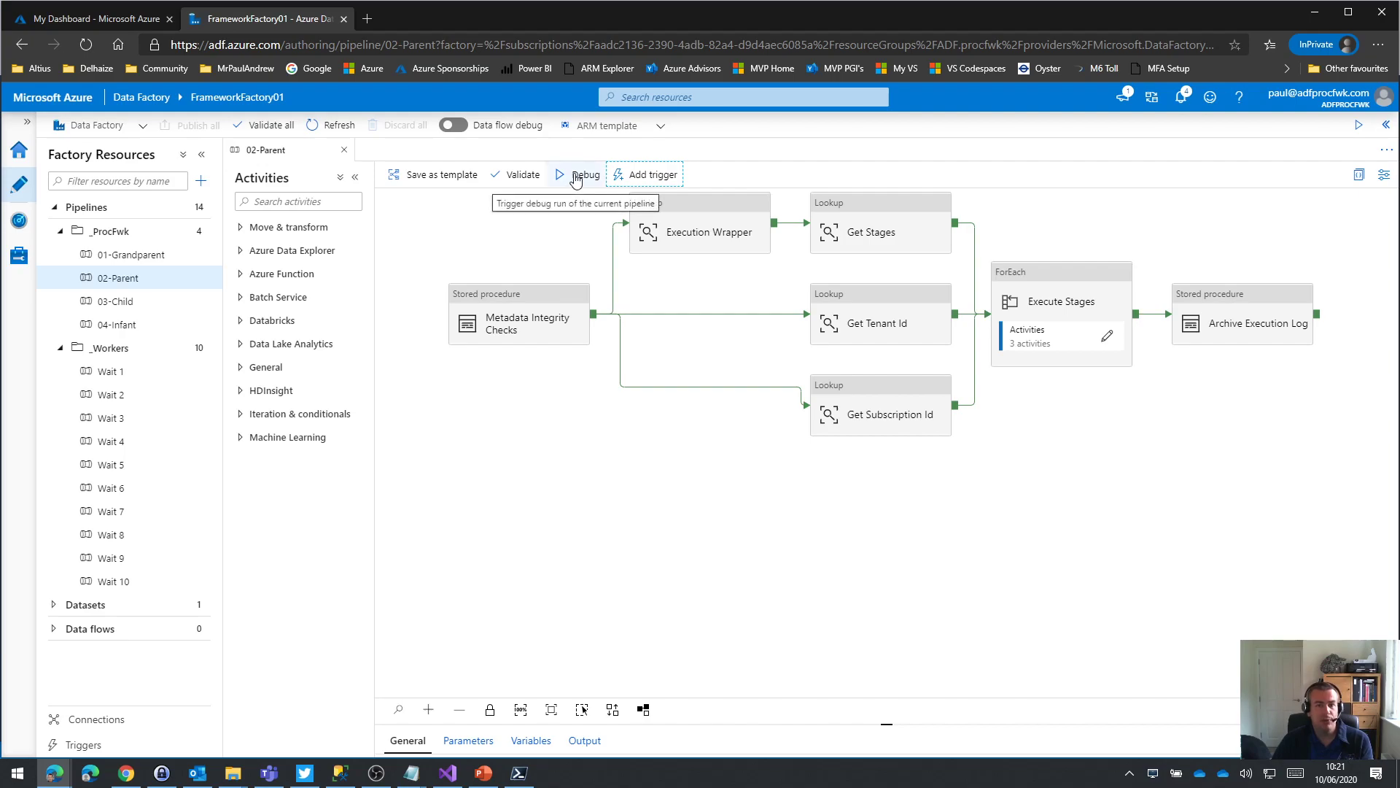
left_click(1076, 290)
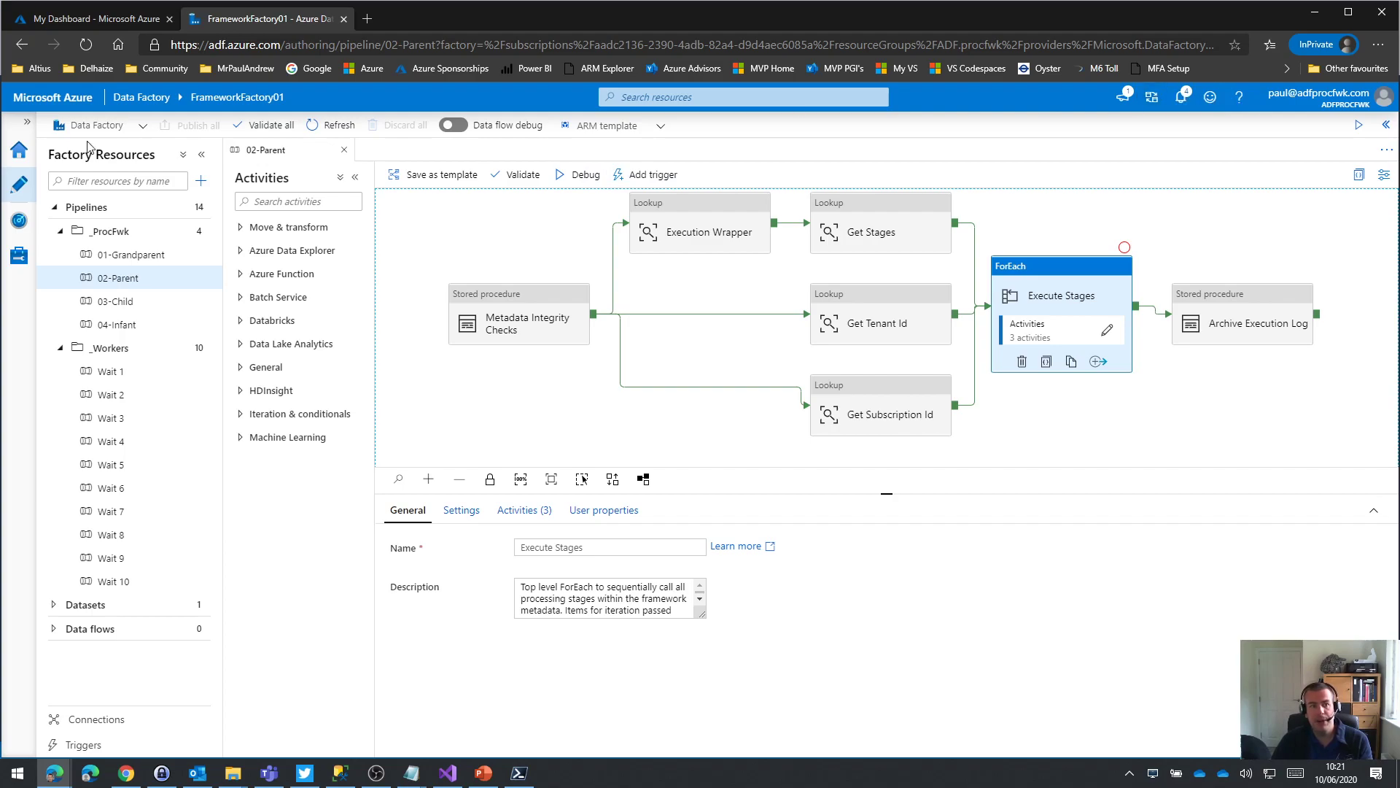
- Return to the Data Factory pipeline runs and refresh the list to check the framework and worker pipeline runs
left_click(24, 224)
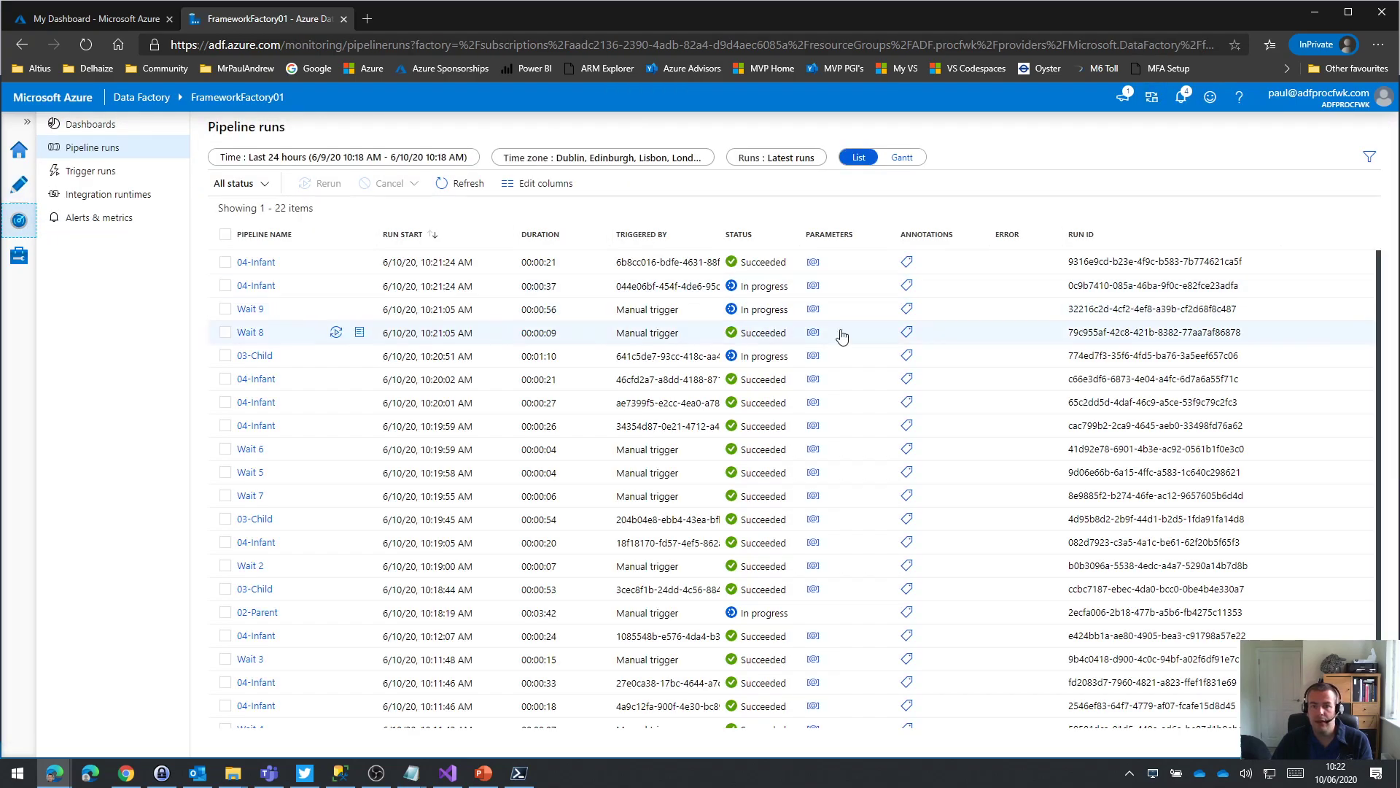
left_click(462, 184)
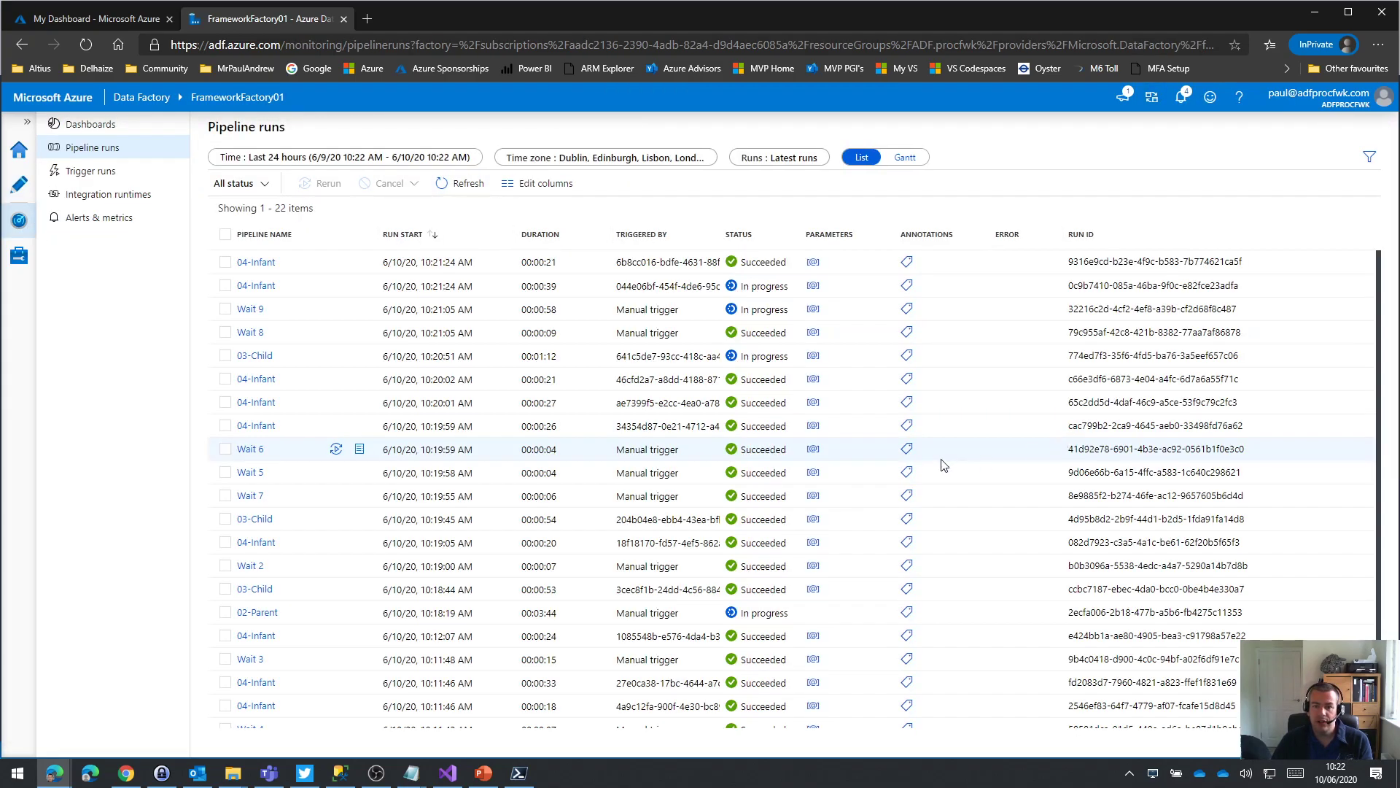
left_click(462, 183)
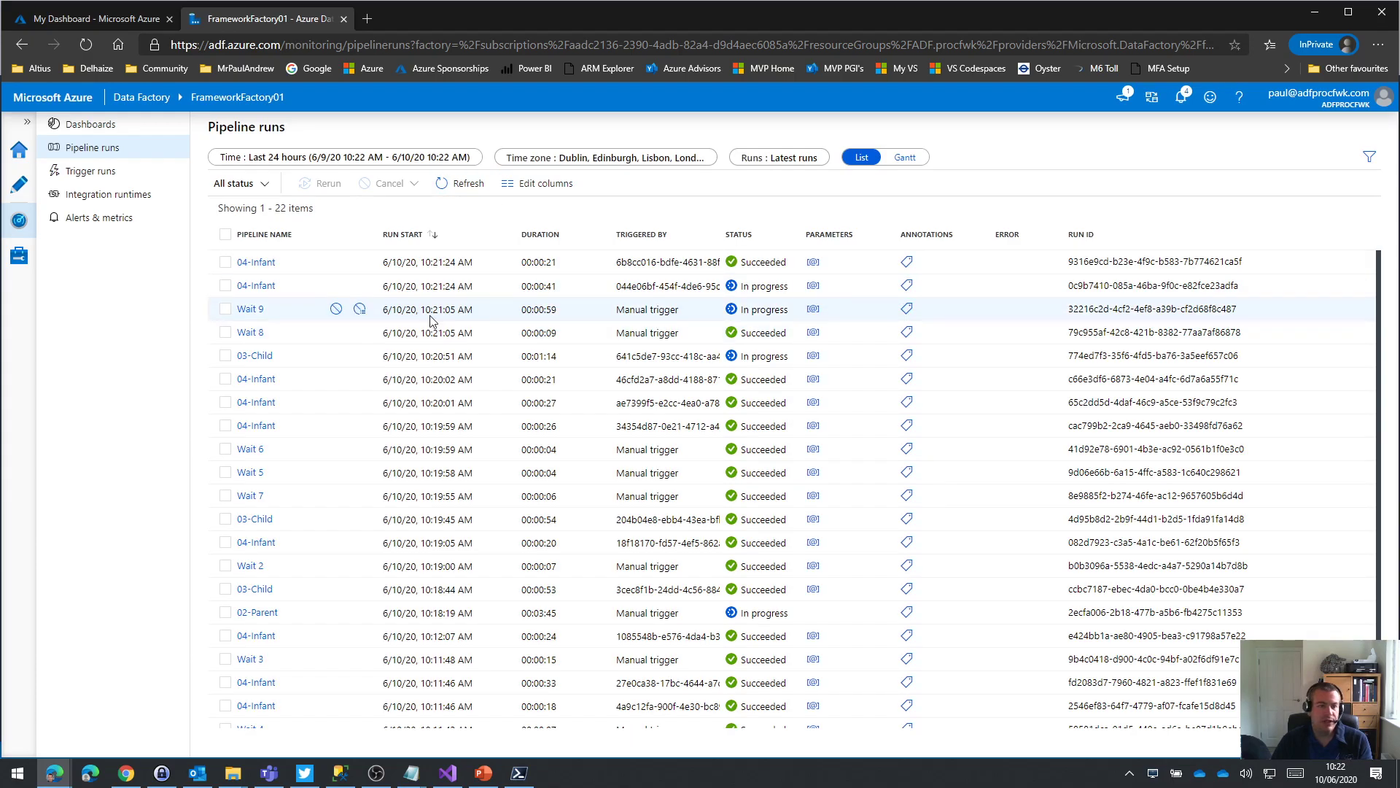
- Refresh the pipeline runs, switch to SQL Server Management Studio to requery CurrentExecution, and highlight the Wait 8 and Wait 9 rows through PipelineStatus
left_click(442, 190)
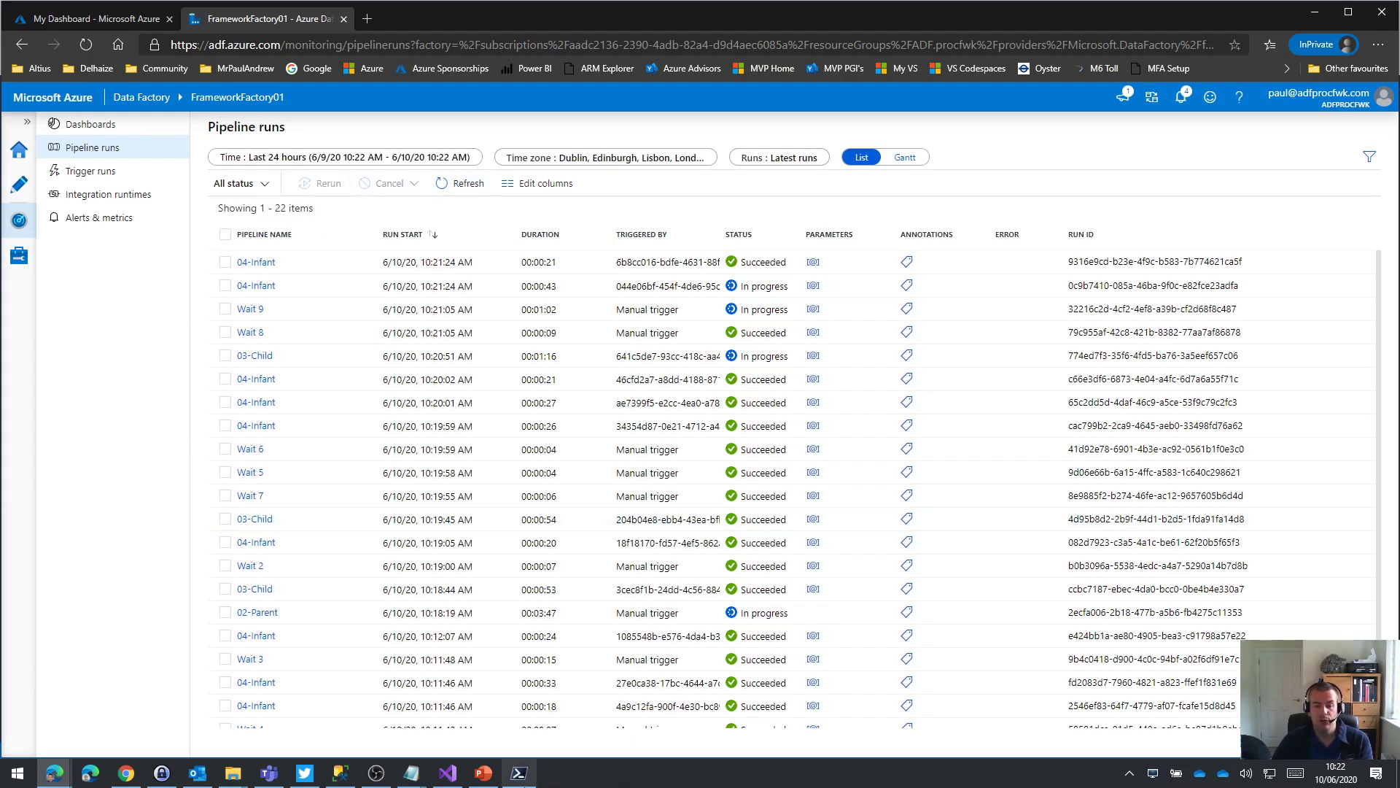
left_click(339, 773)
left_click(646, 373)
key("F5")
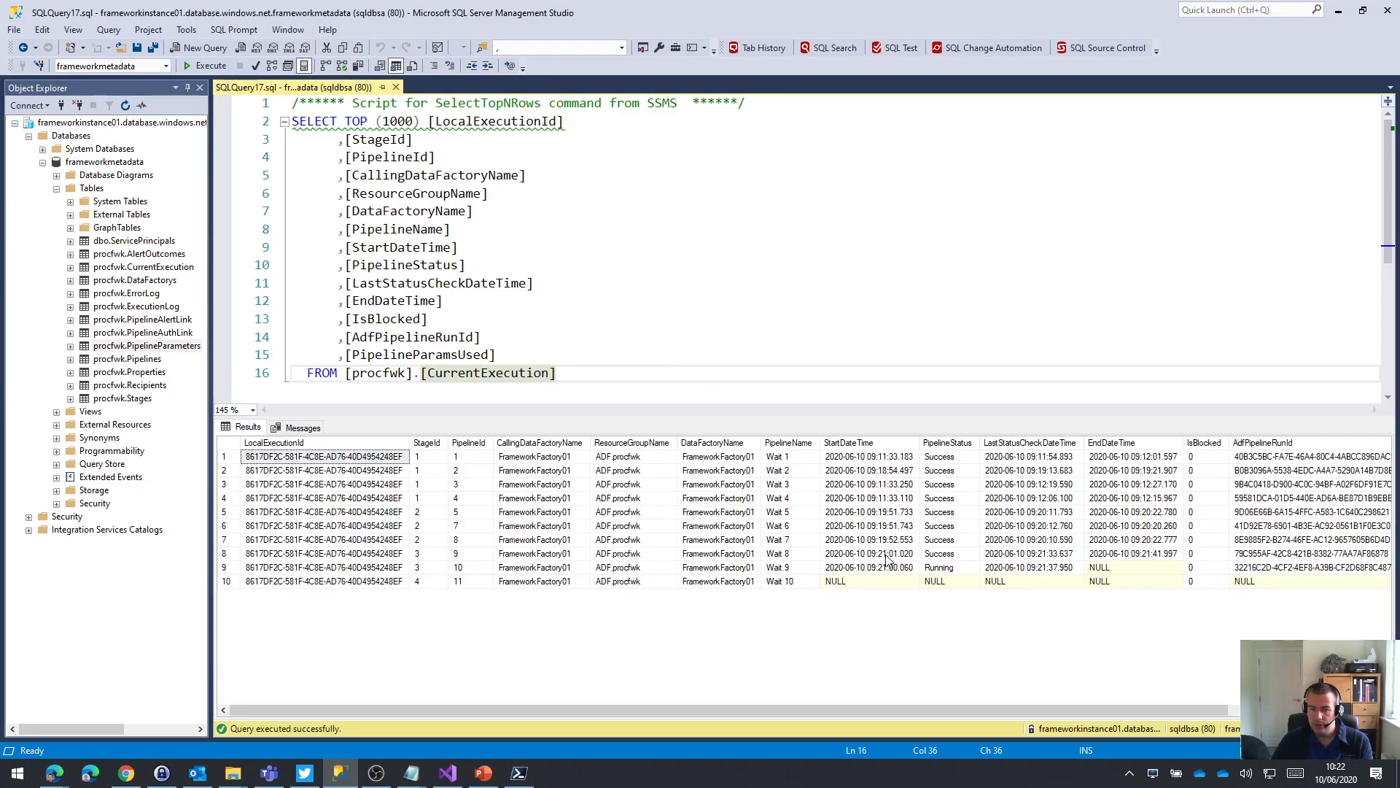
left_click_drag(430, 560, 961, 568)
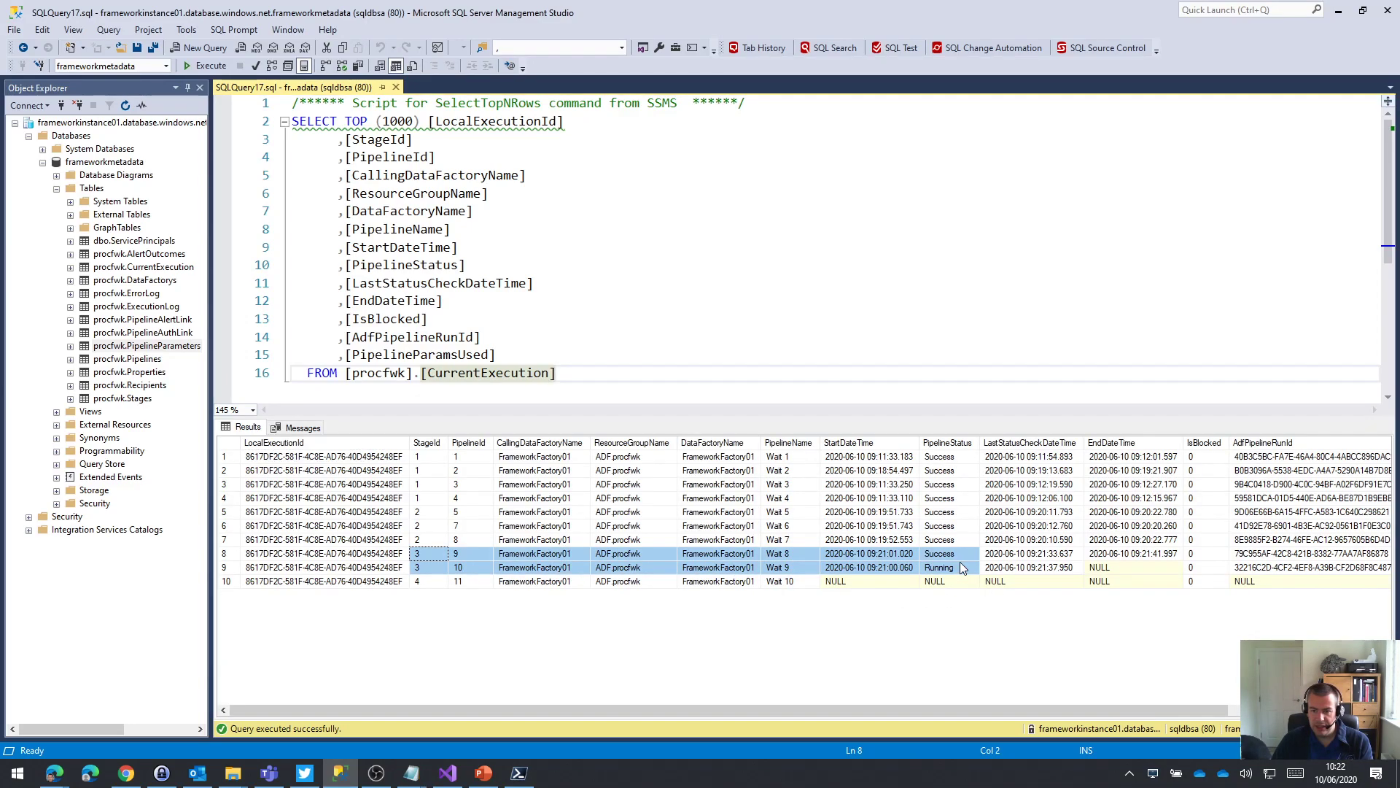
- Rerun the CurrentExecution query and check the Wait 9 row's EndDateTime value
left_click_drag(1118, 711, 1274, 715)
left_click(610, 370)
key("F5")
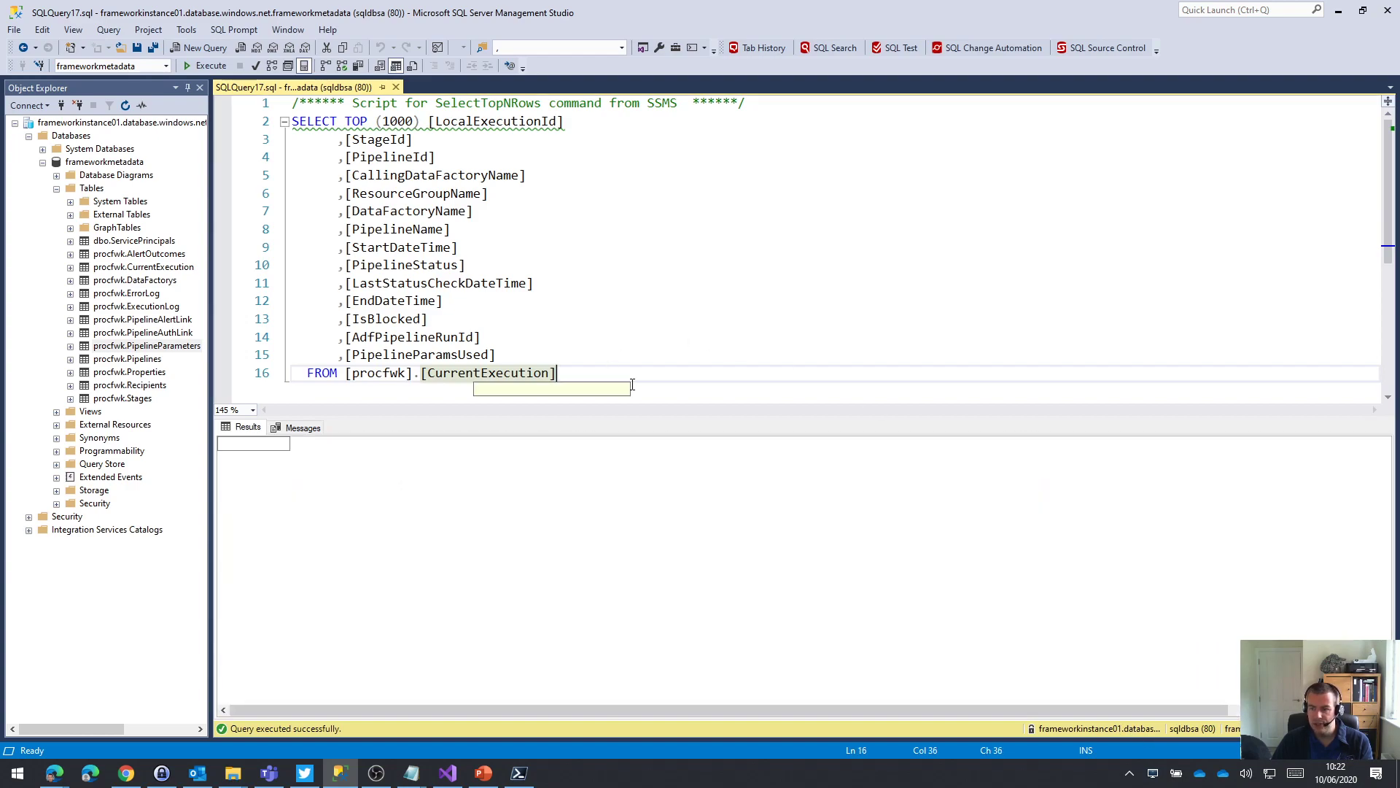
key("F5")
left_click_drag(1130, 713, 1274, 715)
left_click(857, 568)
left_click(659, 388)
left_click(952, 567)
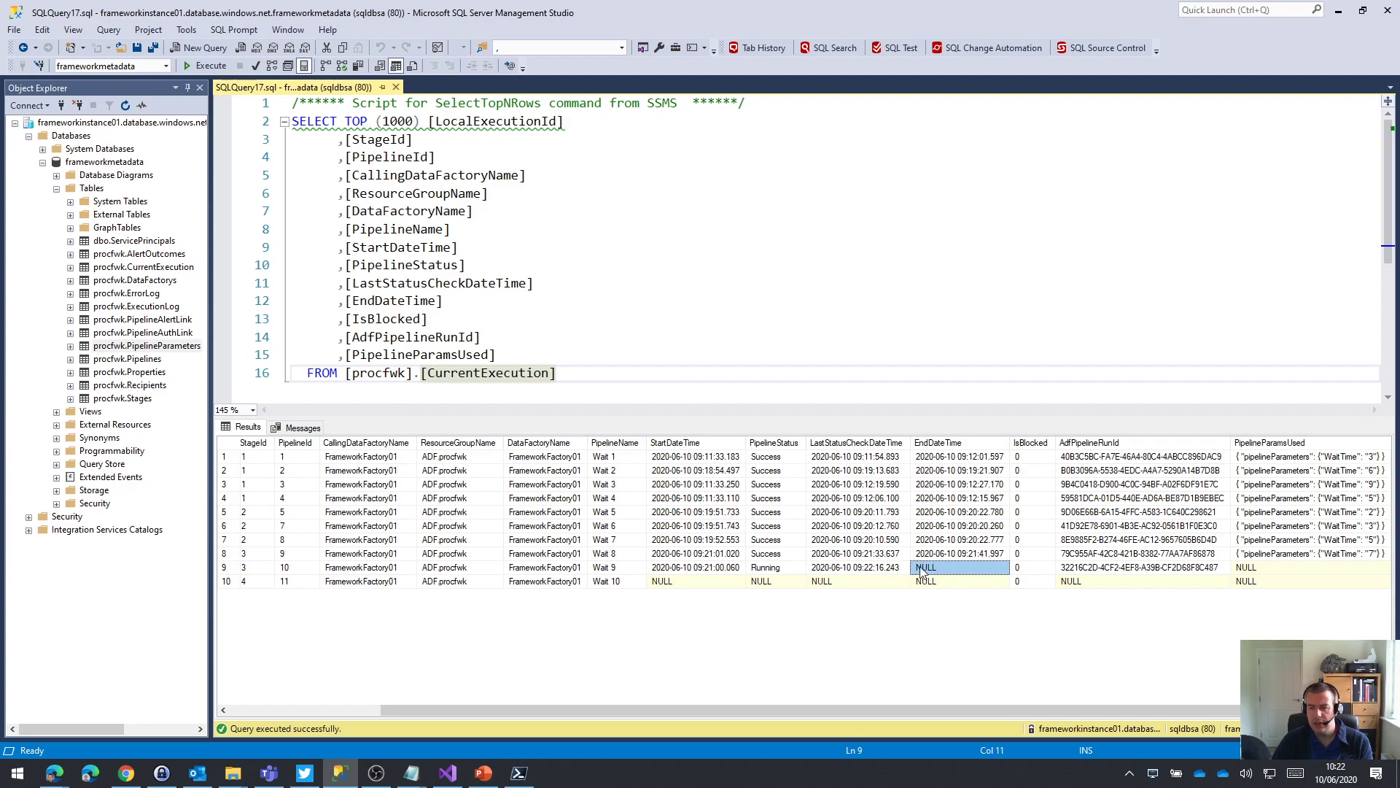
- Requery CurrentExecution, highlight Wait 9's LastStatusCheckDateTime and EndDateTime values, and run the query again
left_click(612, 374)
key("F5")
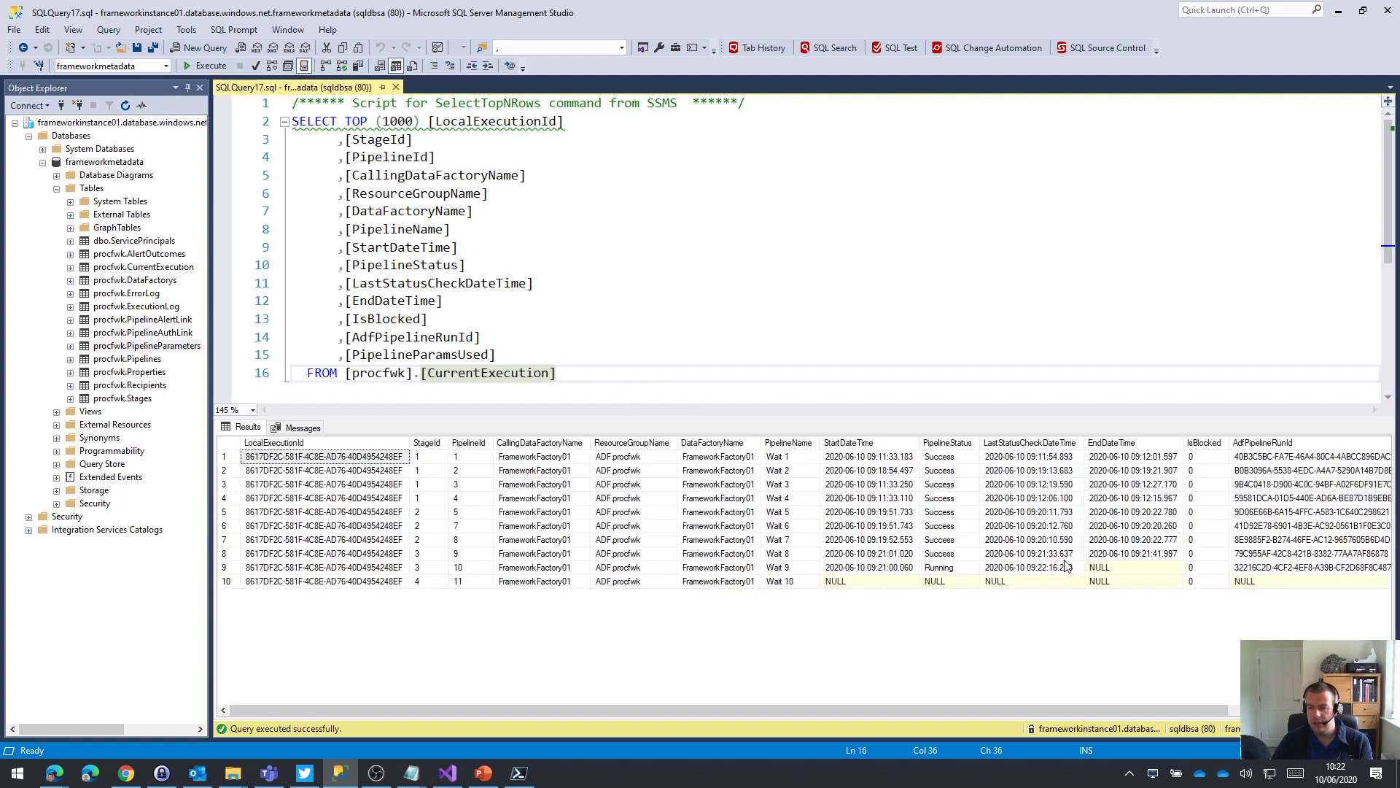
left_click(1035, 568)
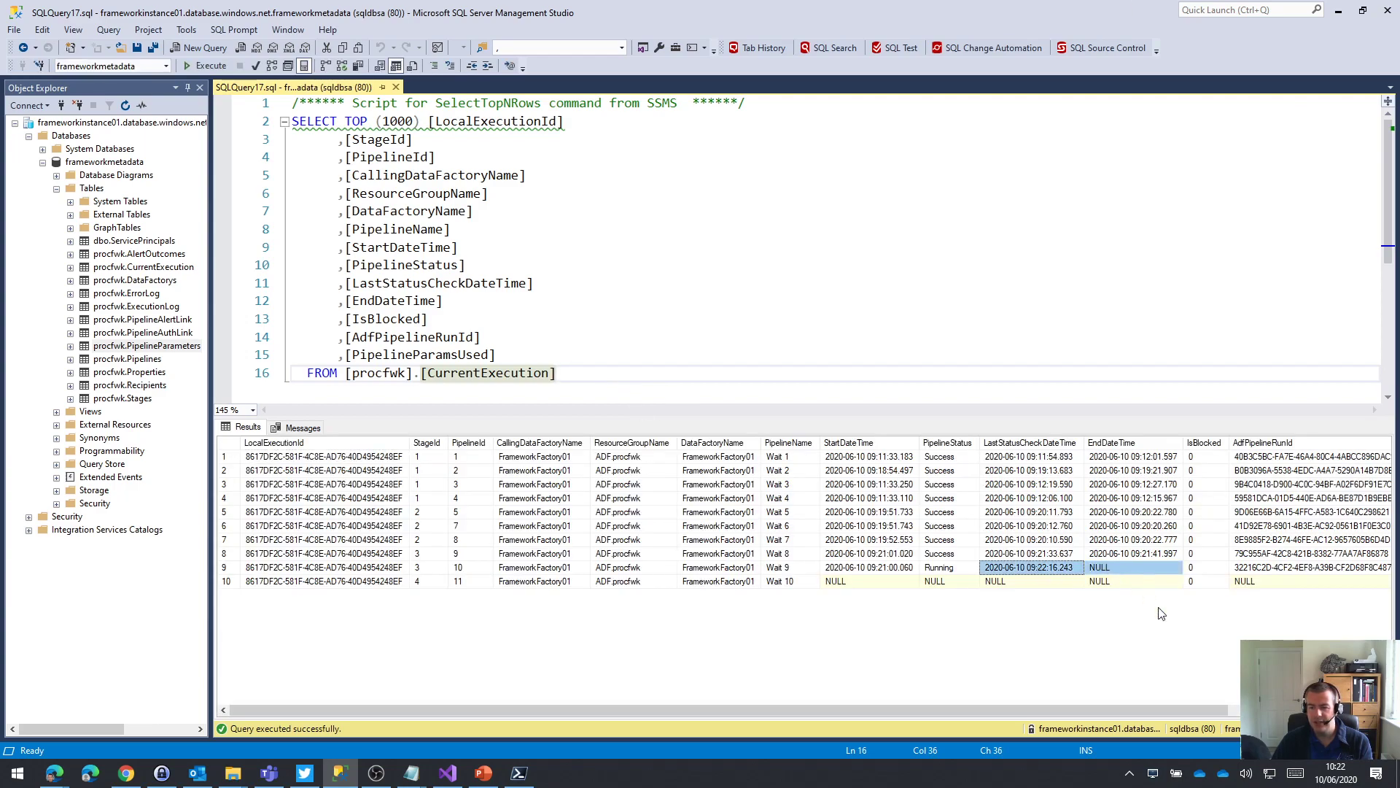
key("F5")
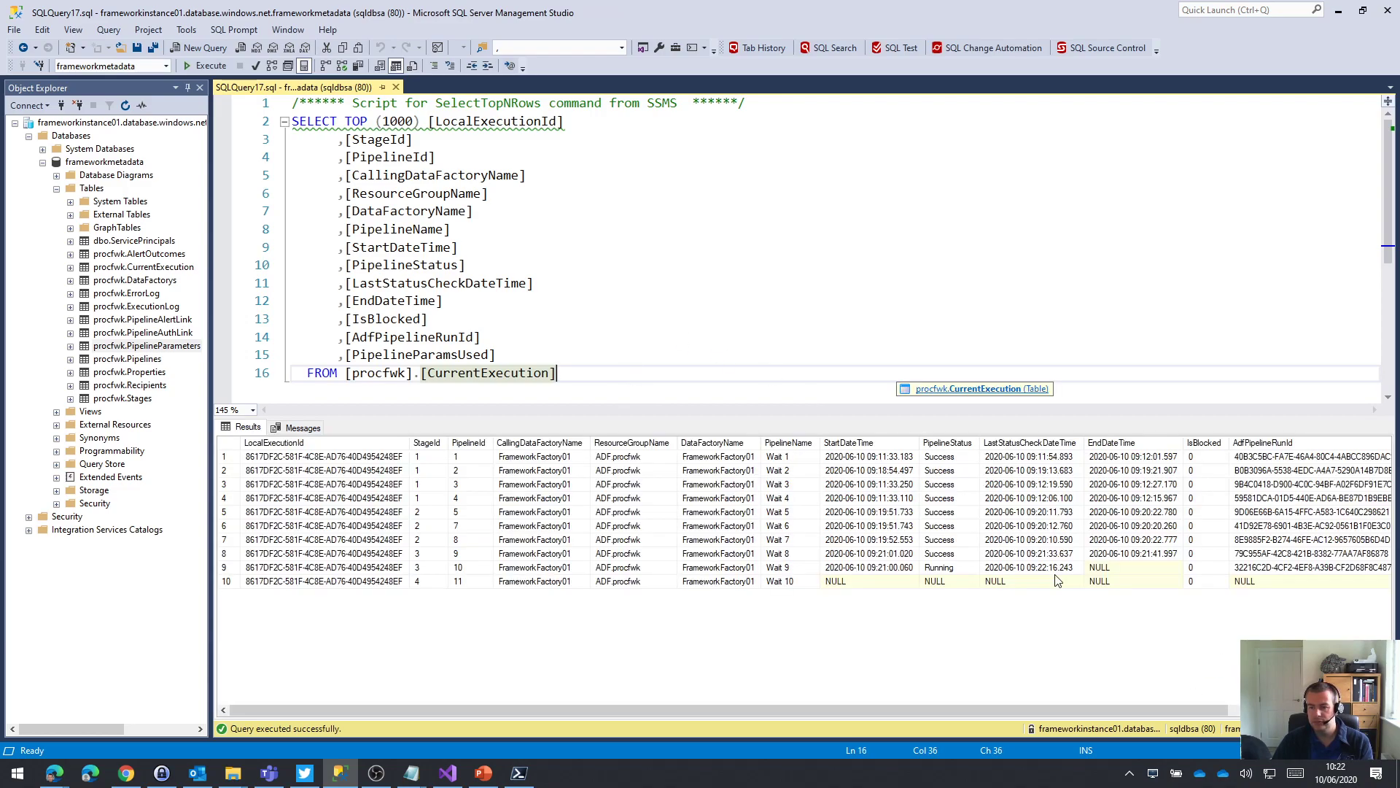
- Switch to Data Factory and refresh the pipeline runs to check the Wait 9 run
mouse_move(57, 774)
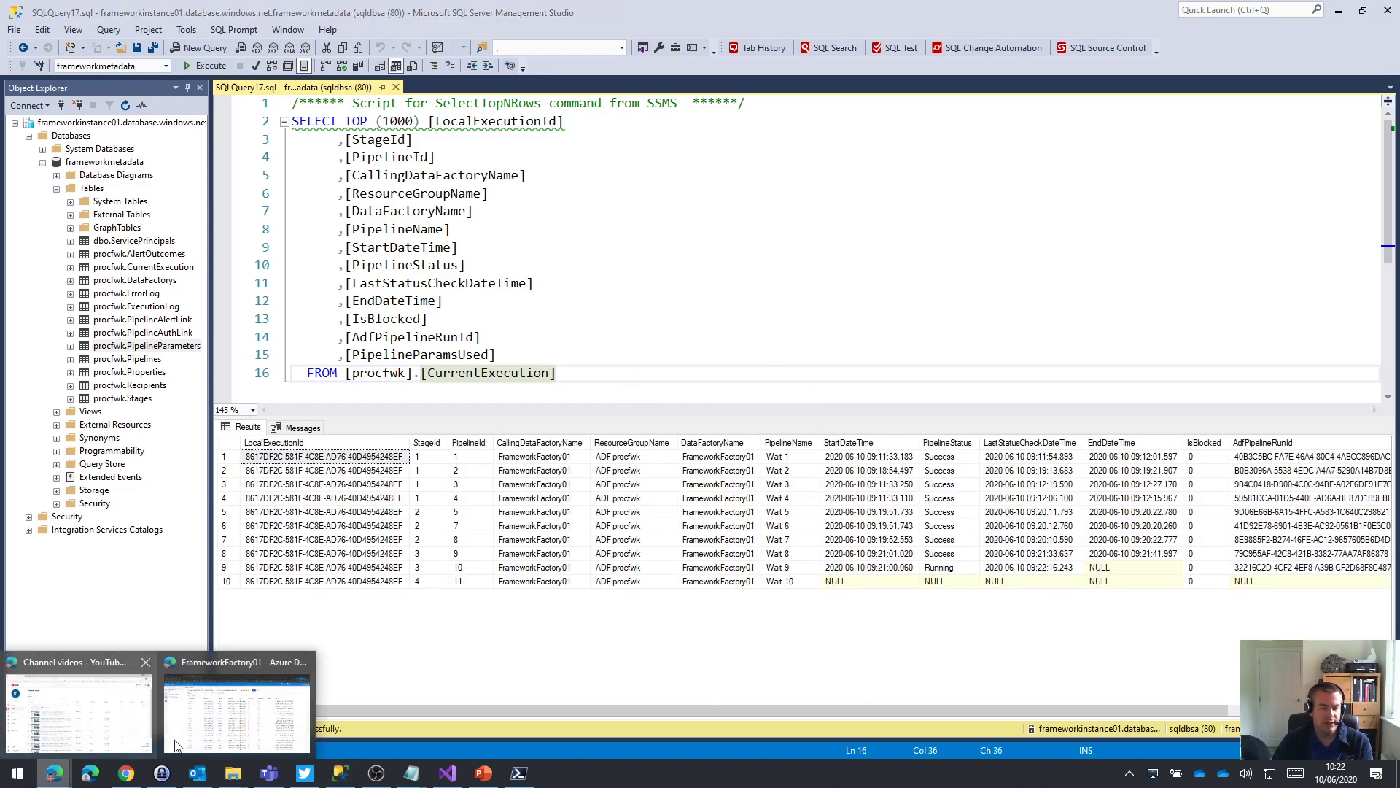
left_click(241, 718)
left_click(469, 186)
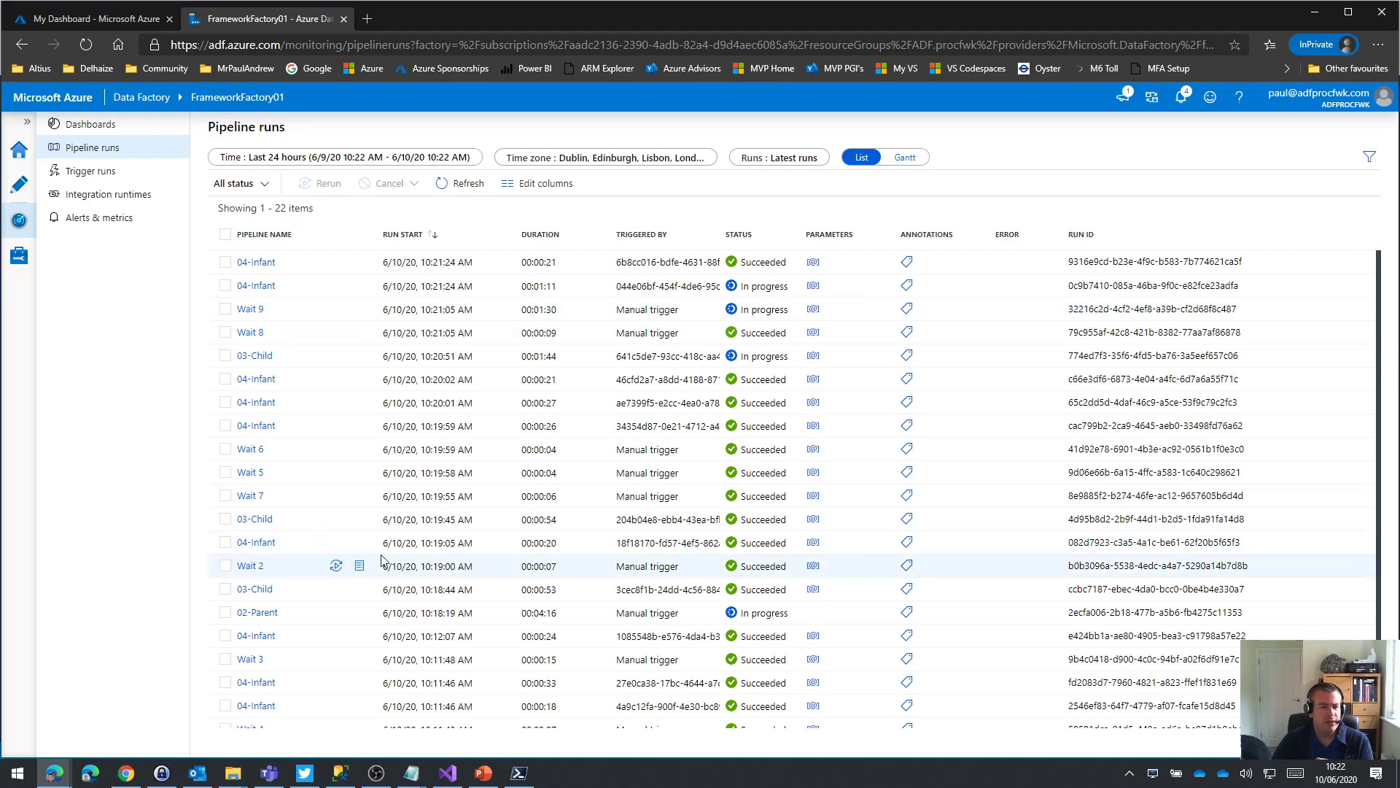
- Return to SQL Server Management Studio, select the top 1000 rows of procfwk.PipelineParameters, and highlight the WaitTime row for PipelineId 9
left_click(1315, 13)
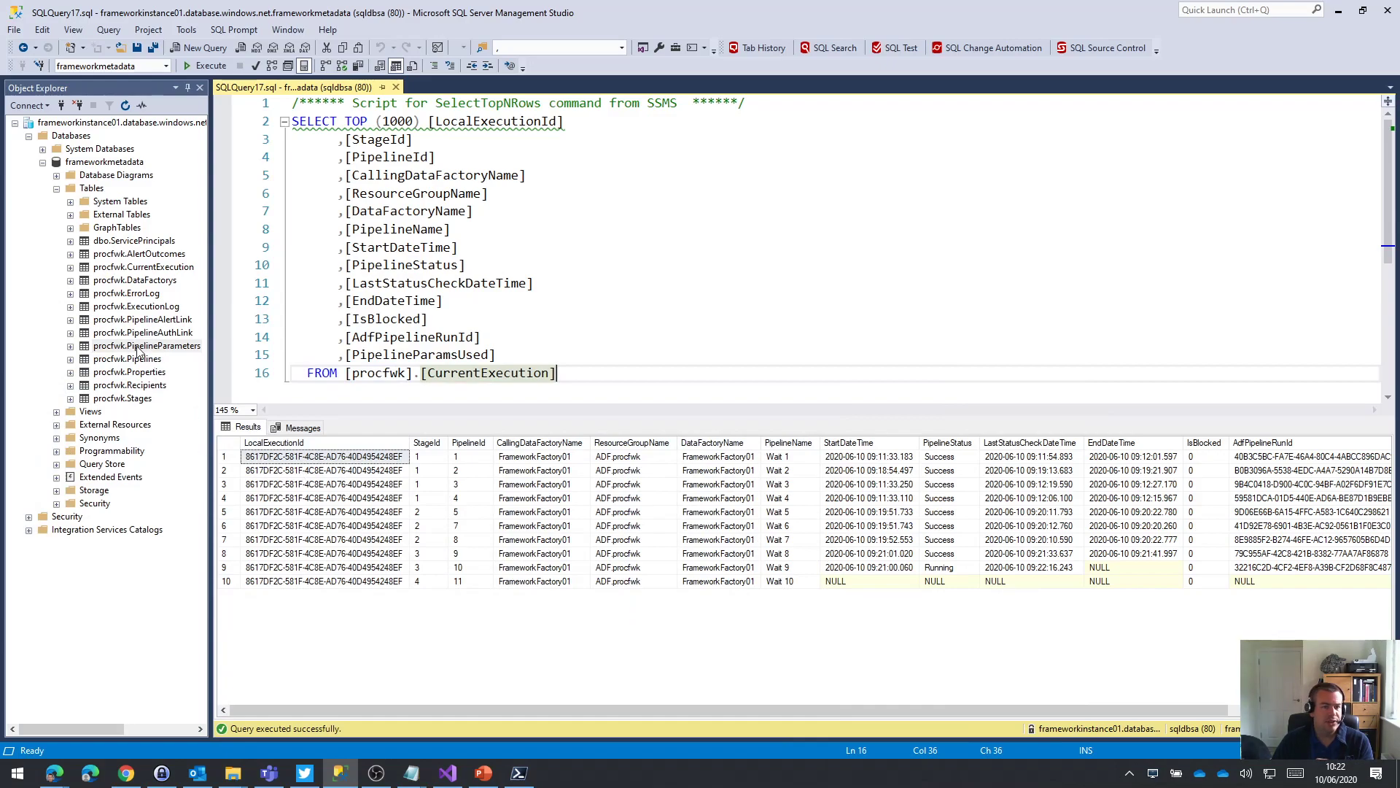
right_click(142, 351)
left_click(178, 387)
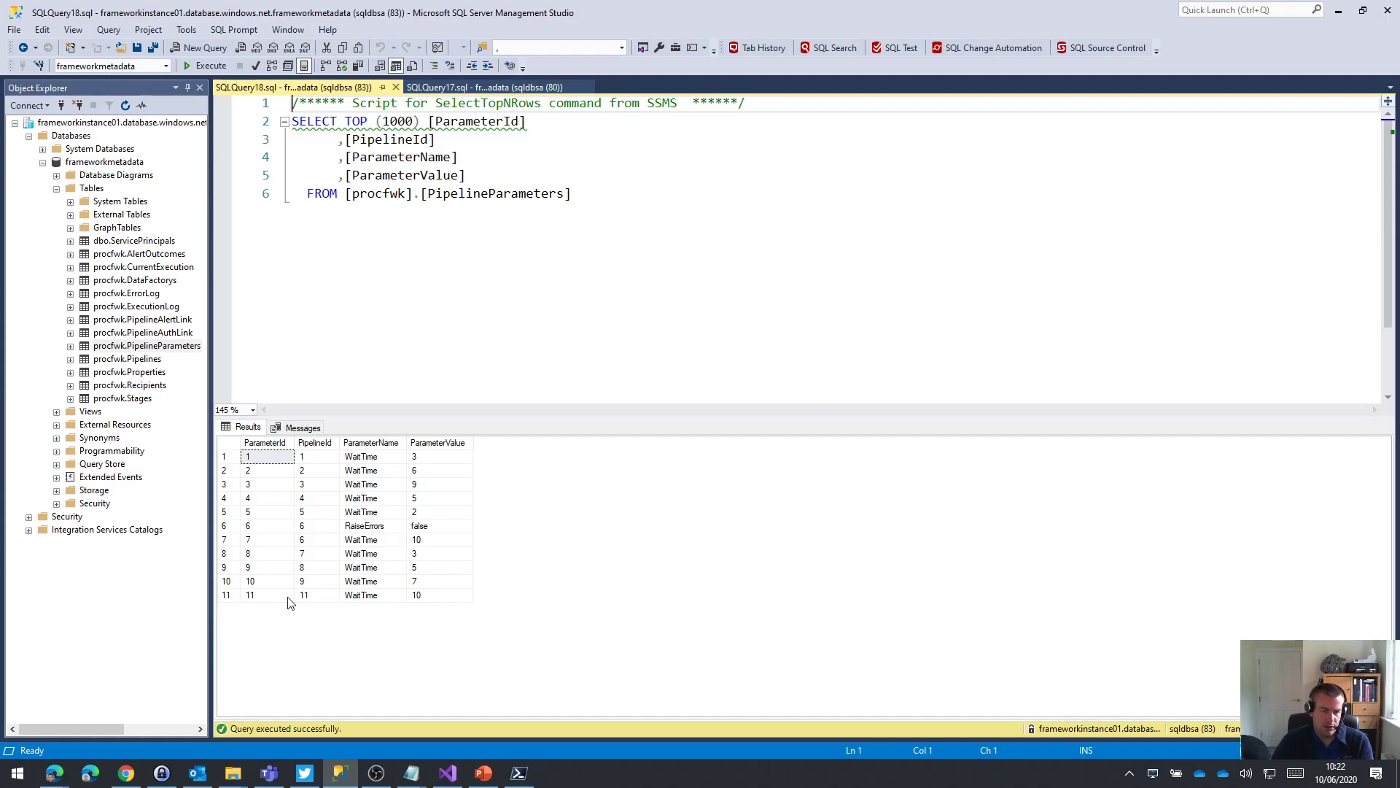
left_click_drag(302, 581, 456, 582)
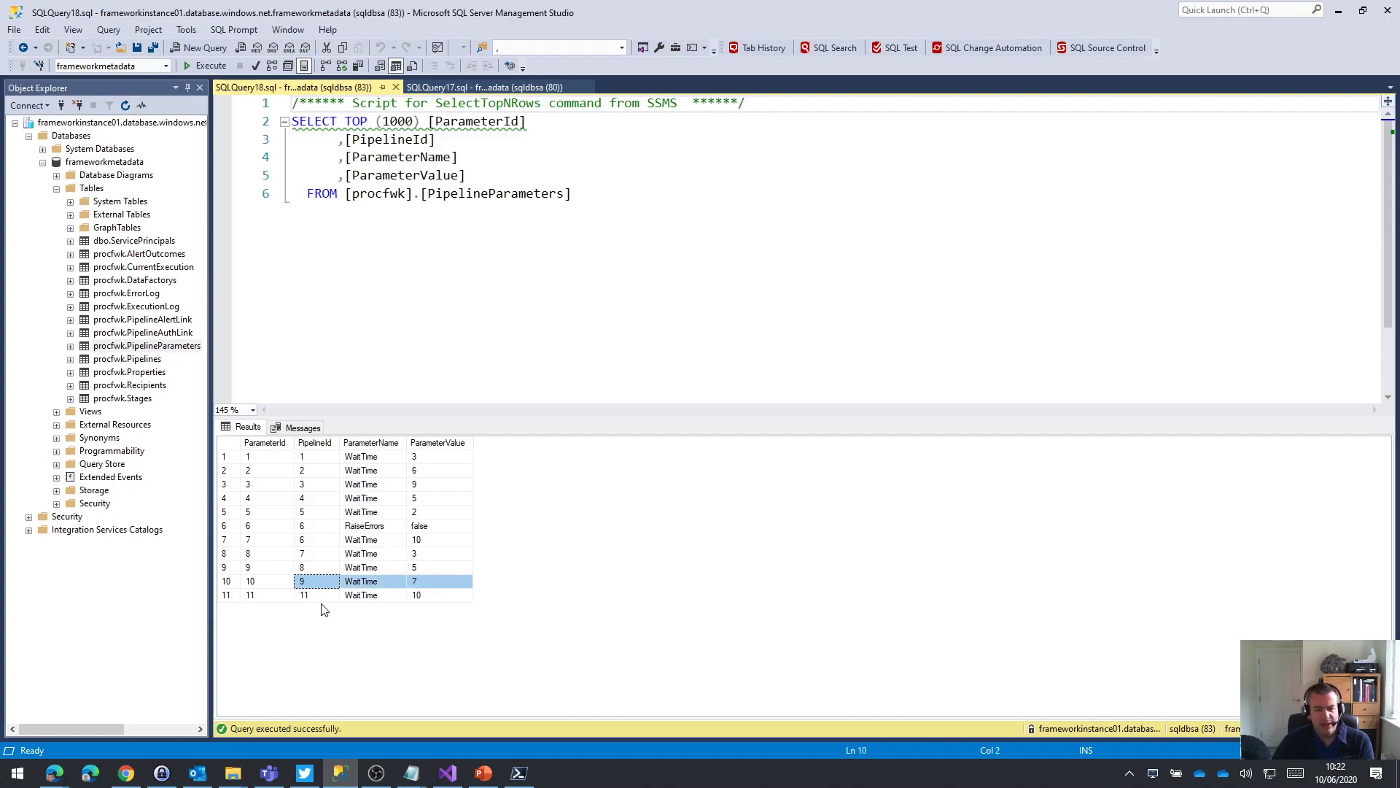
- Rerun the CurrentExecution query, then switch to Data Factory and refresh the pipeline runs
left_click(449, 87)
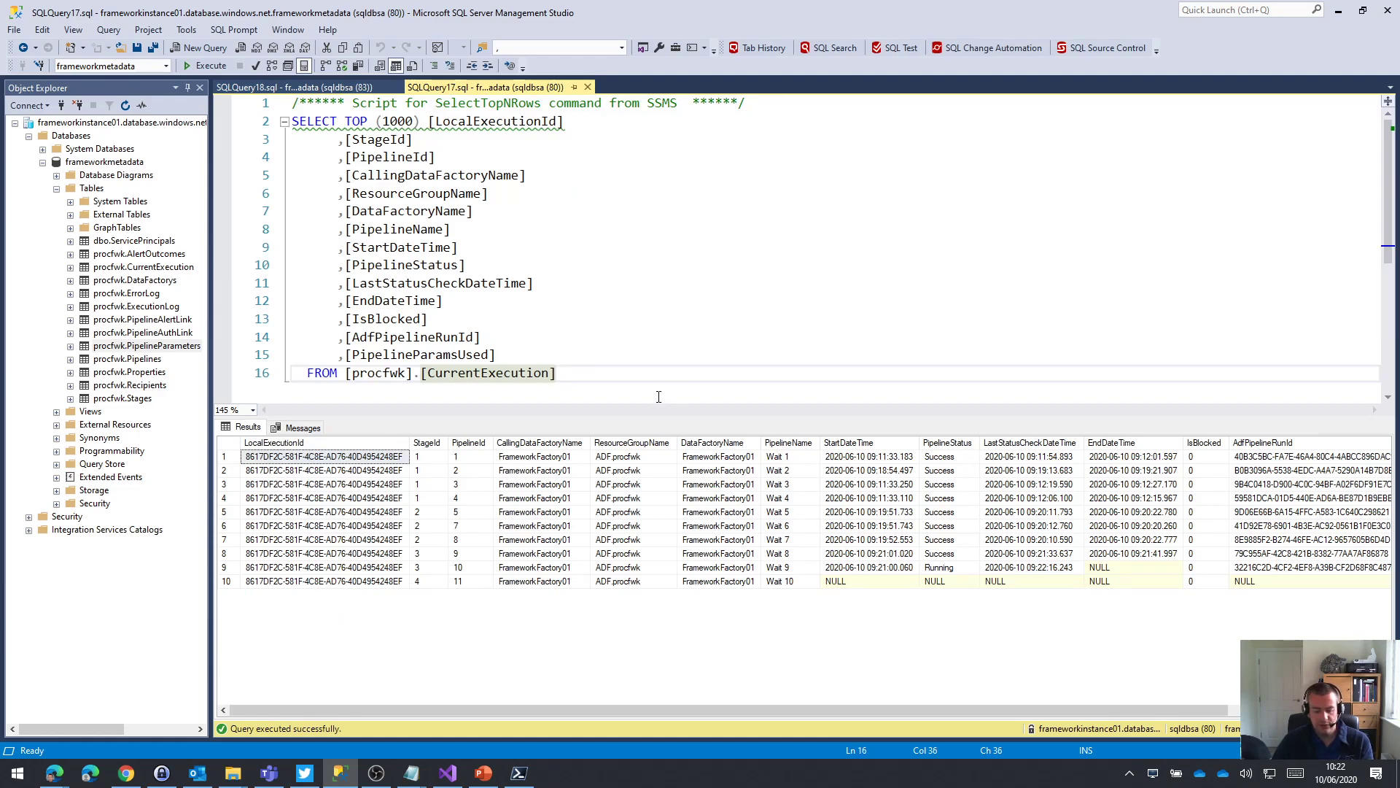
key("F5")
mouse_move(54, 773)
left_click(204, 723)
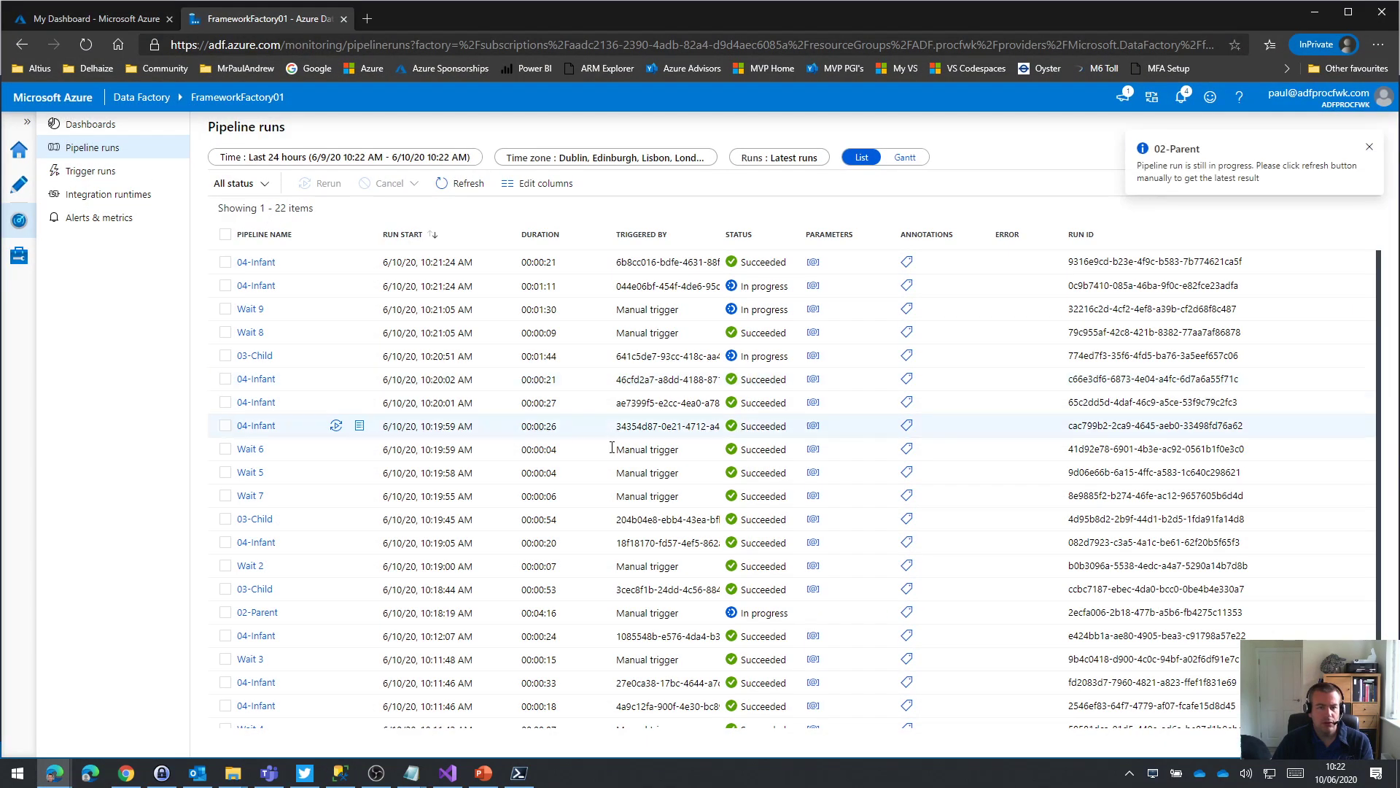
left_click(472, 184)
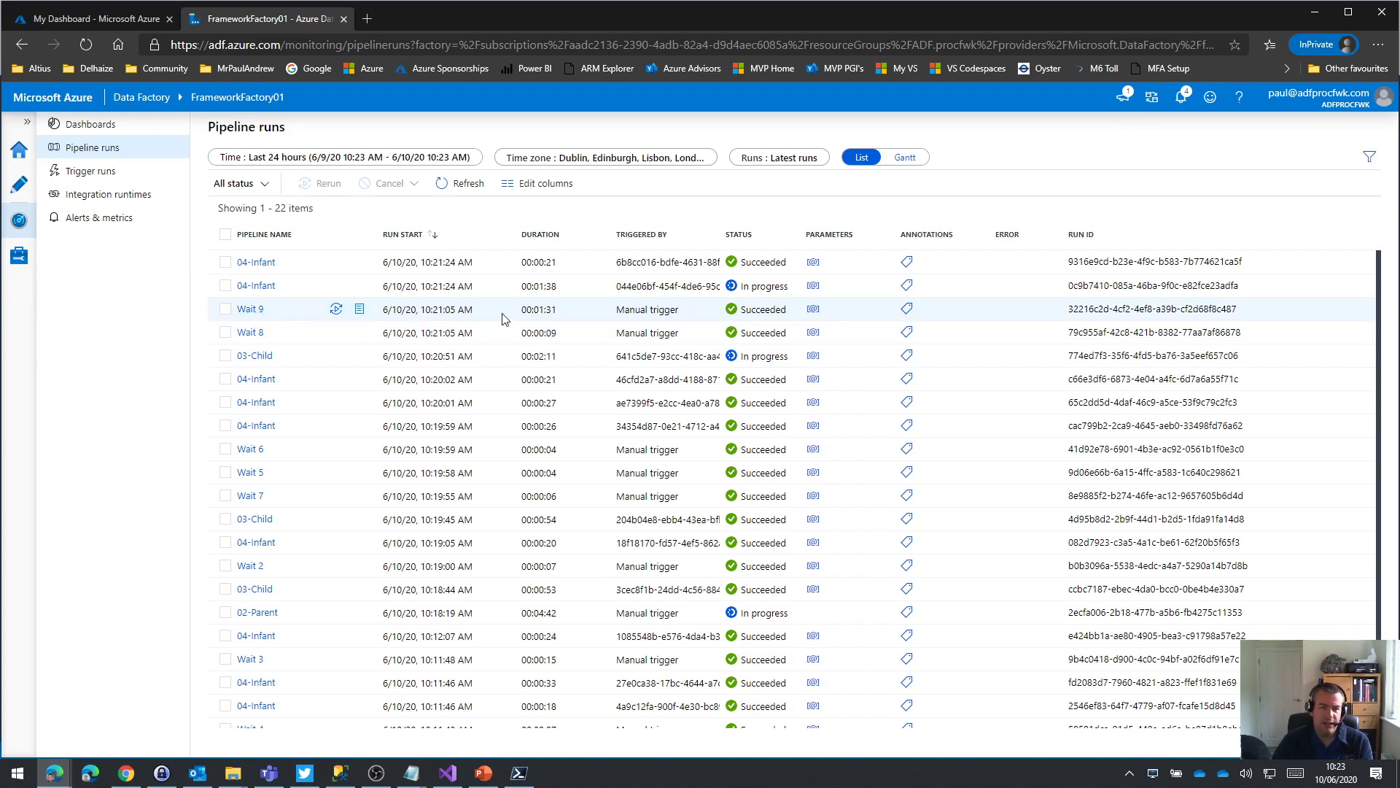
- Highlight the Wait 9 run's duration and inspect the WaitTime value in its run parameters
left_click_drag(541, 307, 566, 315)
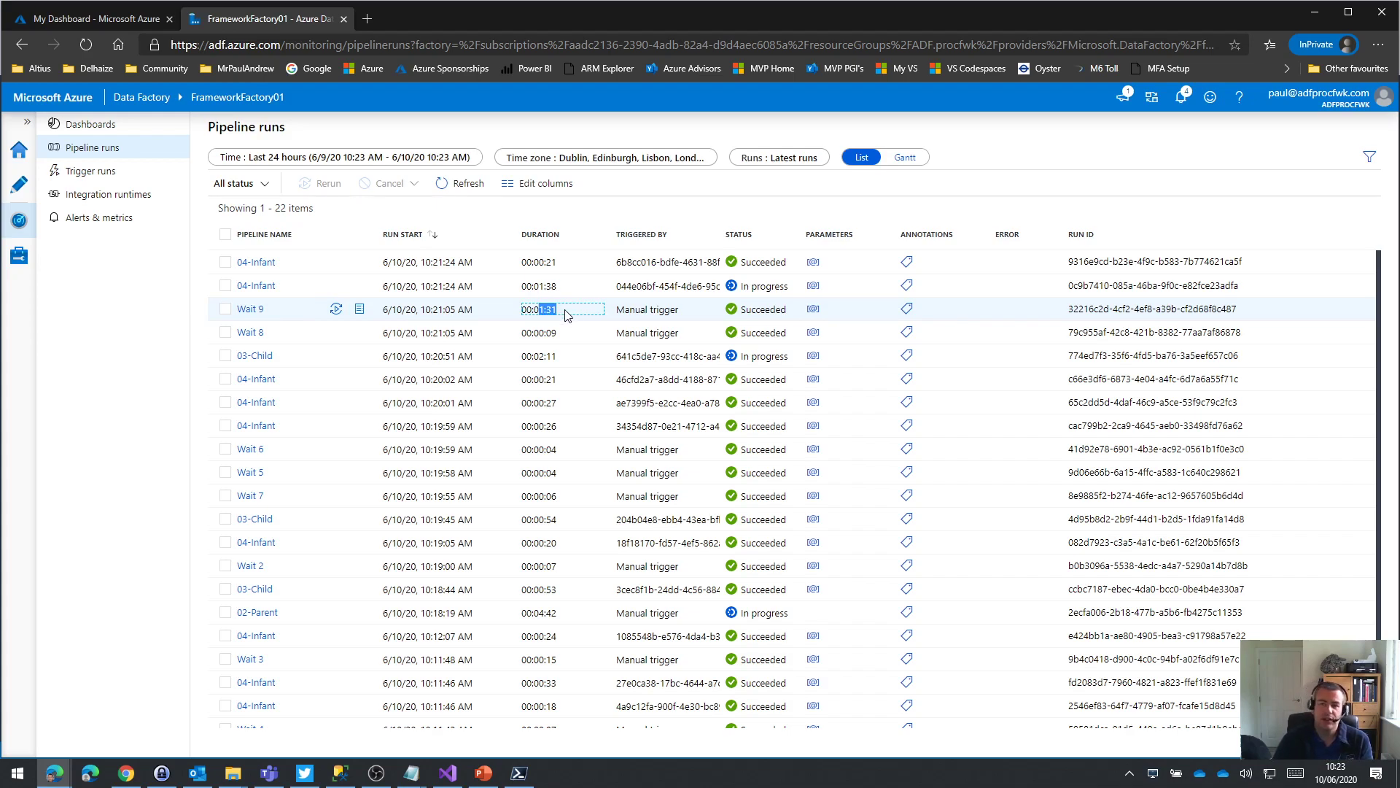
left_click(812, 309)
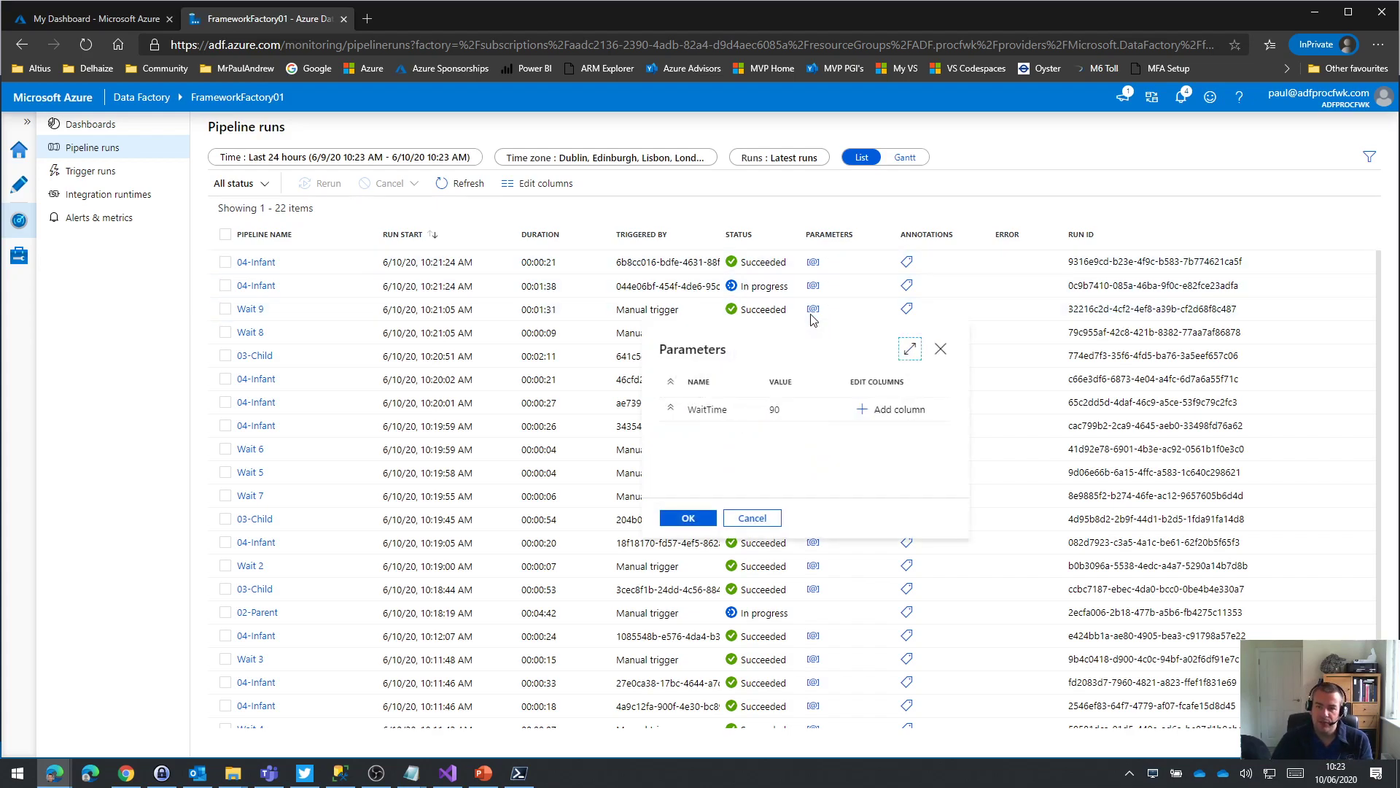
double_click(774, 409)
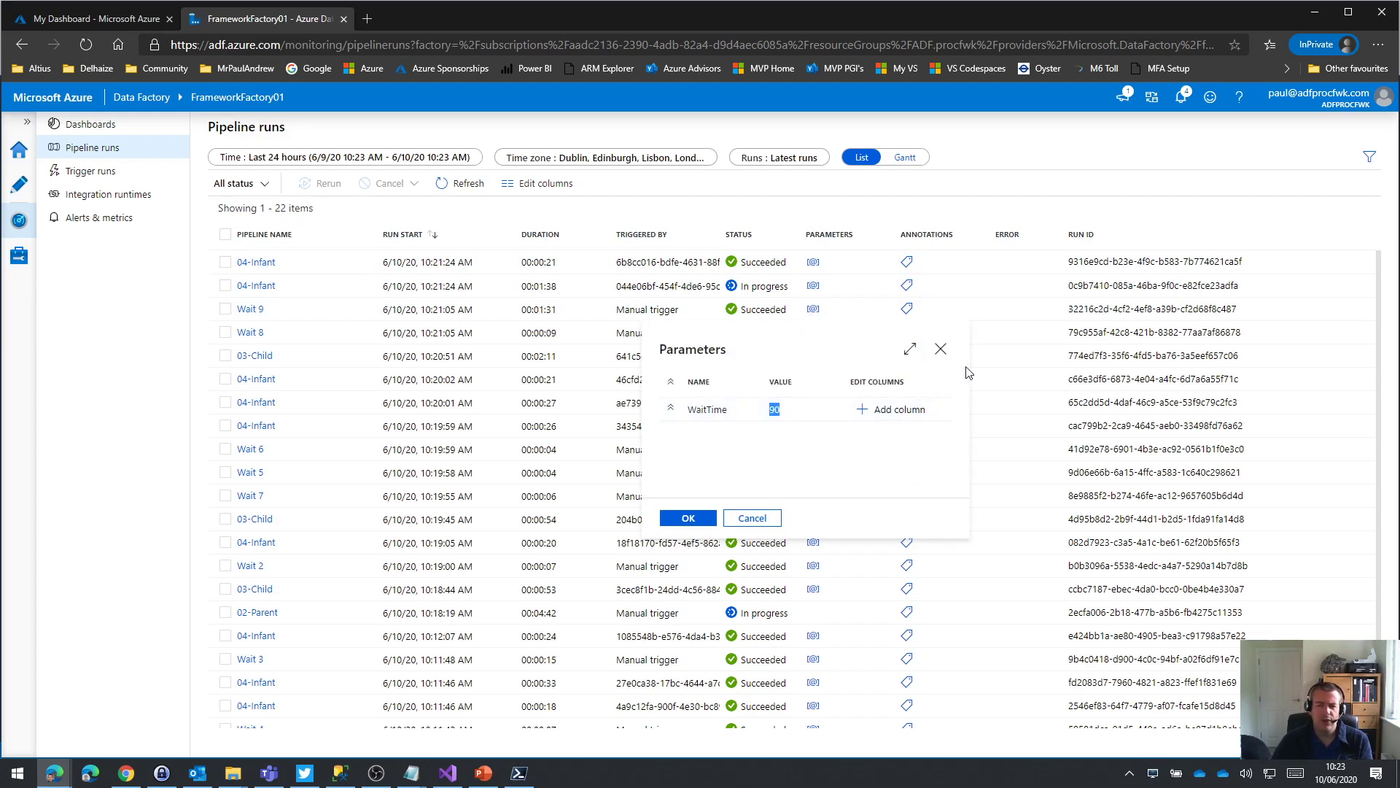
left_click(948, 355)
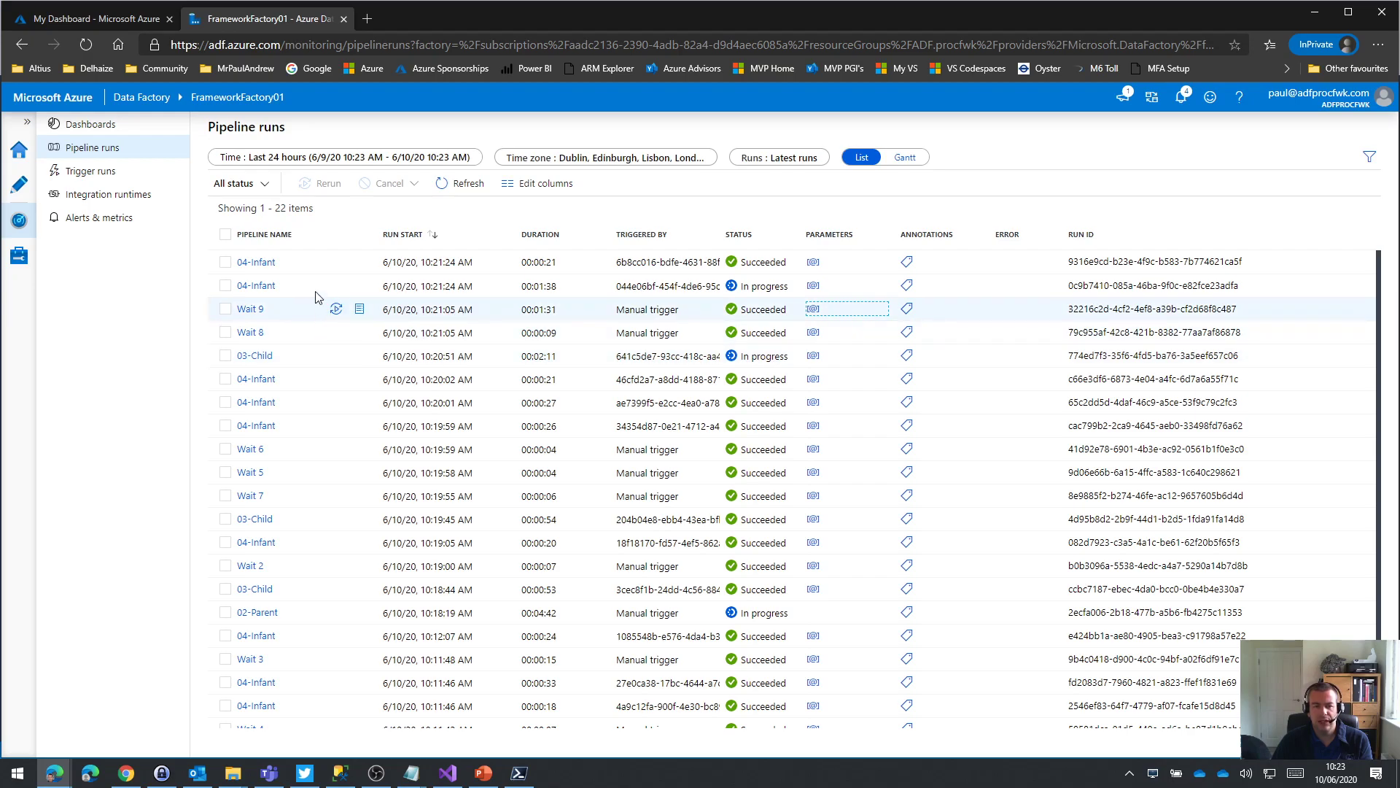
- Refresh the pipeline runs, return to the CurrentExecution results in SQL Server Management Studio, and select Wait 9's PipelineId
left_click(480, 188)
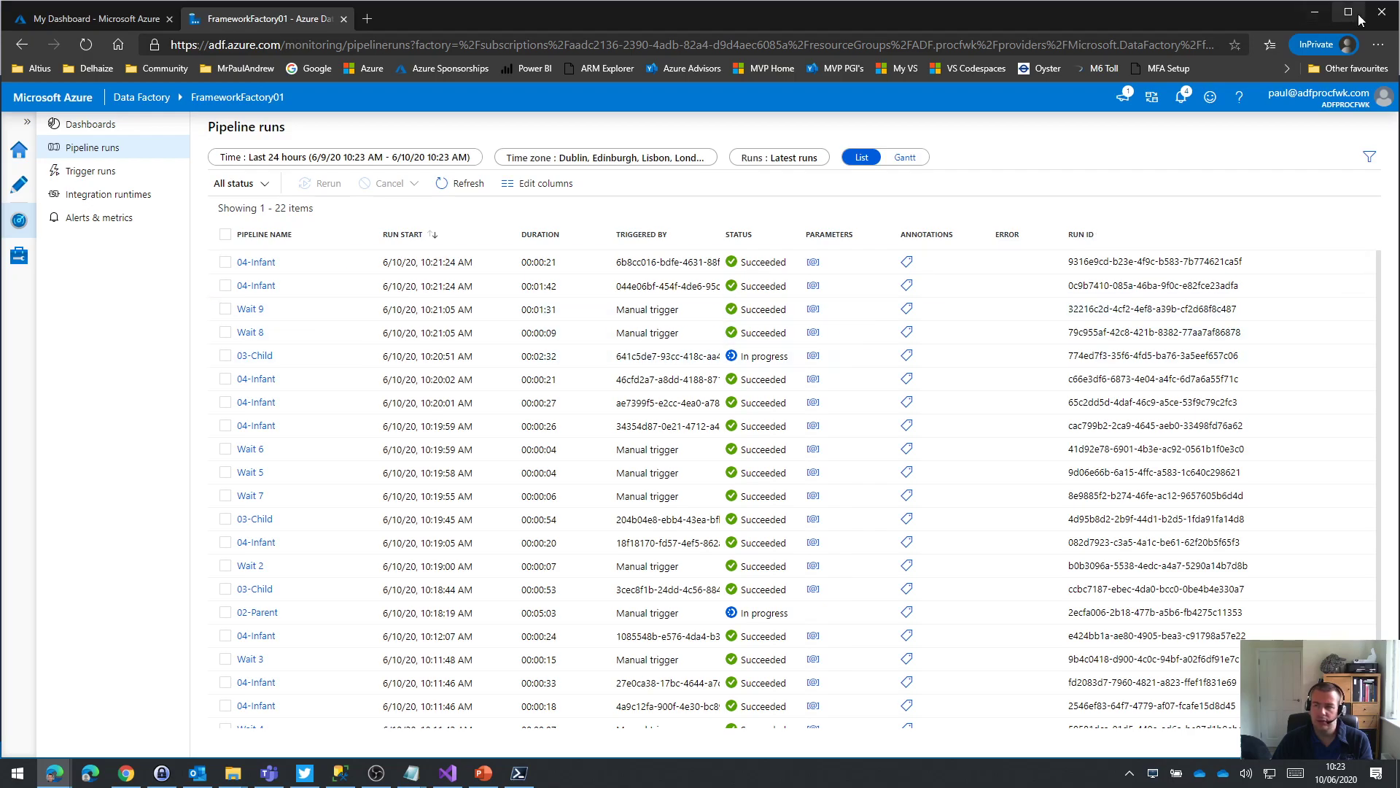
left_click(1314, 12)
left_click_drag(1153, 706, 1304, 707)
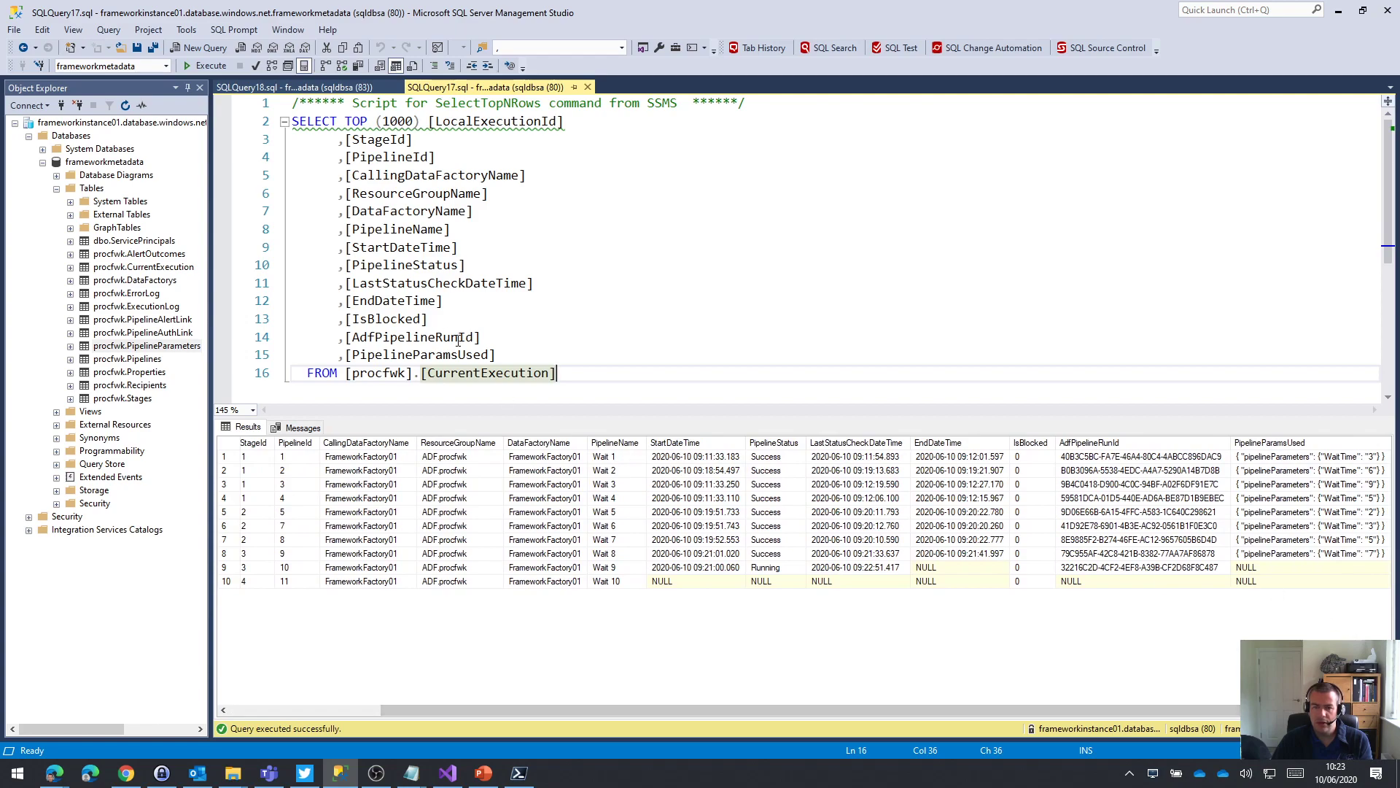
left_click_drag(612, 569, 303, 571)
left_click(303, 571)
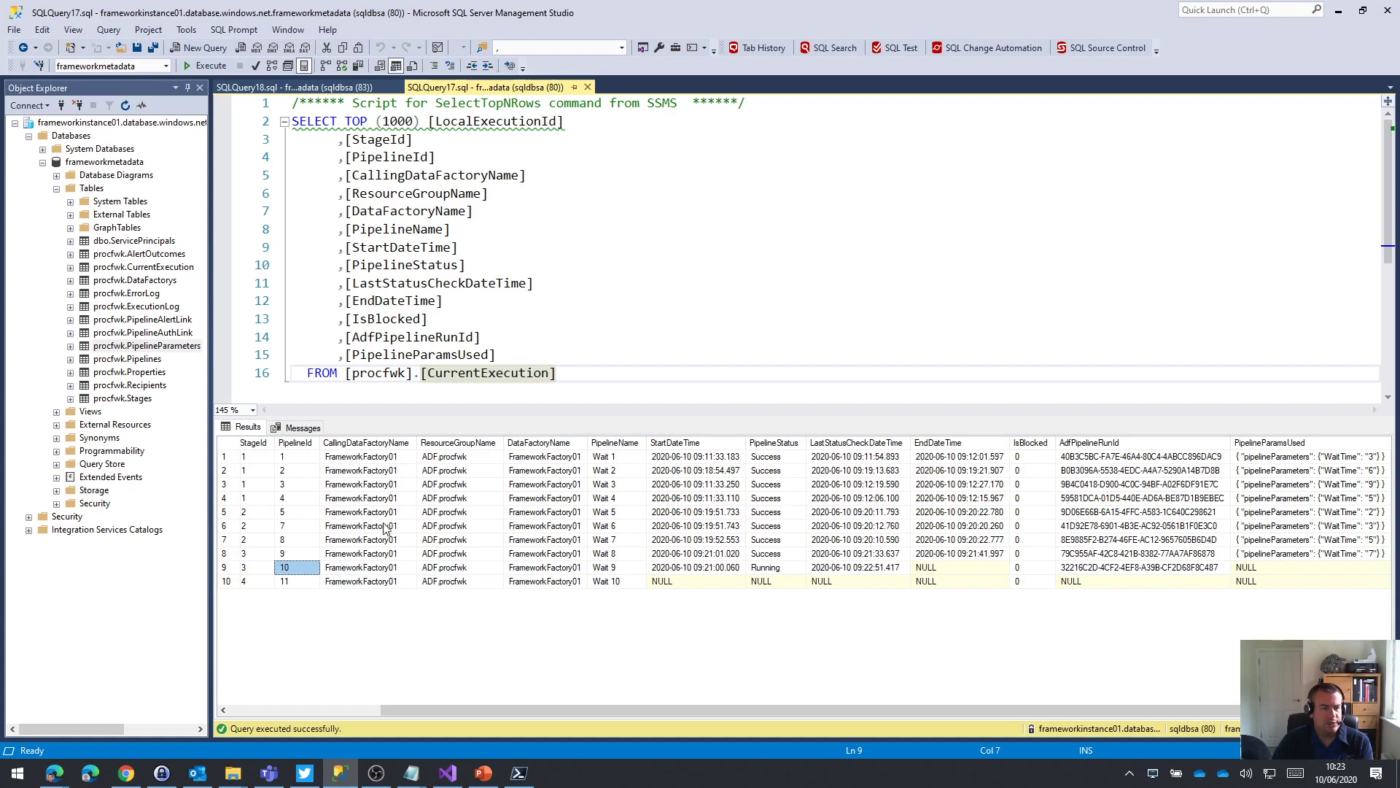
- Go back to the PipelineParameters query, highlight the rows for PipelineId 9 and 11, and rerun the query
left_click(347, 87)
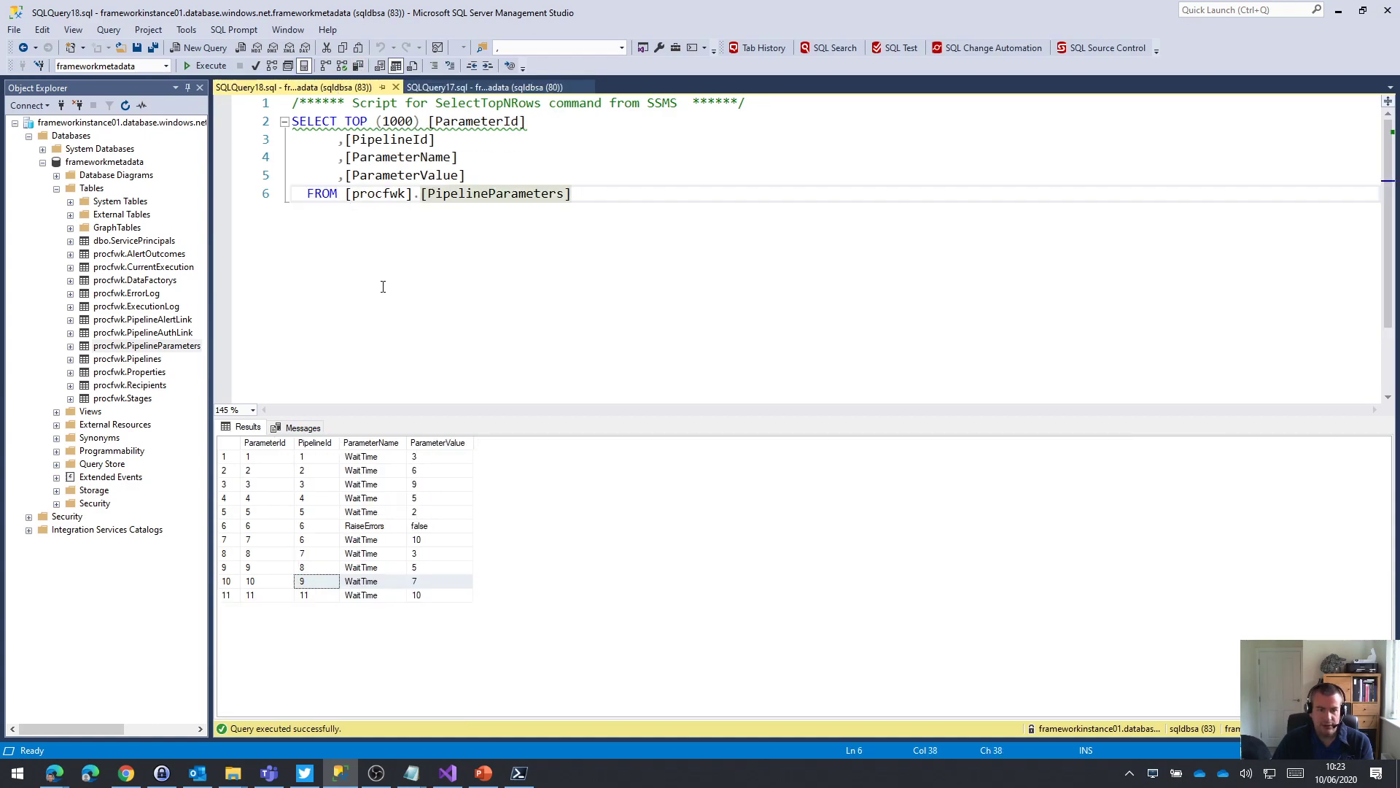
left_click_drag(303, 594, 471, 585)
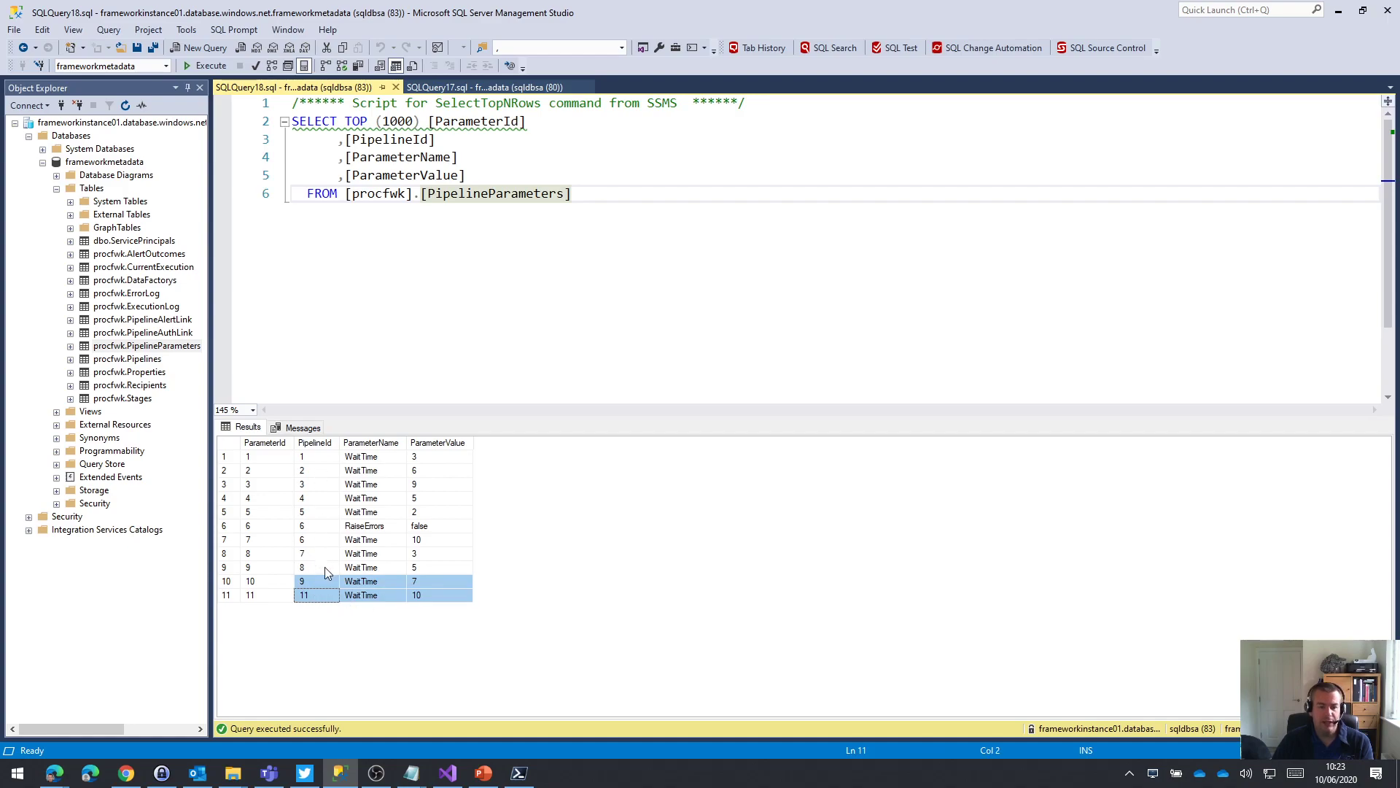
left_click(624, 231)
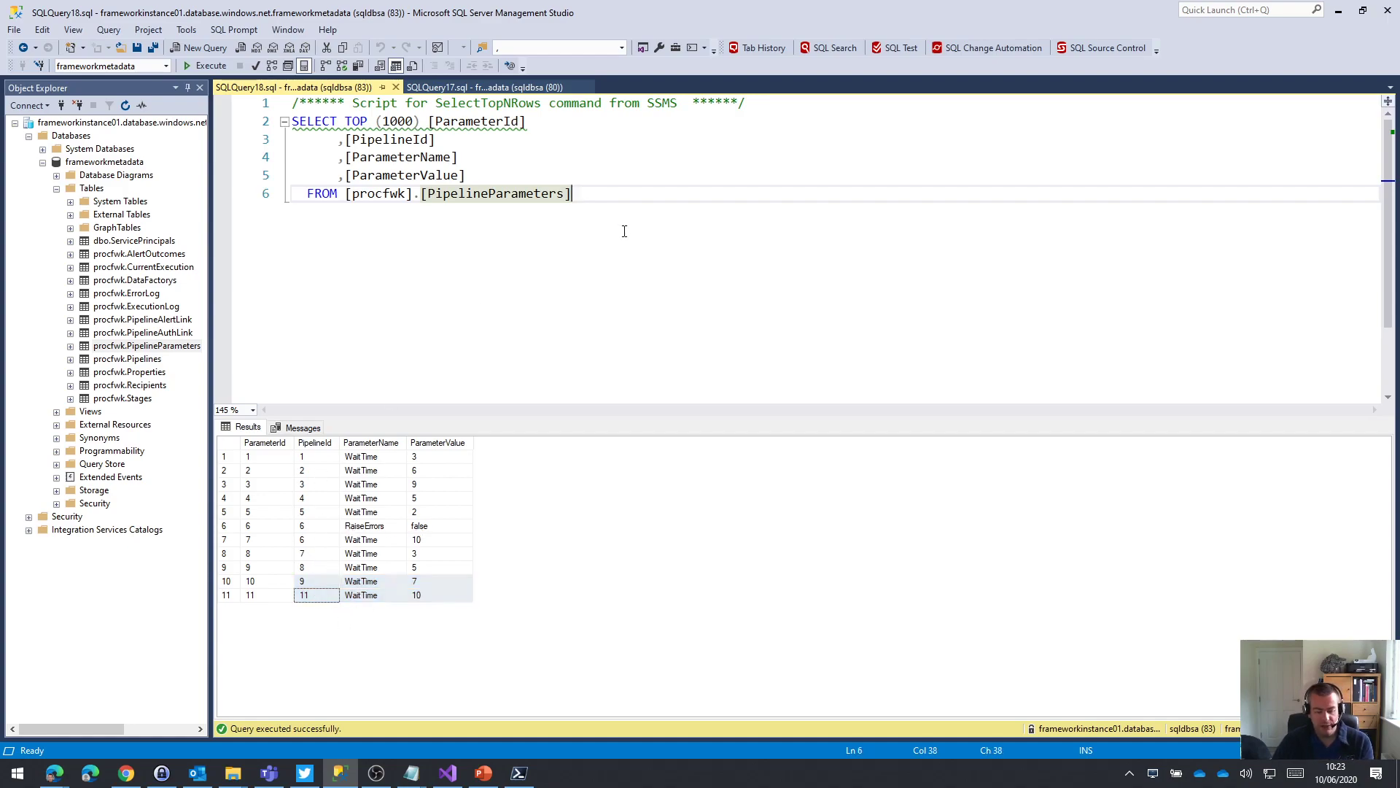
key("F4")
key("F5")
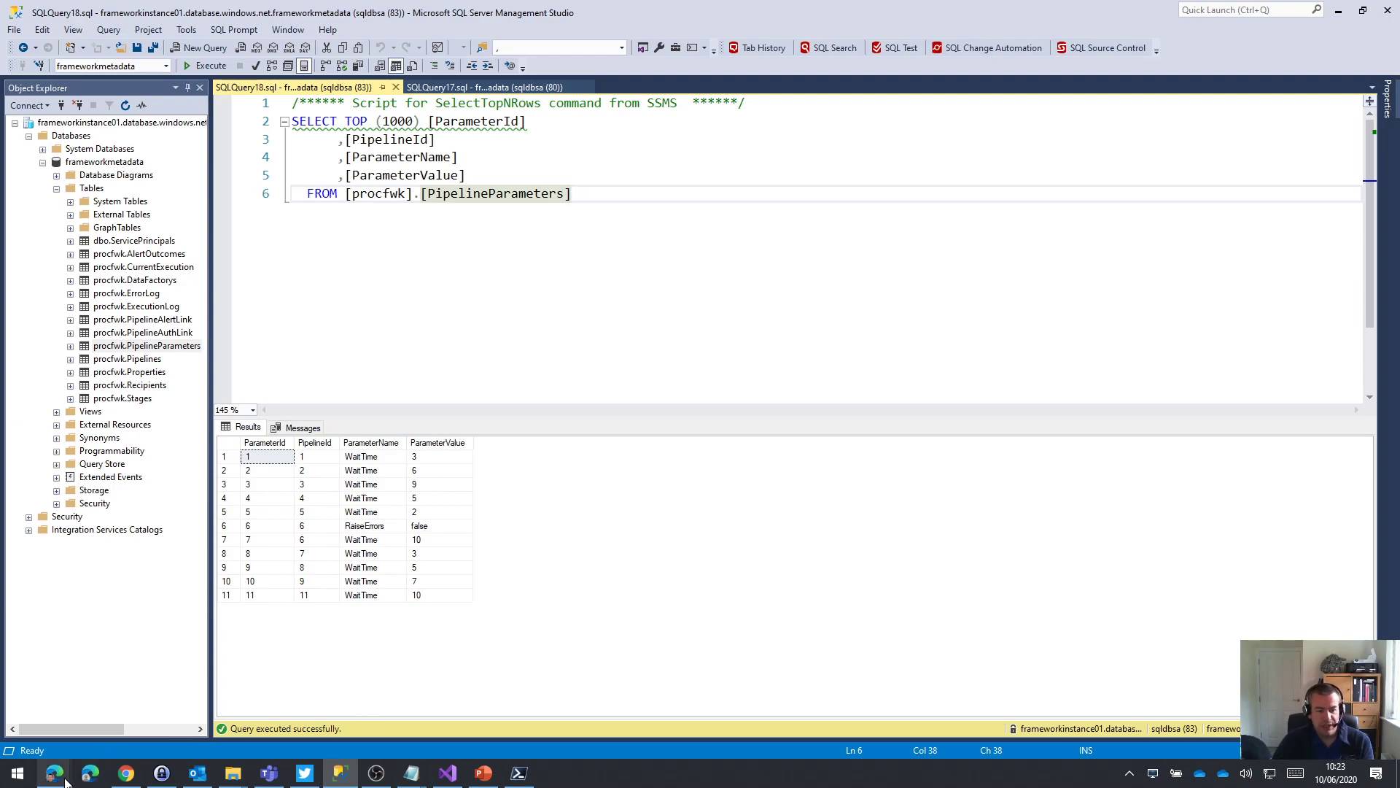
- Switch to Data Factory authoring, open the Wait 9 worker pipeline, and display its parameters with the WaitTime default value
mouse_move(65, 780)
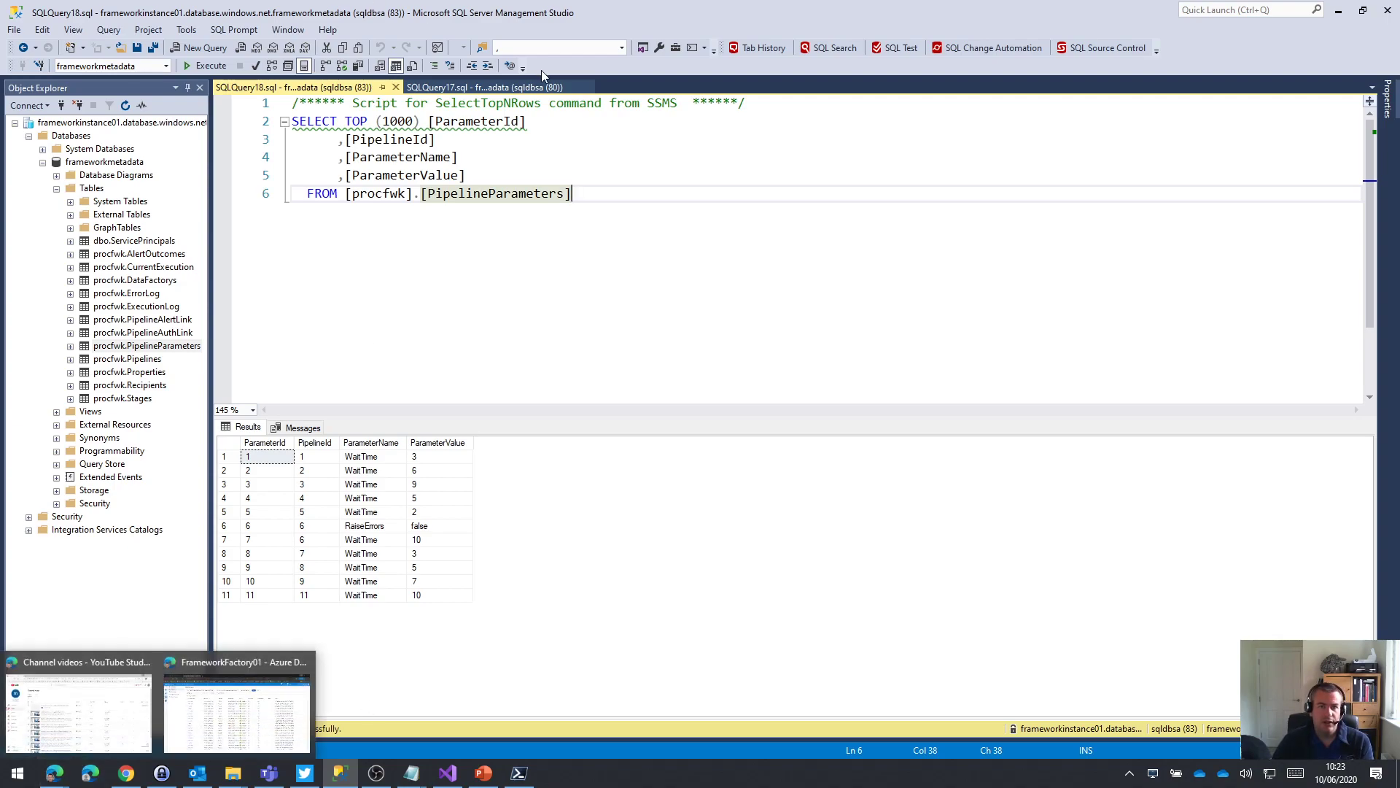
left_click(510, 87)
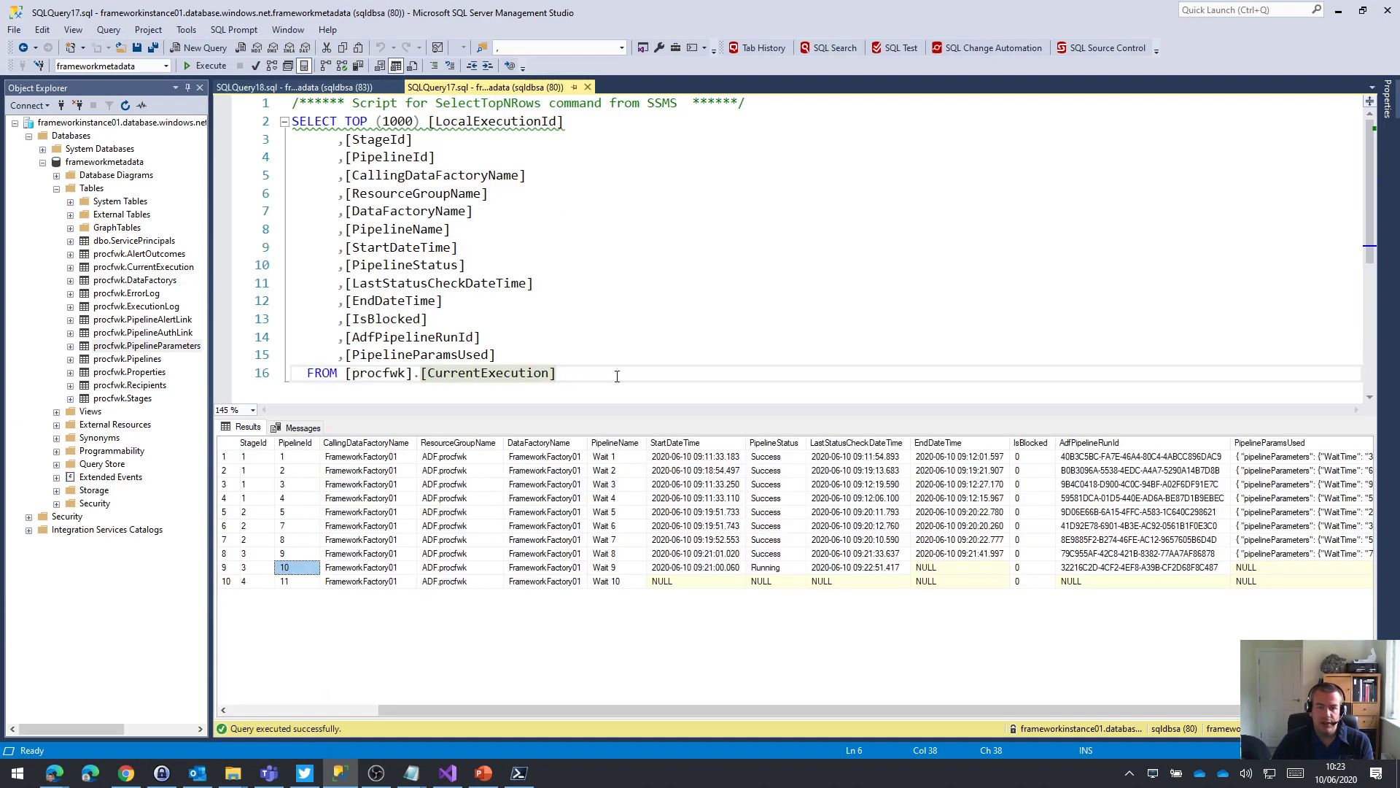
left_click(1340, 9)
mouse_move(55, 771)
left_click(200, 719)
left_click(18, 191)
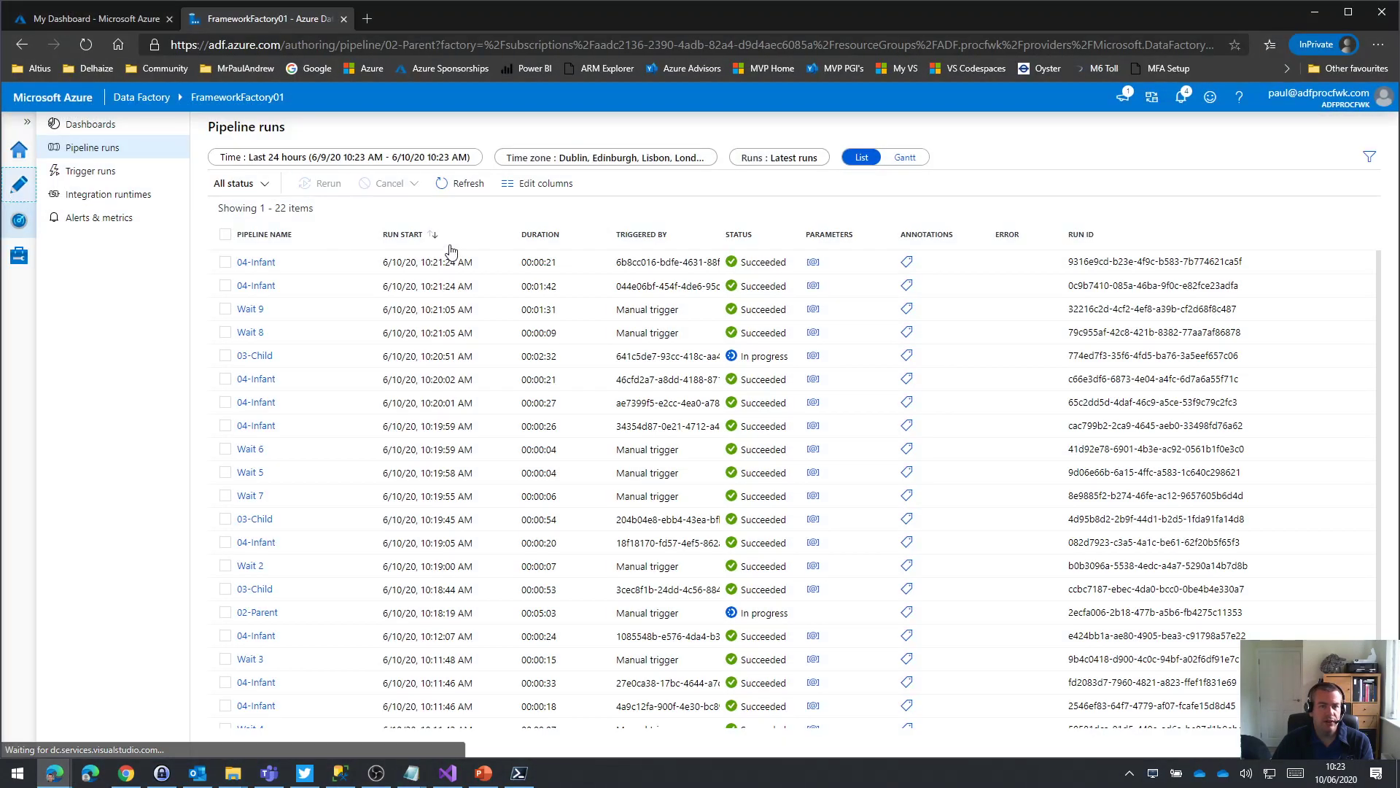
left_click(116, 559)
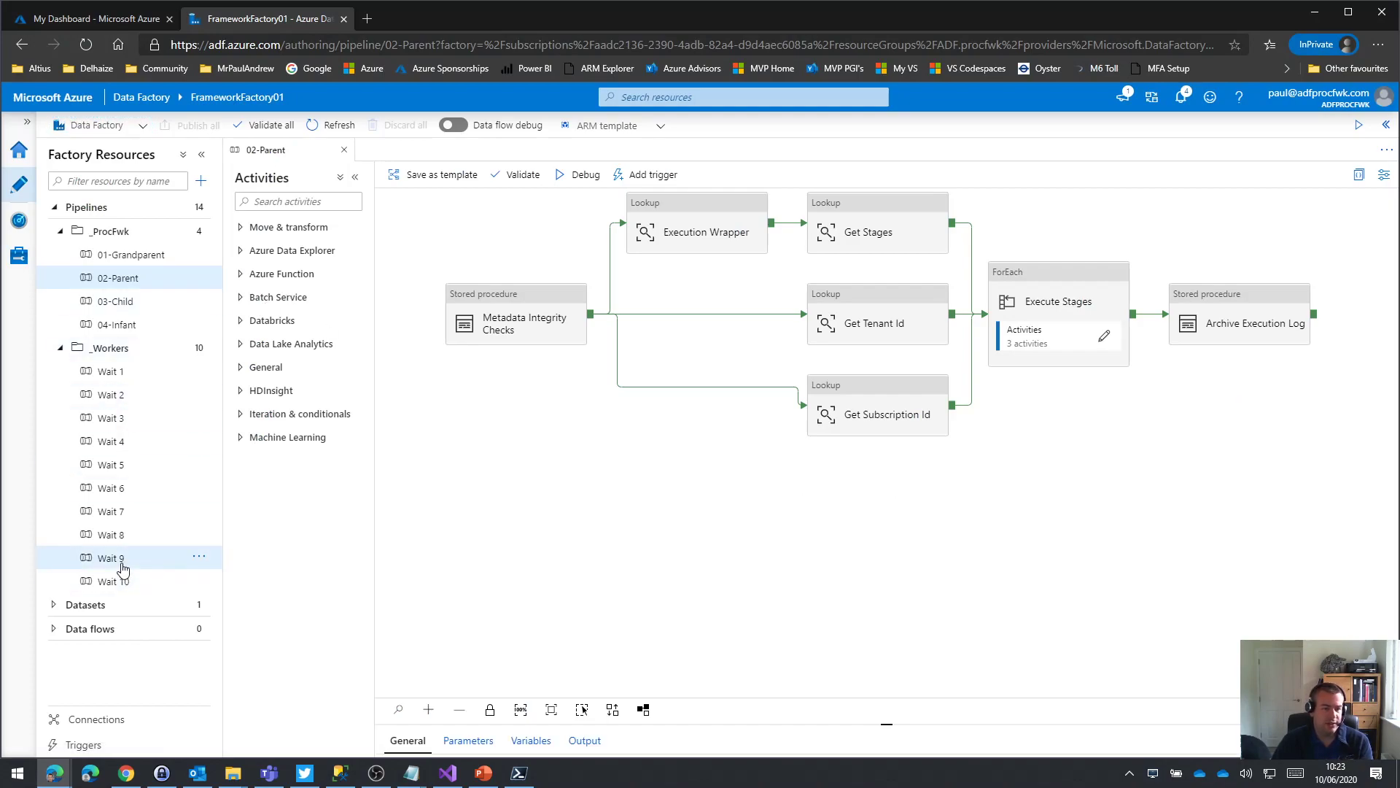
left_click_drag(890, 727, 934, 469)
left_click(481, 568)
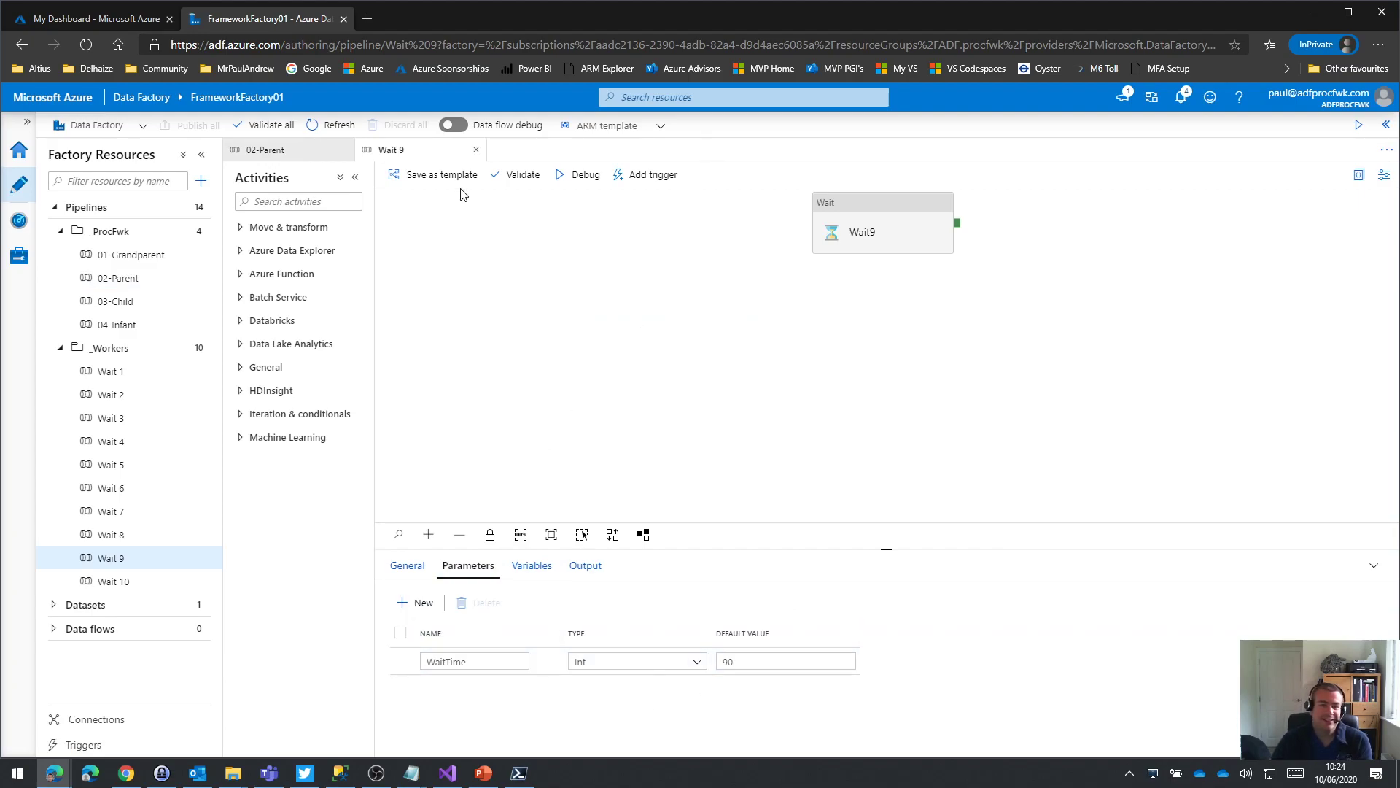
- Close the Wait 9 pipeline, return to the monitored pipeline runs, and refresh the list to check the Wait 10 run
left_click(474, 151)
left_click_drag(890, 733, 967, 515)
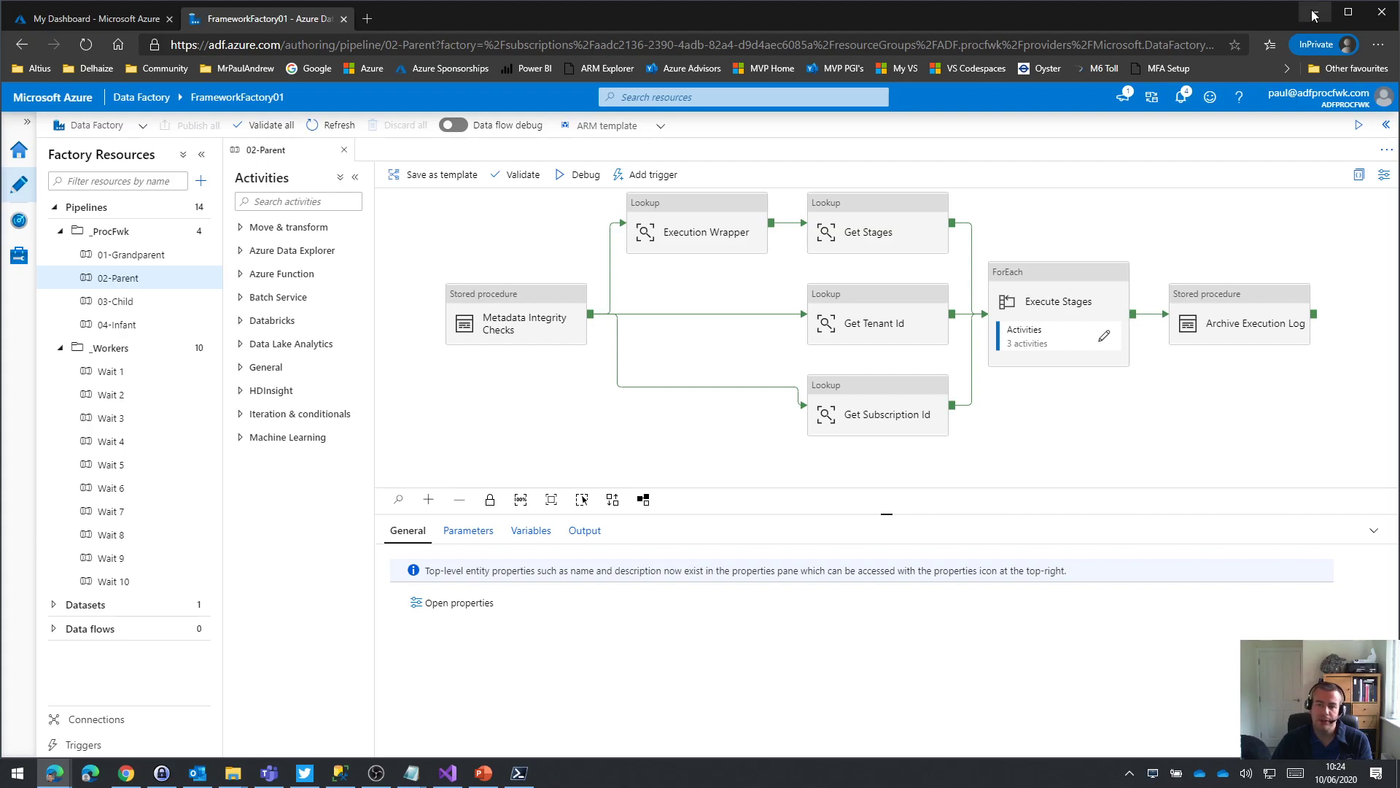
left_click(19, 220)
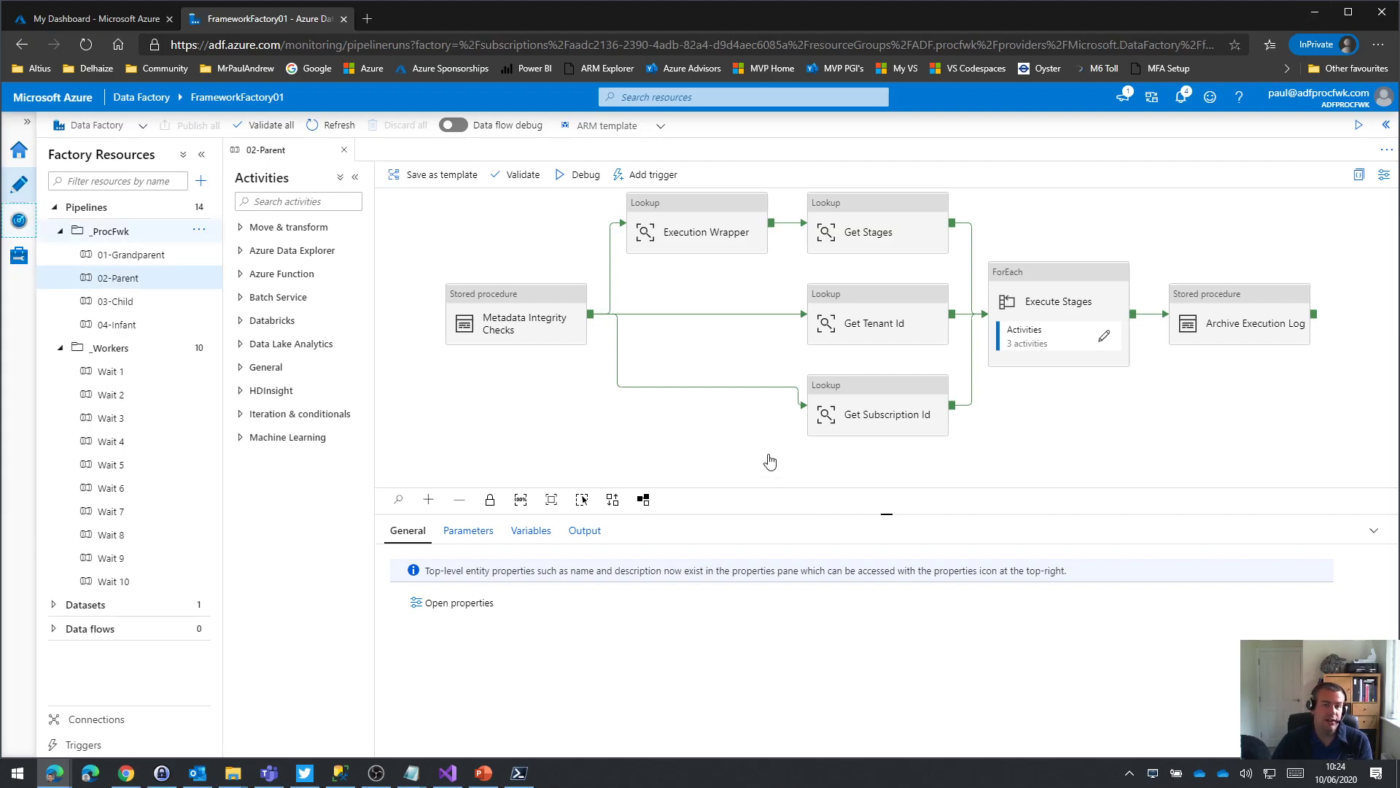
left_click(459, 181)
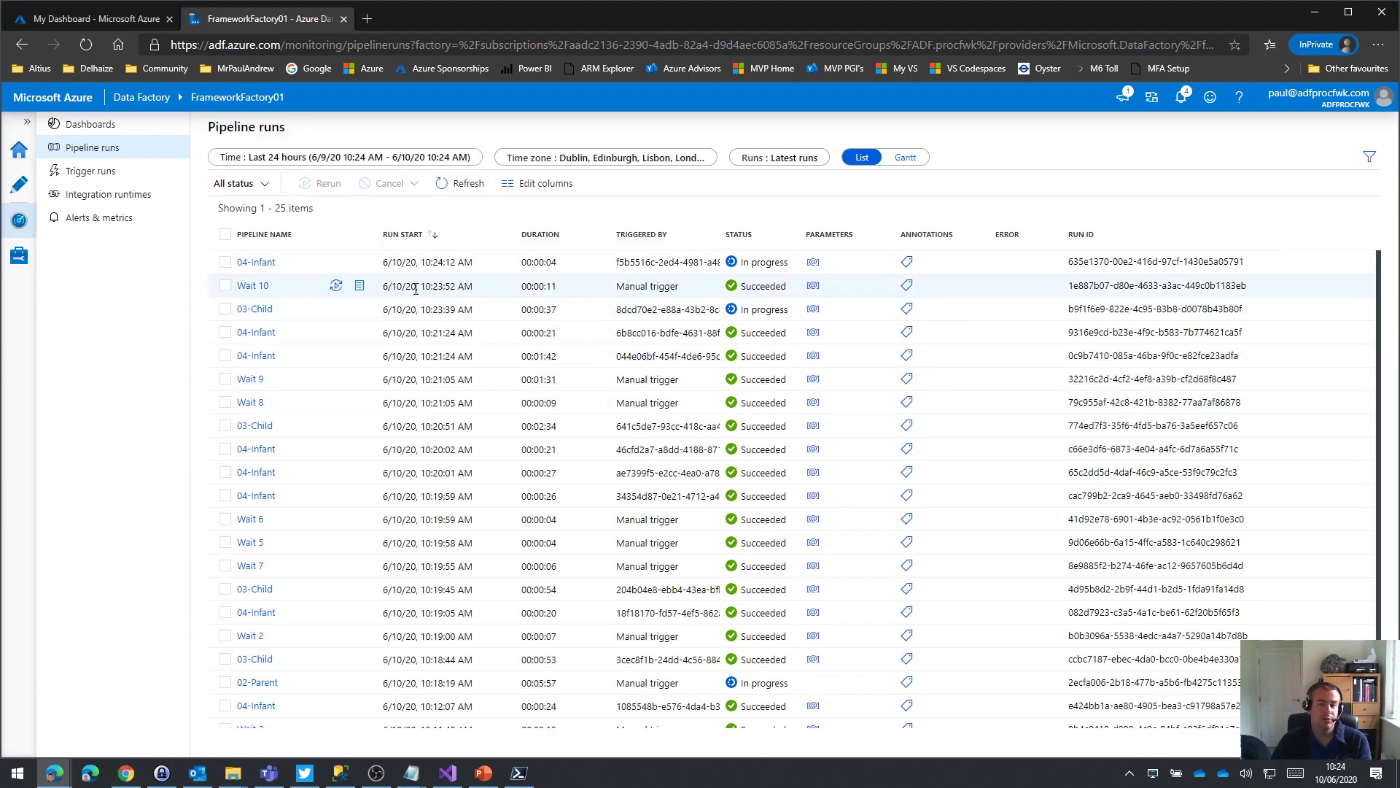
- Refresh the pipeline runs, switch to SQL Server Management Studio, and rerun the CurrentExecution query
left_click(458, 183)
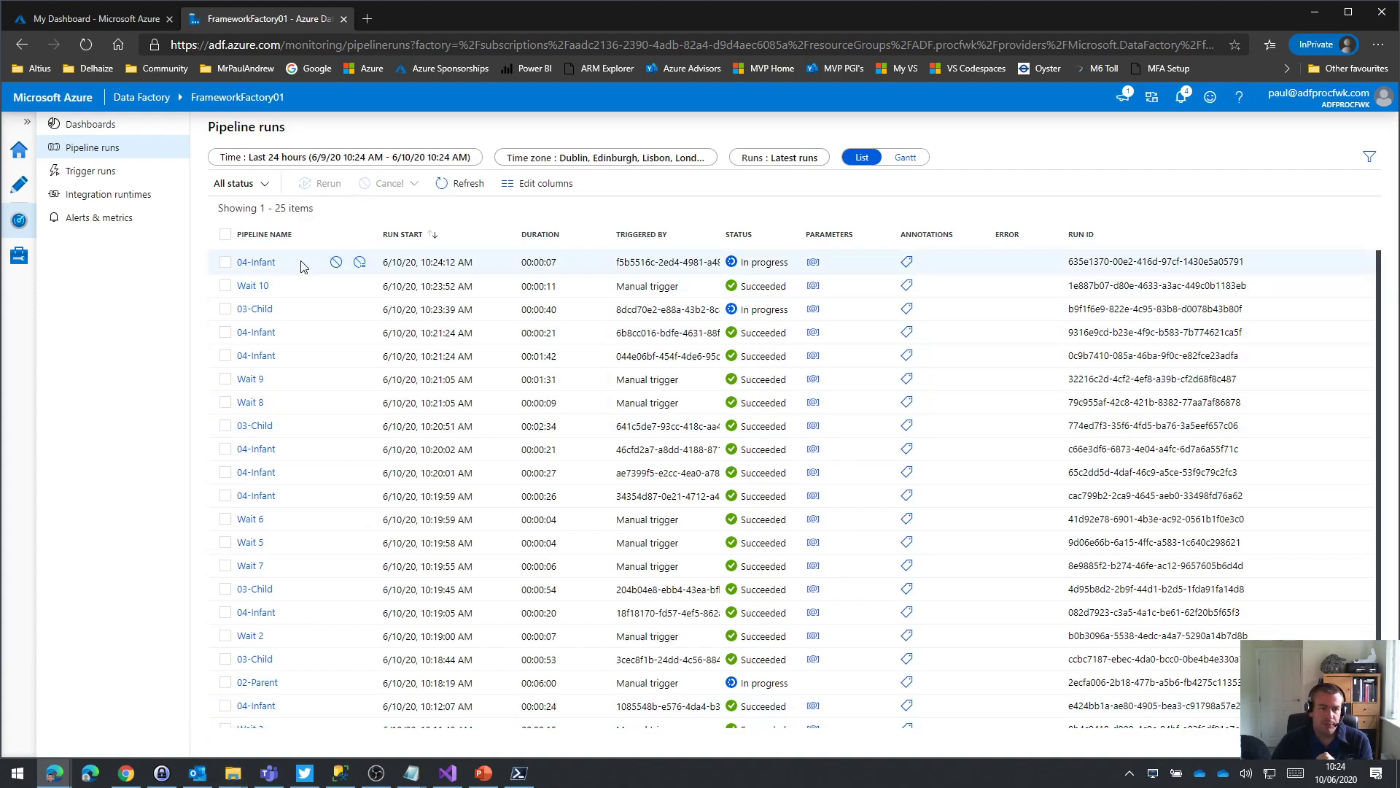
left_click(340, 773)
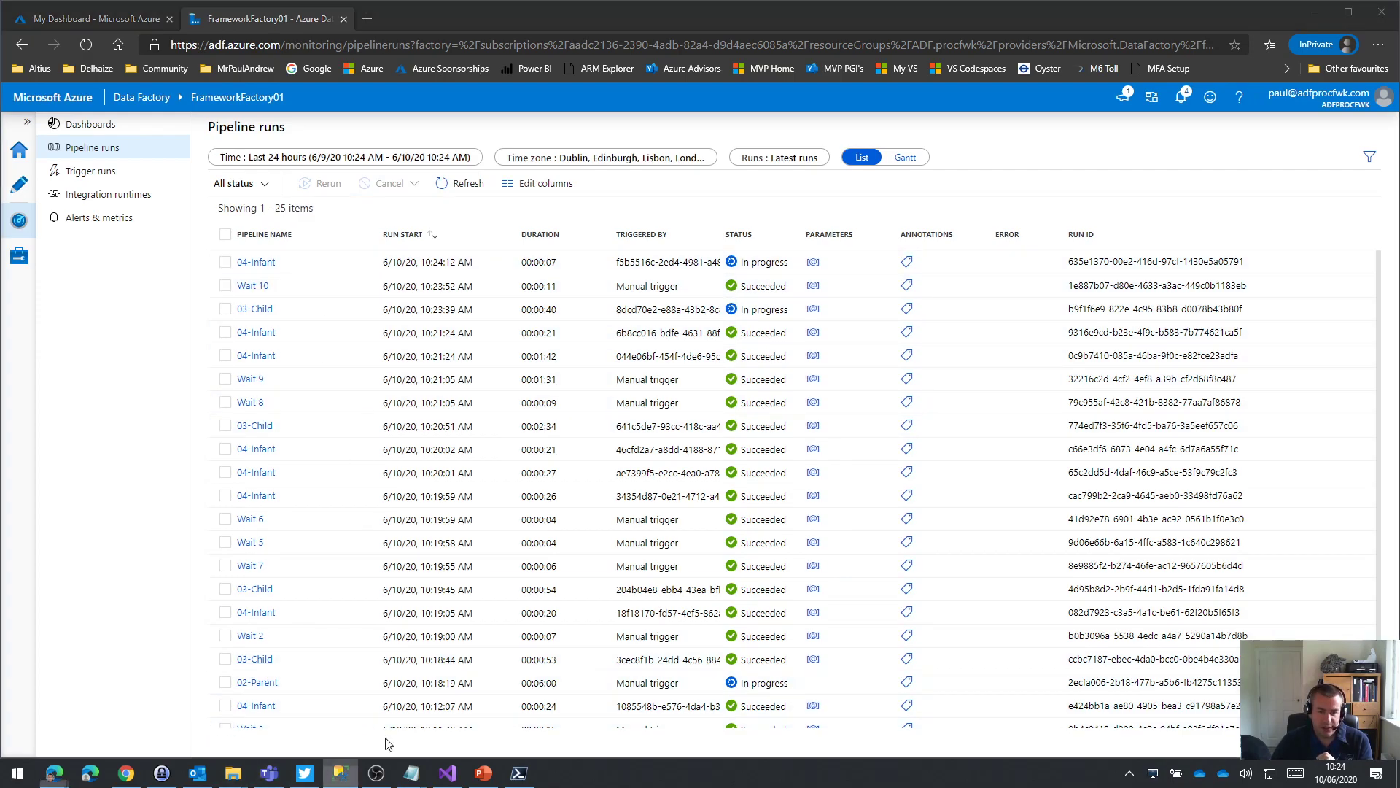
left_click(608, 378)
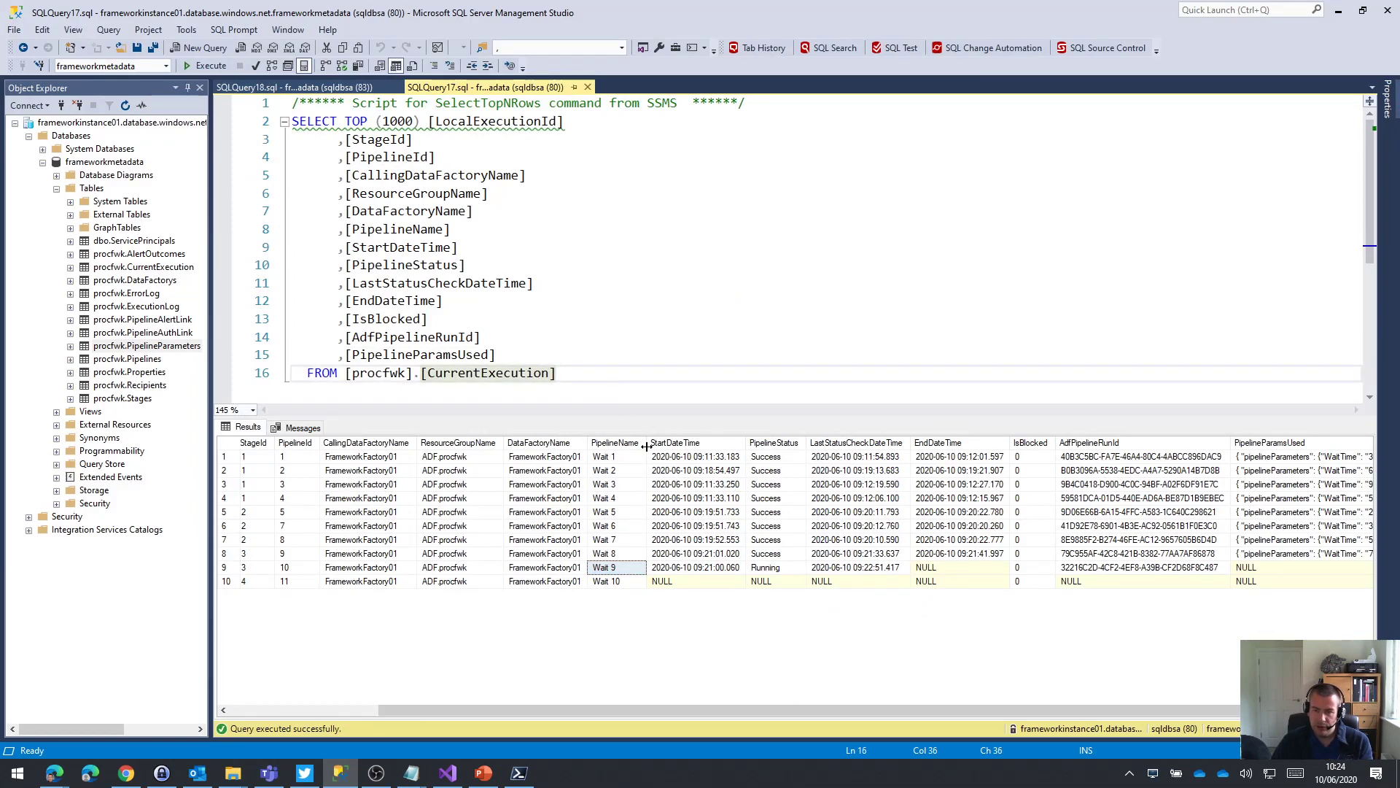
key("F5")
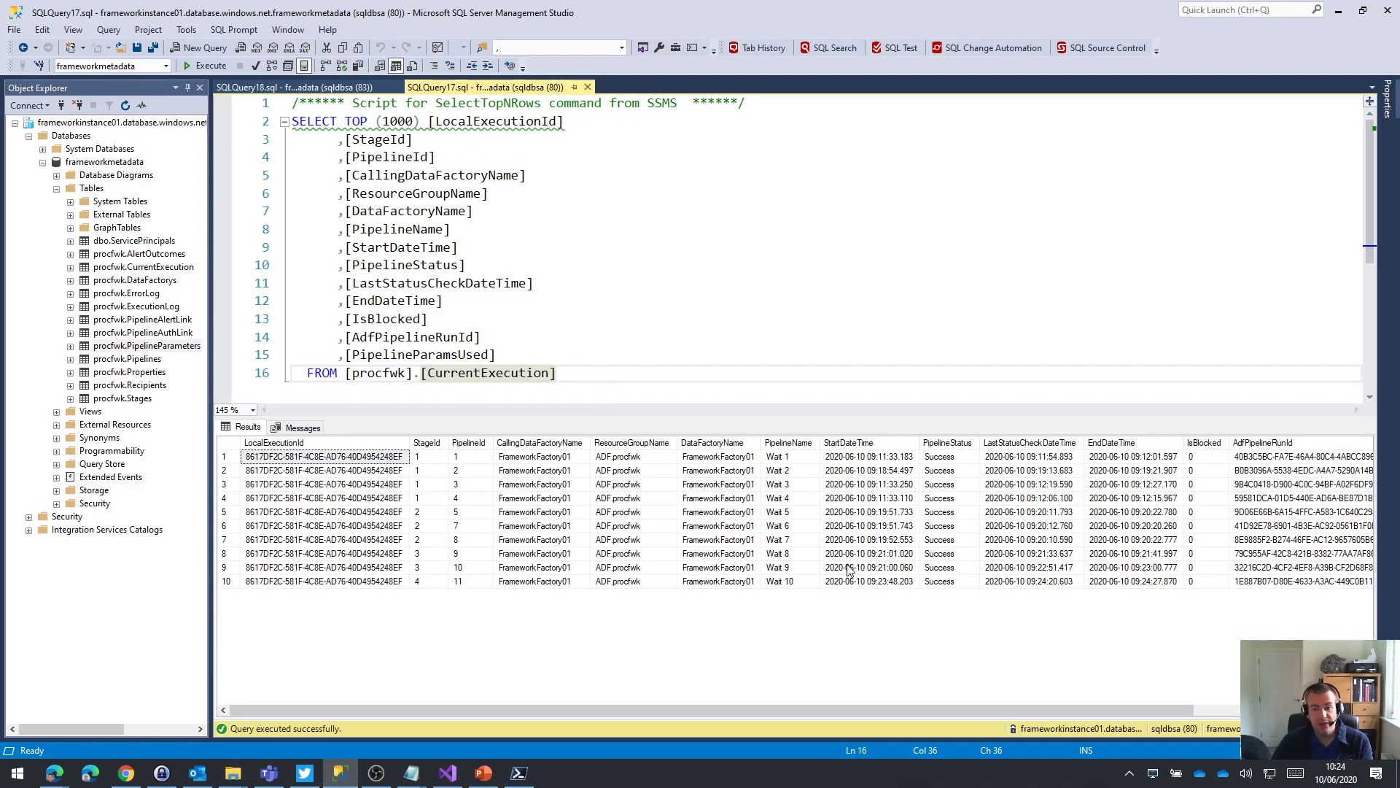
- Examine the Wait 9 and Wait 10 rows in the CurrentExecution results, including Wait 9's PipelineParamsUsed value
left_click_drag(465, 568, 1203, 554)
left_click_drag(1135, 710, 1298, 579)
left_click(1285, 568)
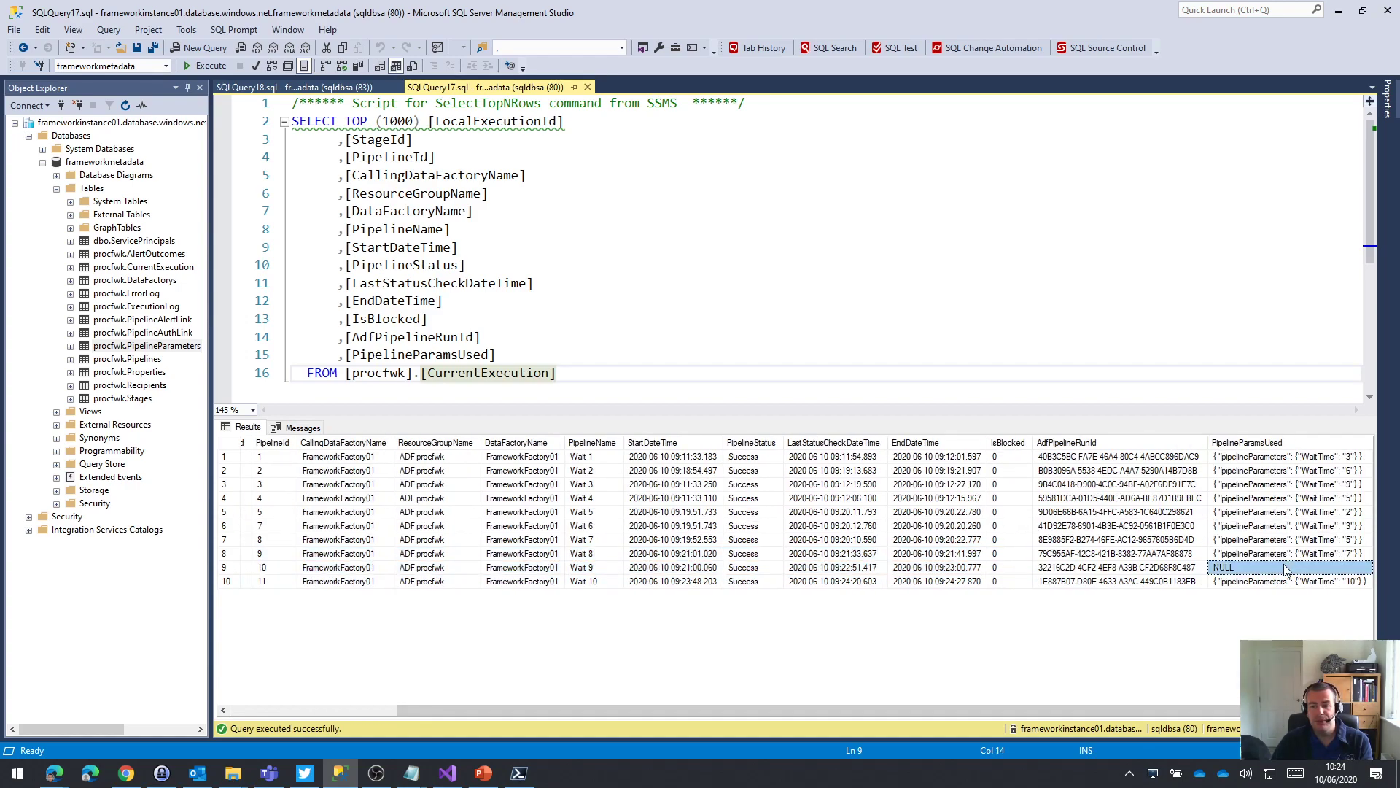
left_click(671, 582)
left_click_drag(582, 585, 1129, 577)
- Rerun the CurrentExecution query repeatedly to check whether the execution records are still present
left_click(583, 373)
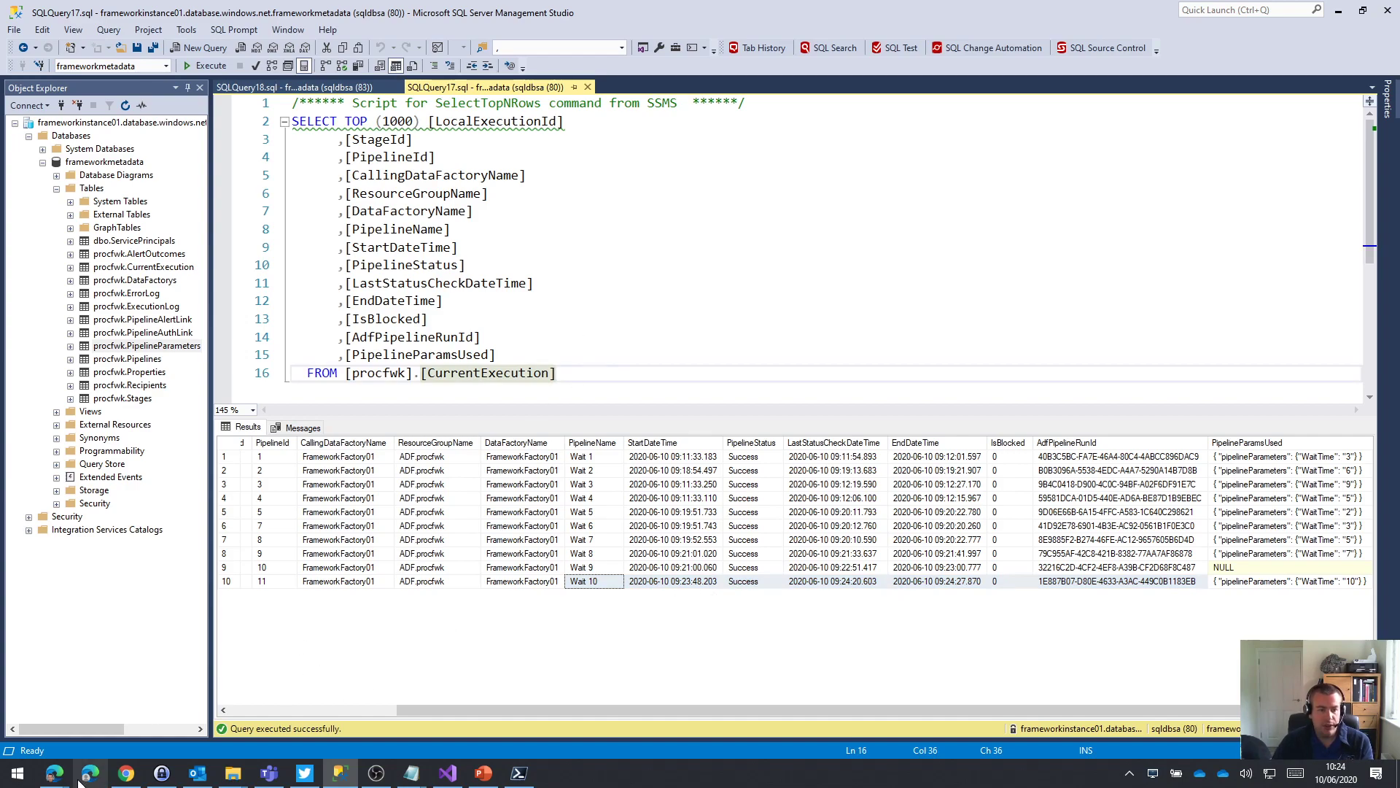
key("F5")
key("F5")
key("F5")
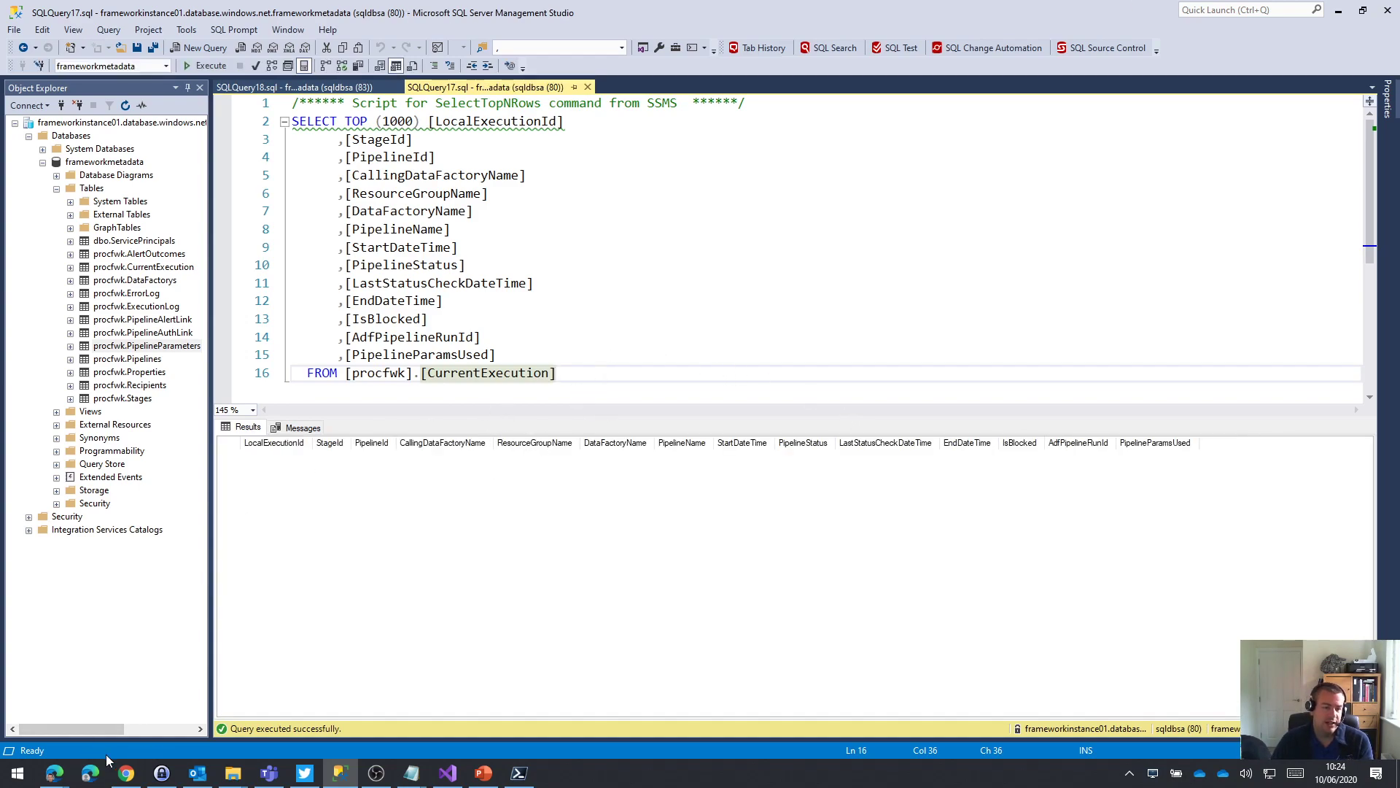
- Switch back to the Data Factory monitor, refresh the pipeline runs, and review the worker, 03-Child and 02-Parent statuses
mouse_move(48, 778)
left_click(241, 700)
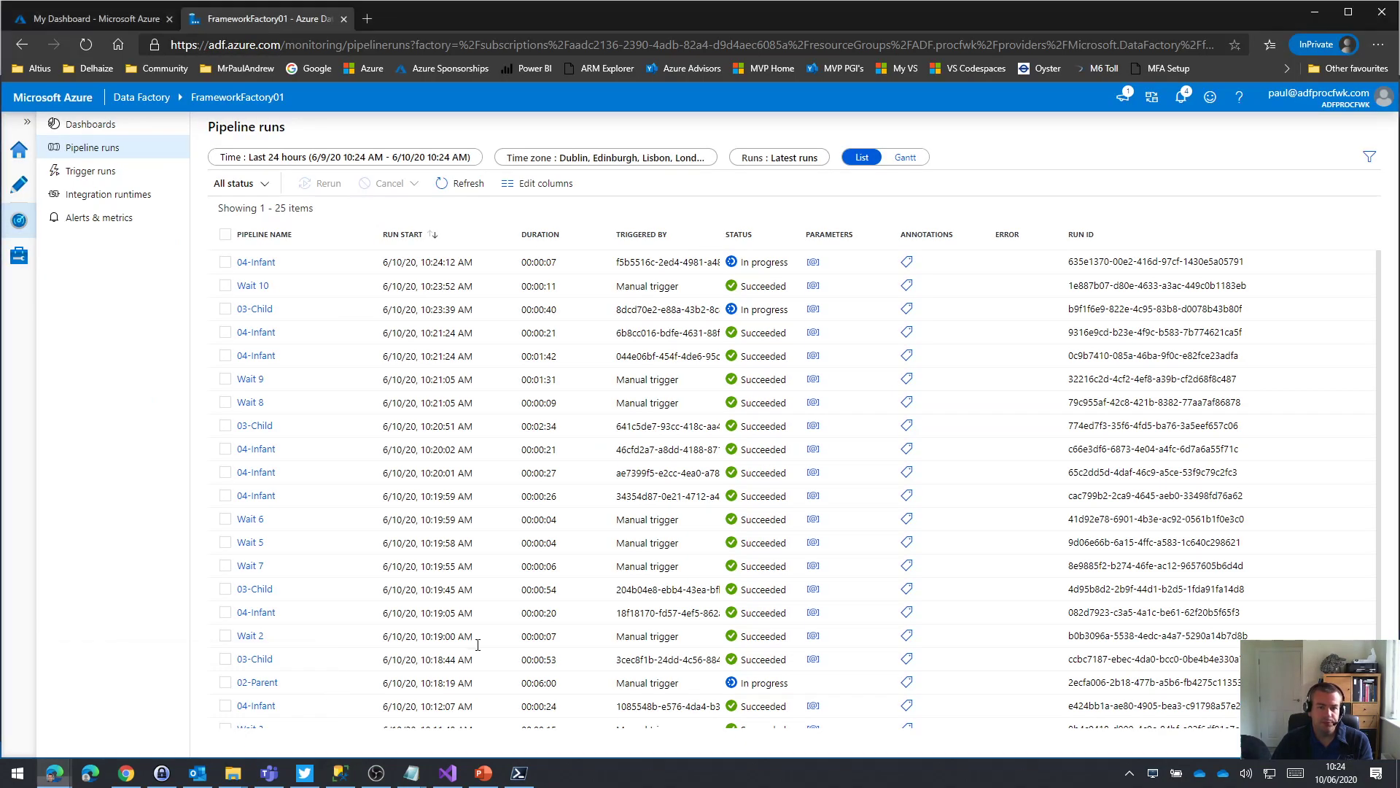
left_click(464, 184)
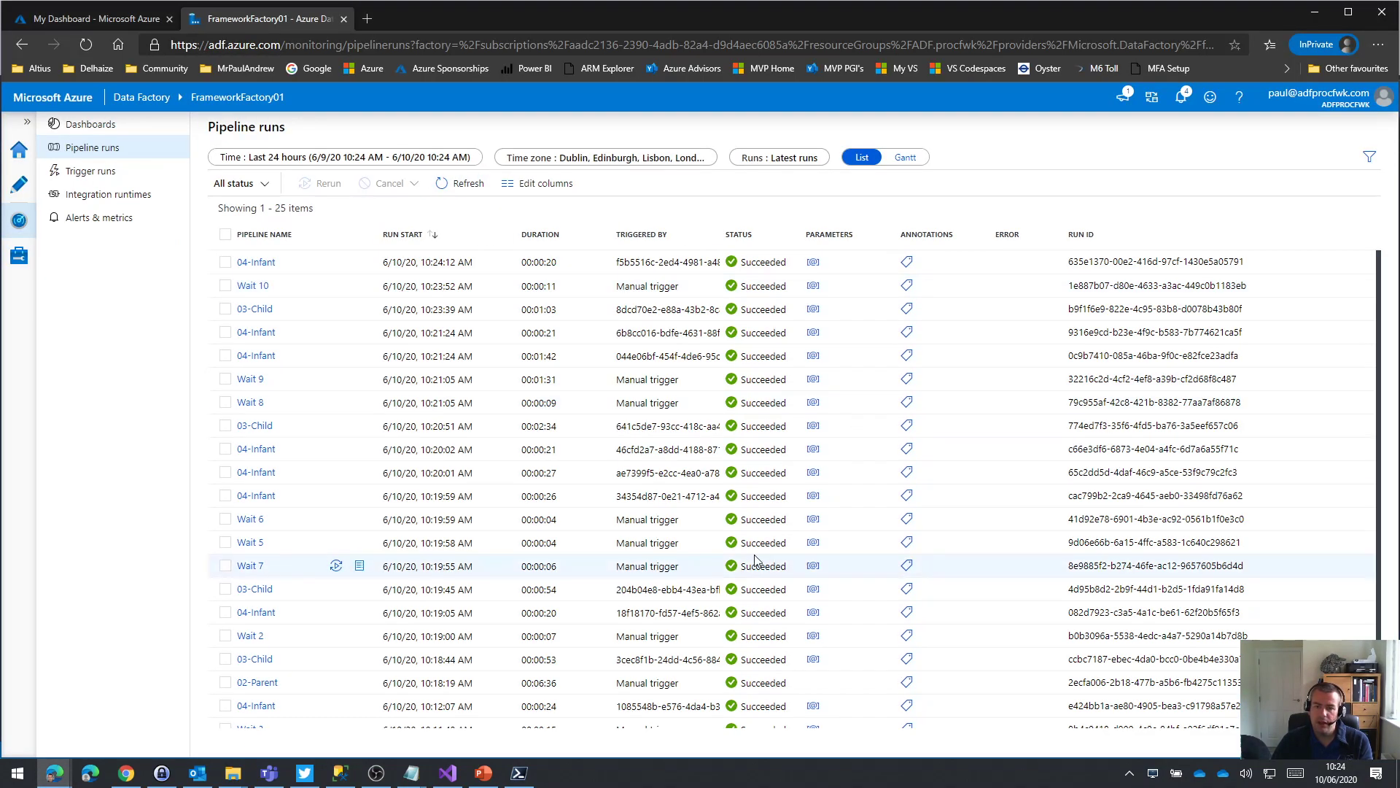
scroll(596, 475, "down", 3)
scroll(597, 476, "up", 3)
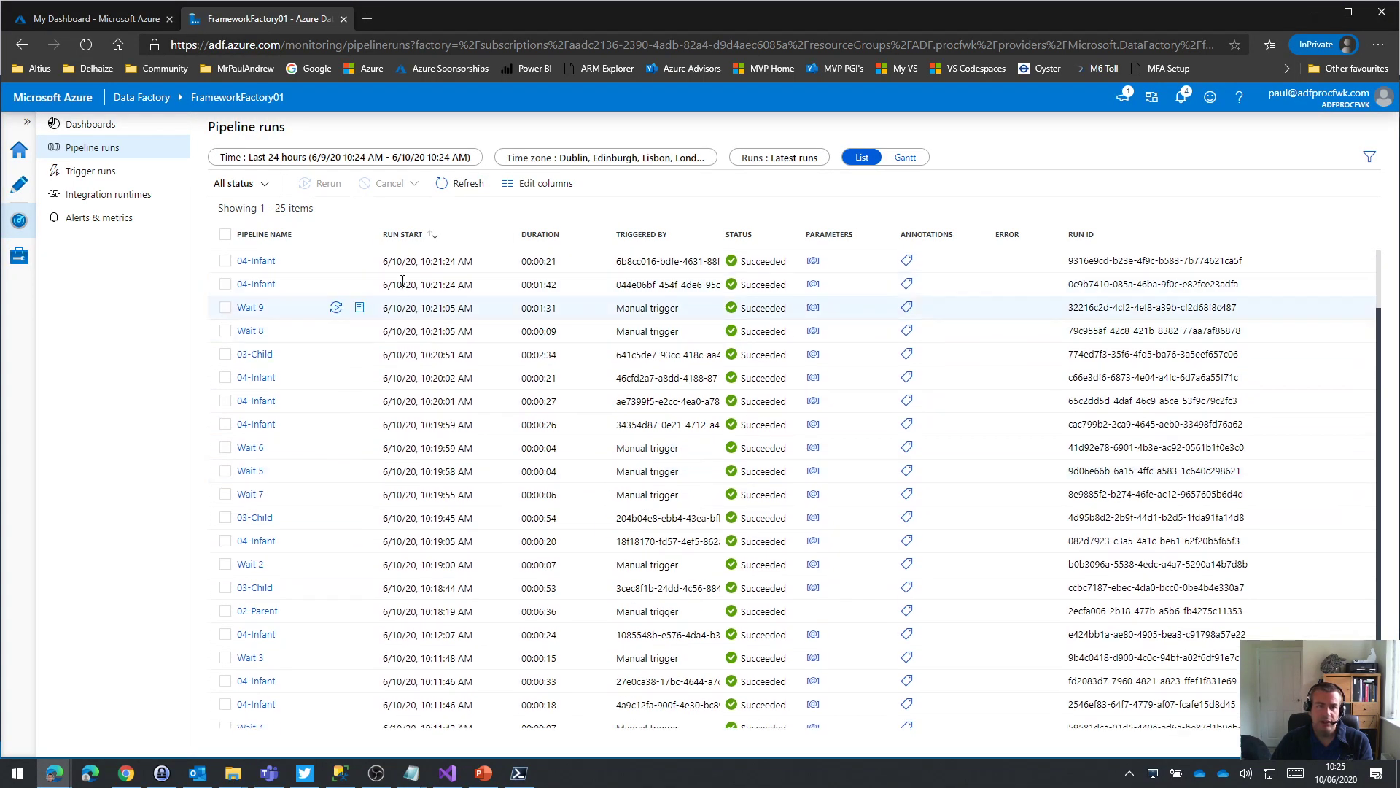
left_click(477, 191)
left_click(481, 195)
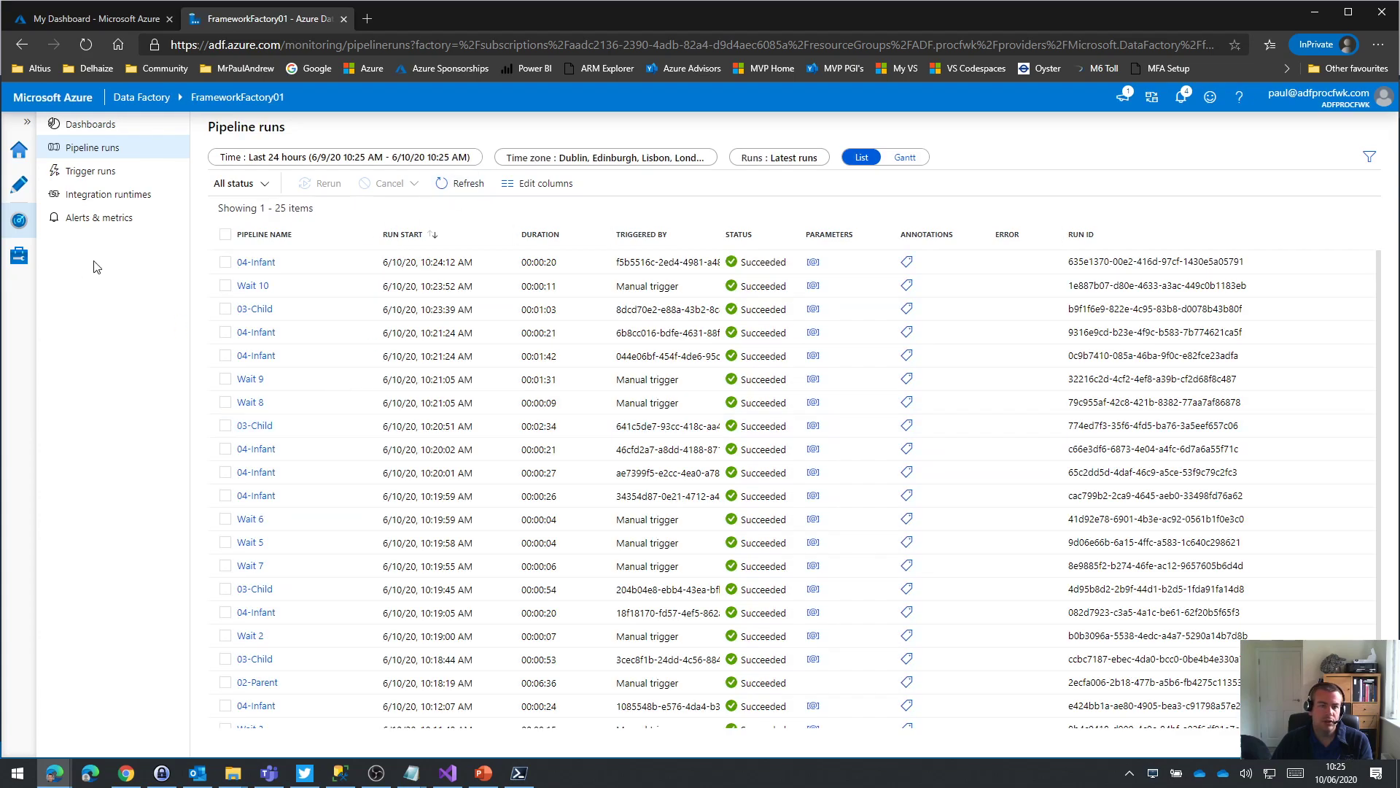
scroll(312, 416, "down", 3)
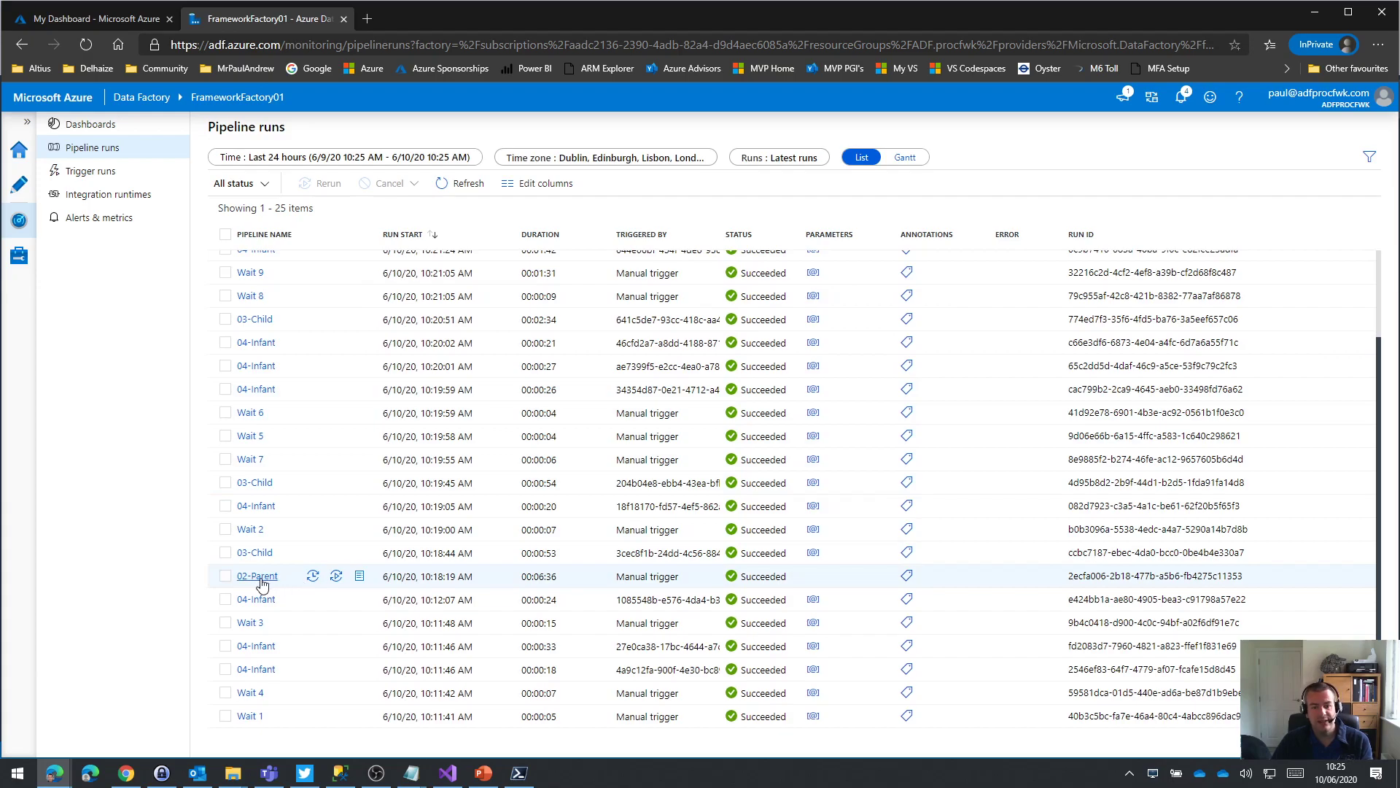
left_click(459, 183)
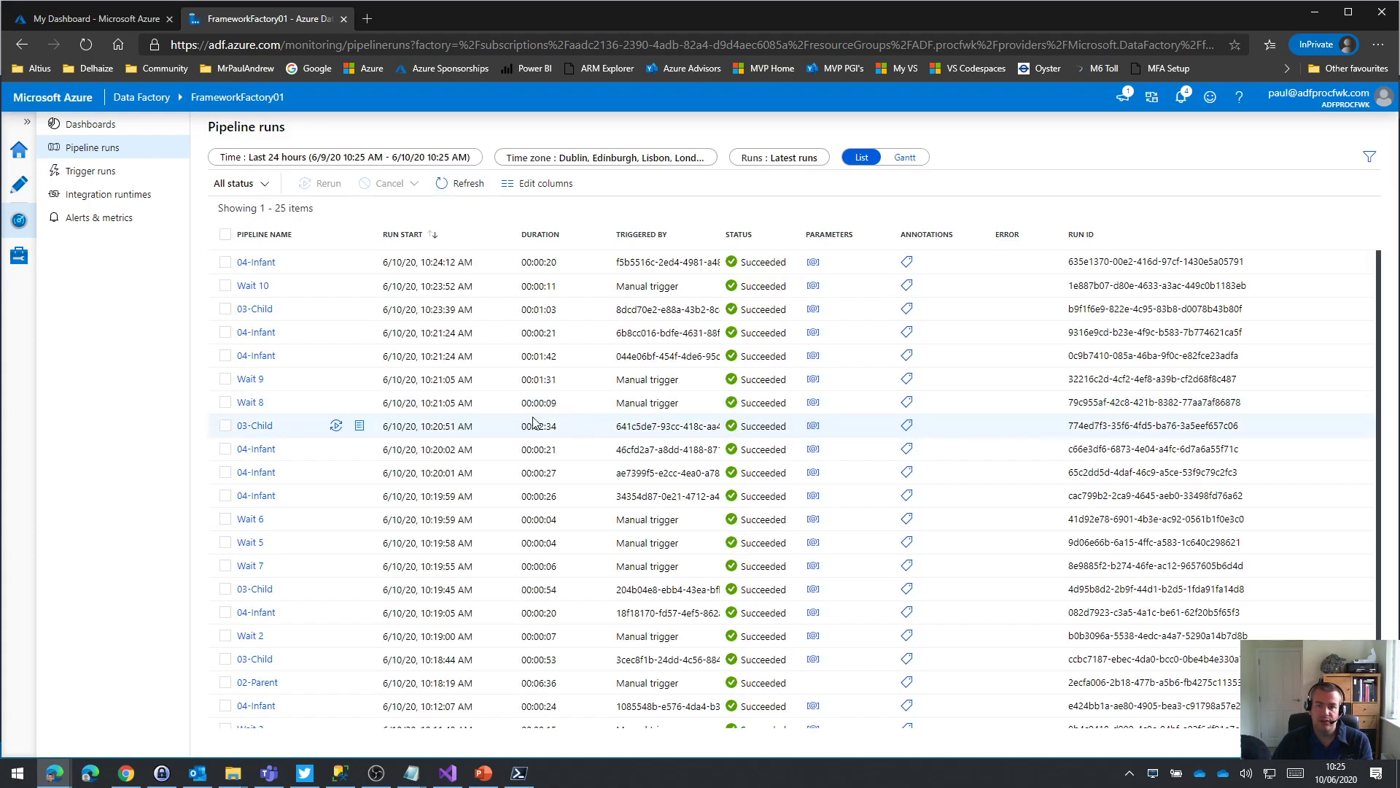
- Open 02-Parent in Data Factory authoring and inspect its Execute Stages and Archive Execution Log activities
left_click(1314, 12)
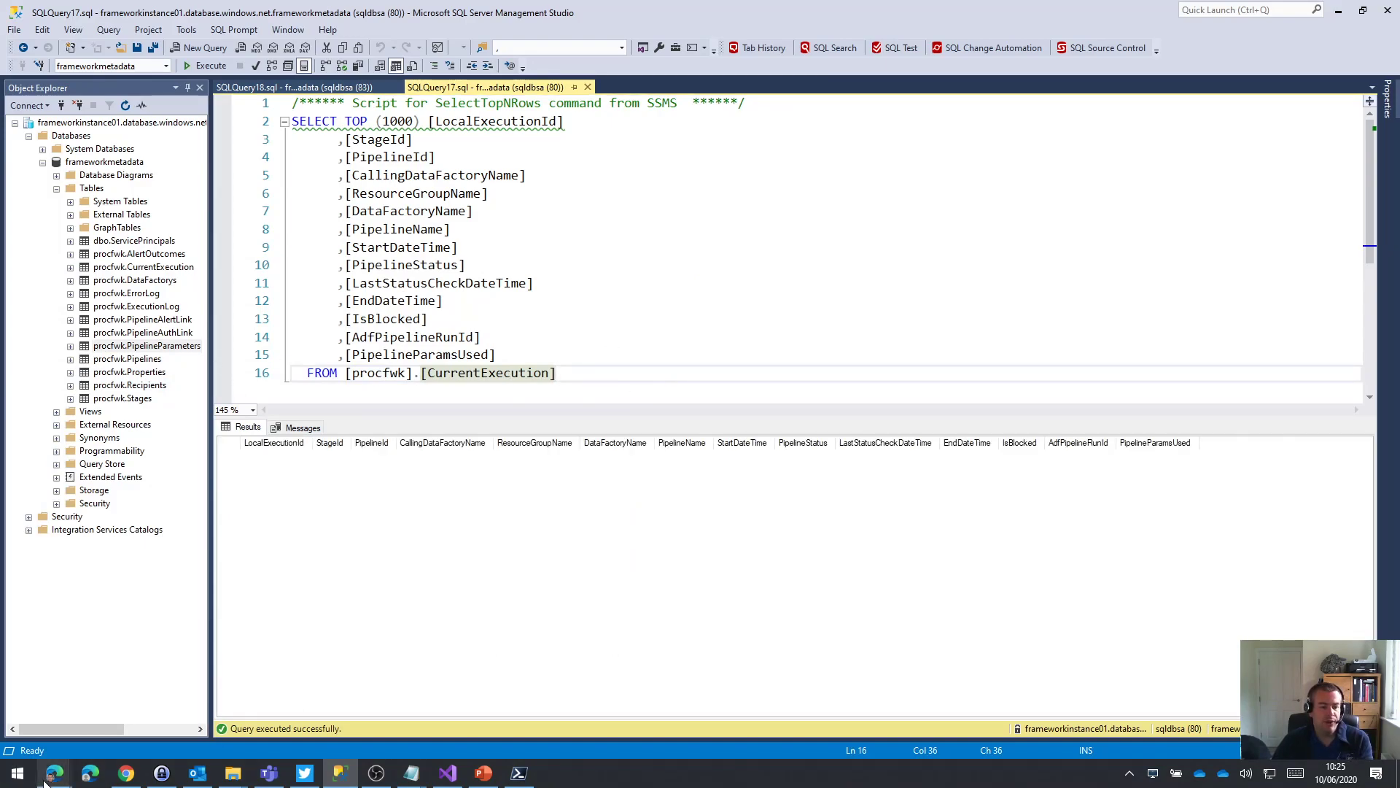
left_click(232, 700)
left_click(19, 186)
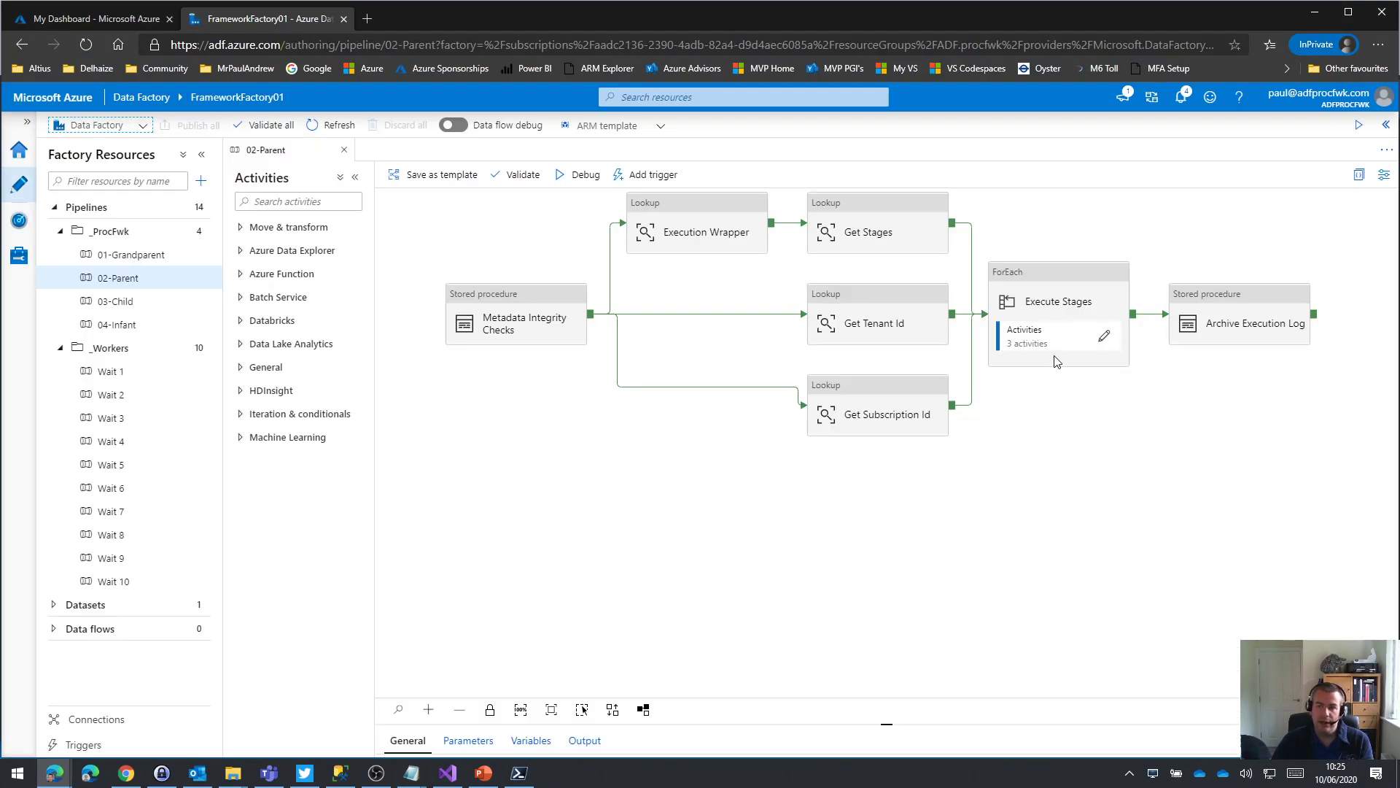
left_click(1053, 281)
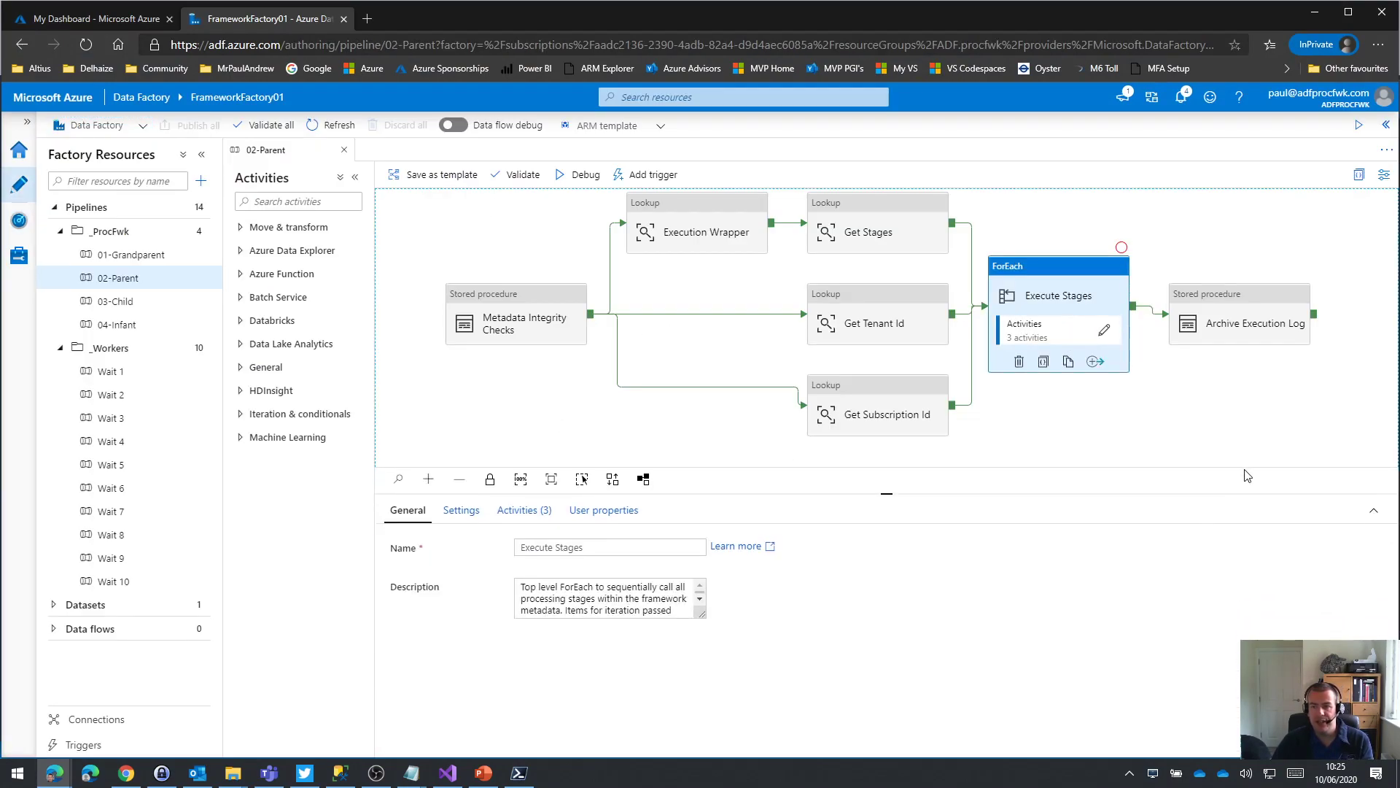
left_click(1225, 302)
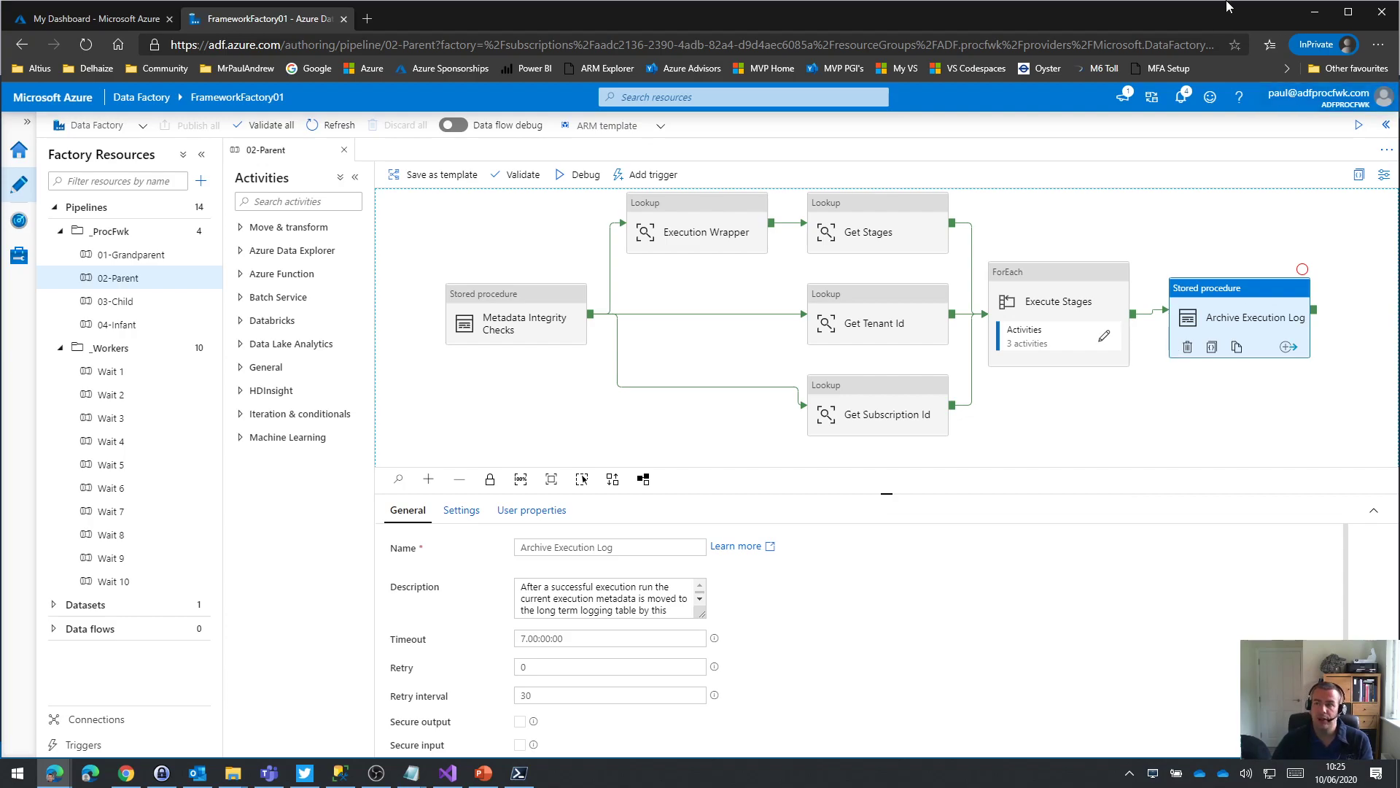
- Return to SQL Server Management Studio and select the top 1000 rows of the procfwk.ExecutionLog table
left_click(1315, 12)
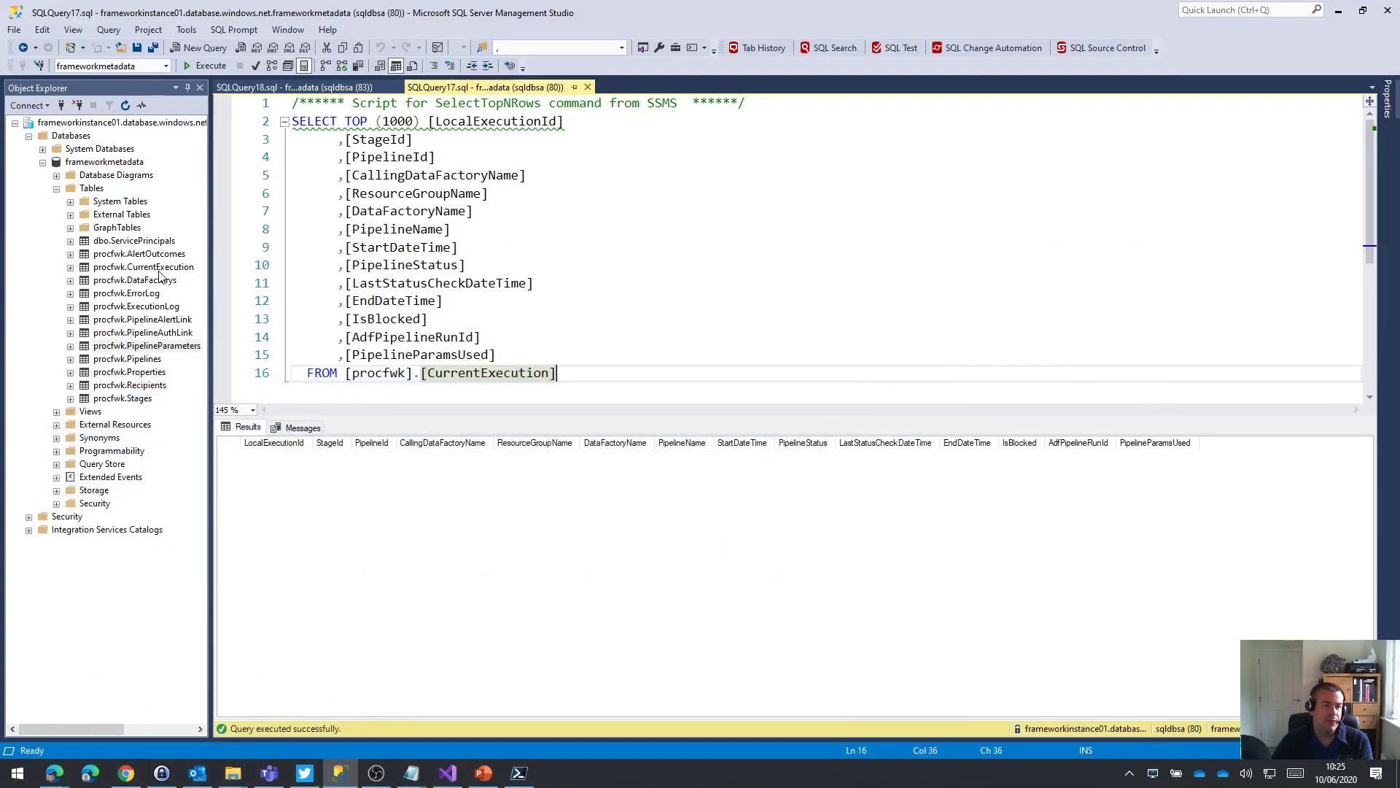
left_click(160, 309)
right_click(156, 306)
left_click(202, 346)
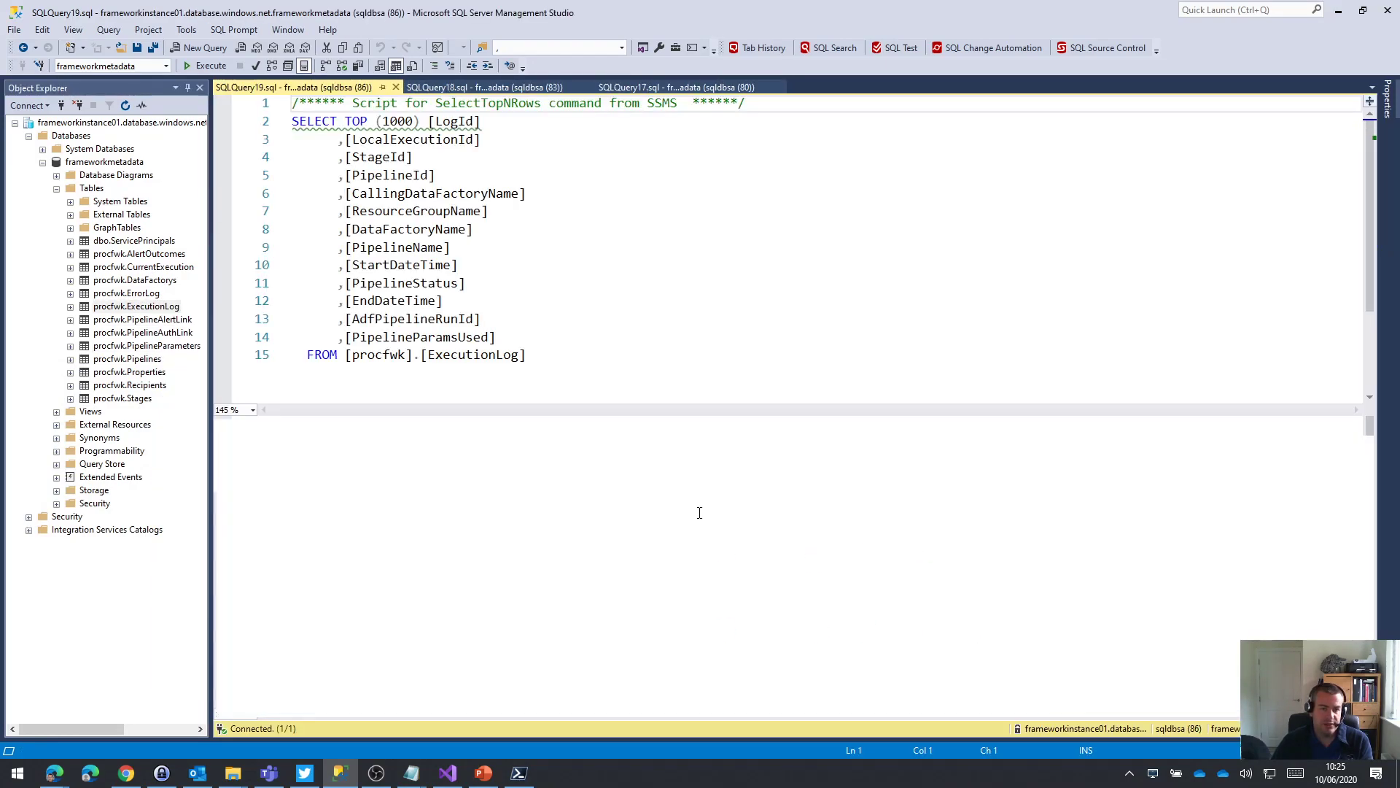
- Add ORDER BY [StartDateTime] to the ExecutionLog query and run it
left_click(666, 373)
key("Return")
type("order")
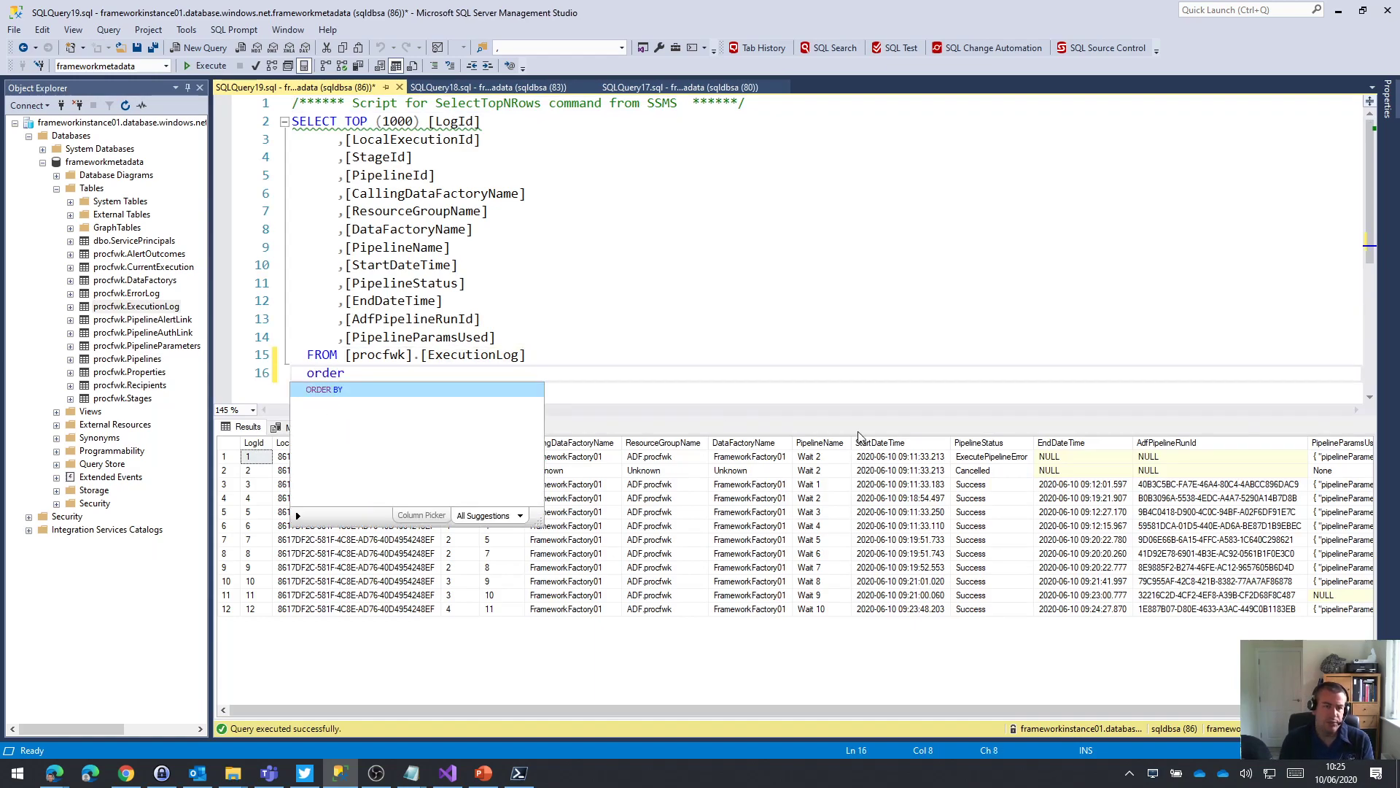
left_click_drag(346, 264, 458, 265)
key("ctrl+c")
left_click(409, 376)
key("ctrl+v")
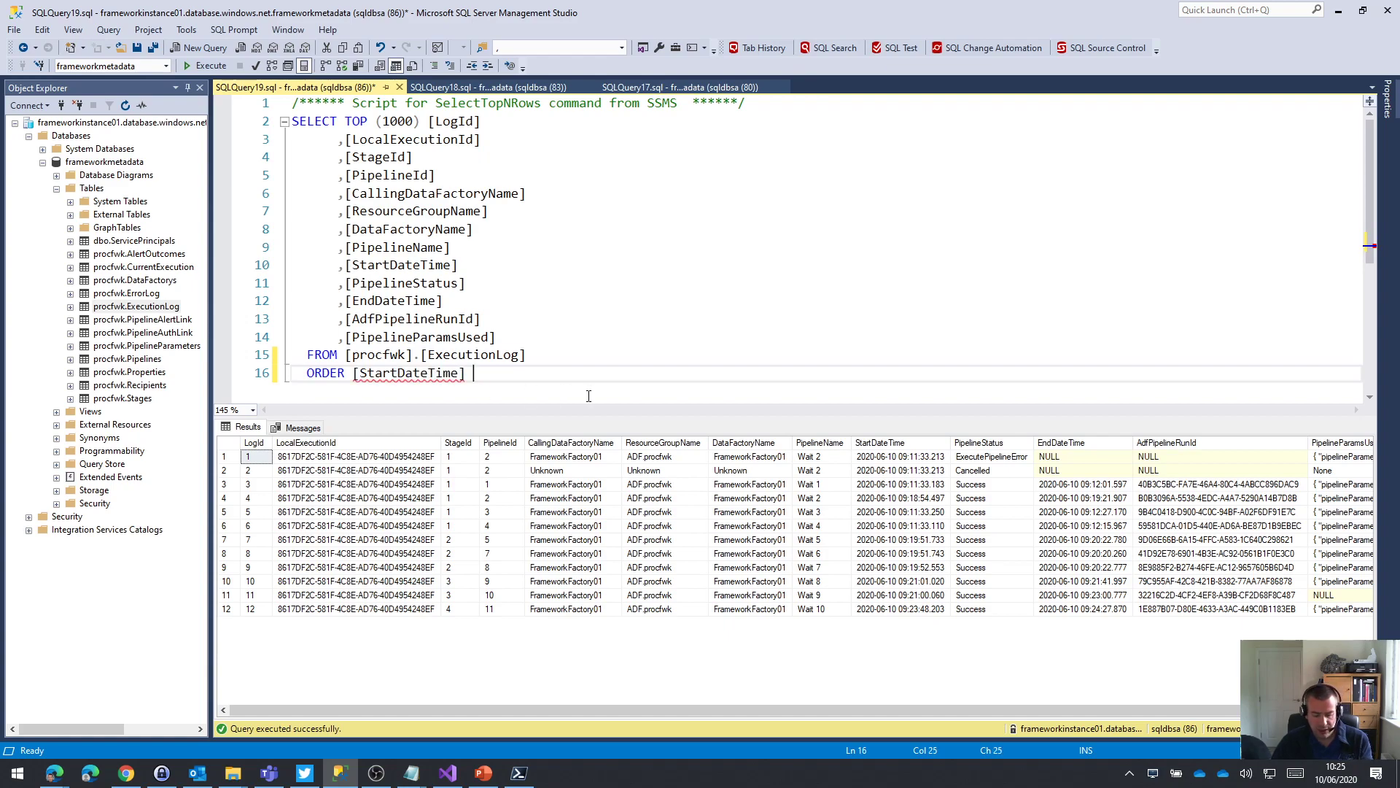
key("F5")
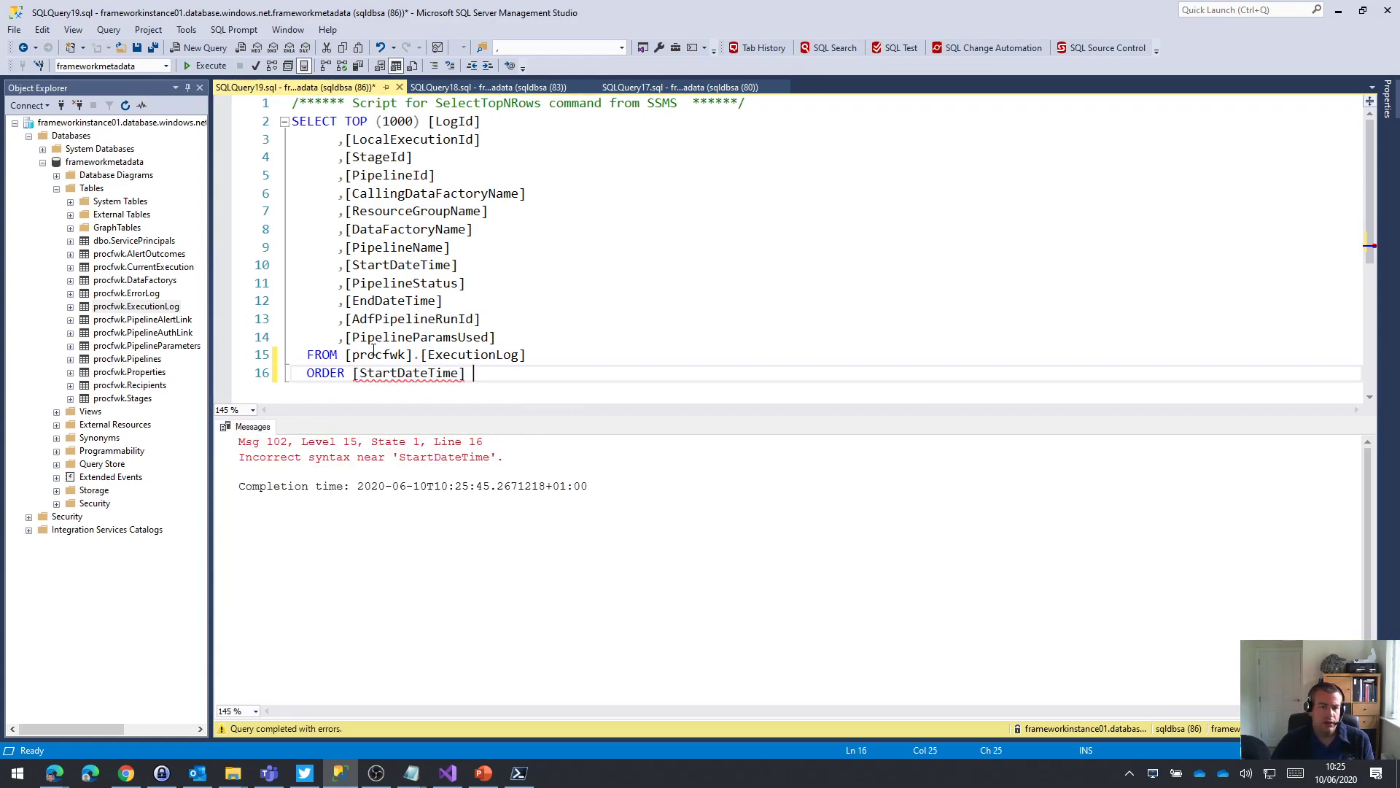
key("Left")
type("BY")
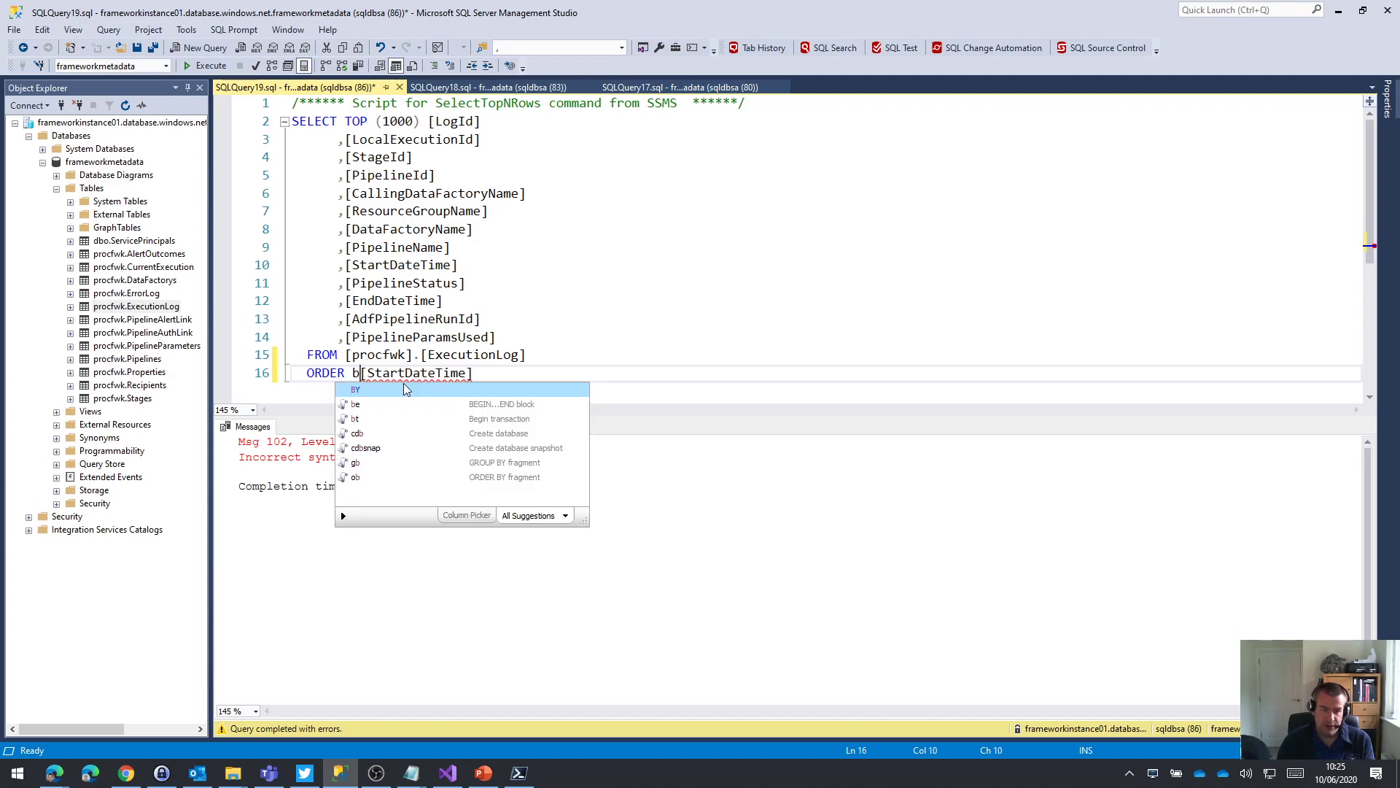
key("F5")
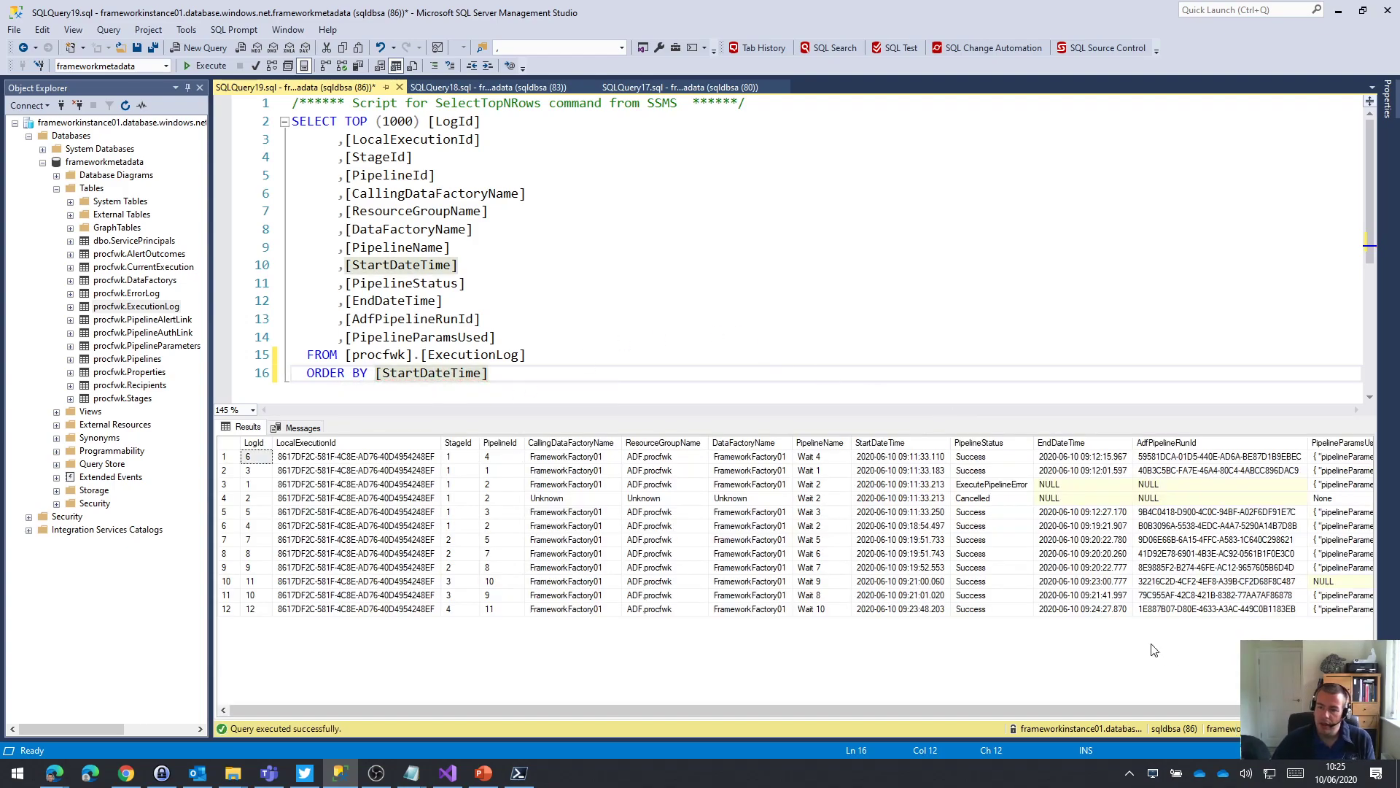
- Narrow Object Explorer, then highlight the LocalExecutionId values, the log rows and the ExecutePipelineError status in the results
left_click_drag(210, 479, 117, 477)
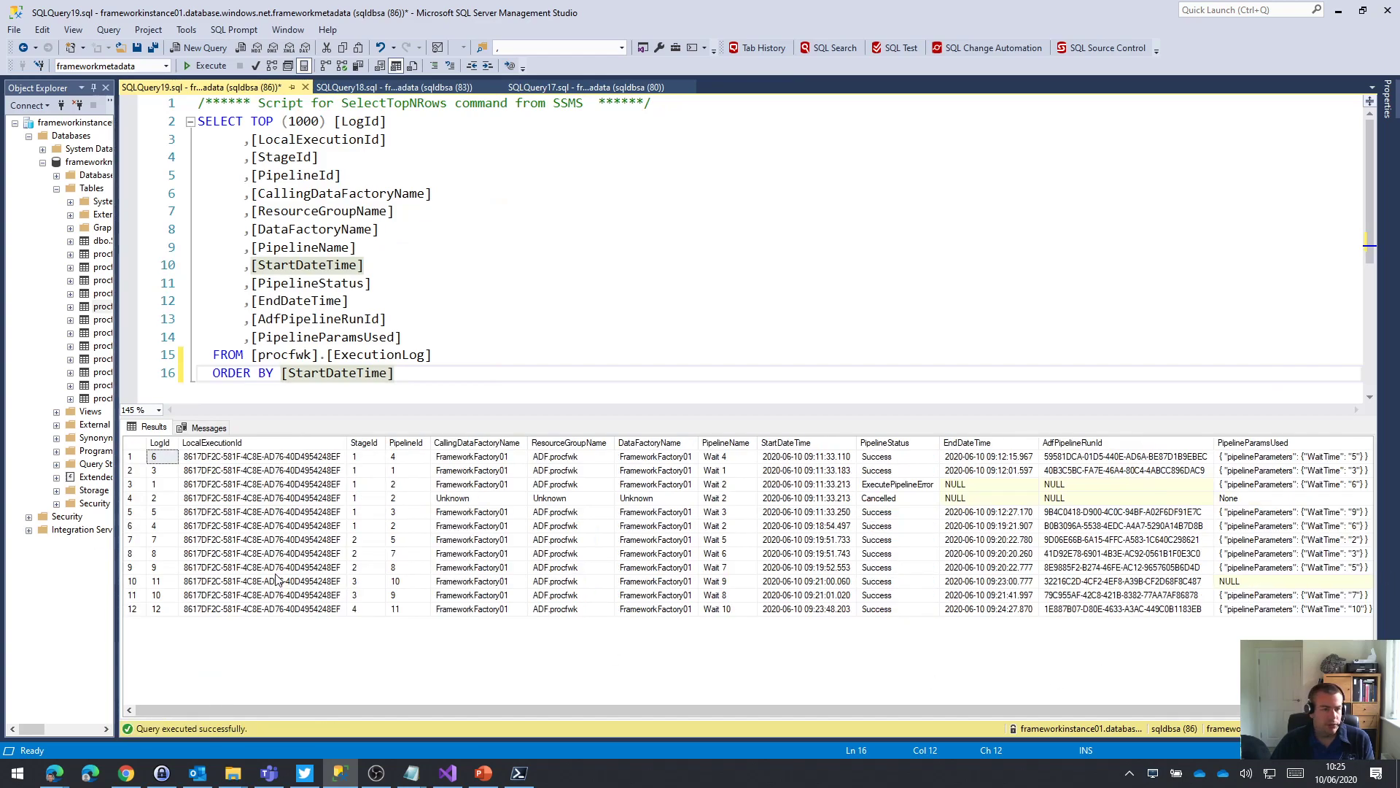
left_click_drag(301, 458, 297, 586)
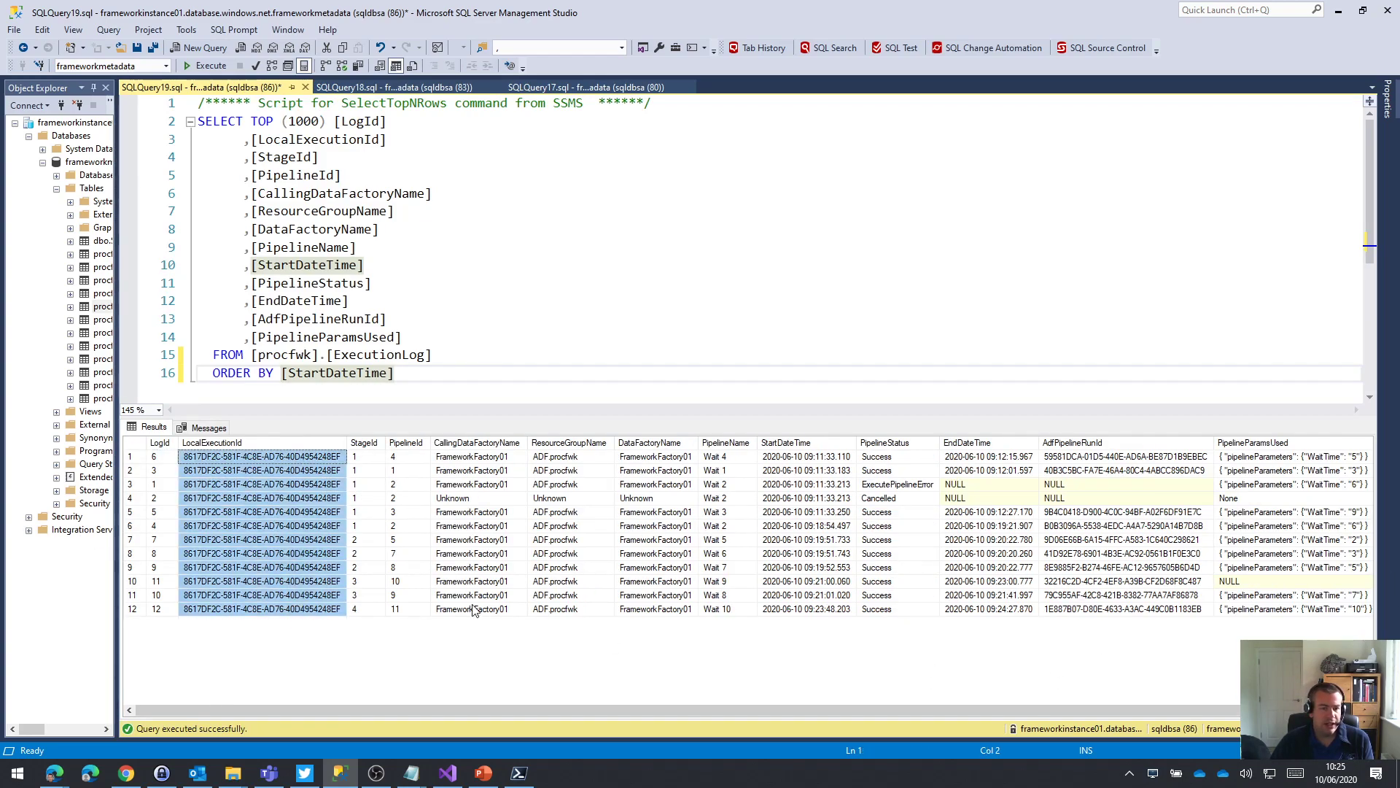
left_click_drag(365, 457, 1160, 512)
left_click(893, 485)
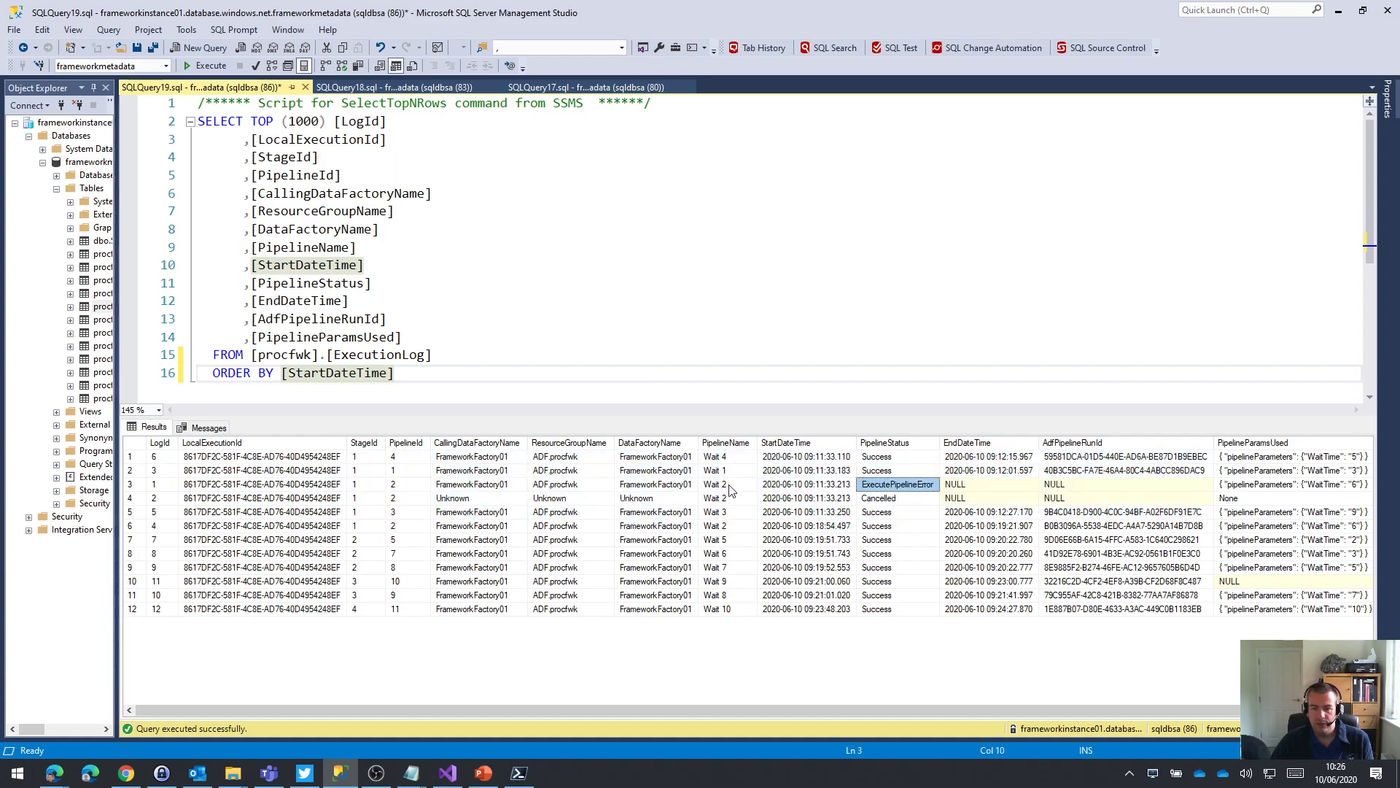
- Put [PipelineName] ahead of [StartDateTime] in the ExecutionLog query's ORDER BY clause and rerun the query
left_click(336, 390)
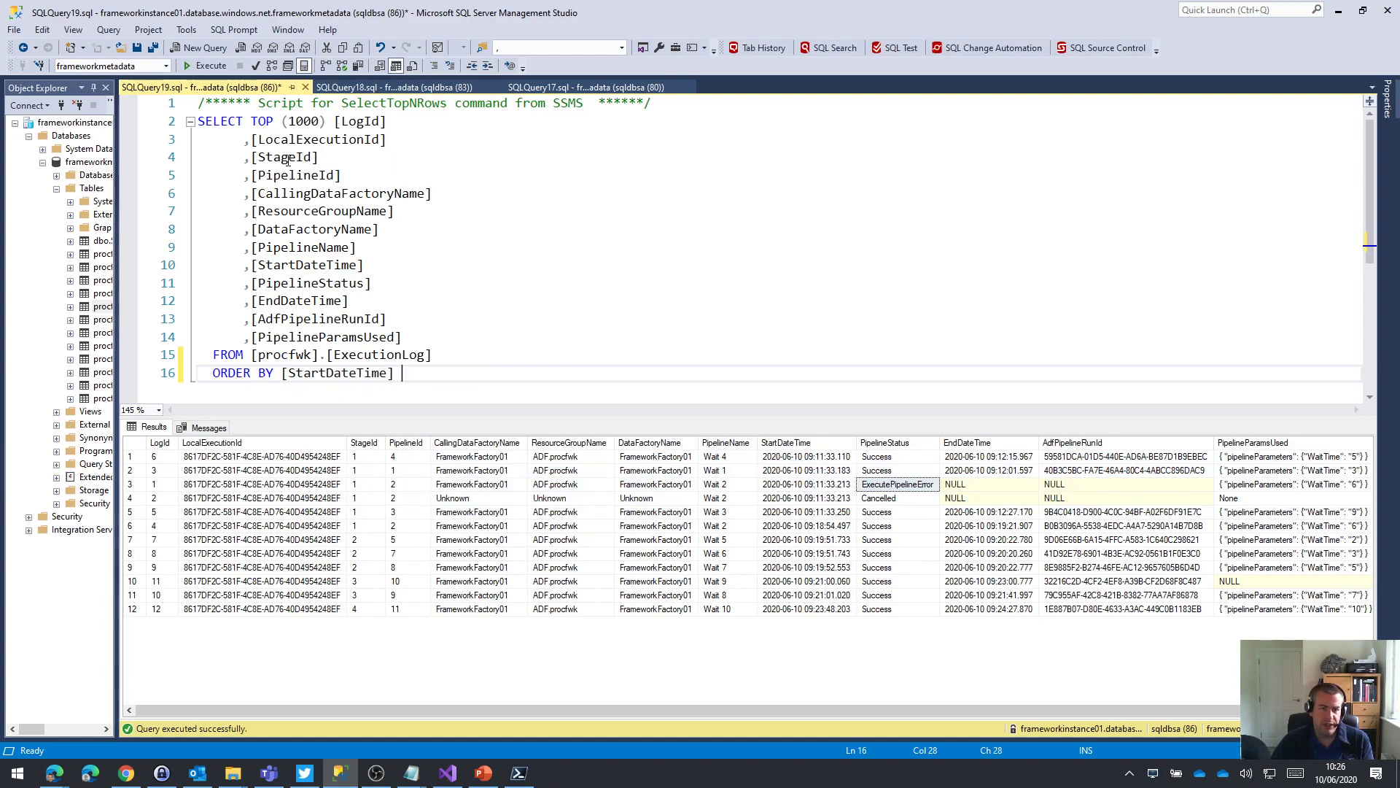
double_click(299, 248)
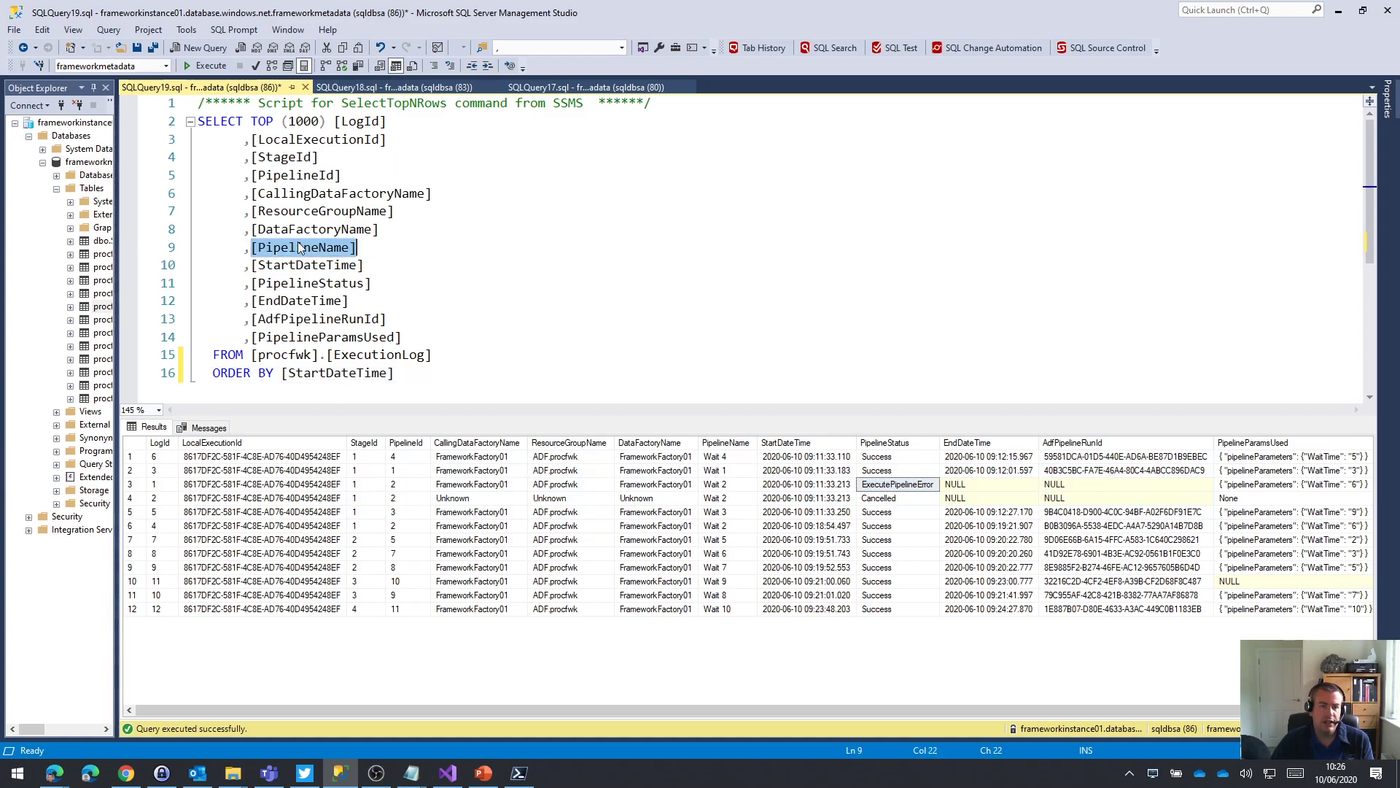
left_click(283, 372)
key("ctrl+v")
type(",")
key("F5")
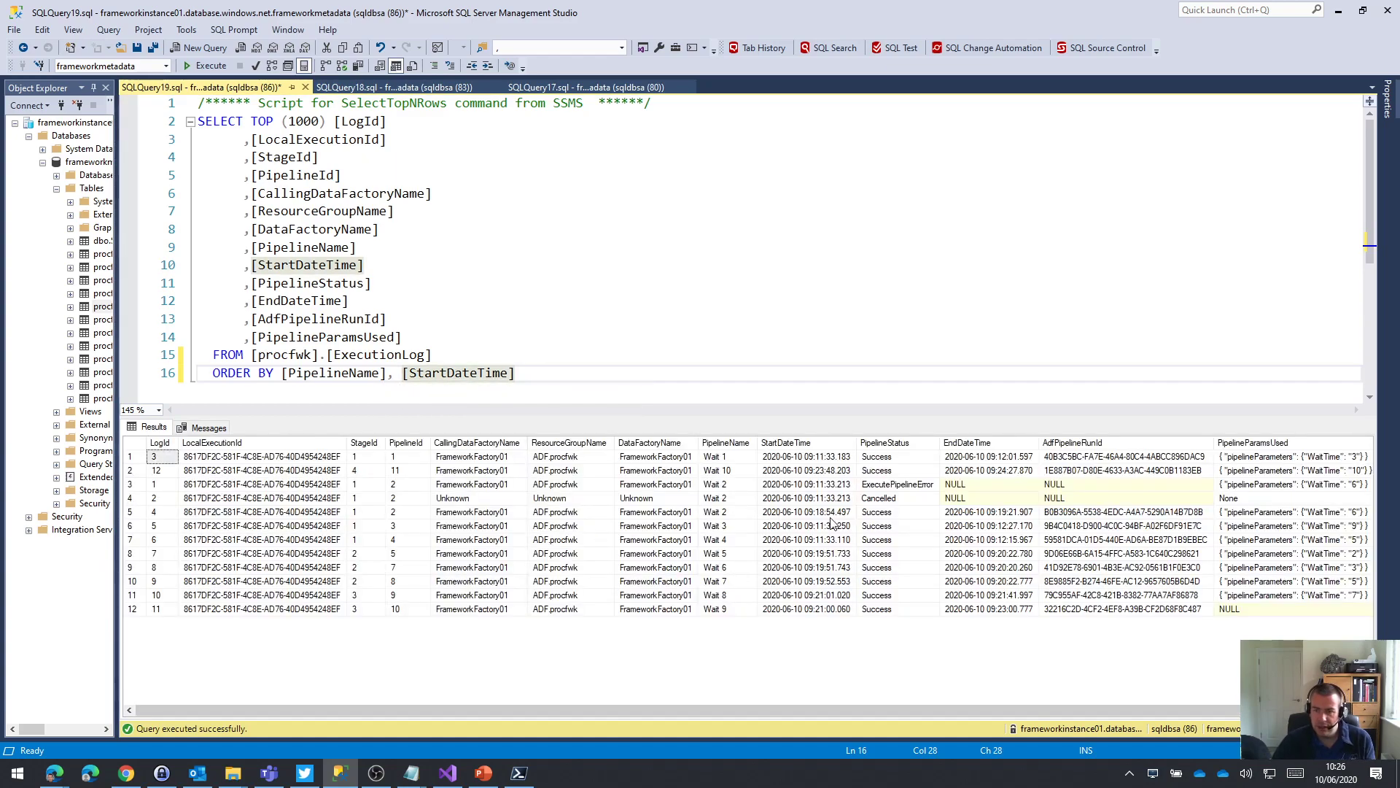
- Examine the reordered log, highlighting the three Wait 2 rows with their start times and statuses
left_click(735, 463)
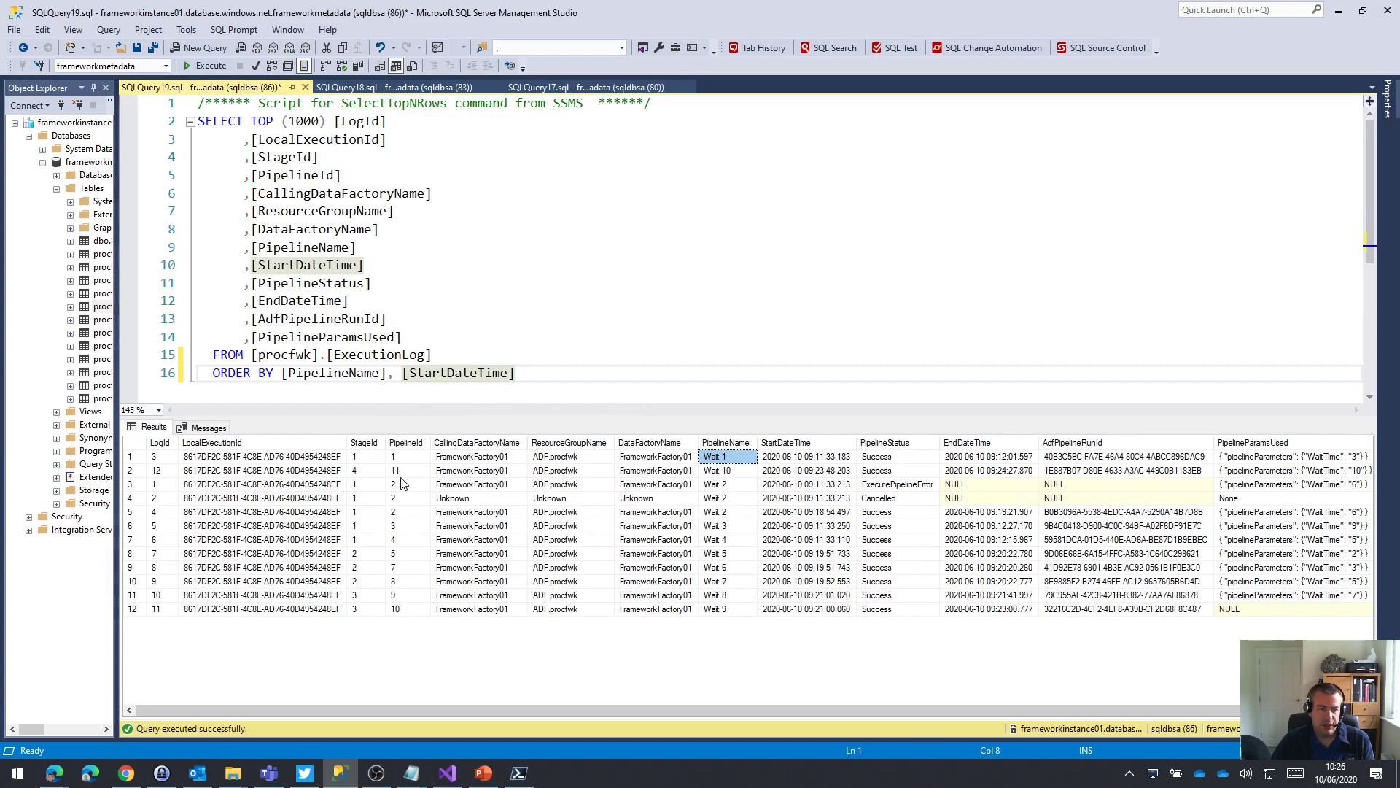
double_click(455, 373)
left_click_drag(533, 372, 403, 375)
key("ctrl+Home")
left_click(671, 367)
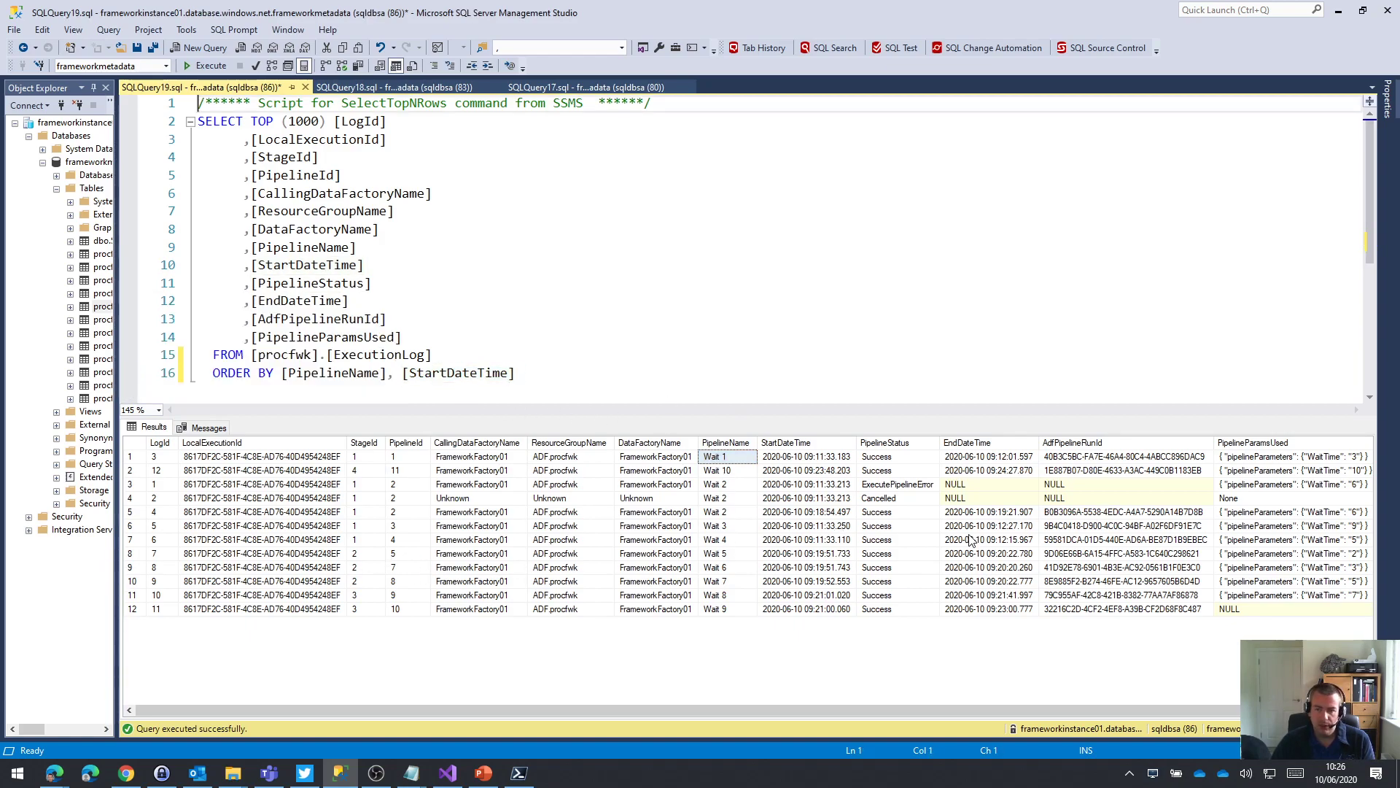
left_click(897, 486)
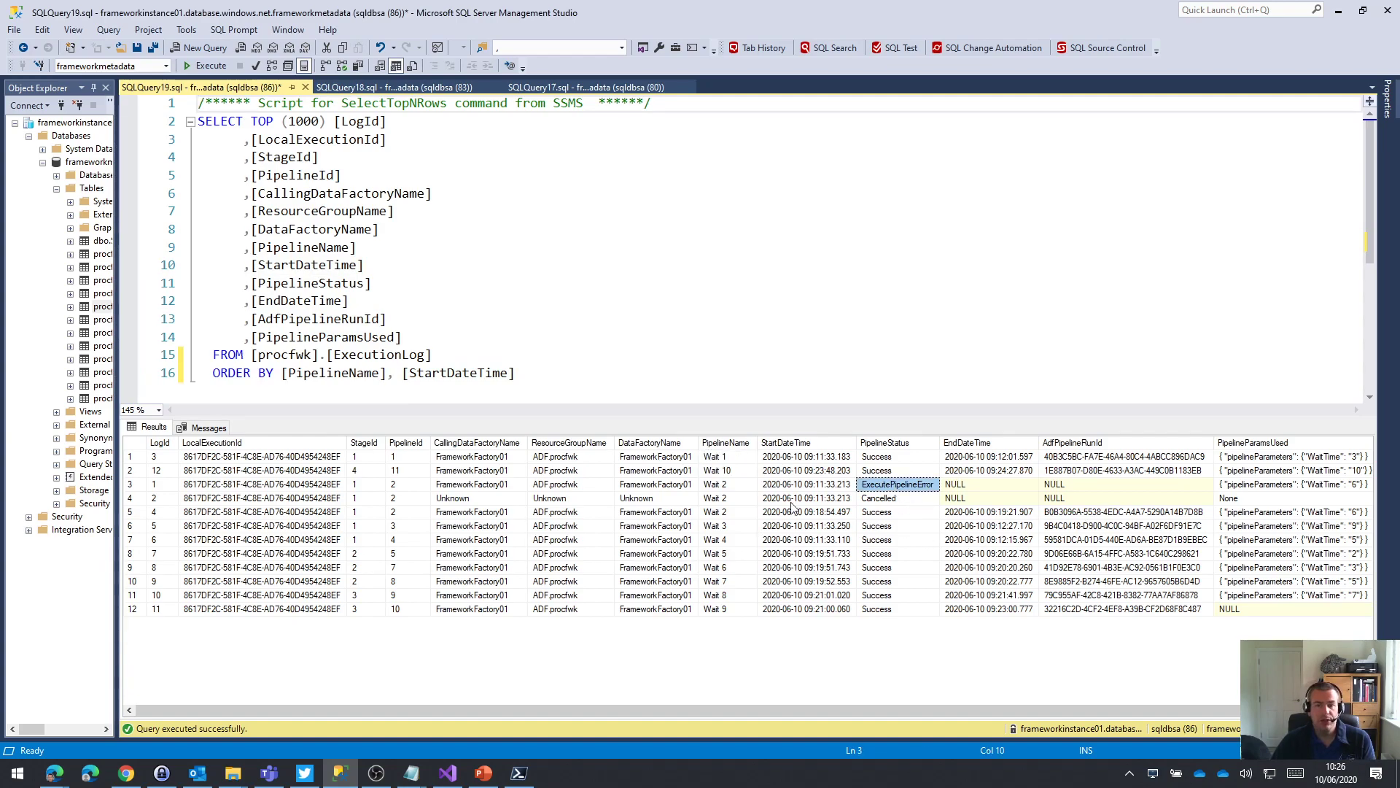
left_click_drag(724, 485, 897, 517)
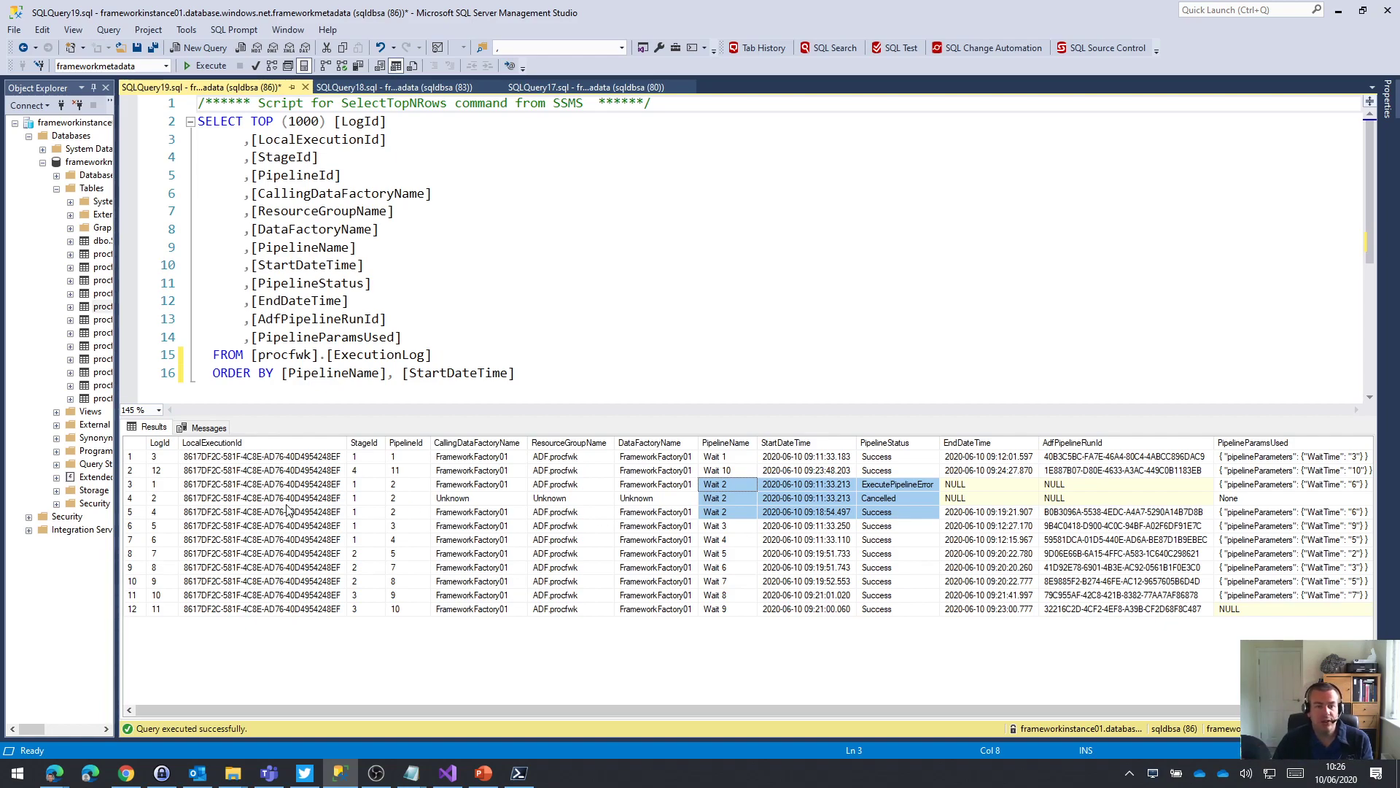
- Highlight the LocalExecutionId values of all log rows, then widen Object Explorer to show the full table names
left_click_drag(287, 458, 315, 616)
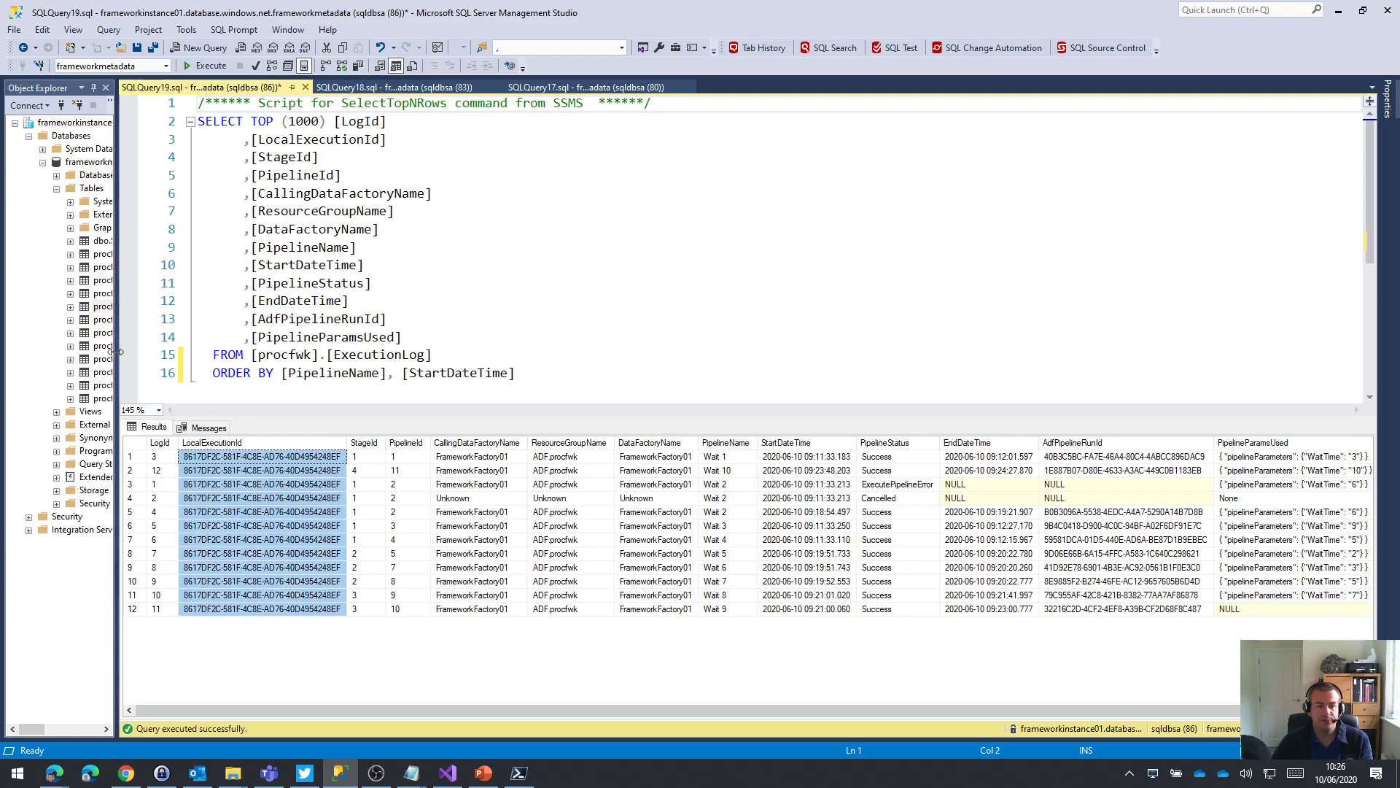
left_click_drag(117, 350, 258, 352)
left_click(706, 374)
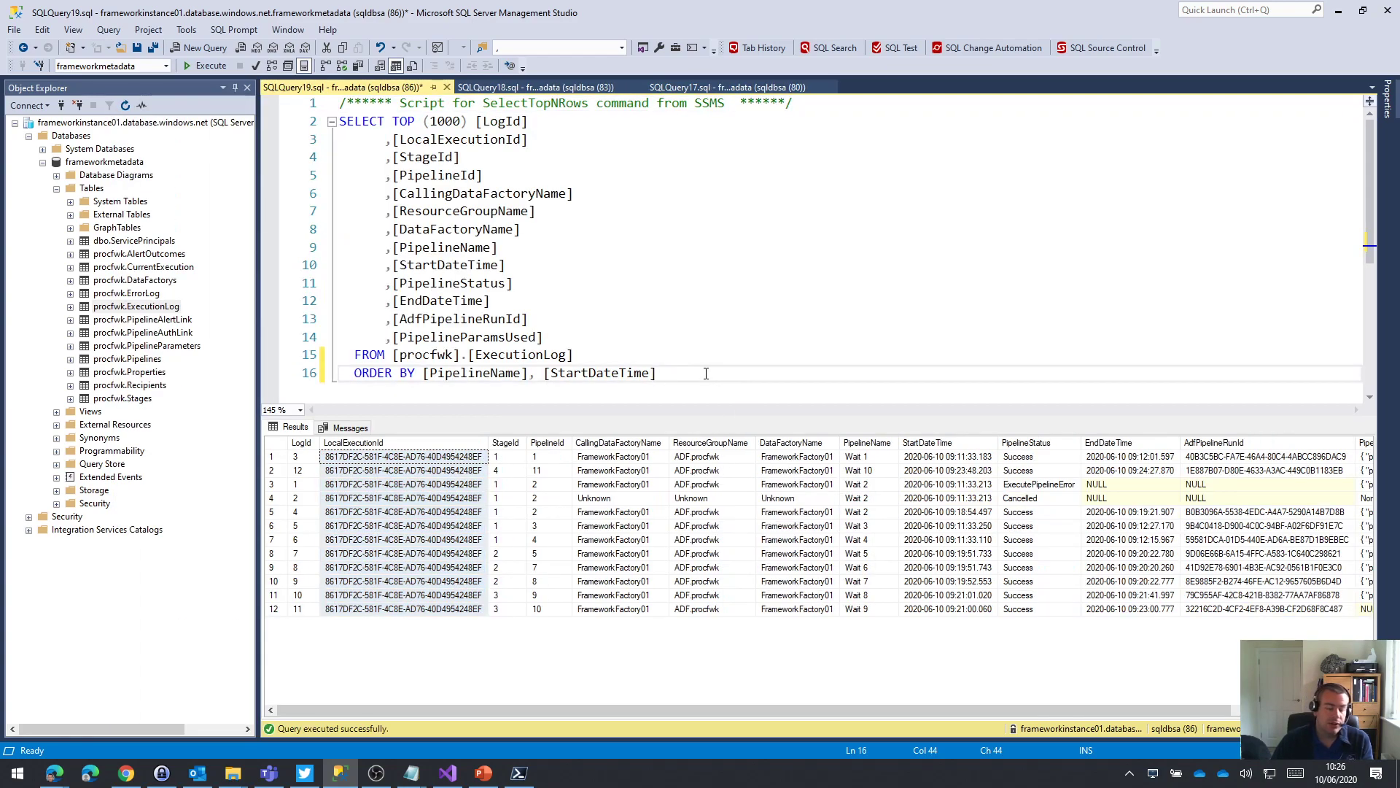